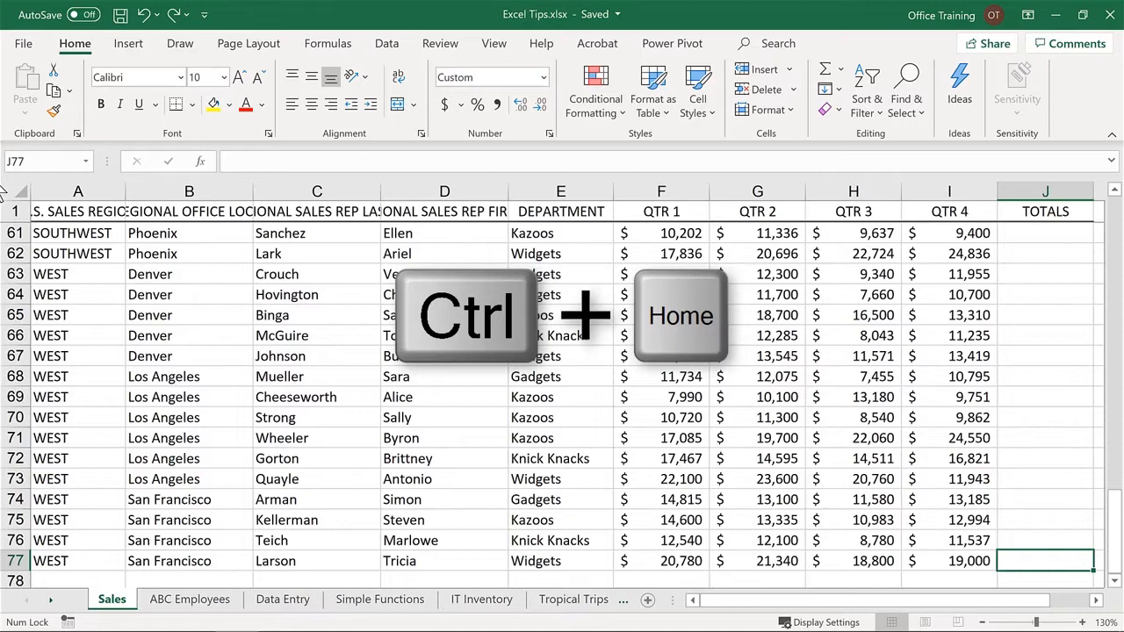
- Return to the first data cell A2, jump to the column's last entry in A77 and back up to heading A1
key("ctrl+Home")
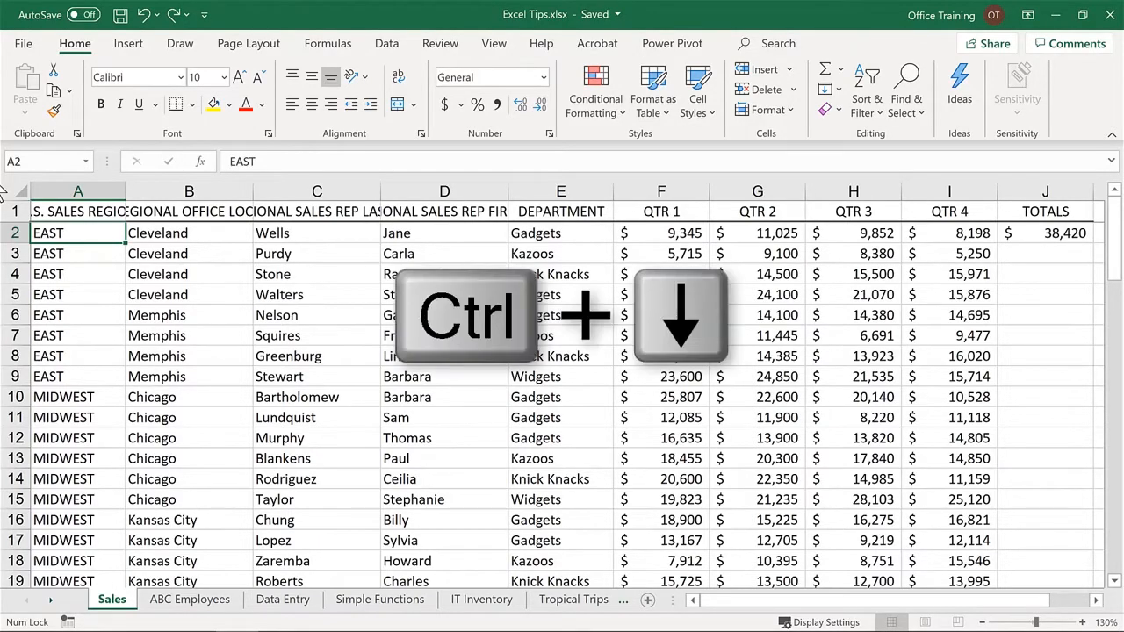
key("ctrl+Down")
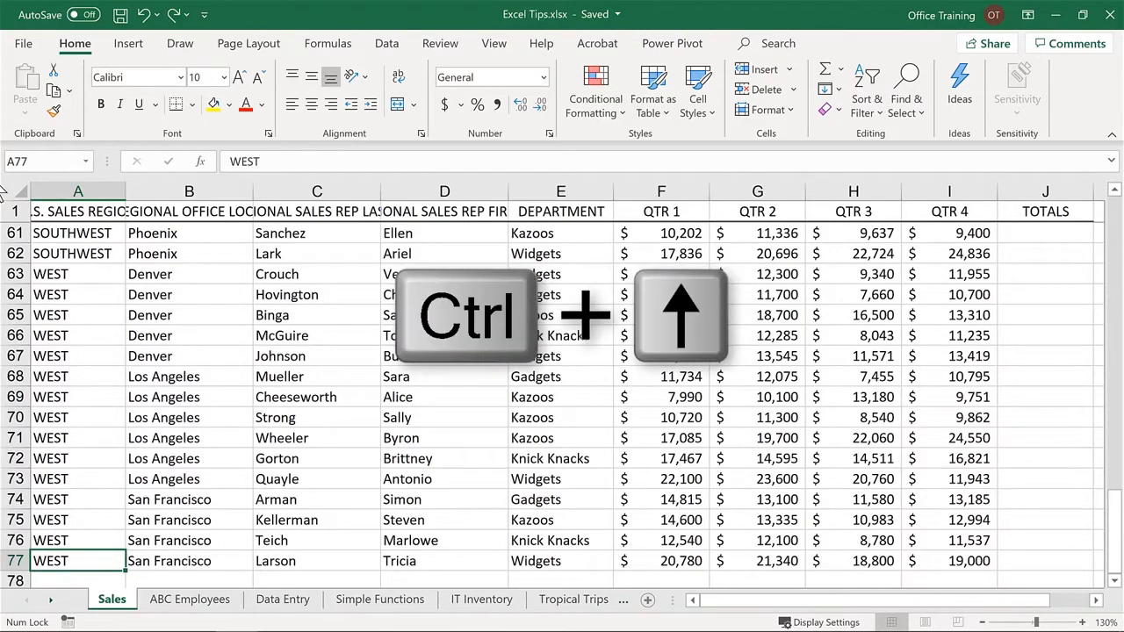
key("ctrl+Up")
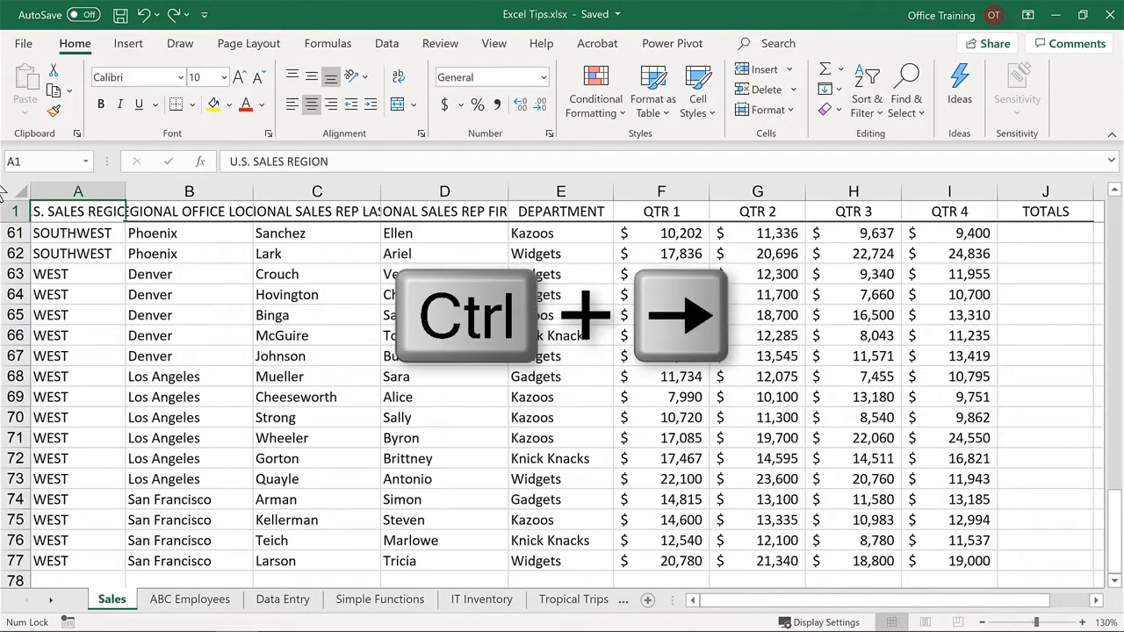
- Jump along the heading row between U.S. SALES REGION in A1 and TOTALS in J1, finishing at A1
key("ctrl+Right")
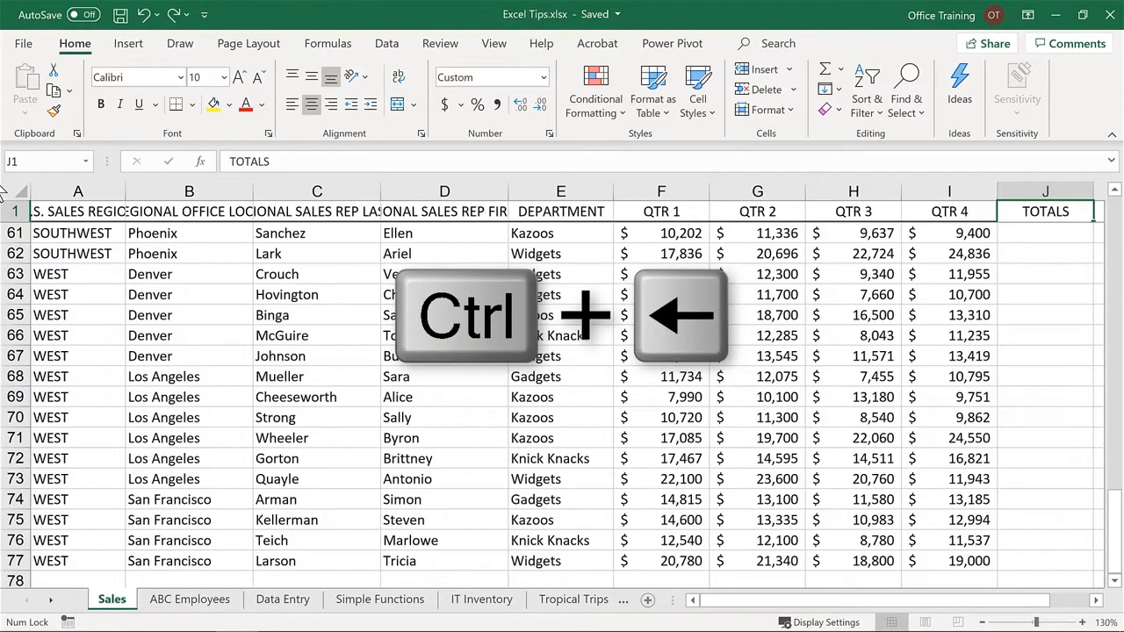
key("ctrl+Left")
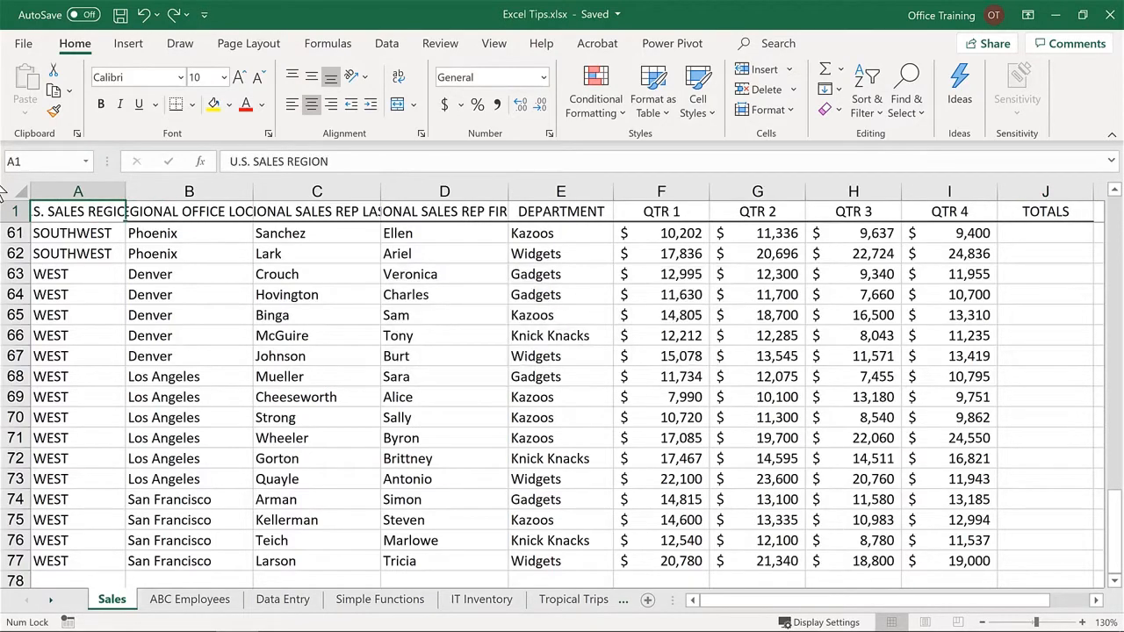
key("Home")
key("ctrl+Right")
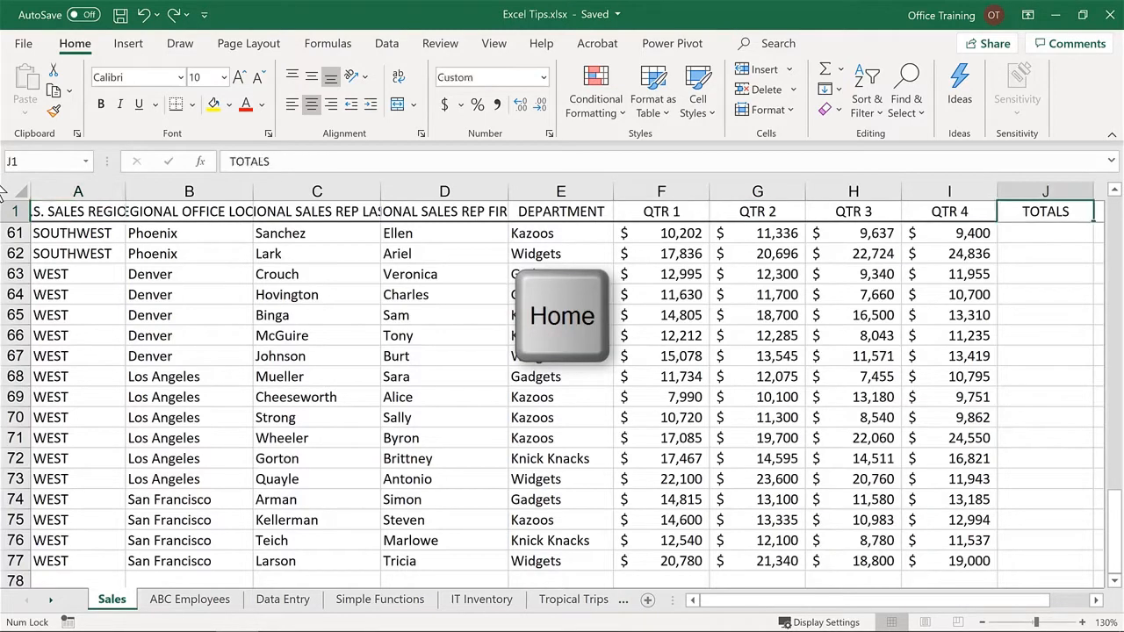
key("Home")
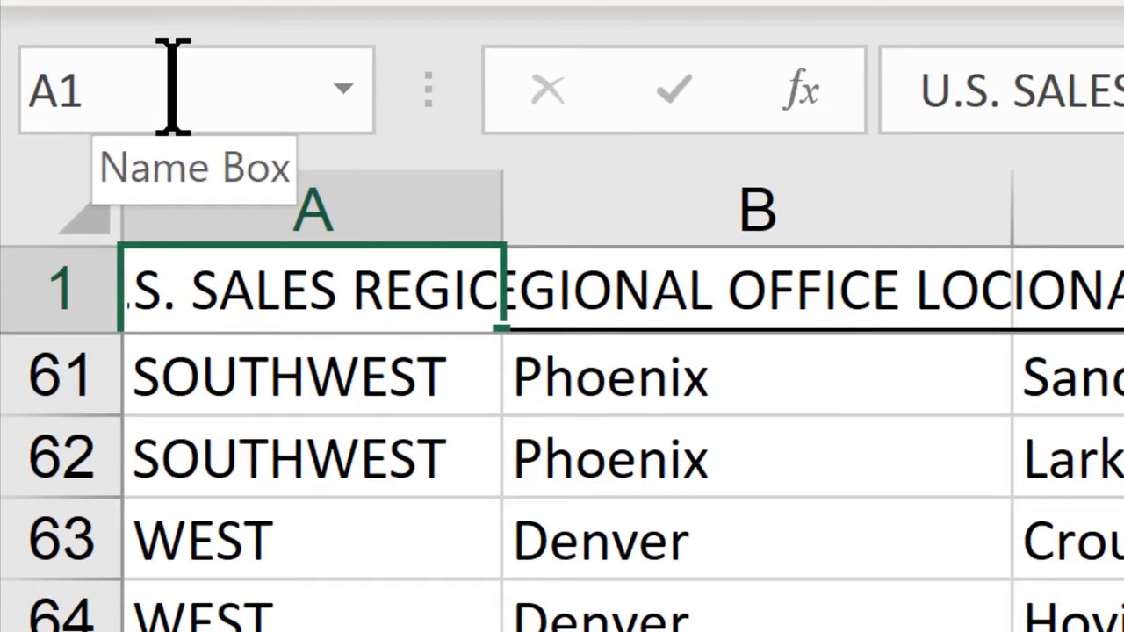
- Jump directly to cell G50 by entering its reference in the Name Box
left_click(173, 86)
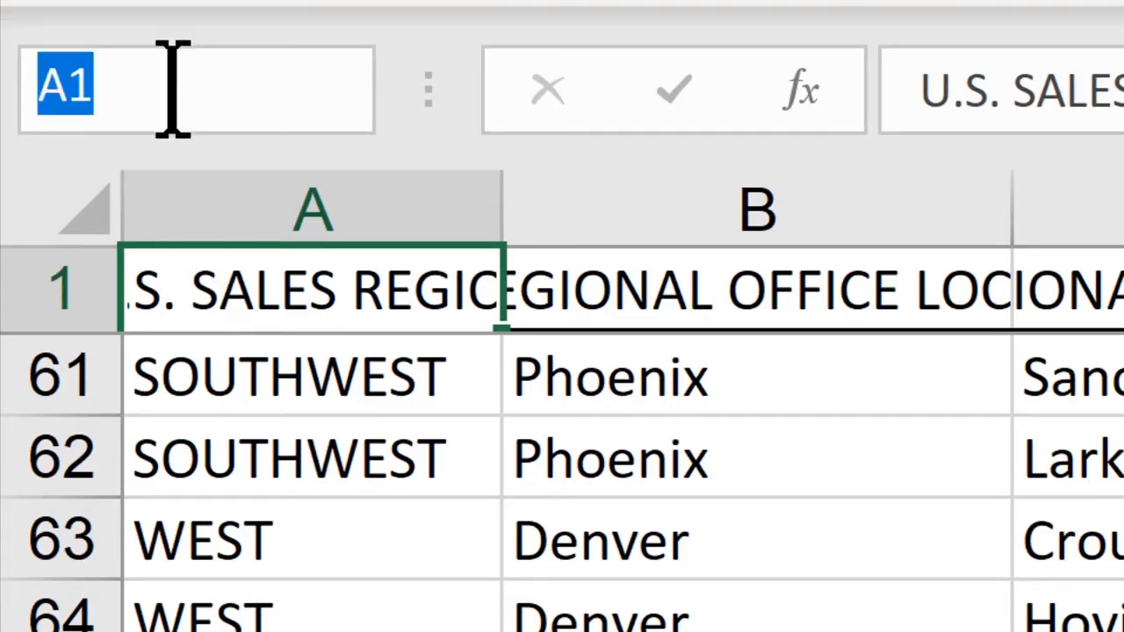
type("g50")
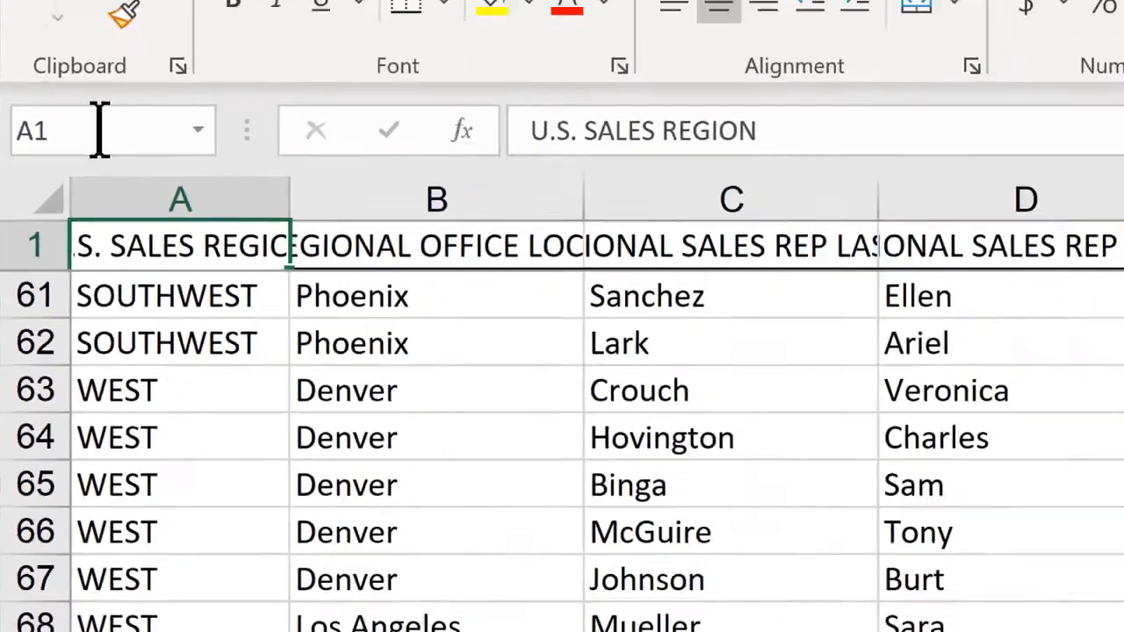
key("Return")
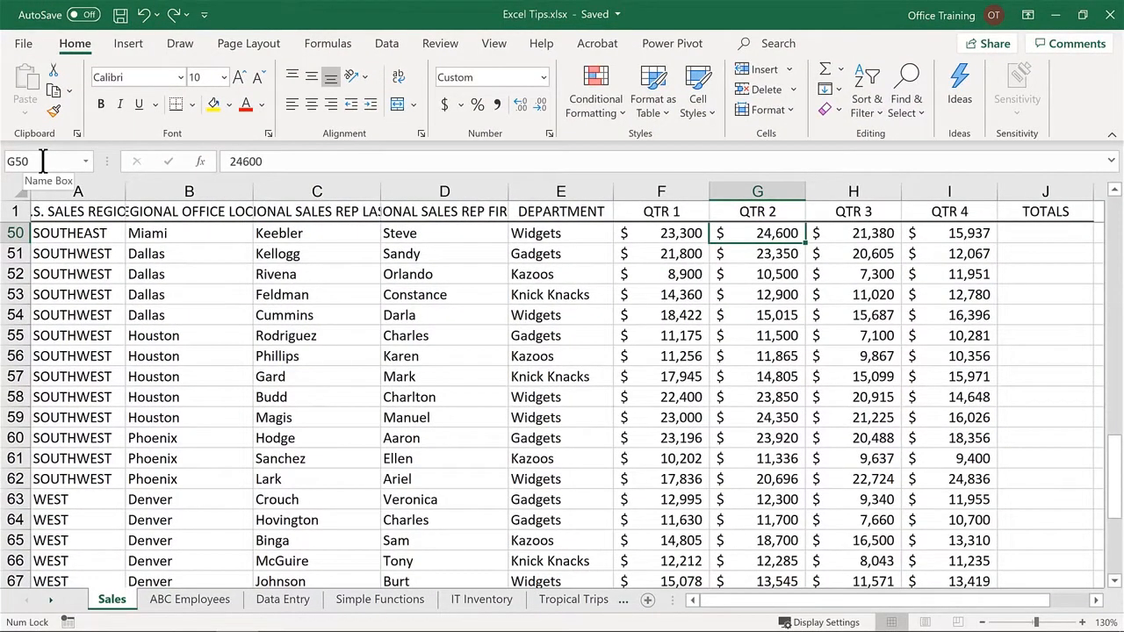
- Jump to cell H75 with the Go To command
key("F5")
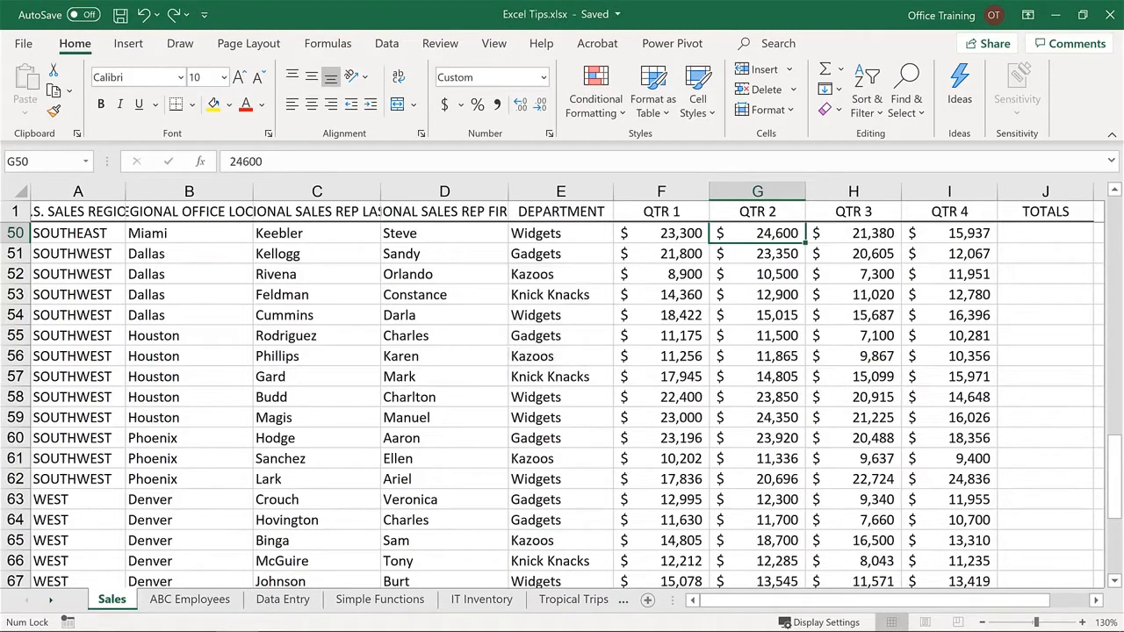
key("ctrl+g")
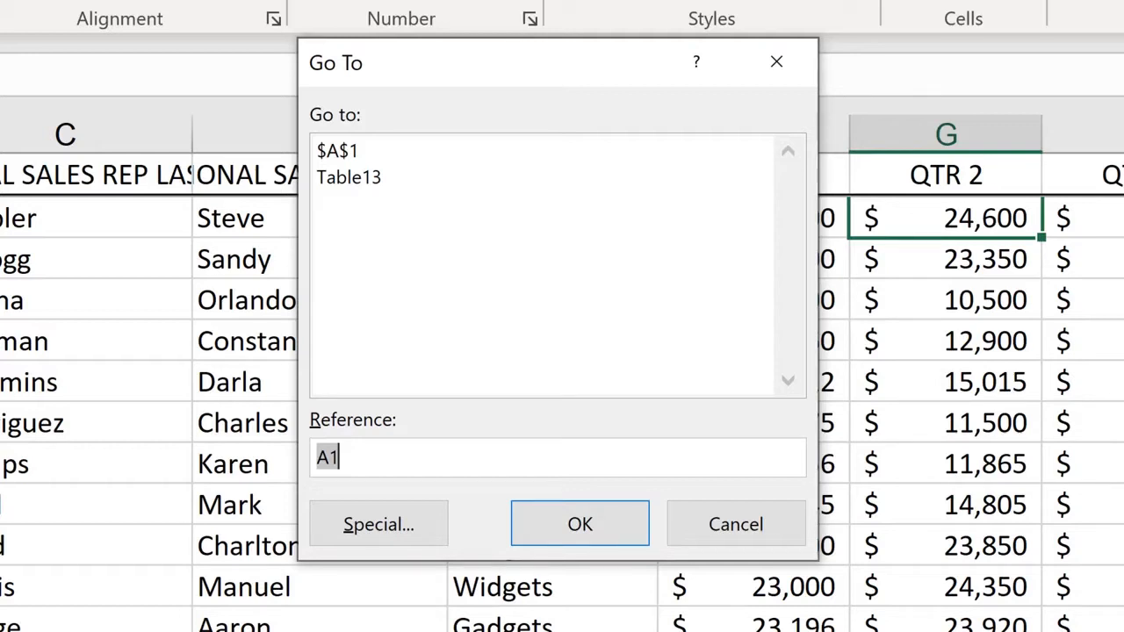
type("h75")
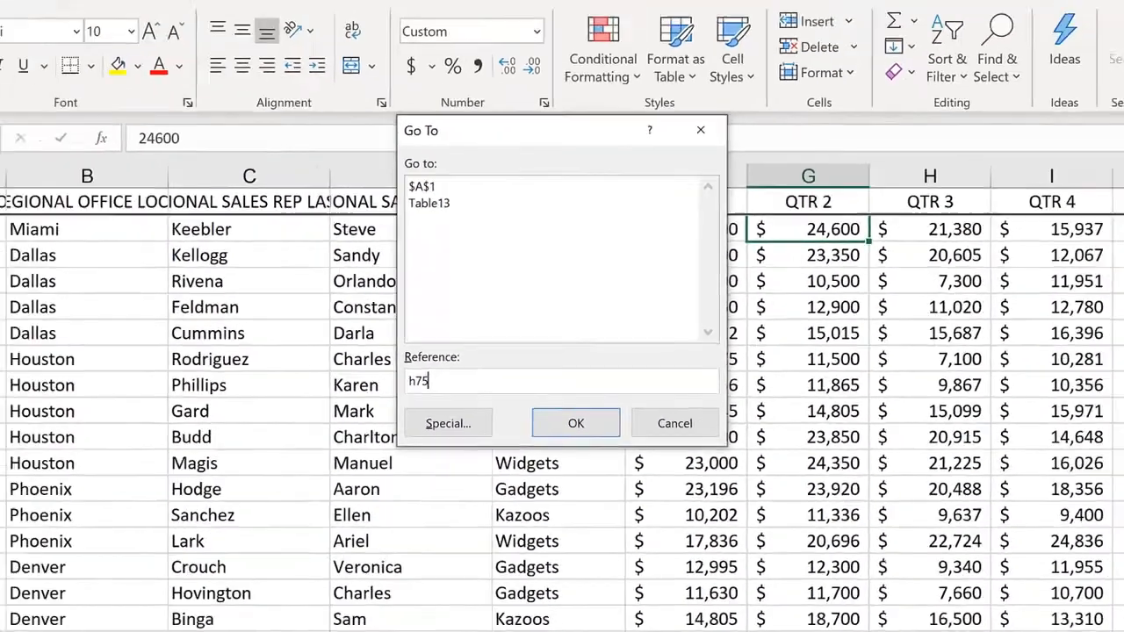
key("Return")
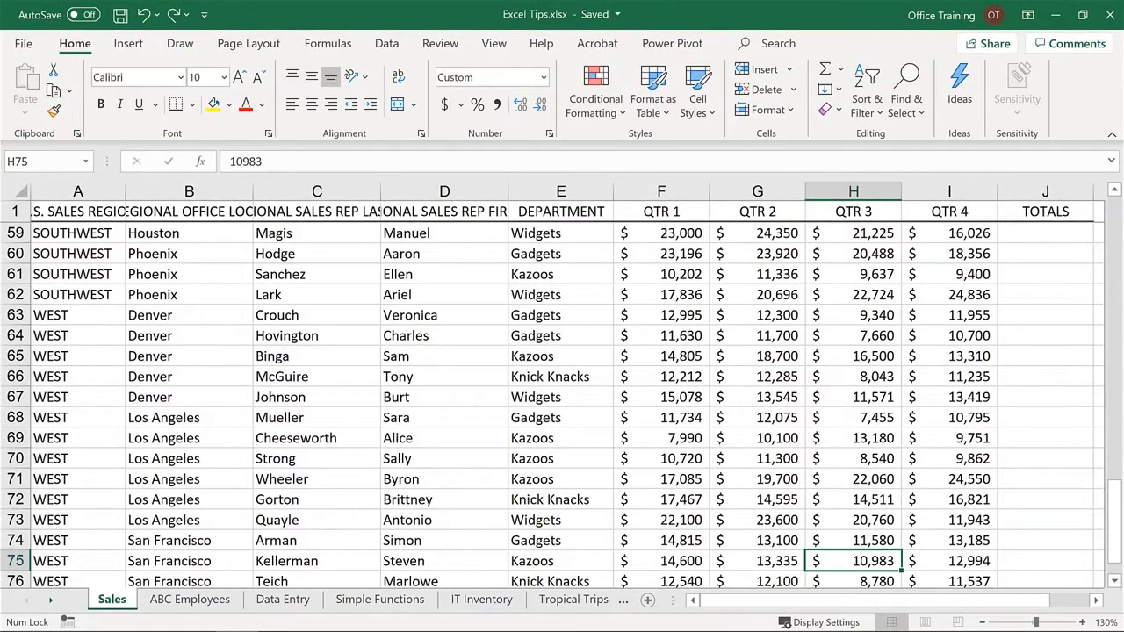
- On the Tropical Trips sheet, select all cells containing formulas with Go To Special, keeping numbers, text, logicals and errors included
left_click(567, 600)
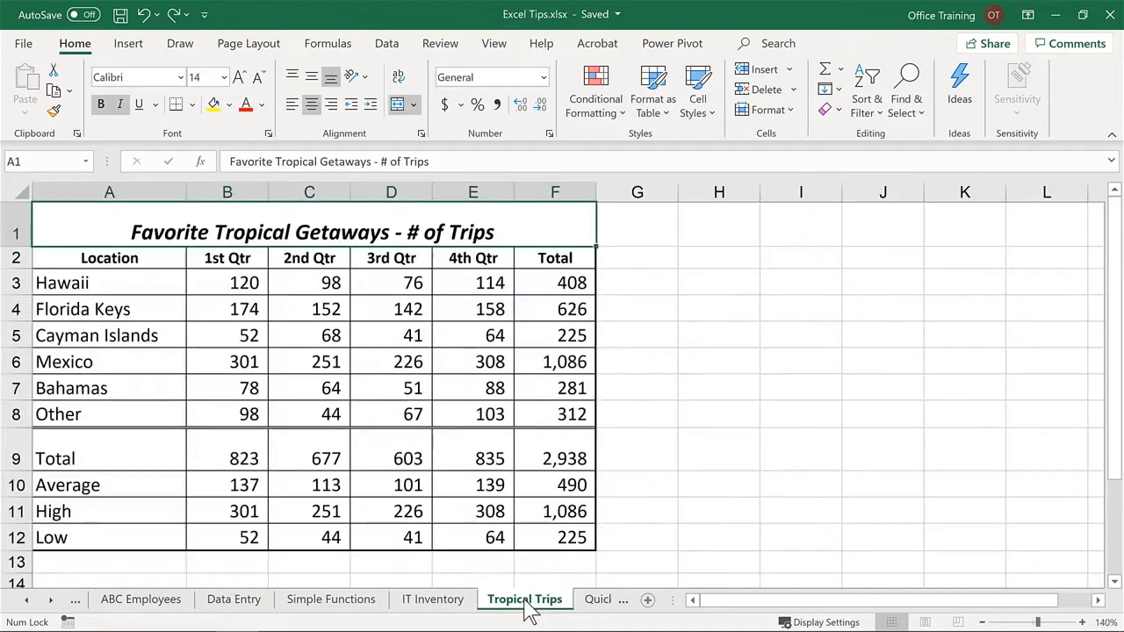
key("ctrl+g")
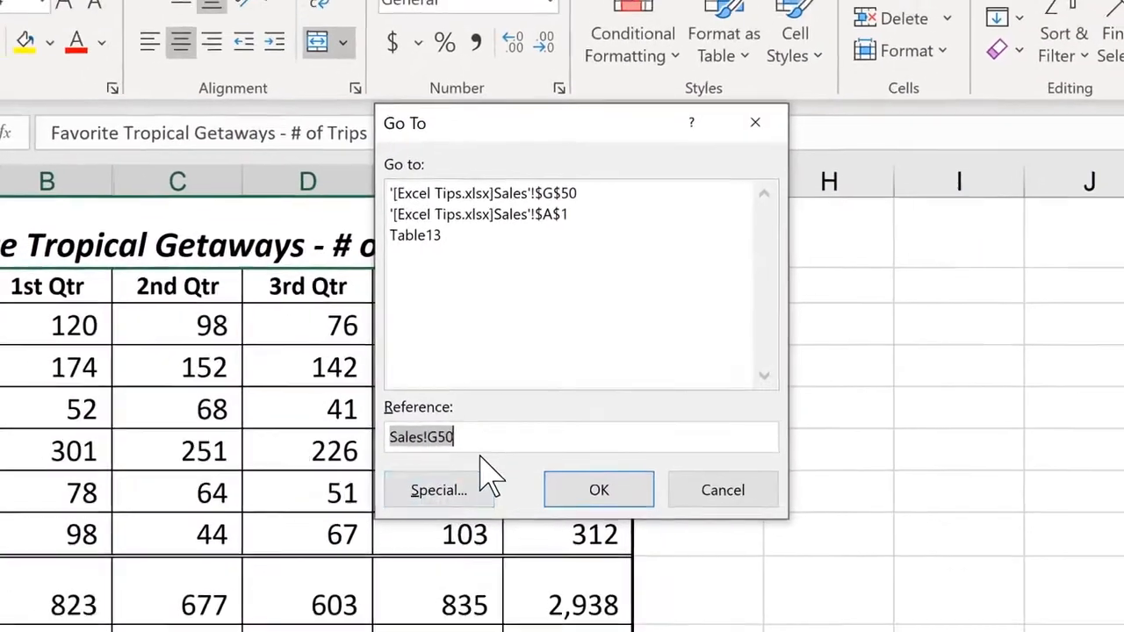
left_click(457, 530)
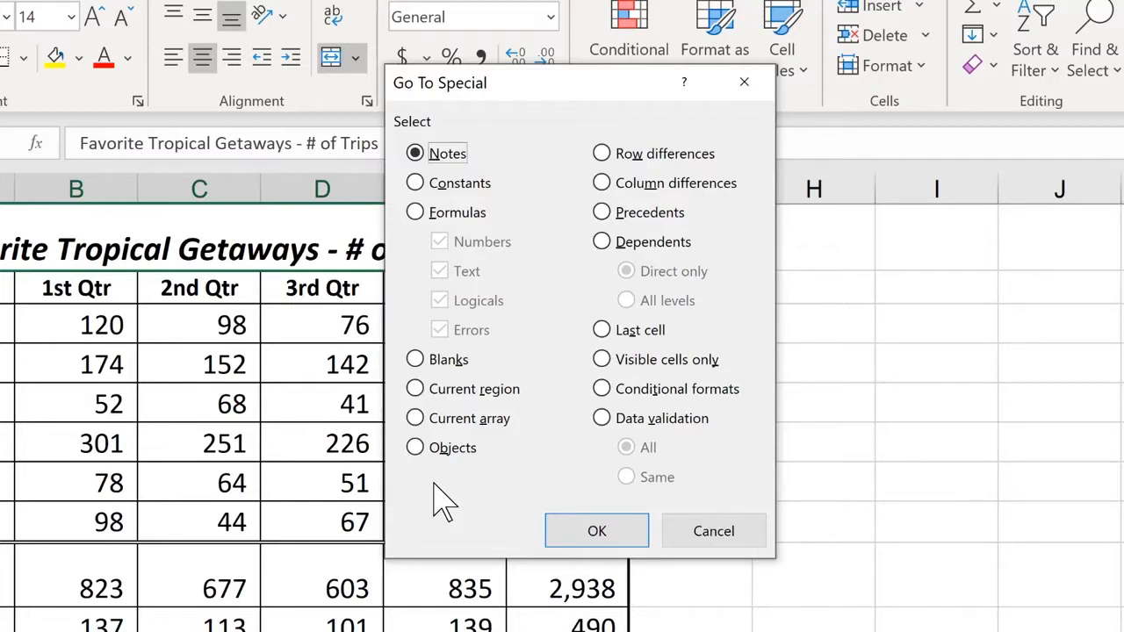
left_click(416, 213)
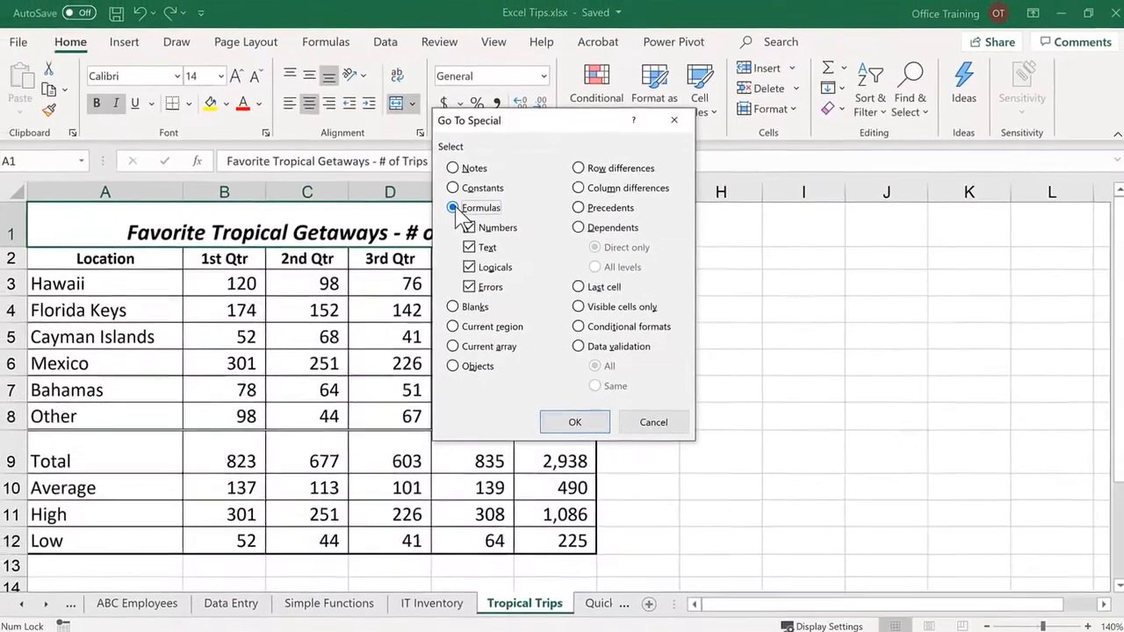
key("Return")
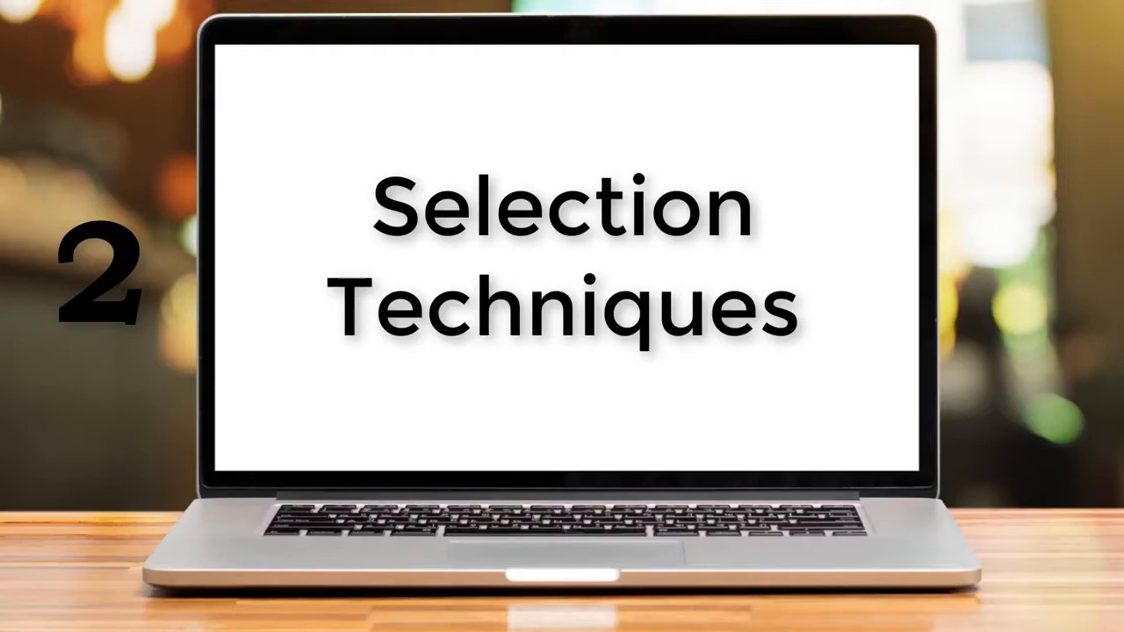
- On the Sales sheet, select the range A2:E20 in one sweep and return to the first data cell A2
left_click_drag(53, 233, 772, 540)
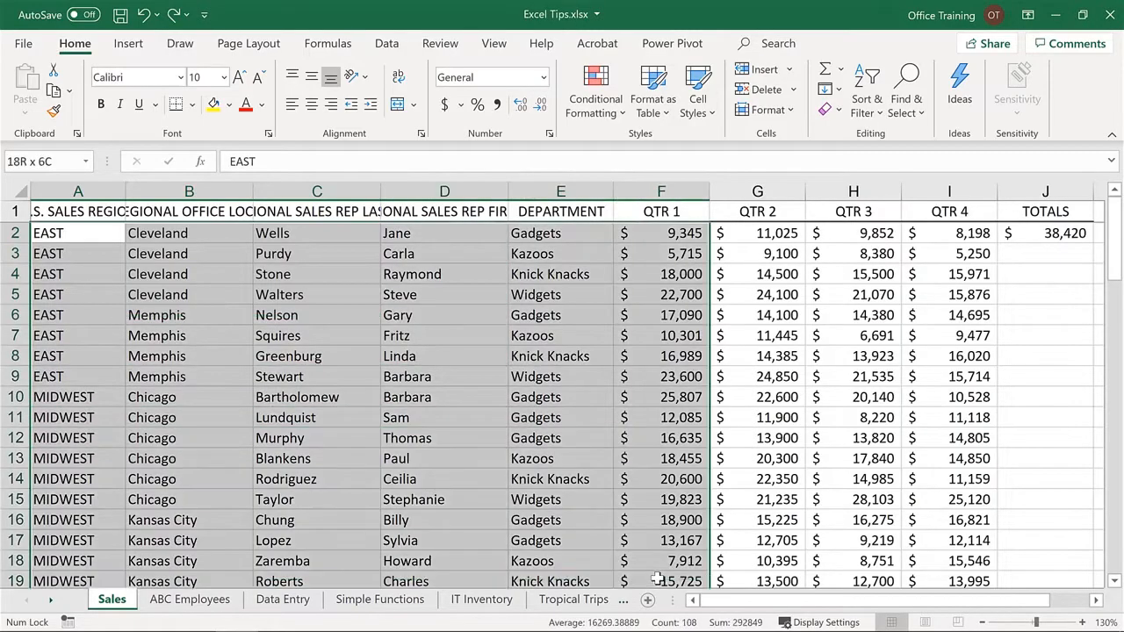
left_click_drag(856, 449, 606, 459)
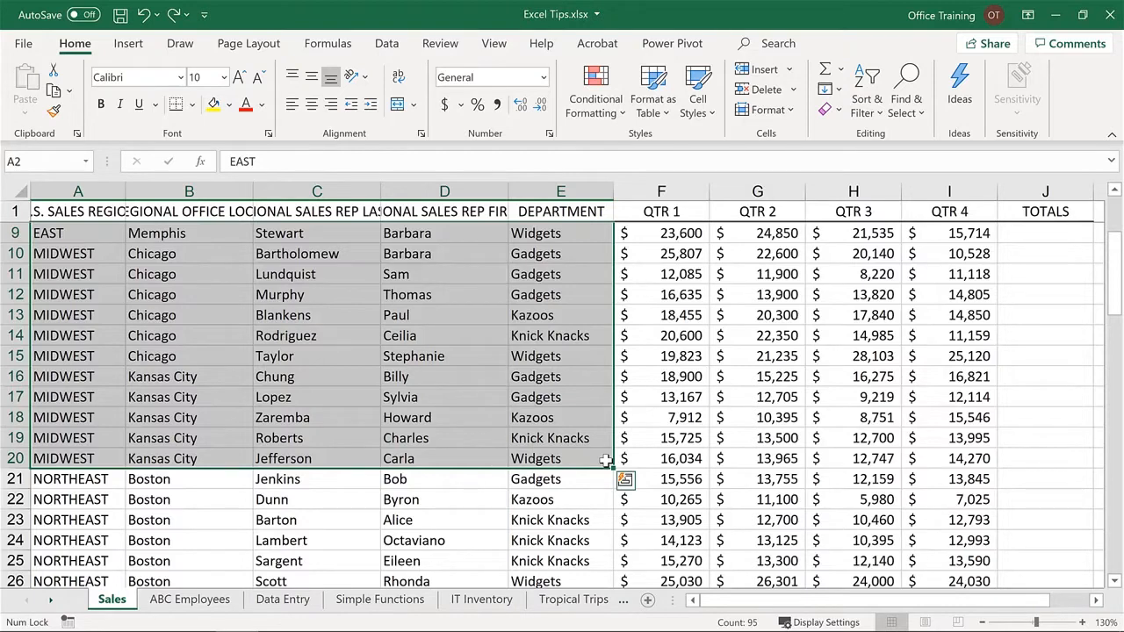
key("ctrl+Home")
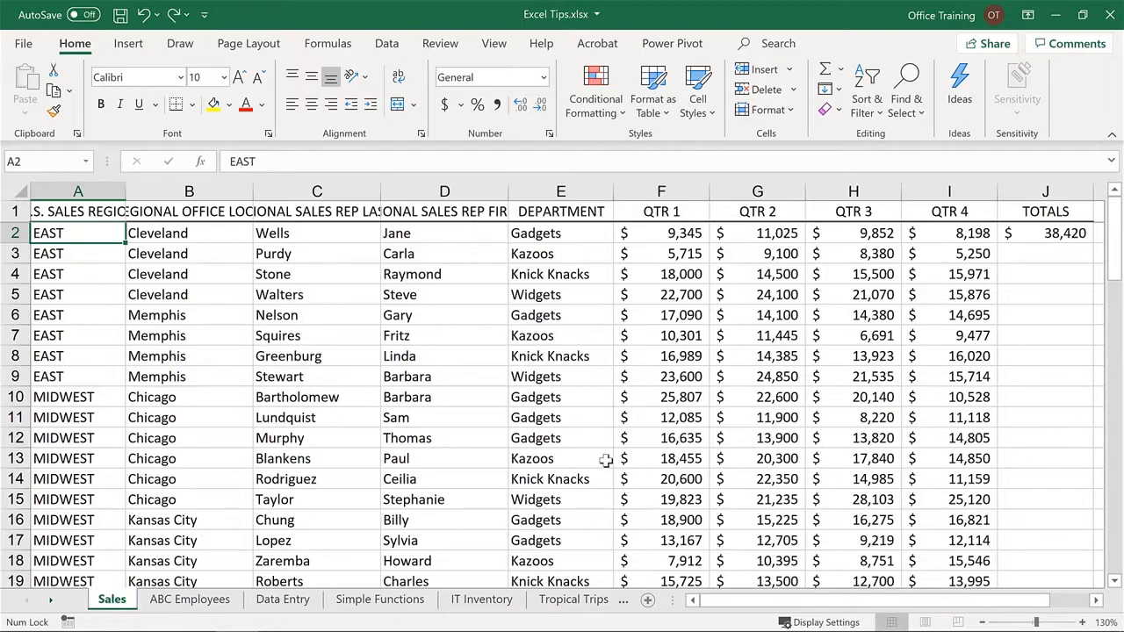
- On the Tropical Trips sheet, select the whole trips table A1:F12 and expand the selection to the entire worksheet
left_click(554, 601)
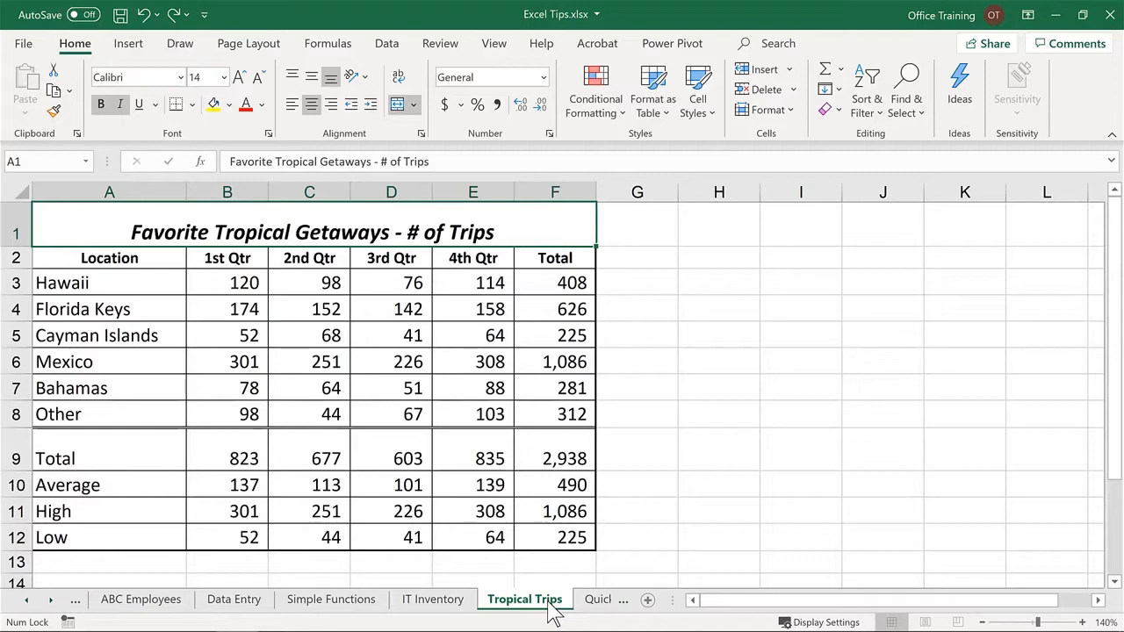
key("ctrl+a")
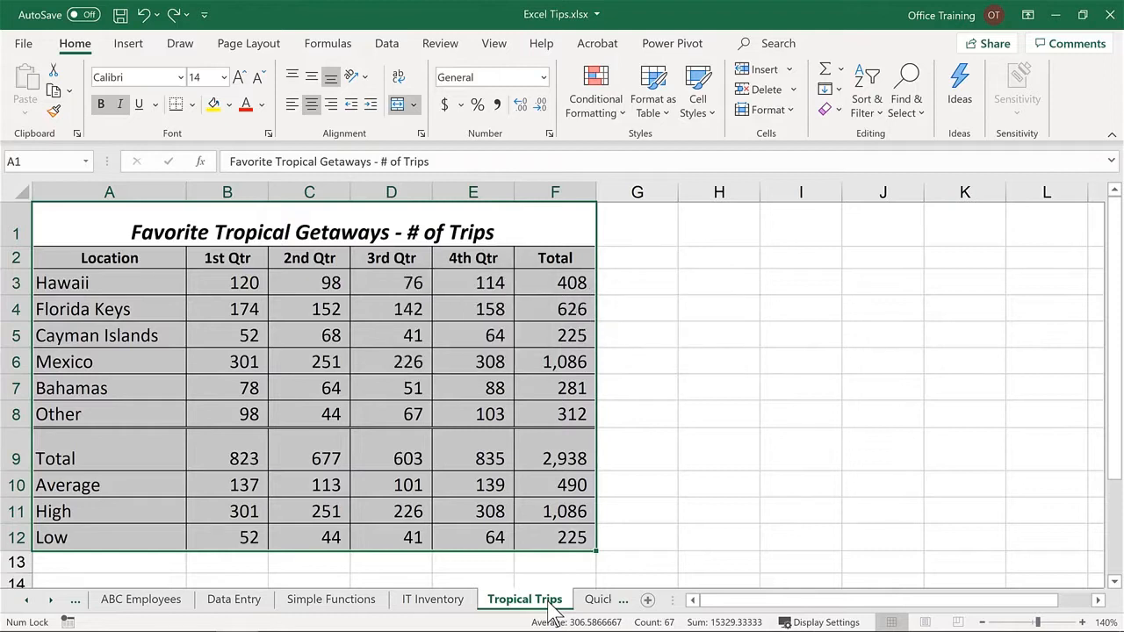
key("ctrl+a")
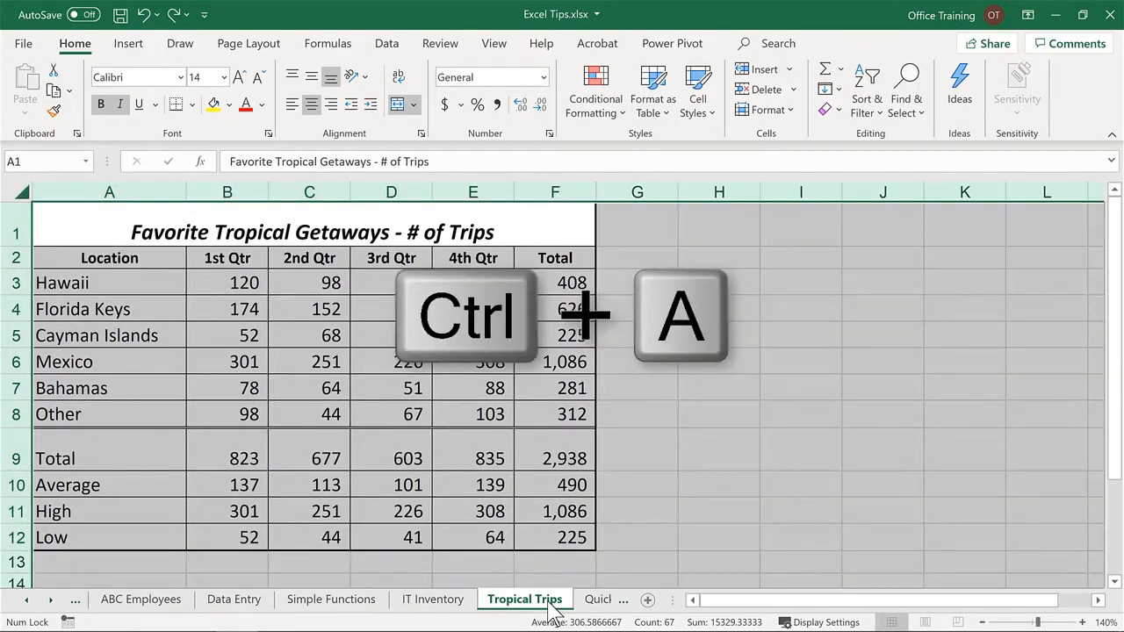
- Return to the title cell A1 and select every cell of the worksheet with Select All
key("ctrl+Home")
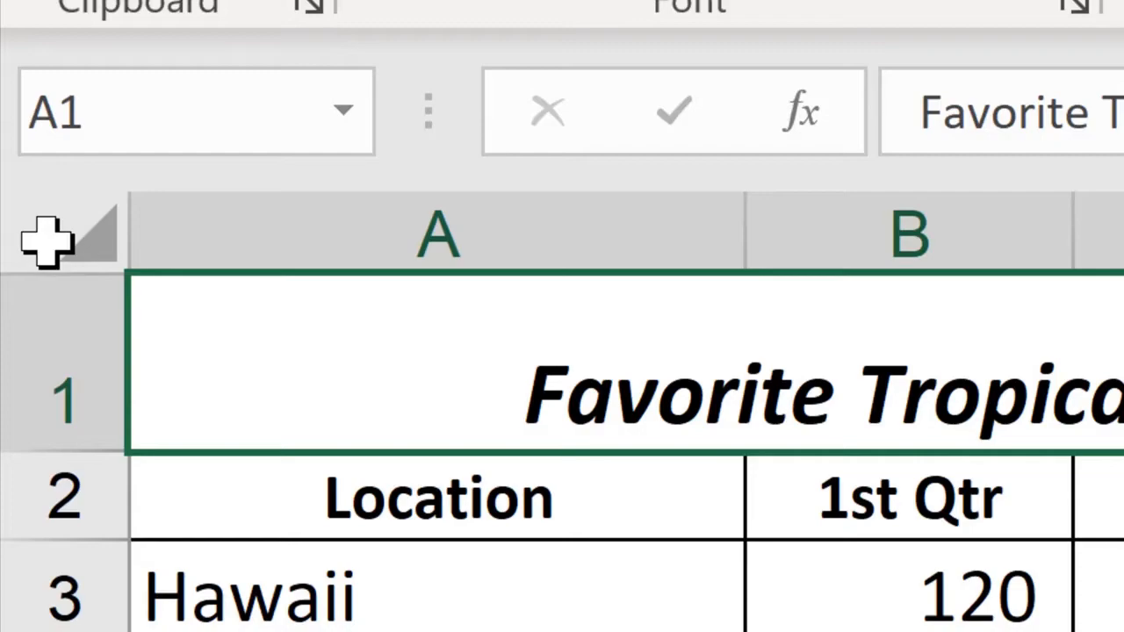
left_click(46, 238)
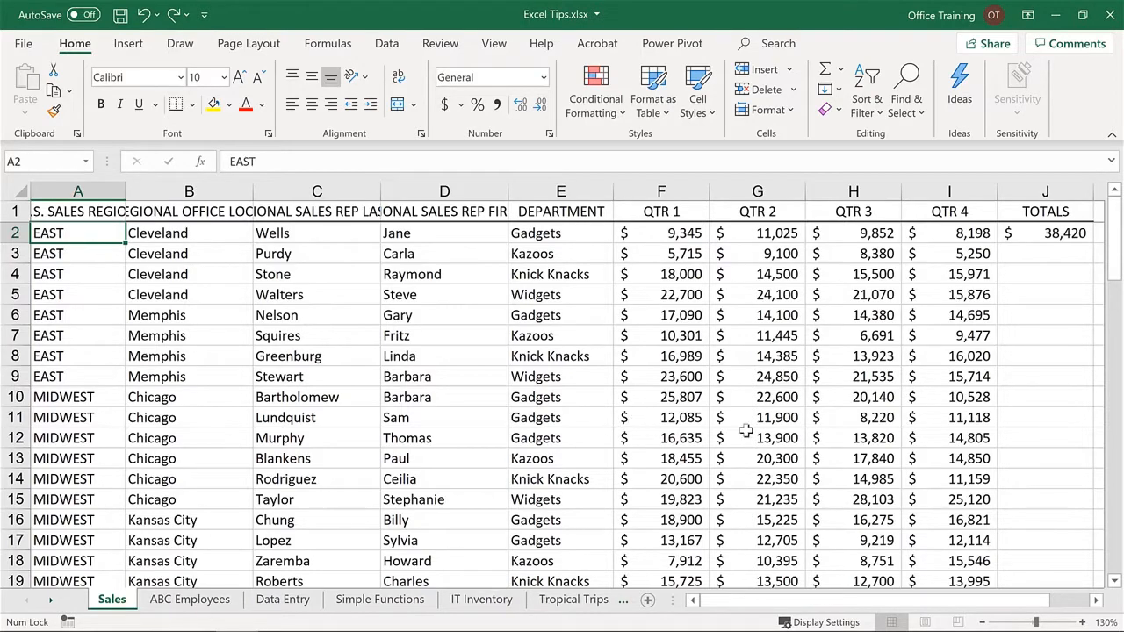
- On the Sales sheet, extend the selection from A2 through I11 and return to cell A2
left_click(951, 418, "shift")
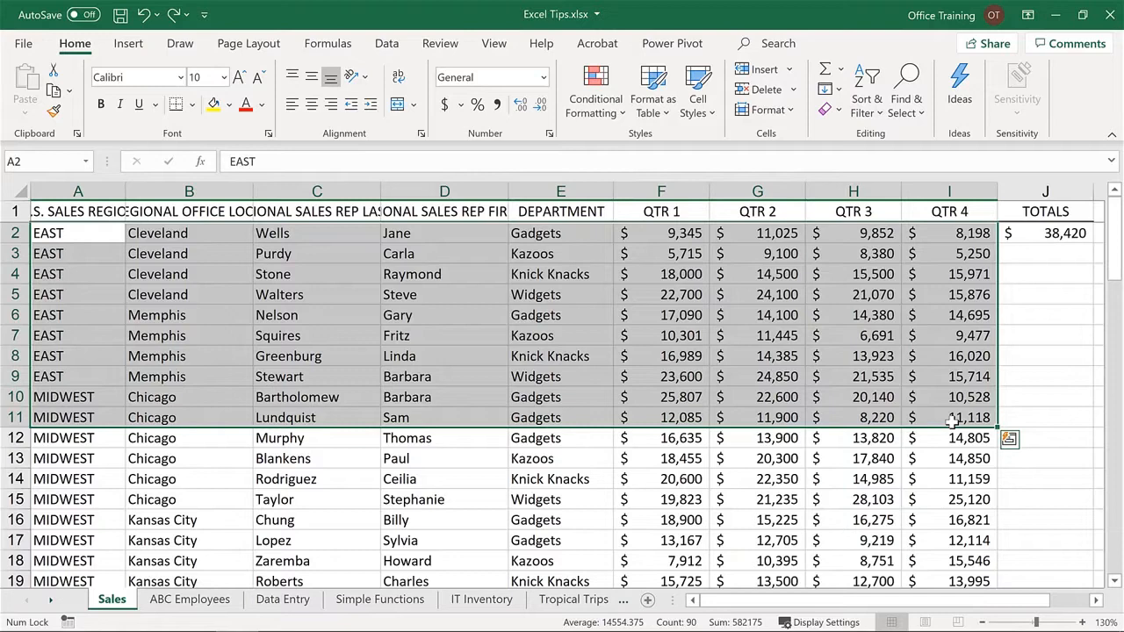
key("ctrl+Home")
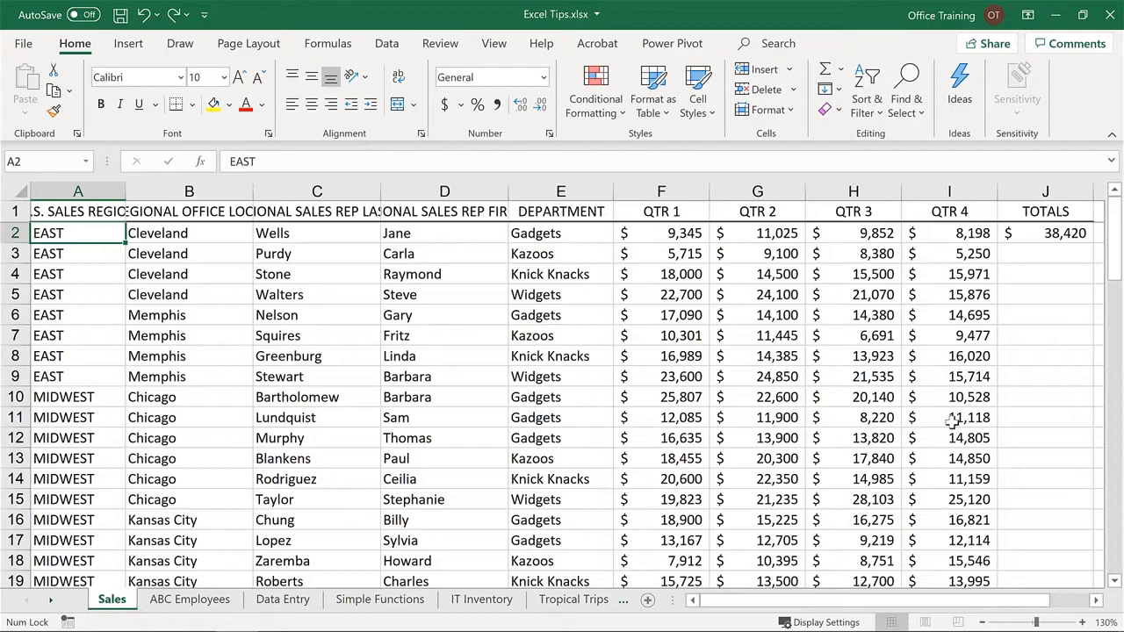
- Extend the selection from A2 to B5 cell by cell and expand it by one screen to A2:B22
key("shift+Down")
key("shift+Down")
key("shift+Down")
key("shift+Right")
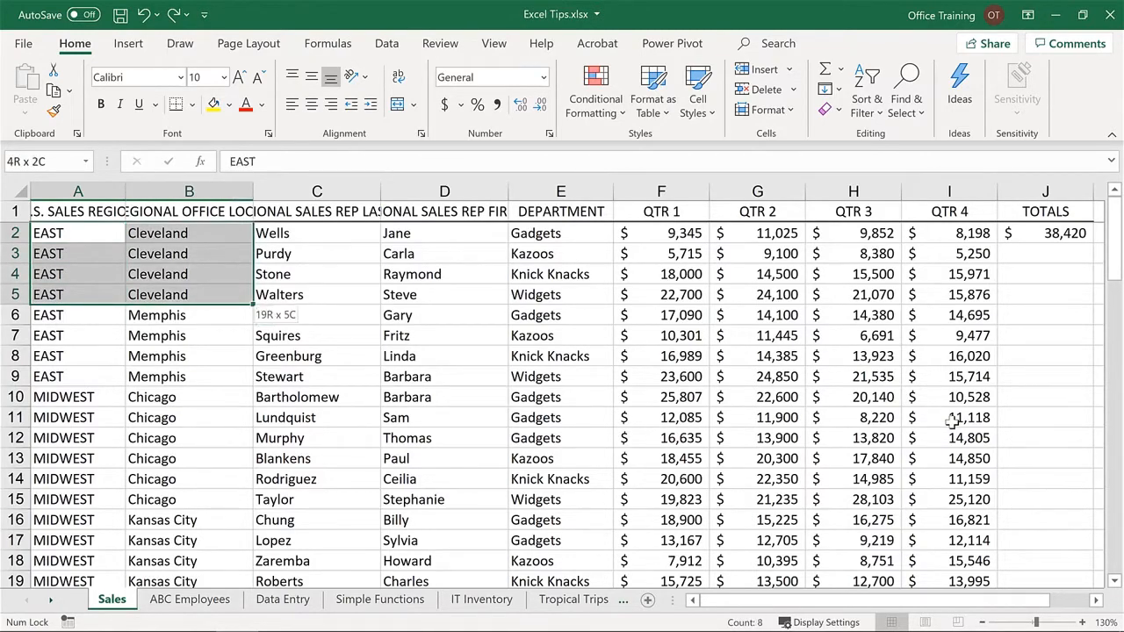
key("shift+Page_Down")
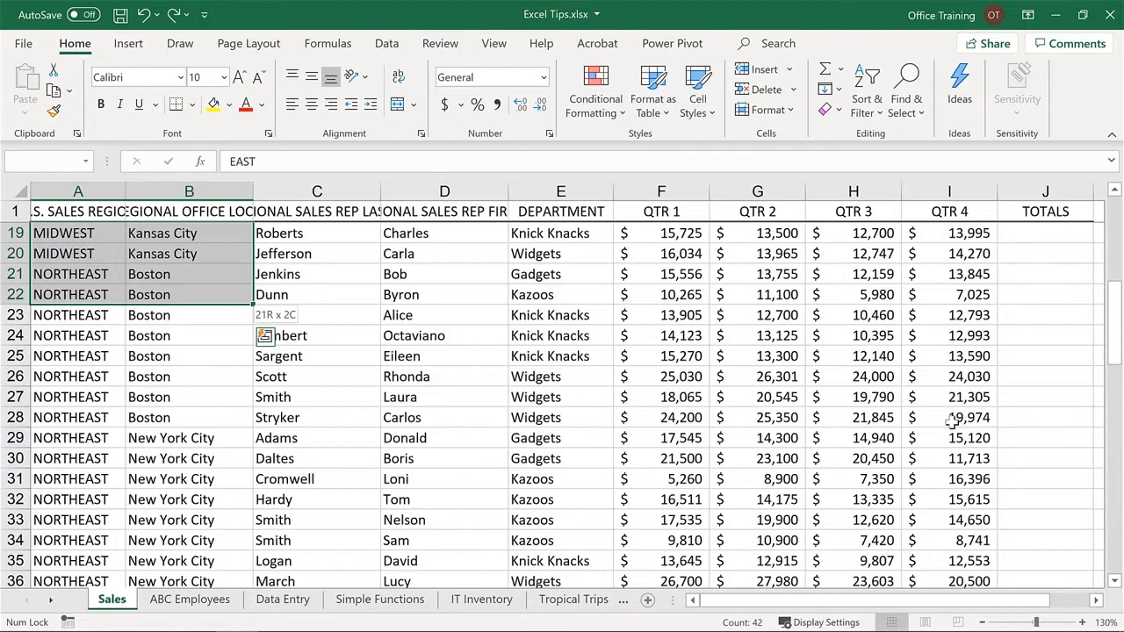
- Widen the selected range to the QTR 4 column and lengthen it to row 25, covering A2:I25
key("shift+Right")
key("shift+Right")
key("shift+Right")
key("shift+Right")
key("shift+Right")
key("shift+Right")
key("shift+Right")
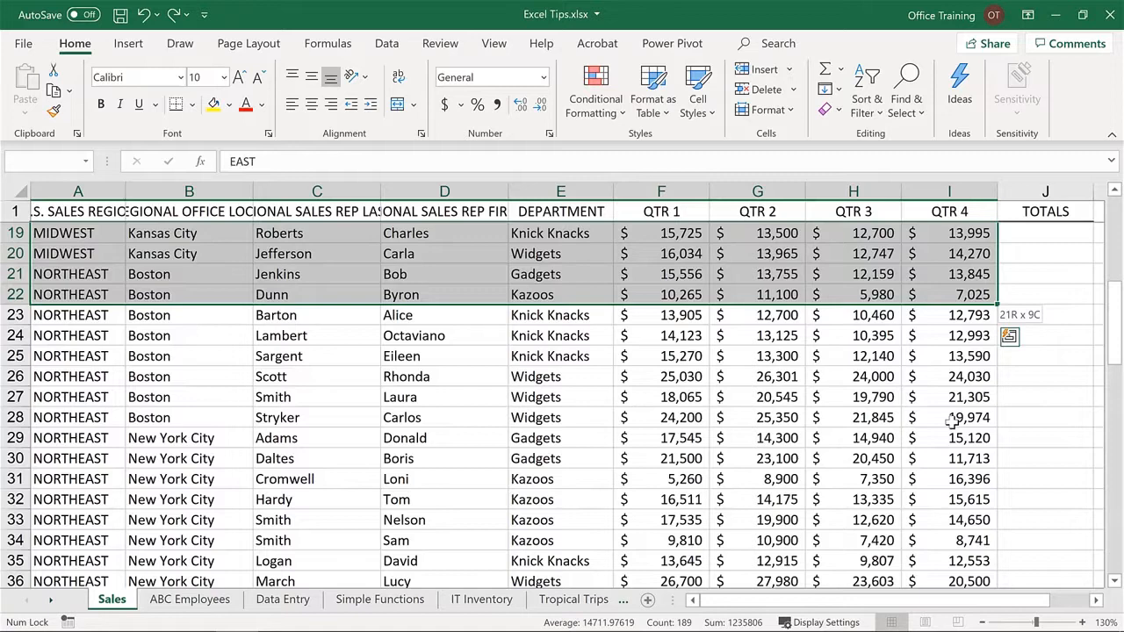
key("shift+Down")
key("shift+Down")
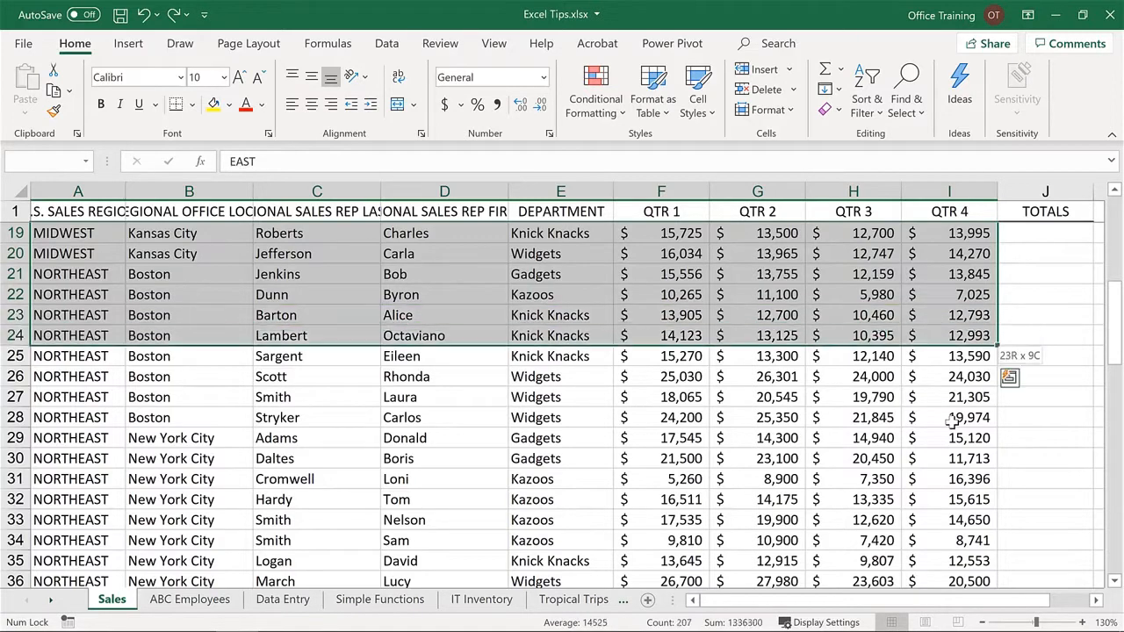
key("shift+Down")
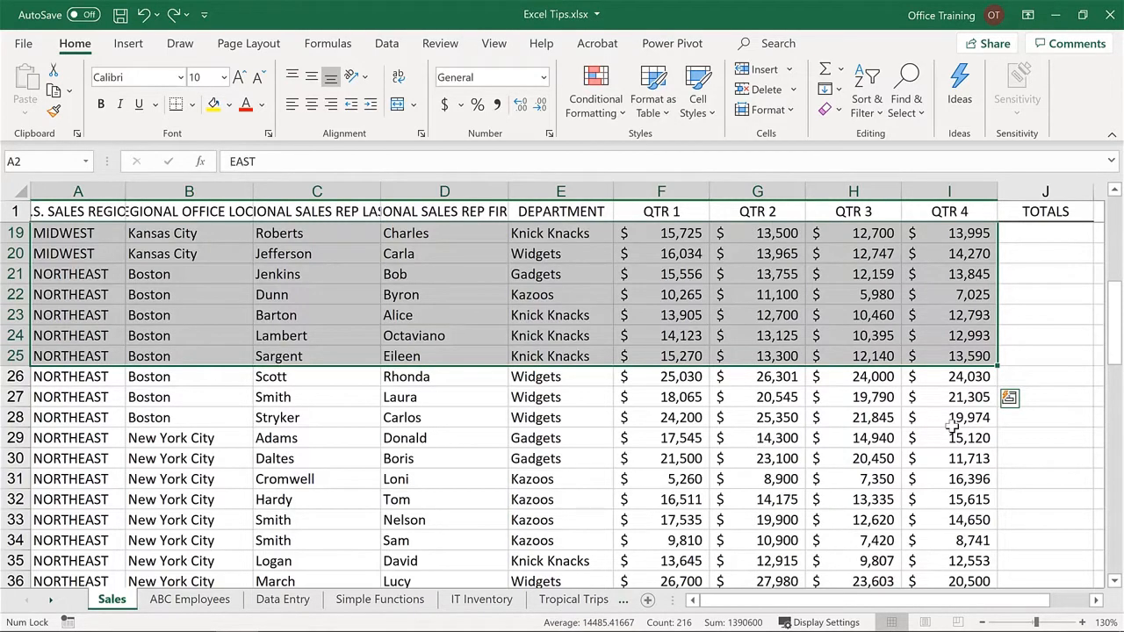
- Select the nonadjacent cells B2, B5, B7 and B9 on the Sales sheet and make their text bold
key("ctrl+Home")
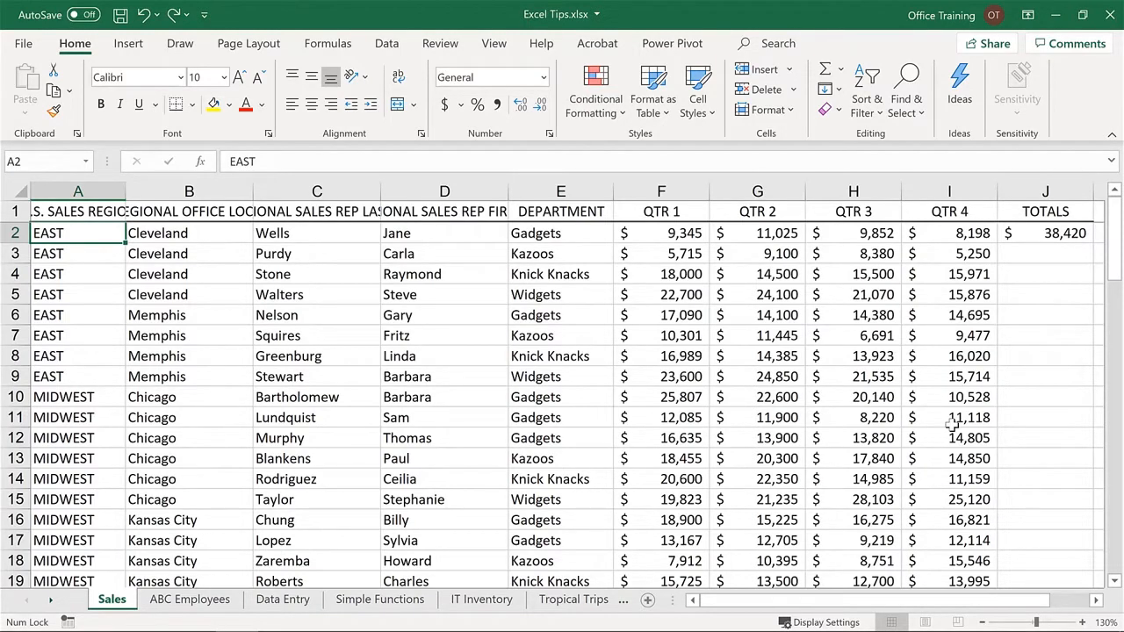
left_click(182, 230)
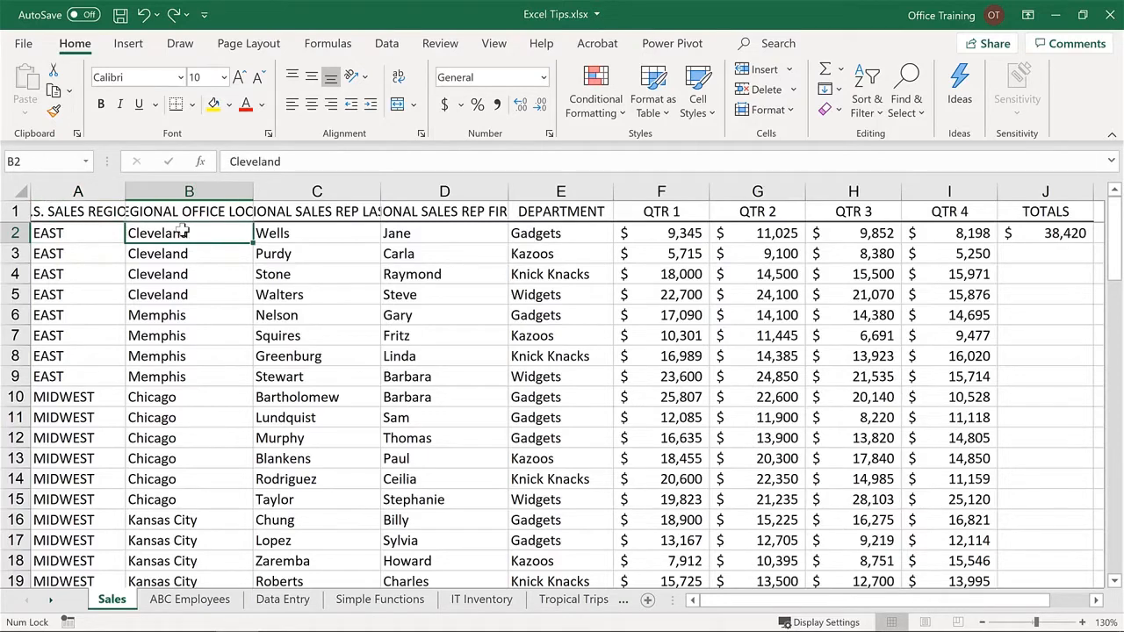
left_click(186, 297, "ctrl")
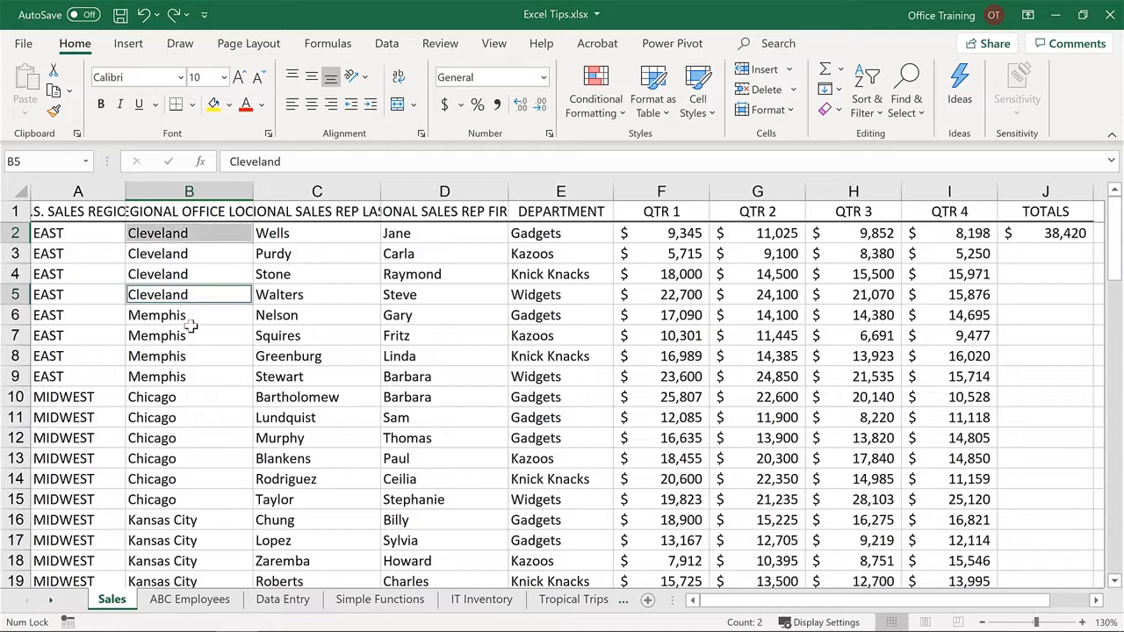
left_click(192, 334, "ctrl")
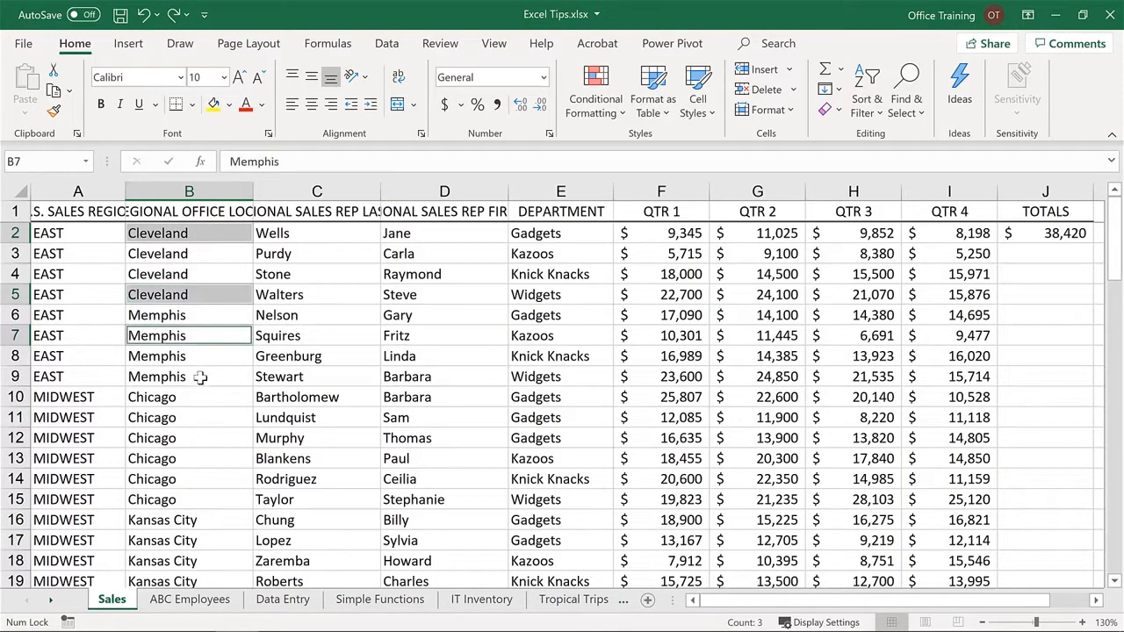
left_click(200, 377, "ctrl")
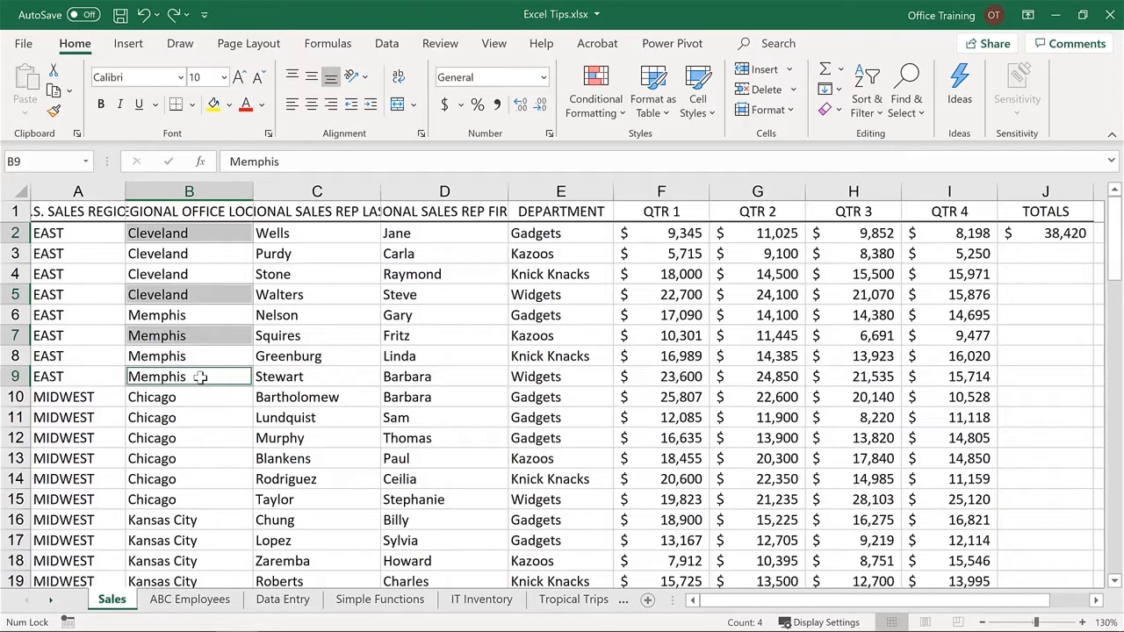
right_click(200, 376)
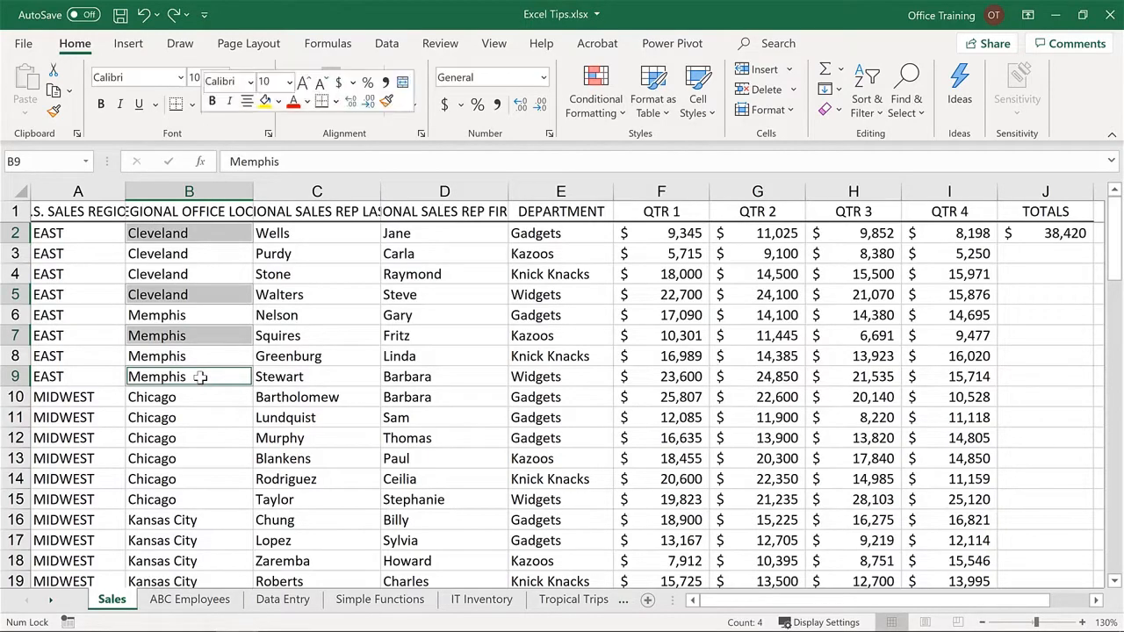
left_click(213, 102)
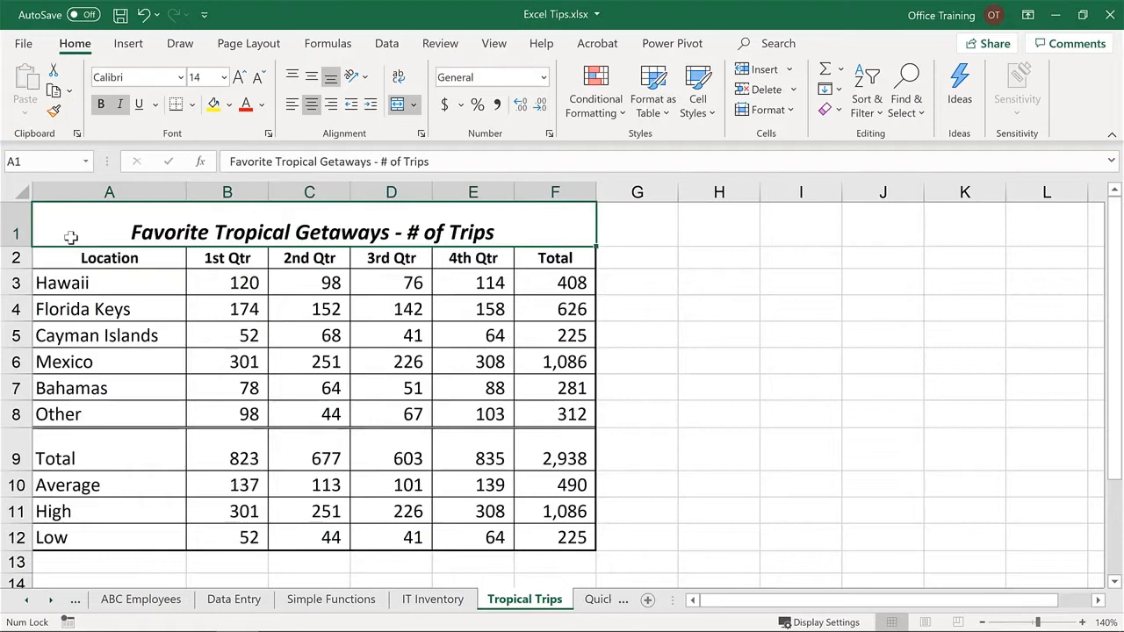
- On the Tropical Trips sheet, set Hawaii's 1st Qtr value in B3 to 250
left_click(233, 286)
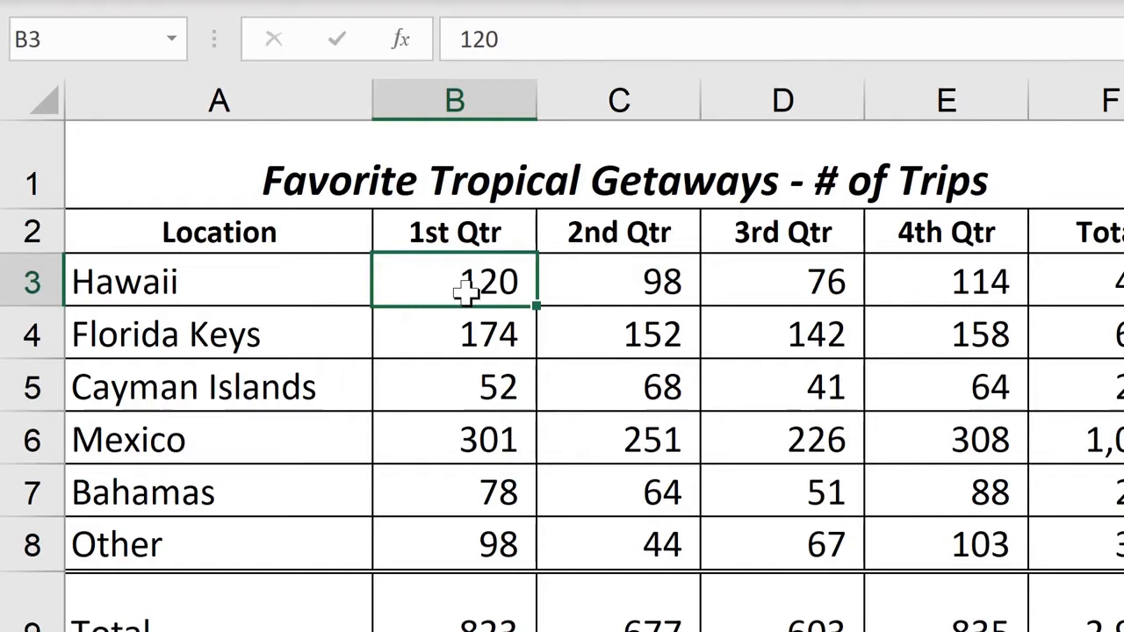
double_click(466, 292)
type("250")
key("Return")
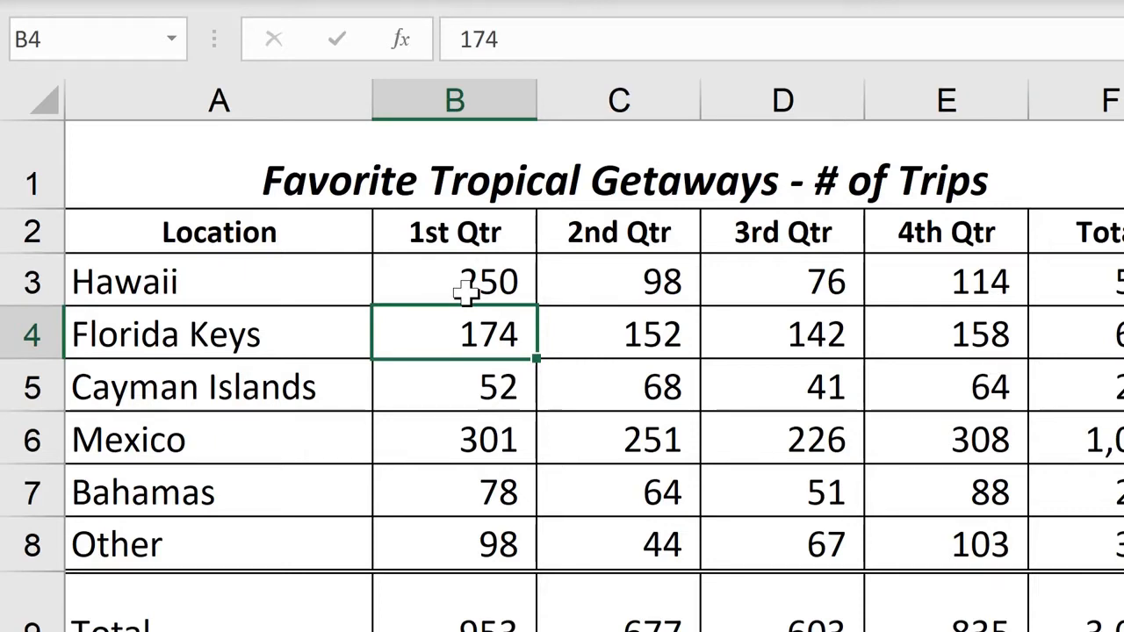
- Edit the table title in A1 in place, replacing the # sign with the word Number
left_click(545, 157)
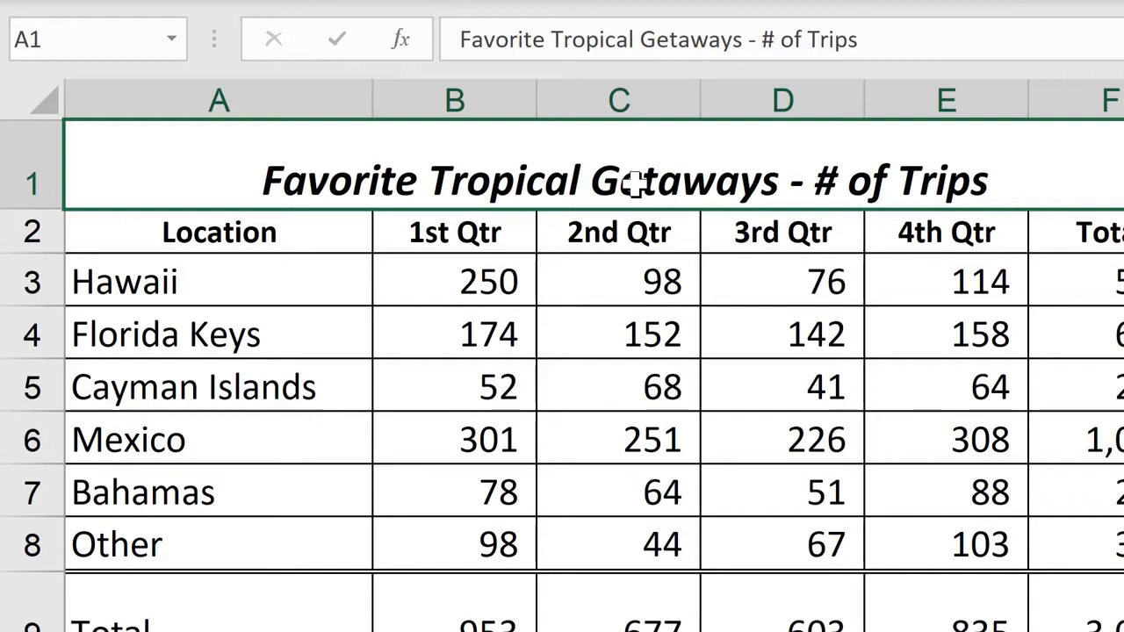
double_click(797, 173)
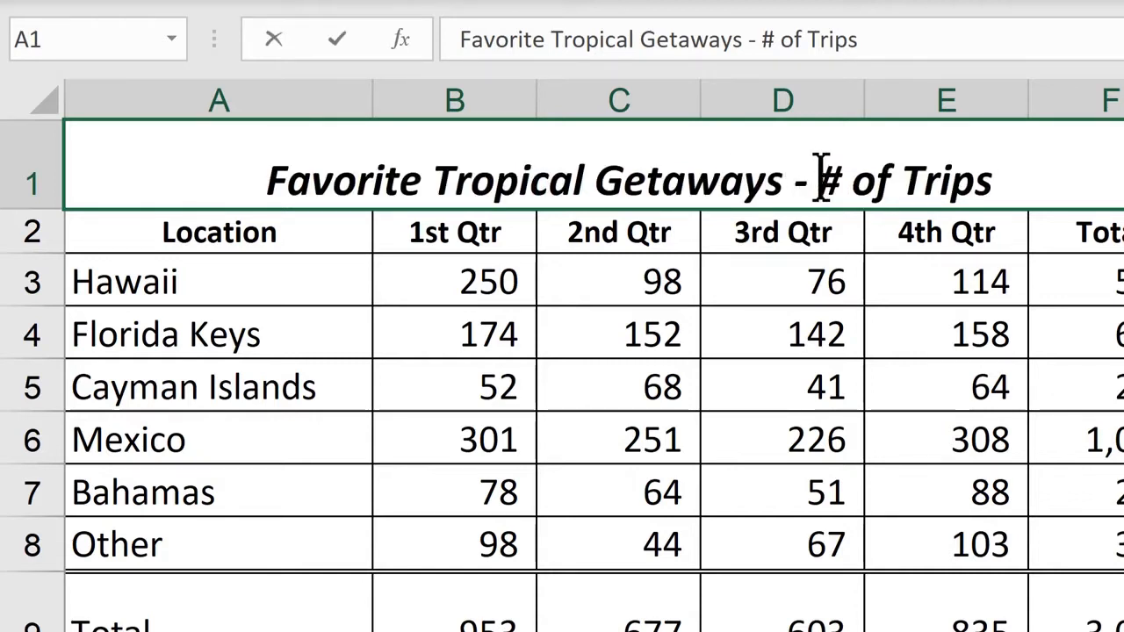
key("F2")
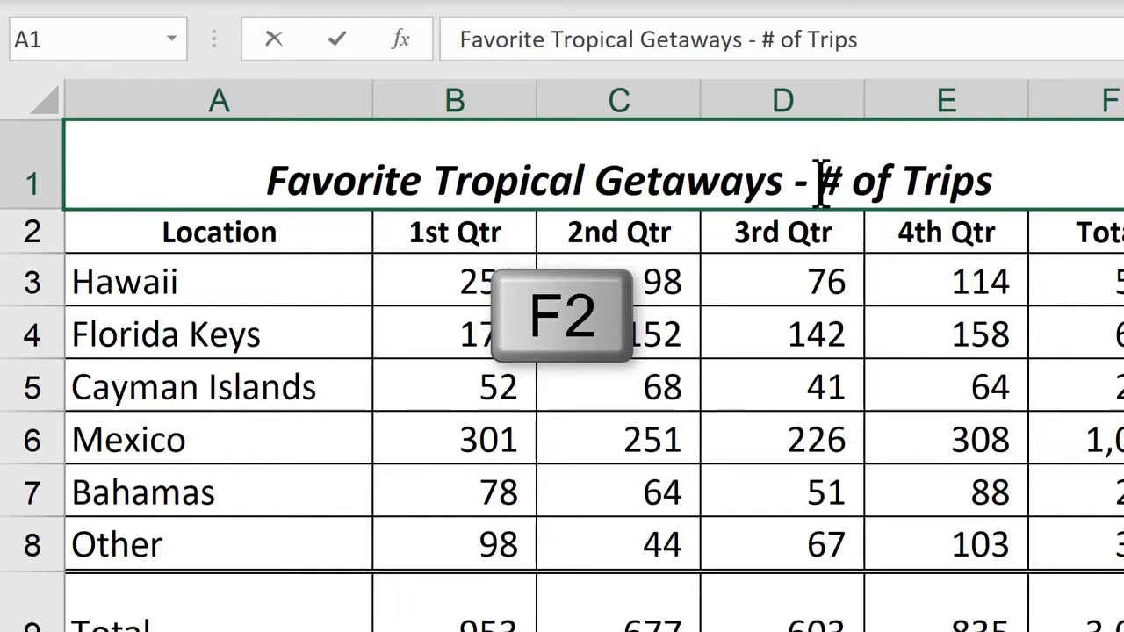
key("Delete")
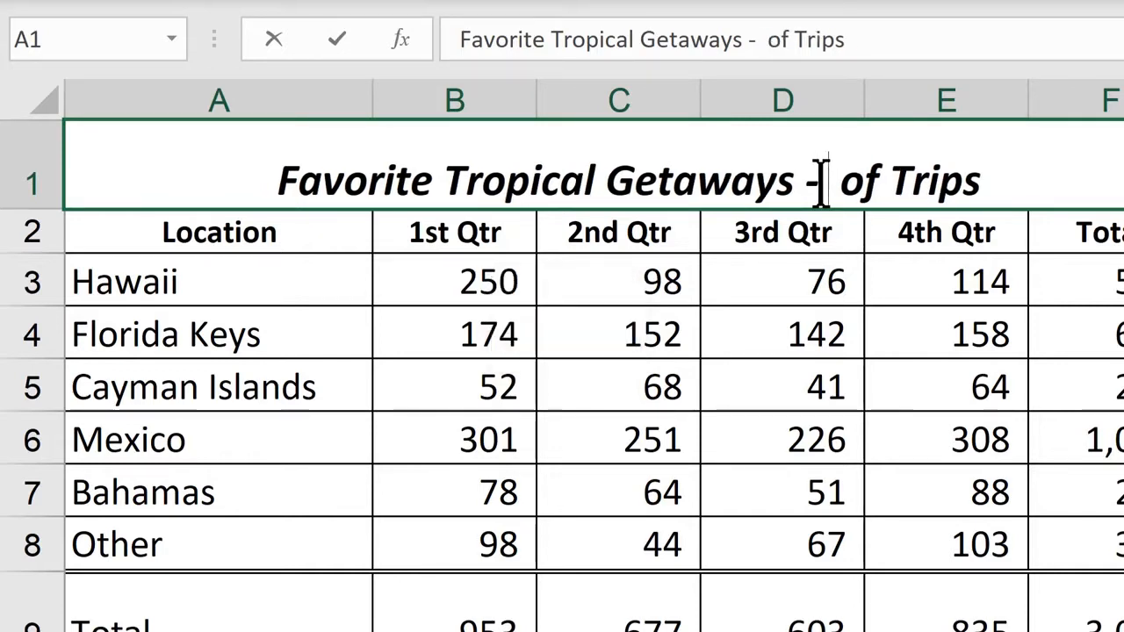
type("Number")
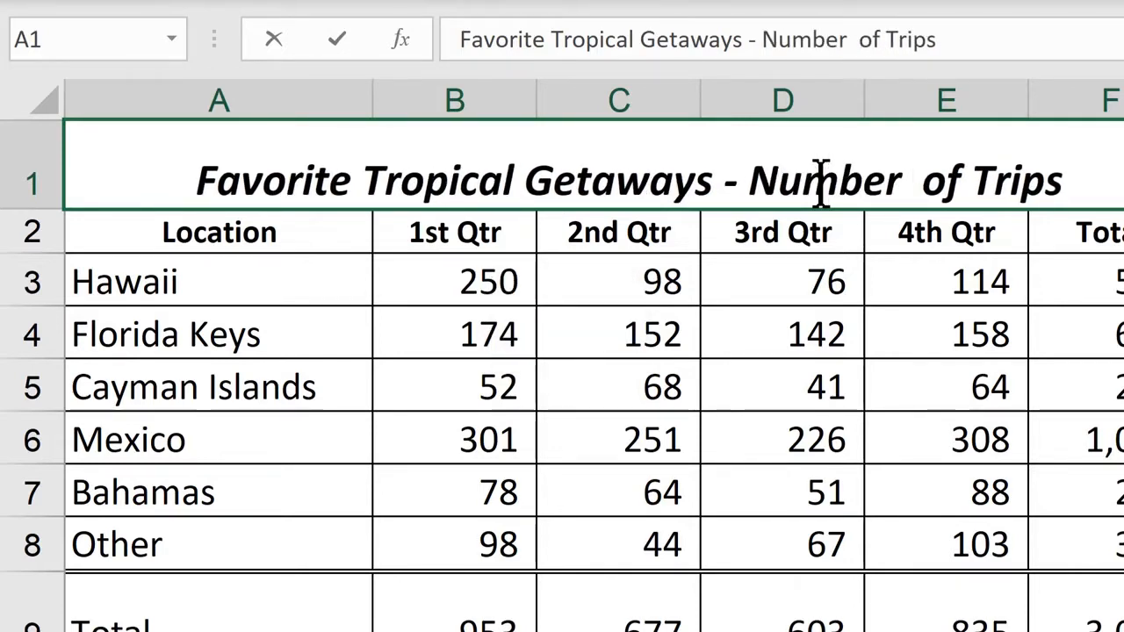
key("BackSpace")
key("Return")
- Clear the contents of Hawaii's 1st Qtr cell, B3
key("Down")
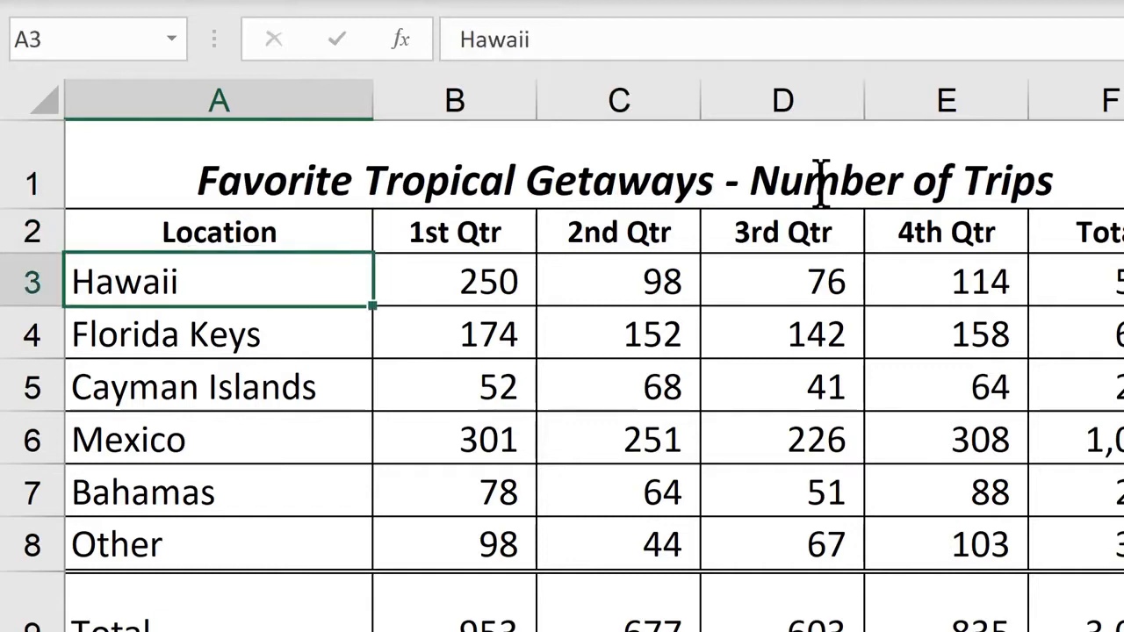
key("Right")
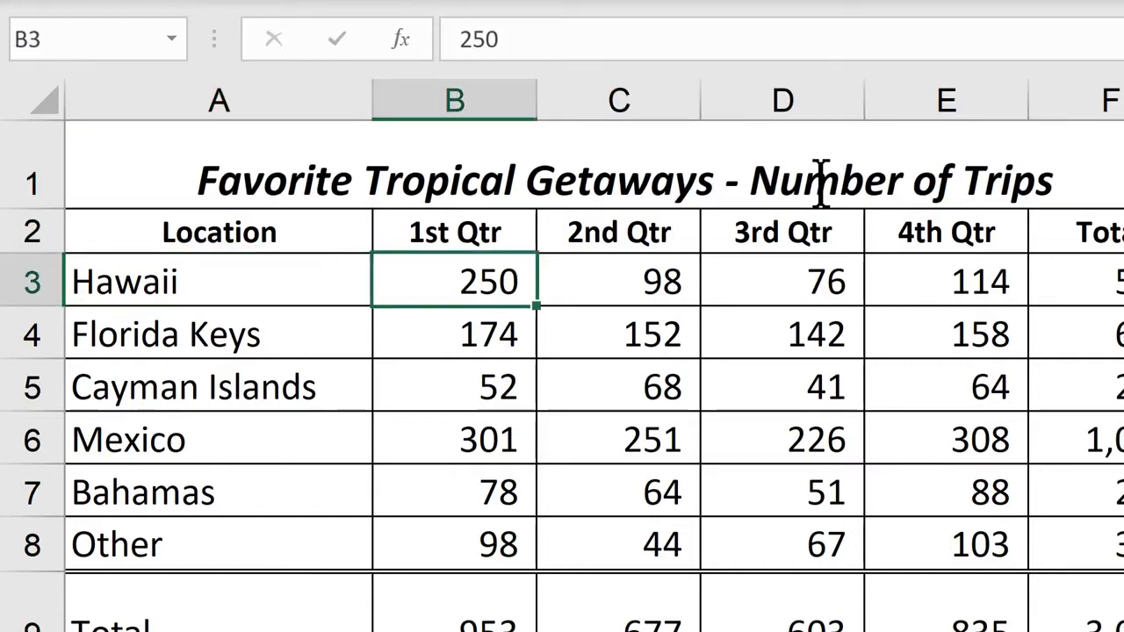
key("Delete")
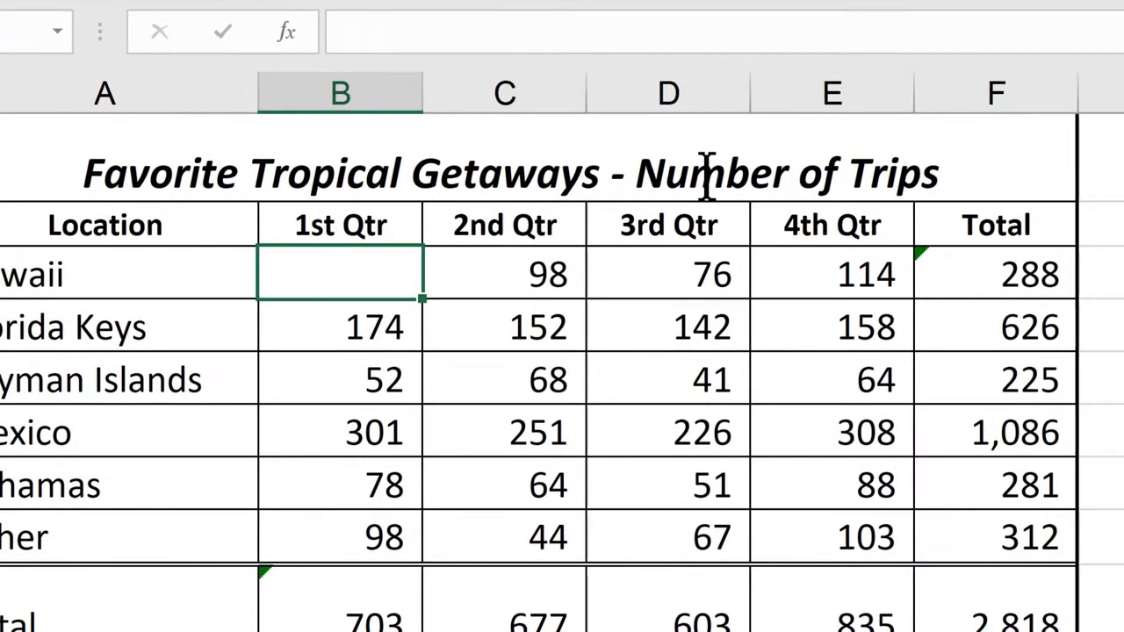
- Delete the Total column heading in F2 and replace it with Annual
left_click(996, 230)
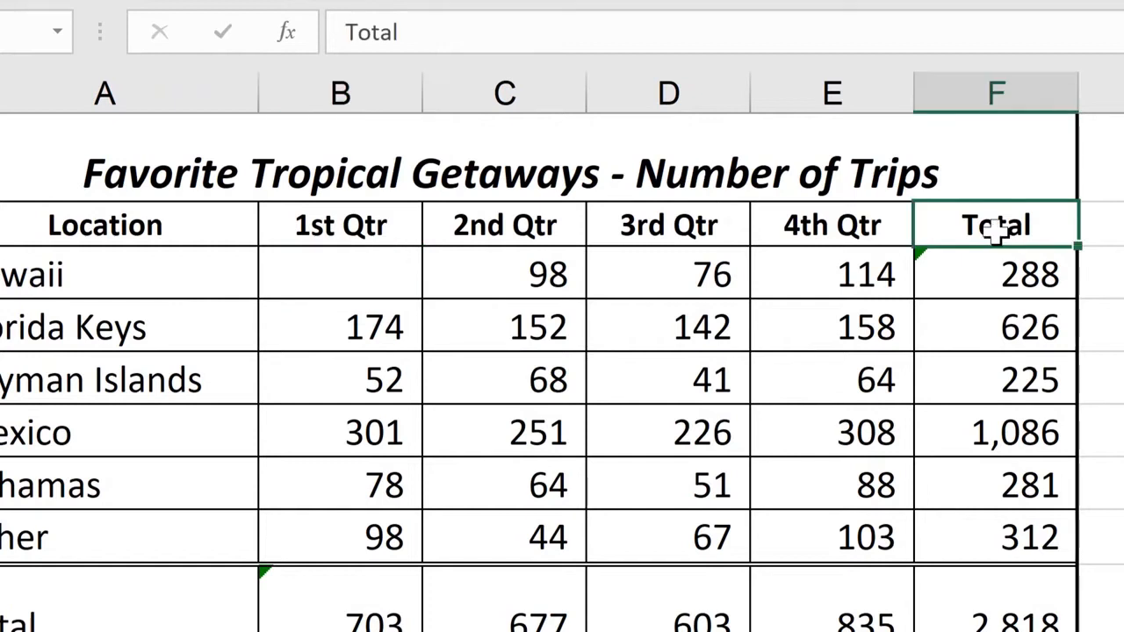
key("Delete")
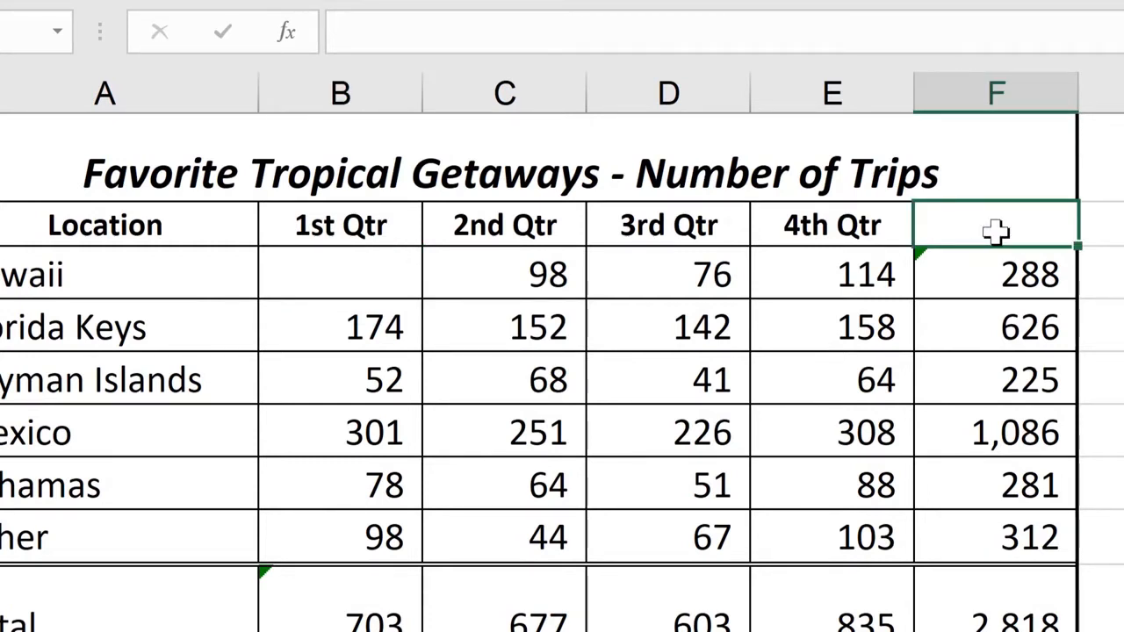
type("Annual")
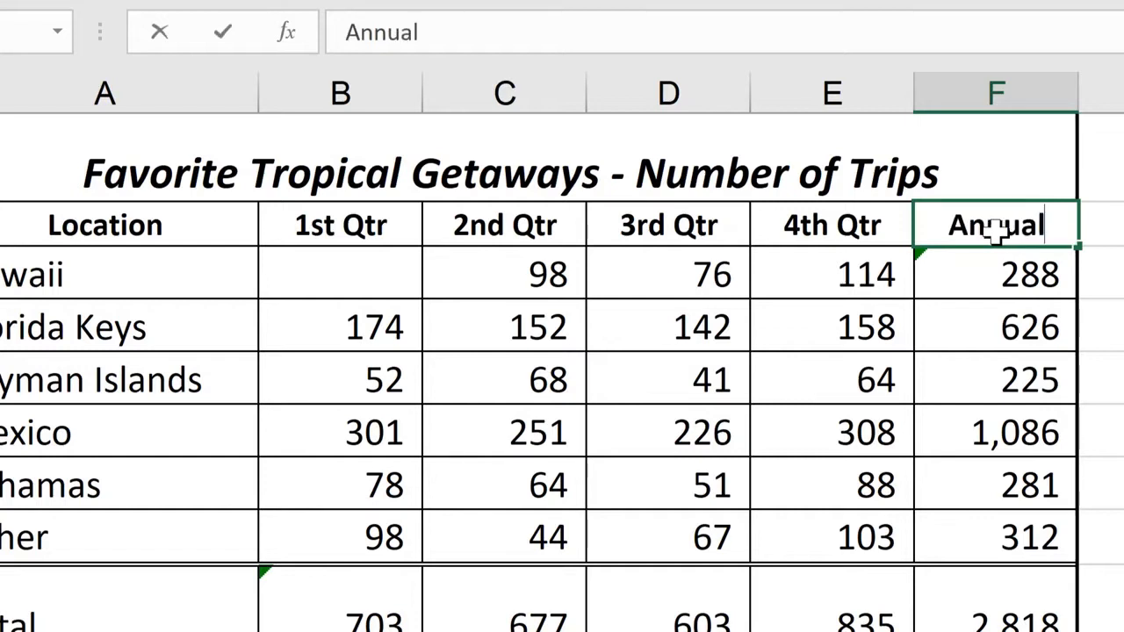
key("Return")
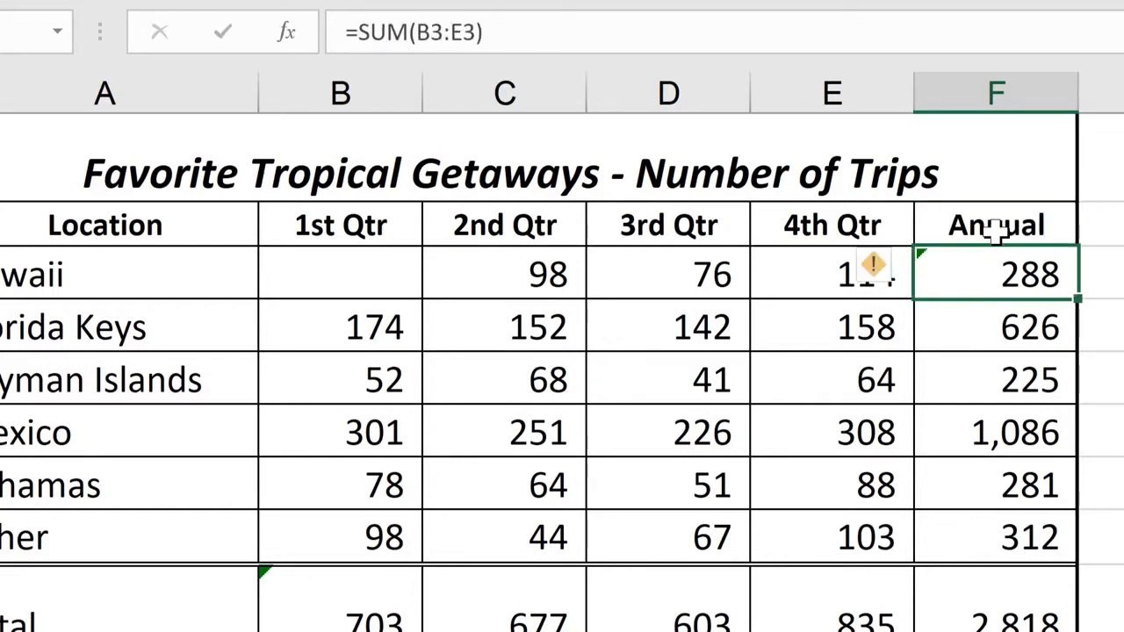
- Examine the Clear options available for the Annual heading cell, including Clear Formats
left_click(997, 230)
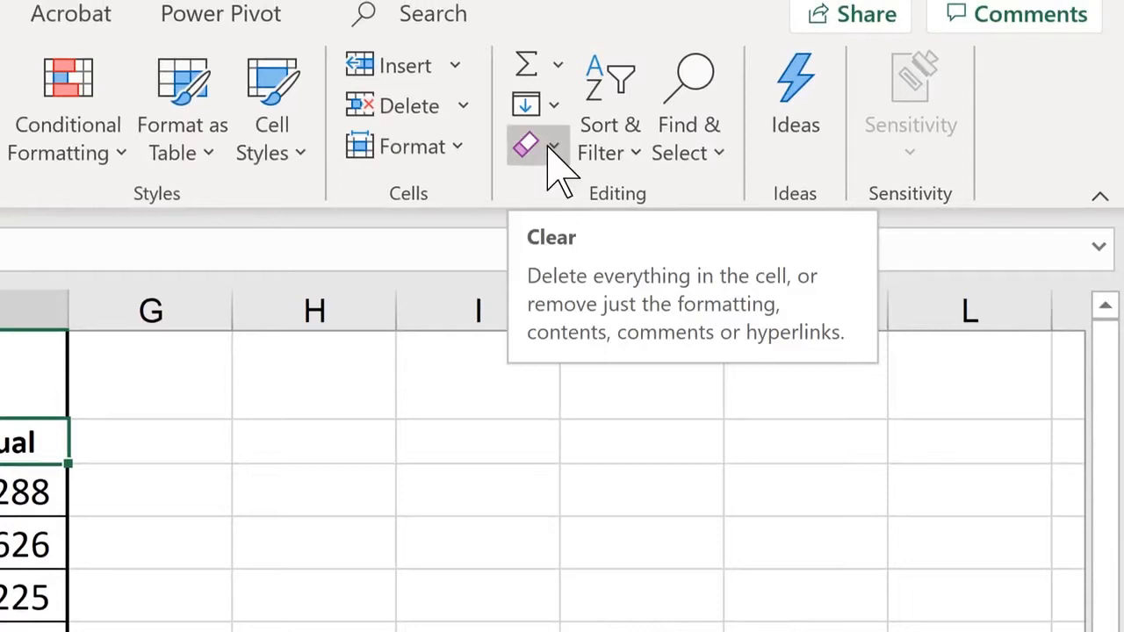
left_click(548, 146)
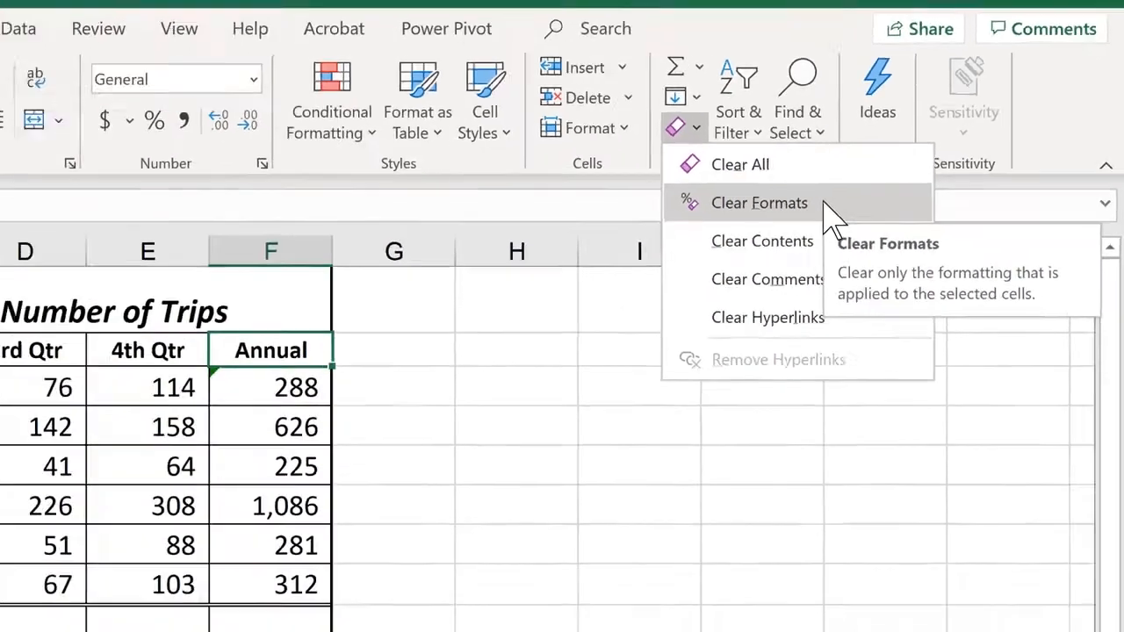
- Enter 300 as Hawaii's 1st Qtr value in B3
left_click(205, 283)
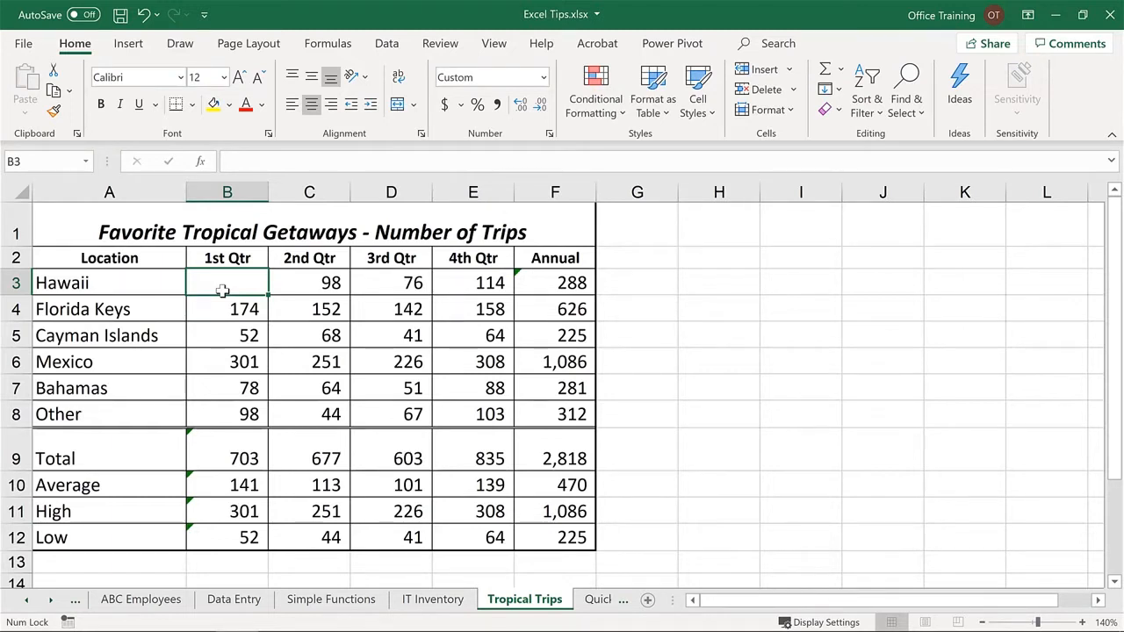
key("ctrl+z")
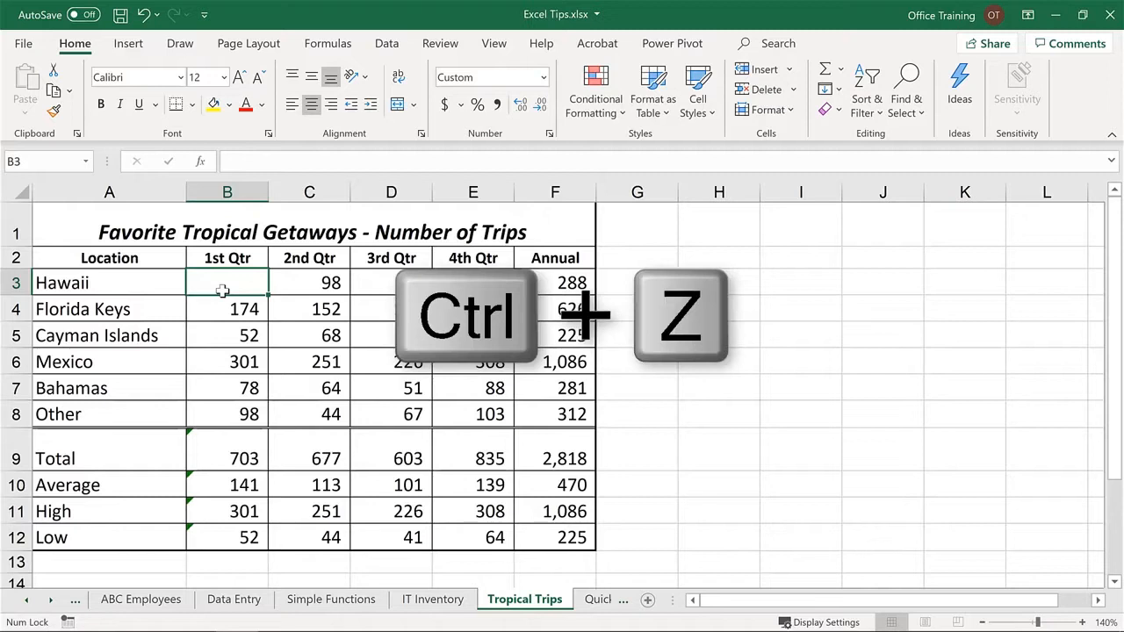
type("300")
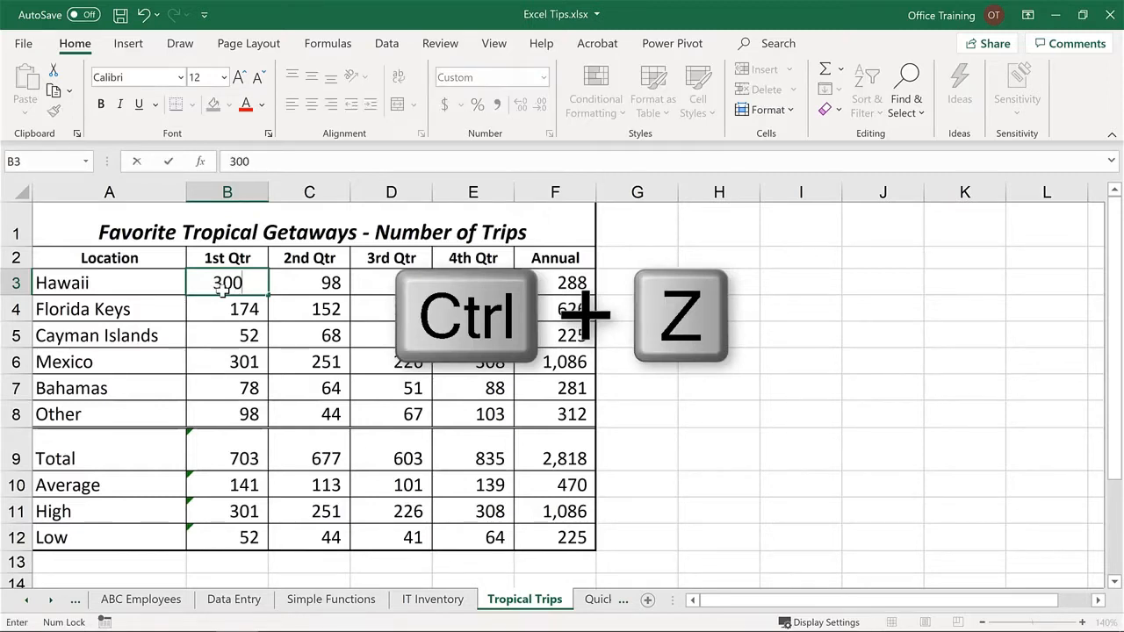
key("ctrl+Return")
key("Return")
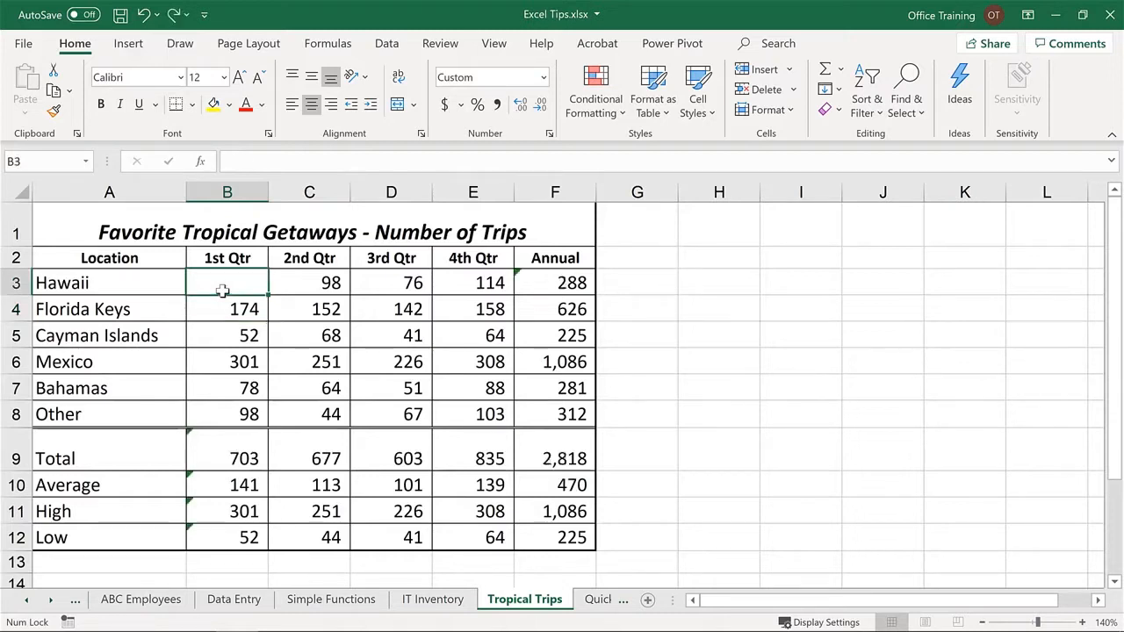
- Undo the entry of 300 in B3 and restore it with Redo
key("ctrl+z")
key("ctrl+y")
key("ctrl+y")
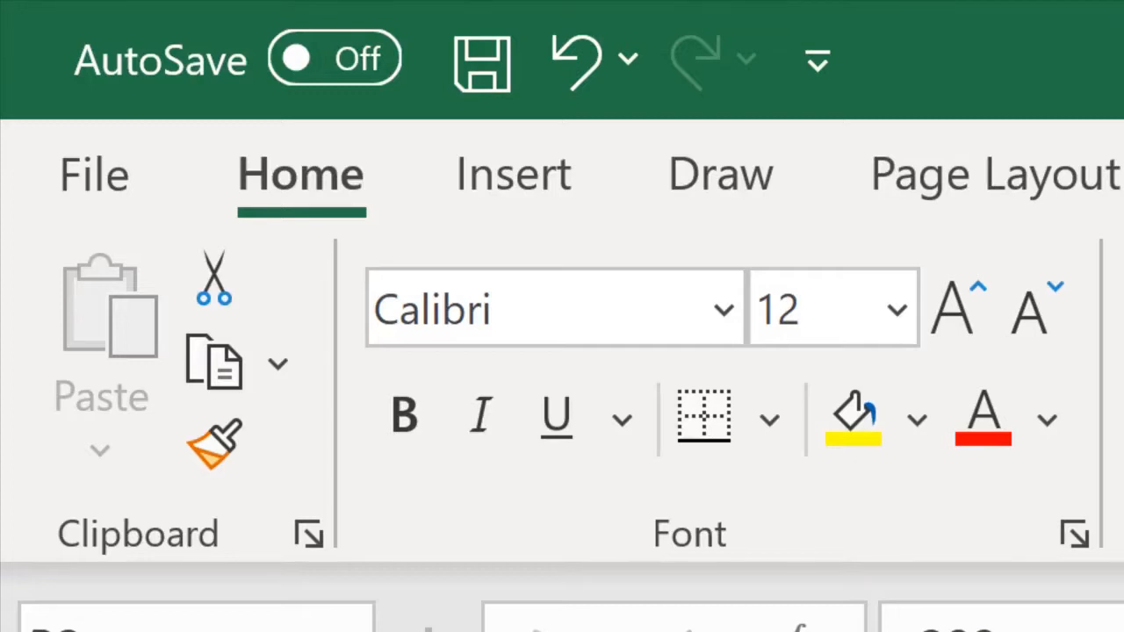
left_click(603, 93)
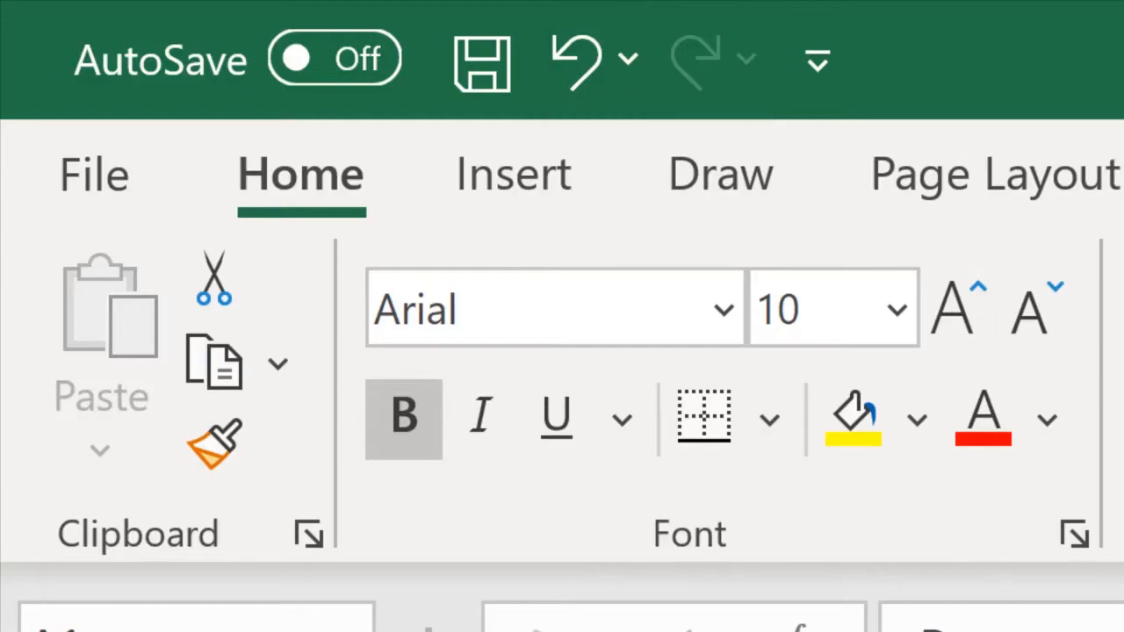
- On the sheet with the Date and Time columns, insert the current date, 11/08/19, in cell A2
key("Down")
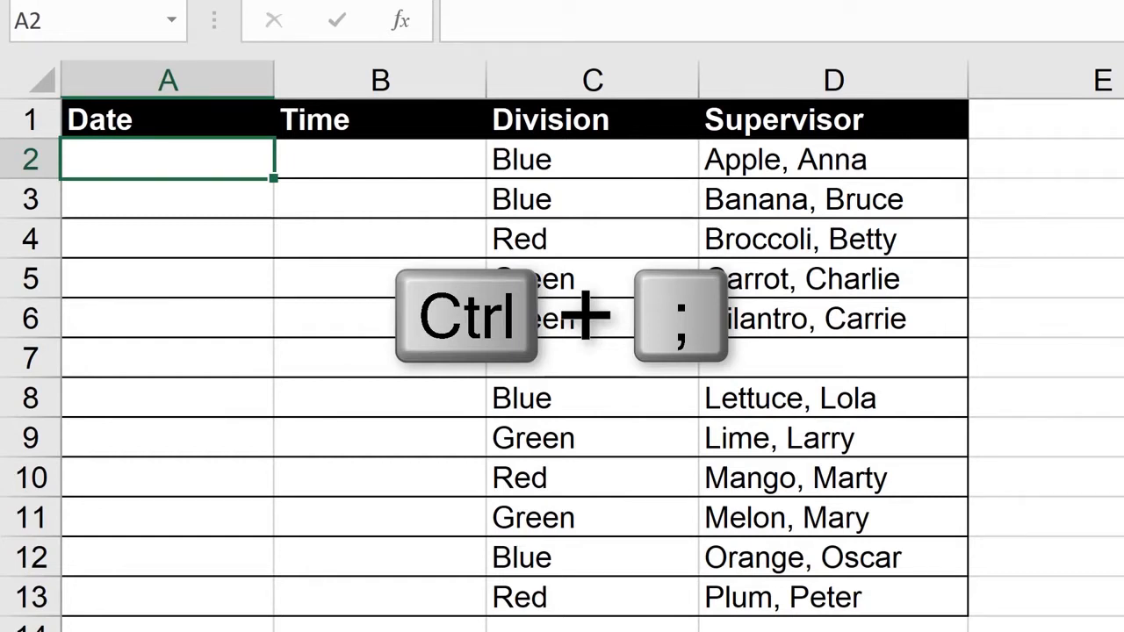
key("ctrl+semicolon")
key("Return")
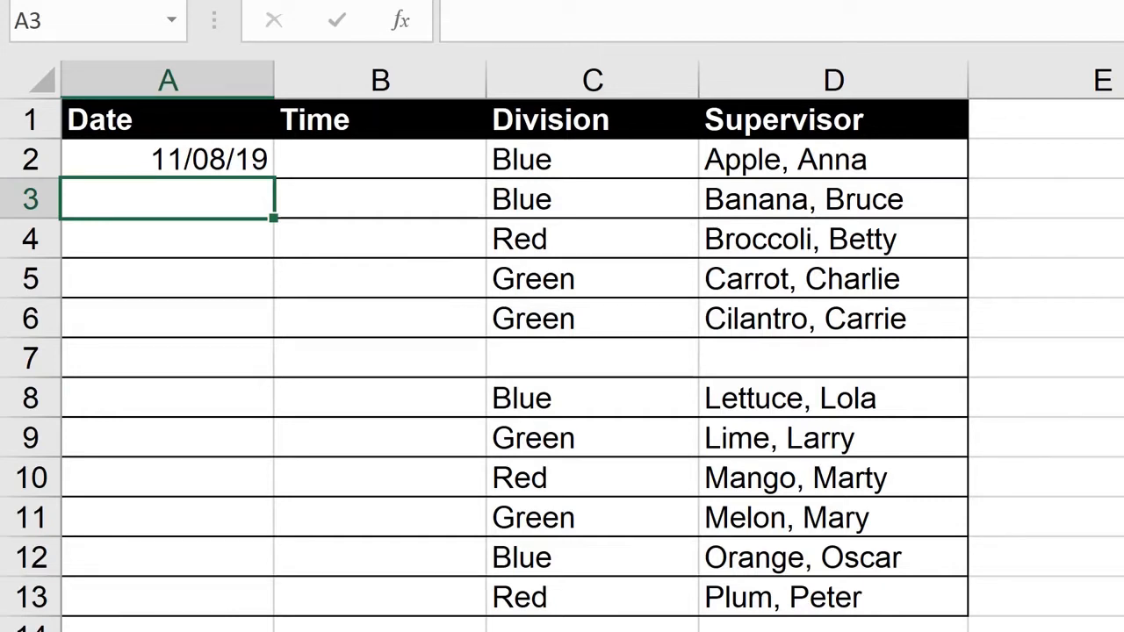
- Insert the current time, 12:26 PM, in cell B2 of the Time column
key("Up")
key("Right")
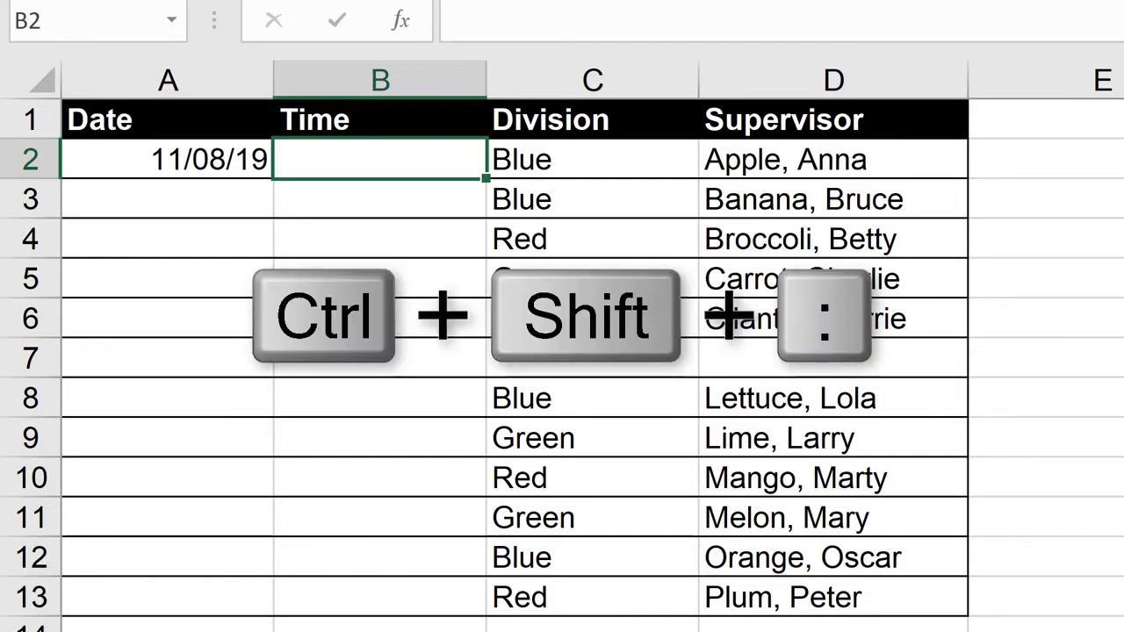
key("ctrl+shift+colon")
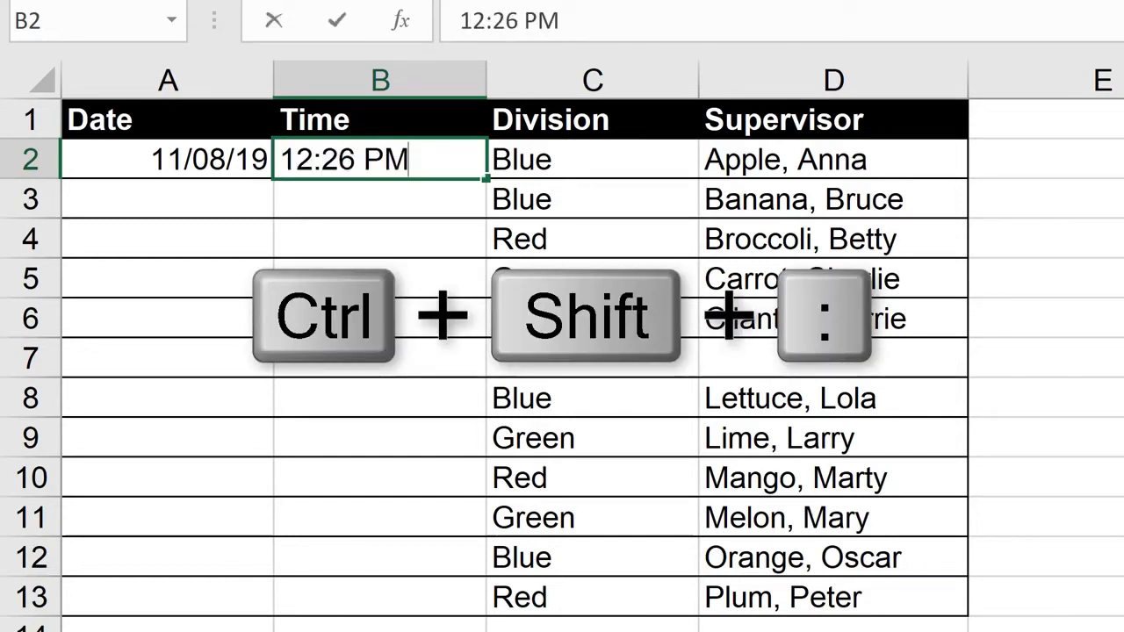
key("Return")
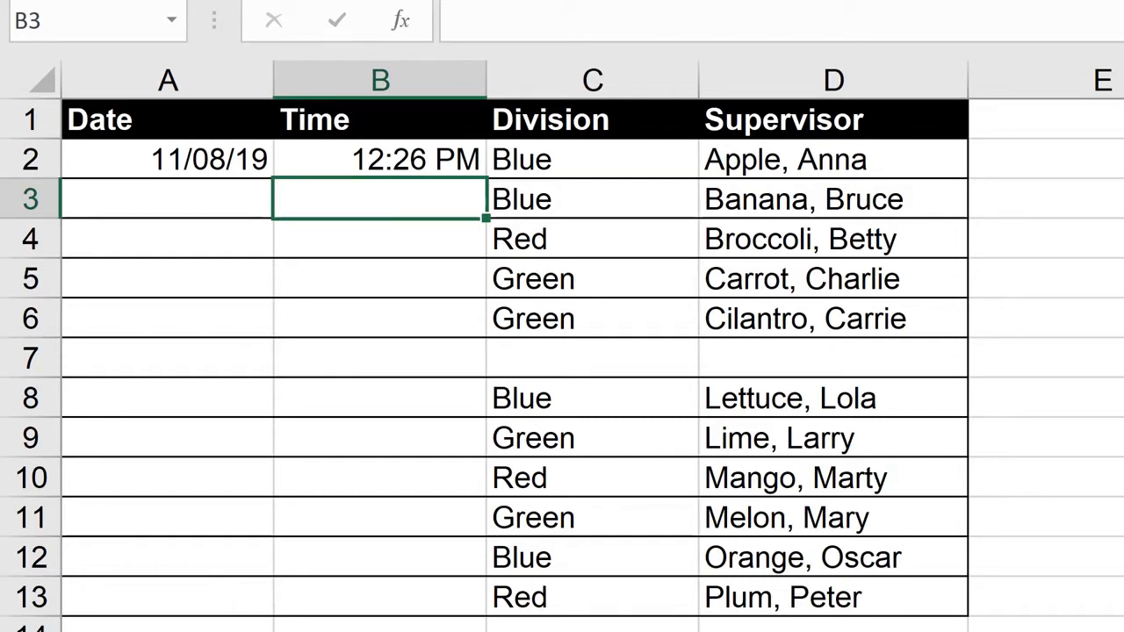
- Fill the blank Division cell C7 with Green from the cell directly above it
key("Right")
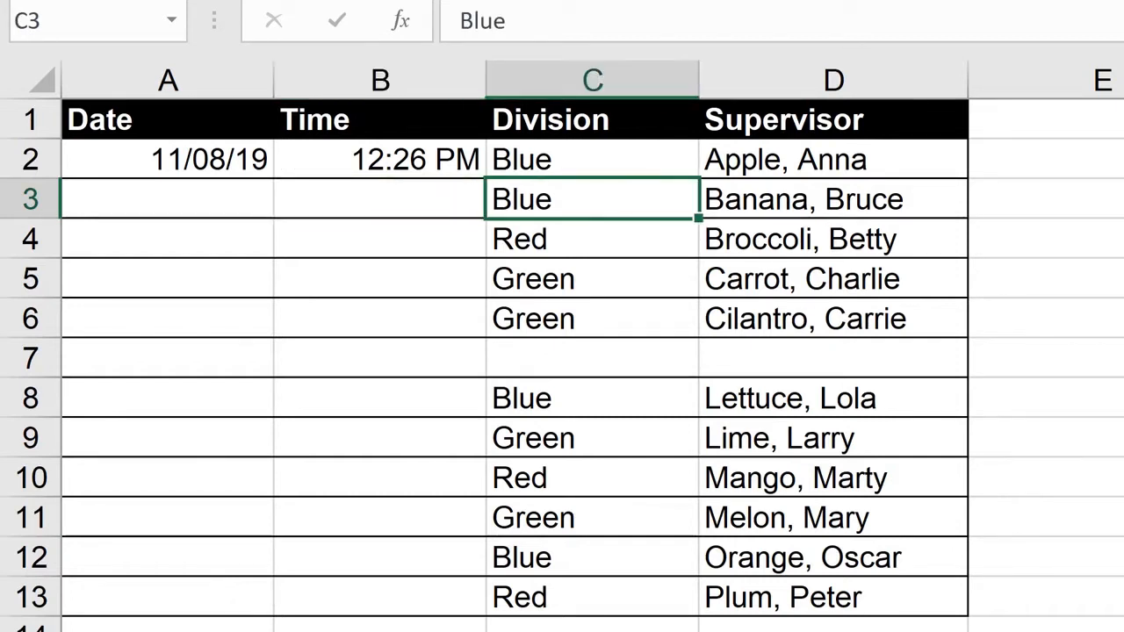
key("Down")
key("Down")
key("Down")
key("Down")
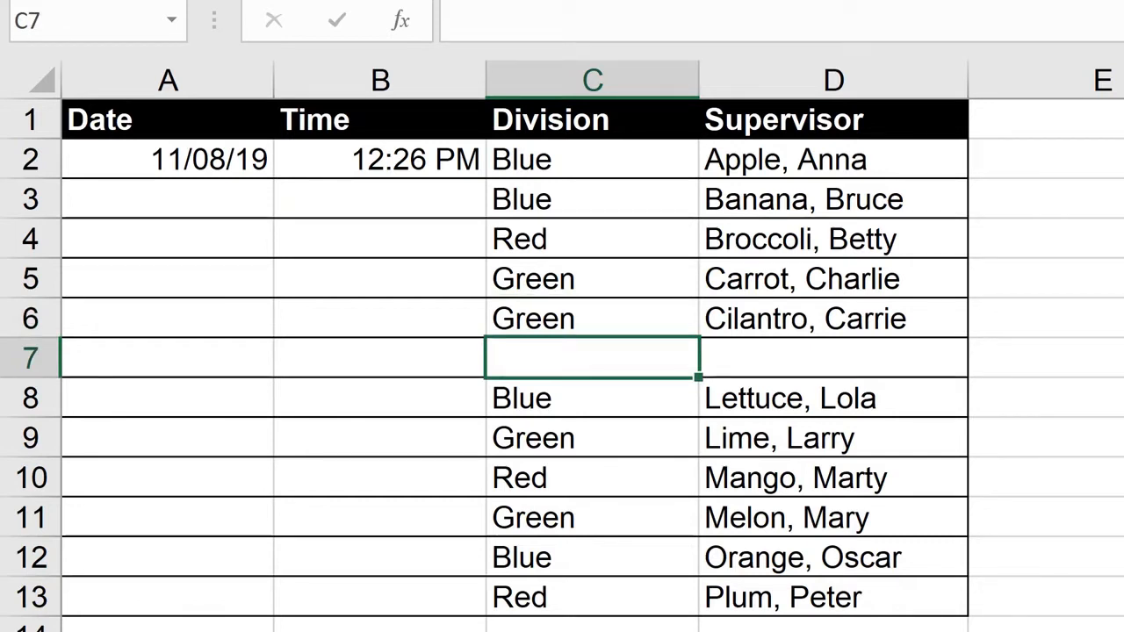
key("ctrl+d")
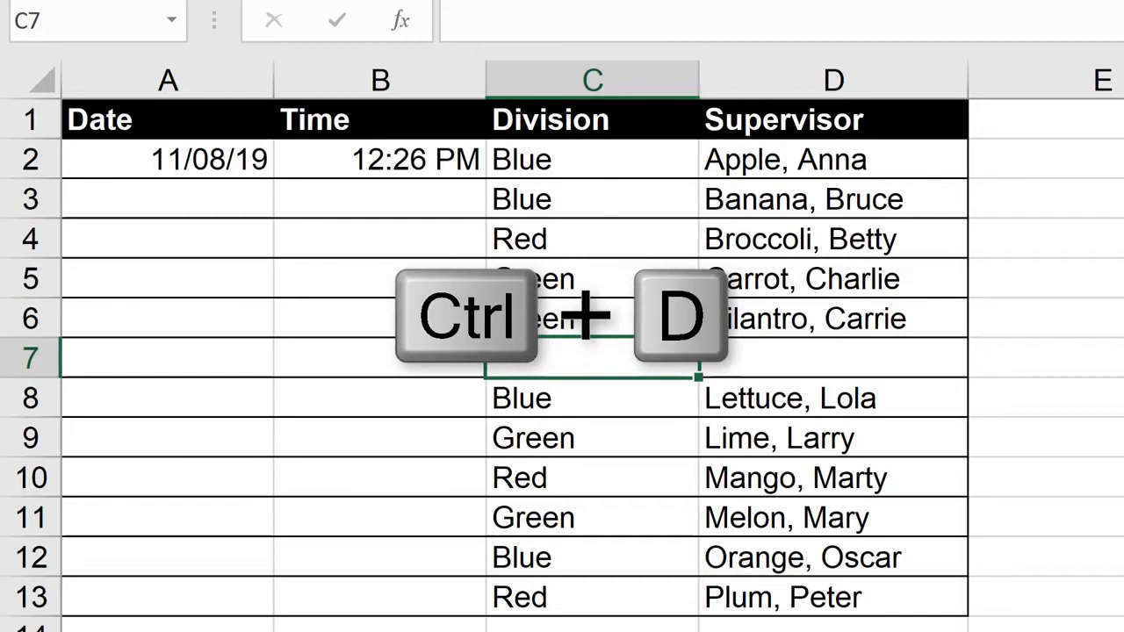
key("ctrl+d")
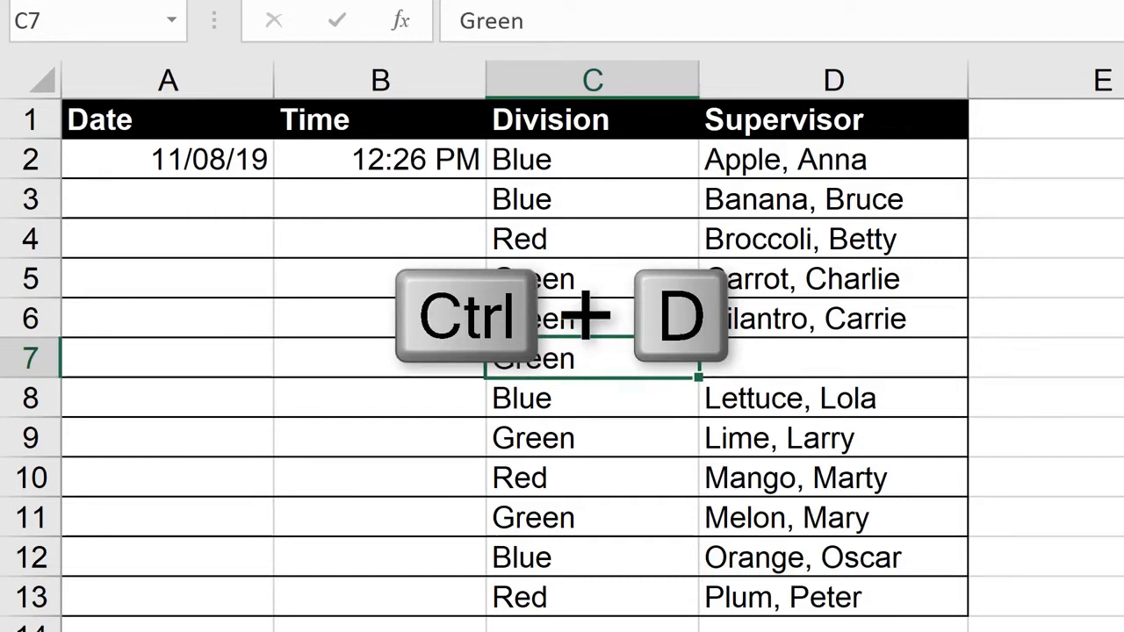
key("ctrl+apostrophe")
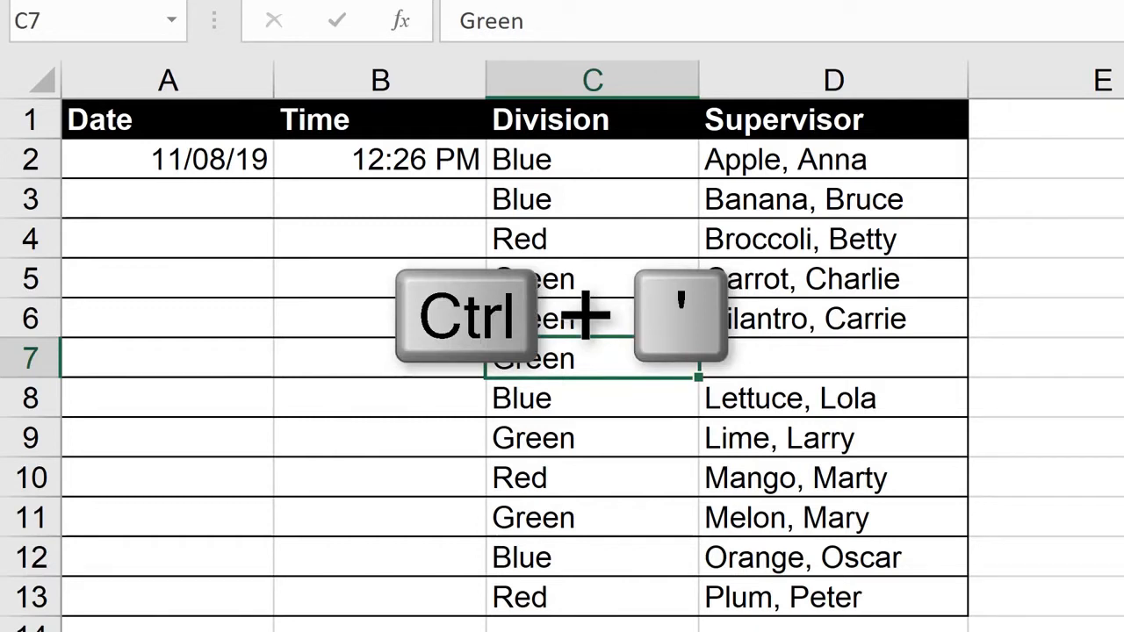
left_click(834, 358)
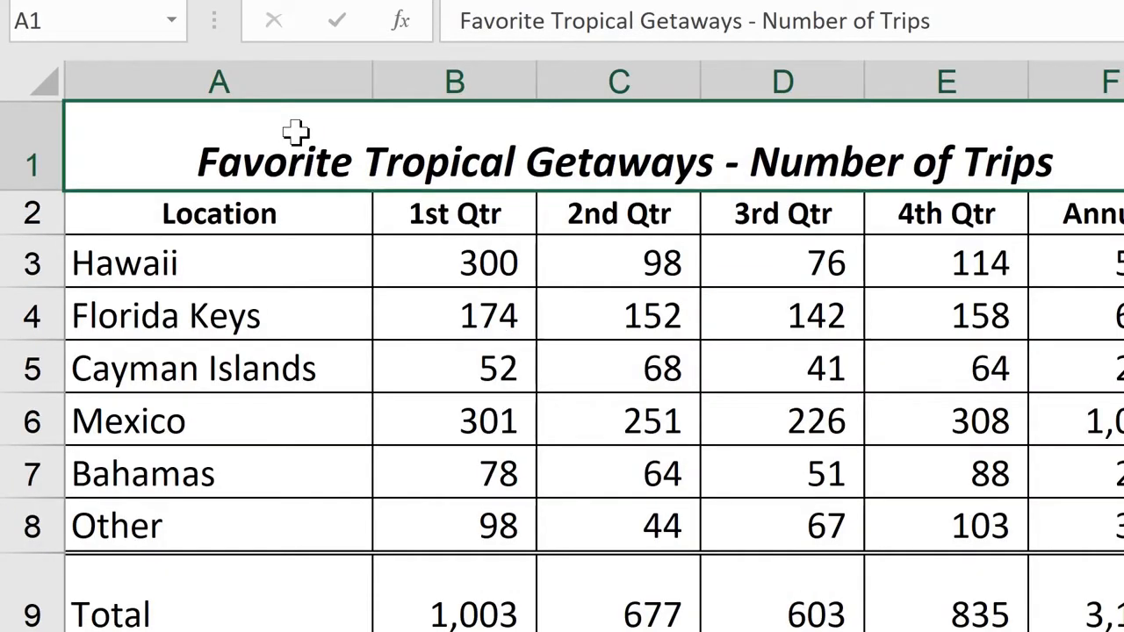
- Put "Number of Trips" on a second line within the A1 title without the hyphen, and make row 1 tall enough for both lines
left_click(715, 166)
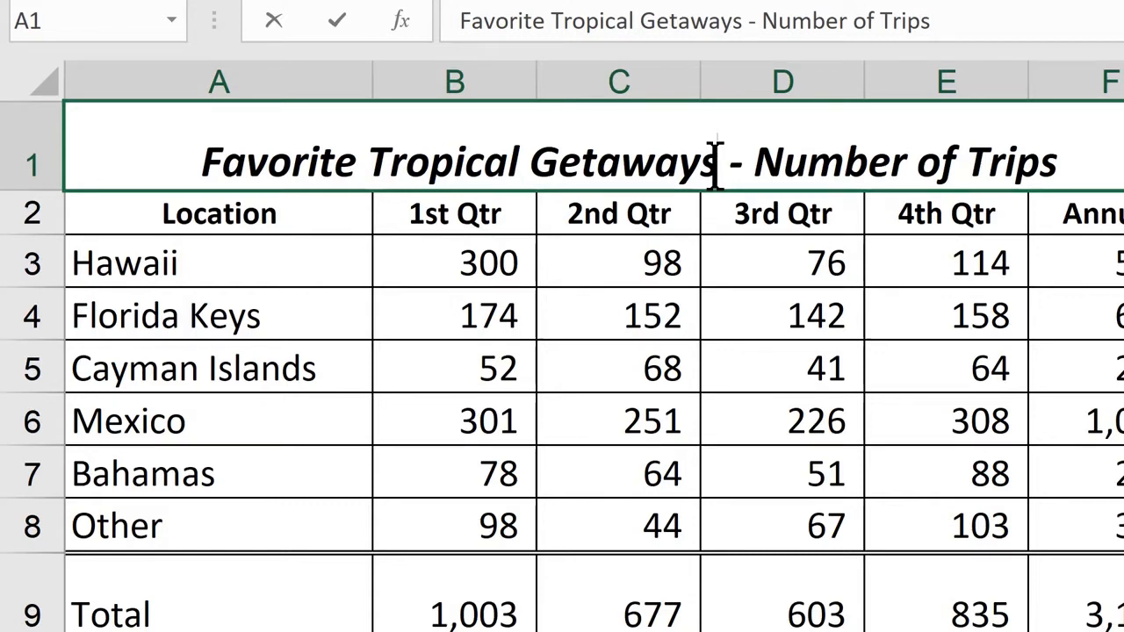
key("alt+Return")
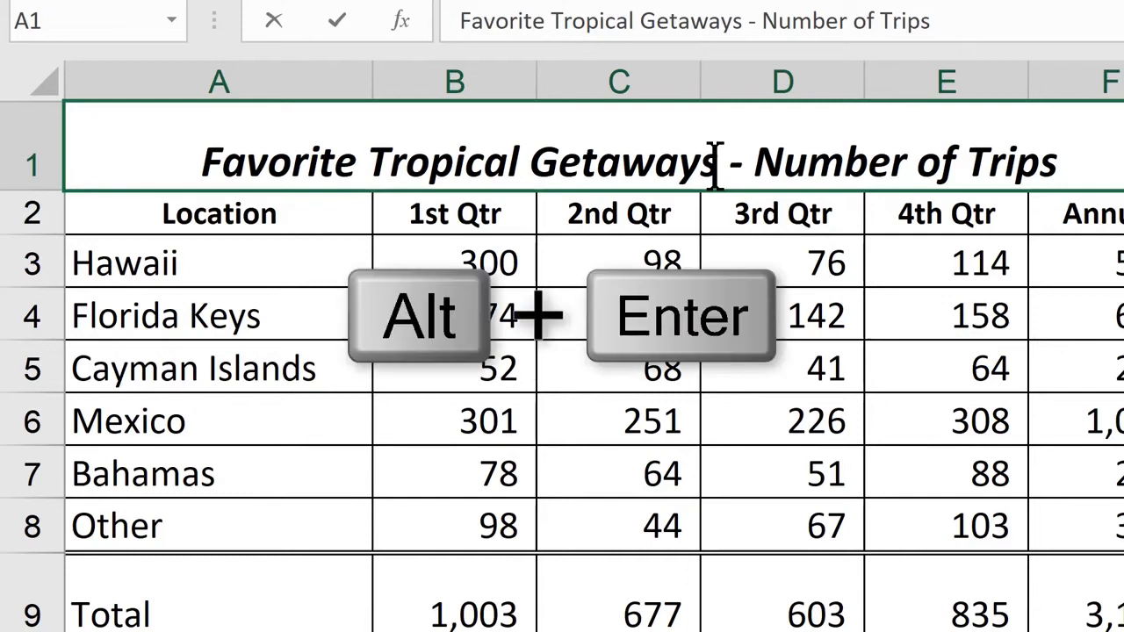
key("alt+Return")
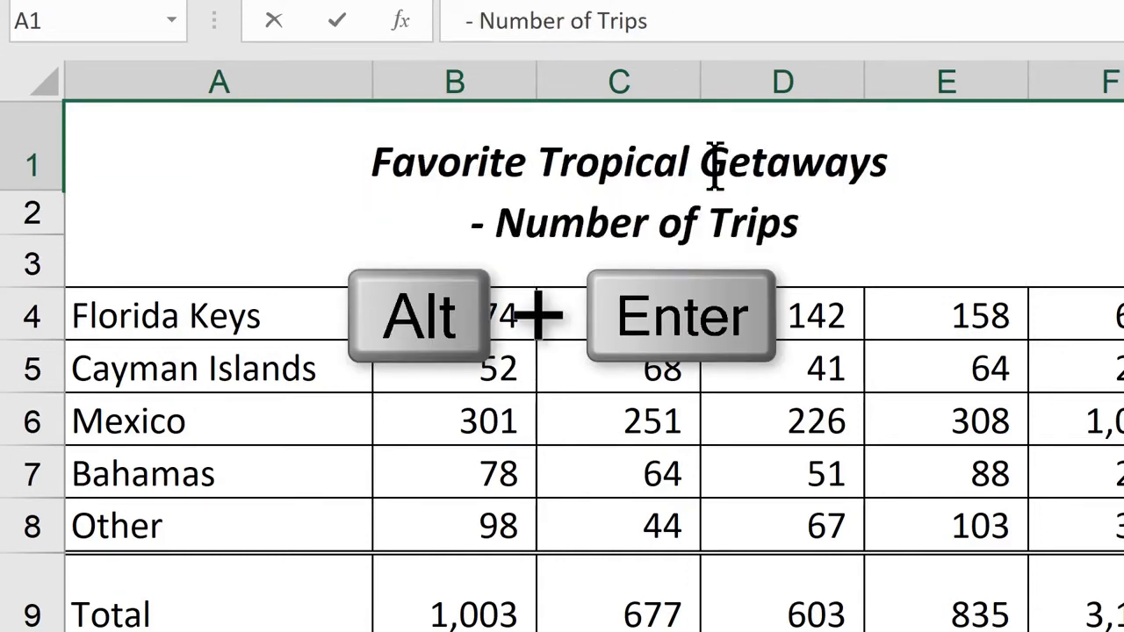
key("Delete")
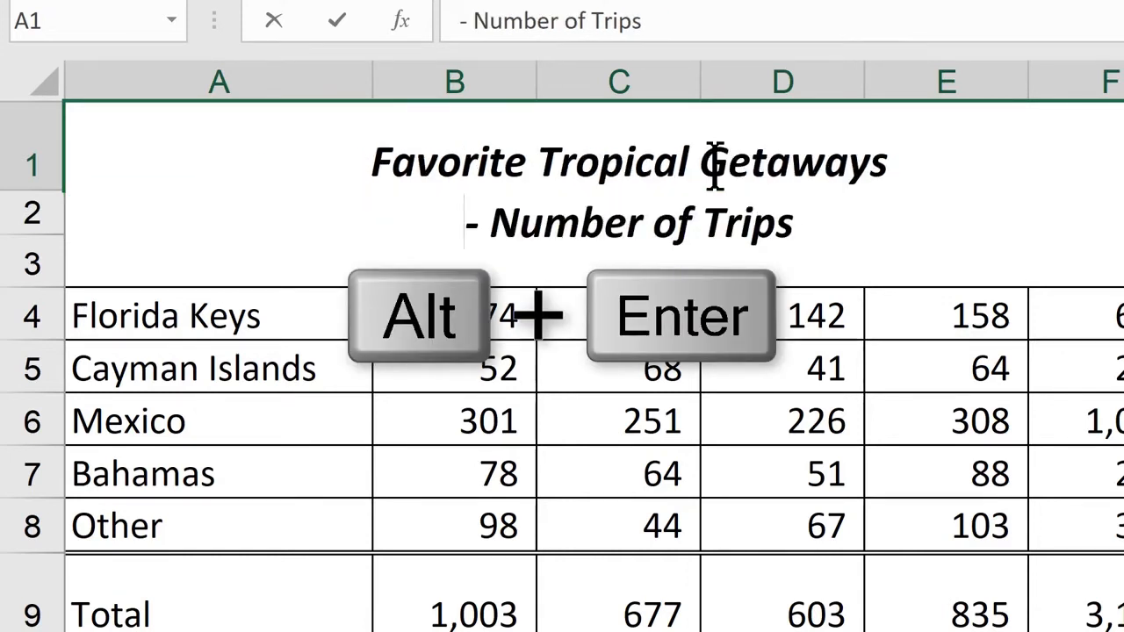
key("Delete")
key("Delete")
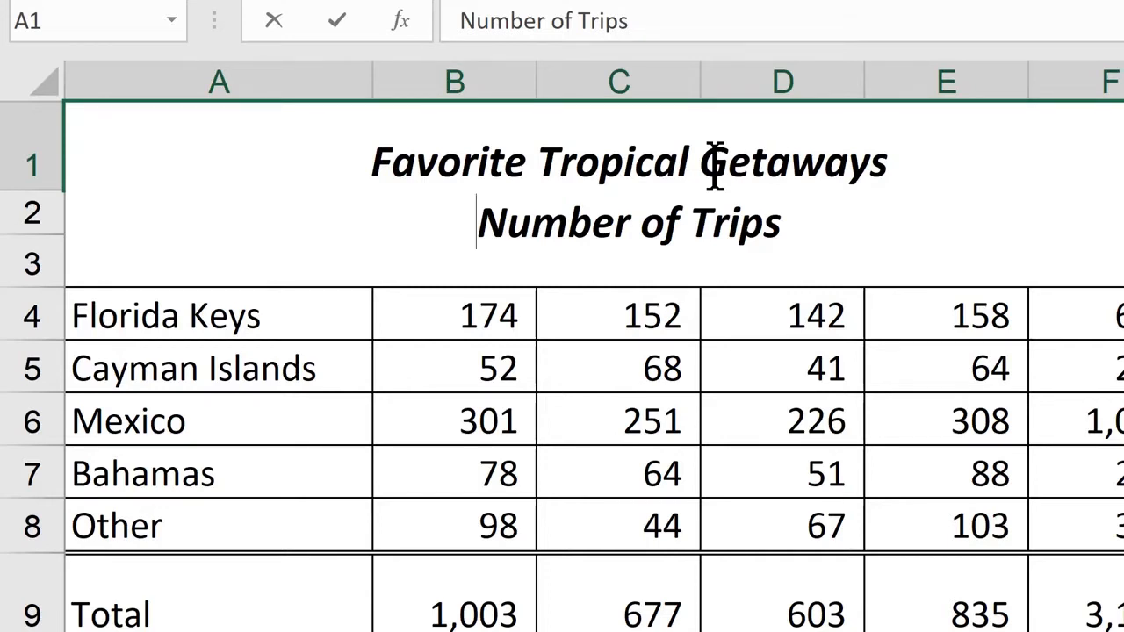
key("Return")
left_click_drag(39, 188, 38, 233)
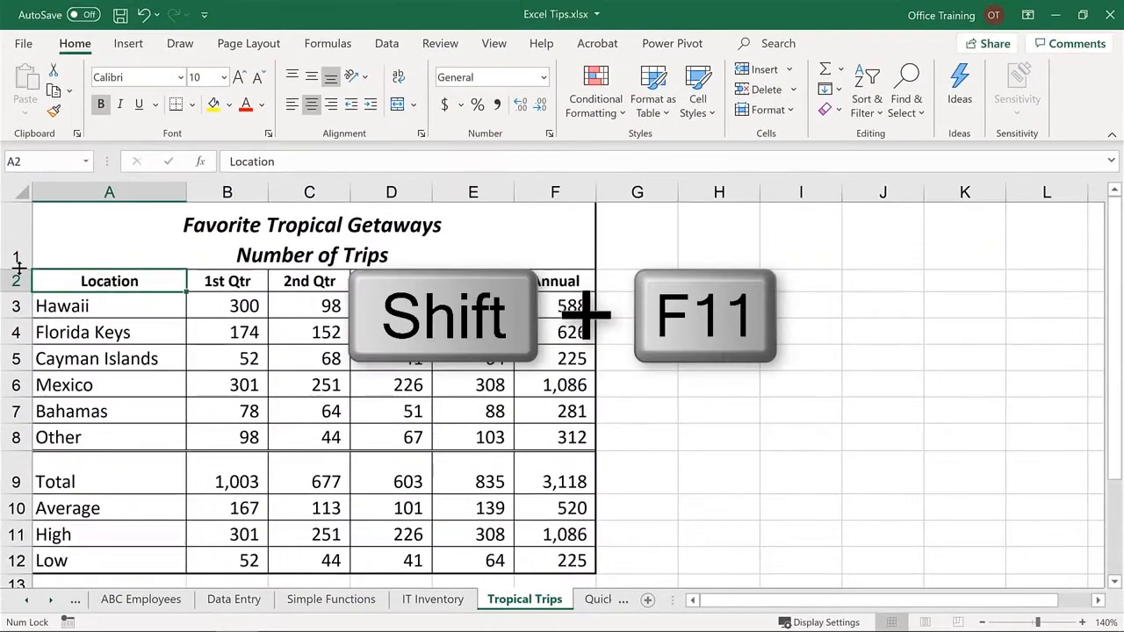
- Insert a new blank worksheet before the Tropical Trips sheet
key("shift+F11")
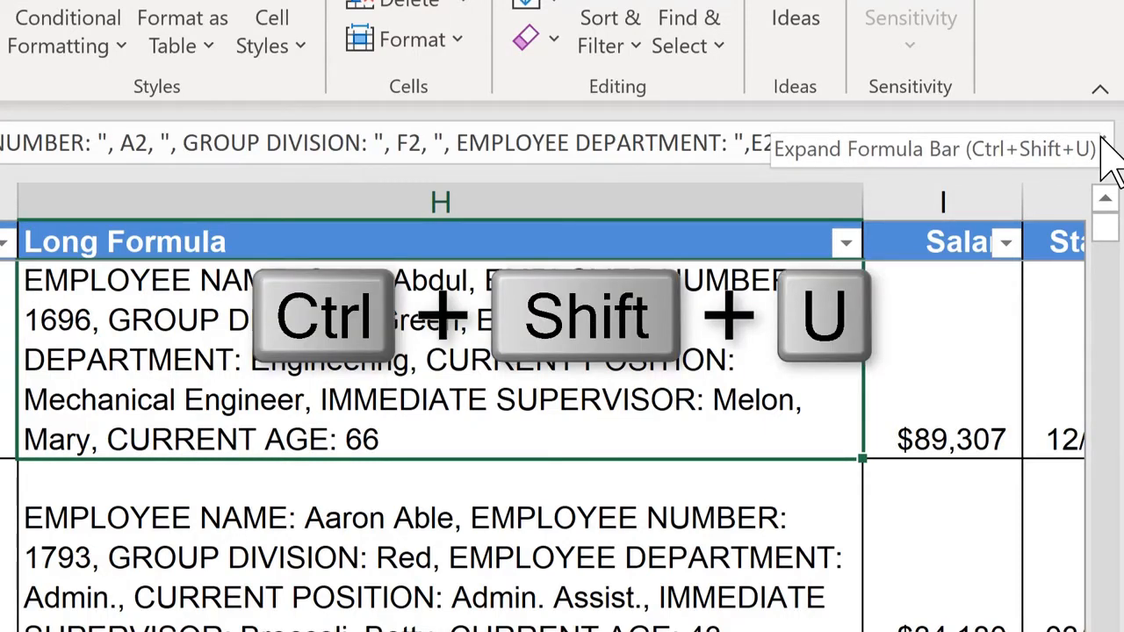
- Expand the formula bar to examine the Long Formula cell's full formula, shorten the bar's height, and collapse it
left_click(1104, 140)
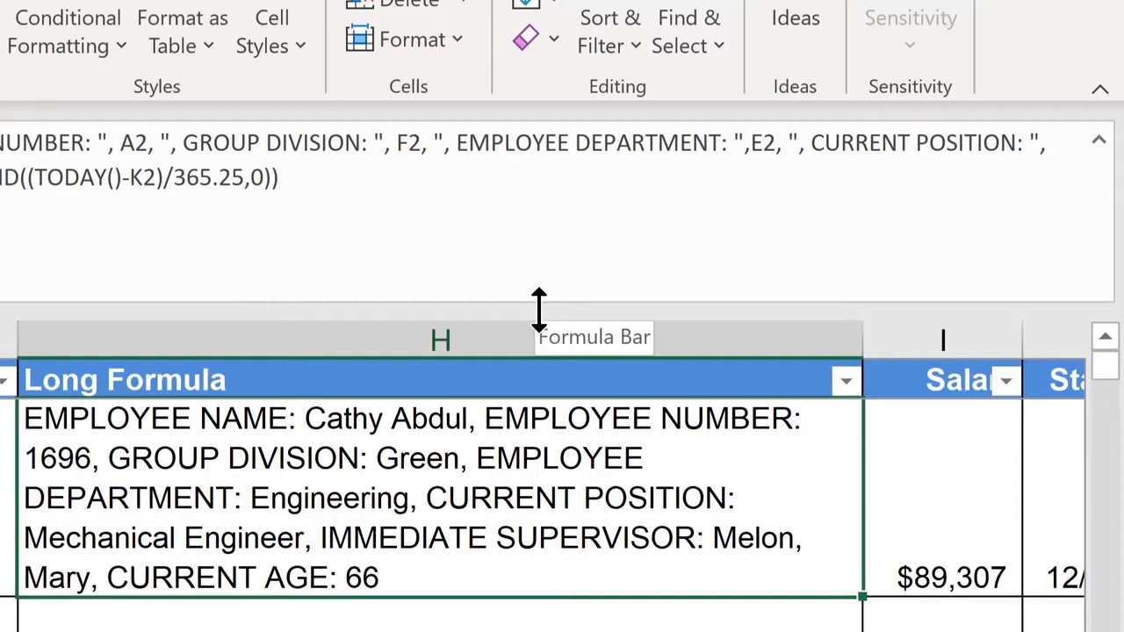
left_click_drag(539, 307, 535, 235)
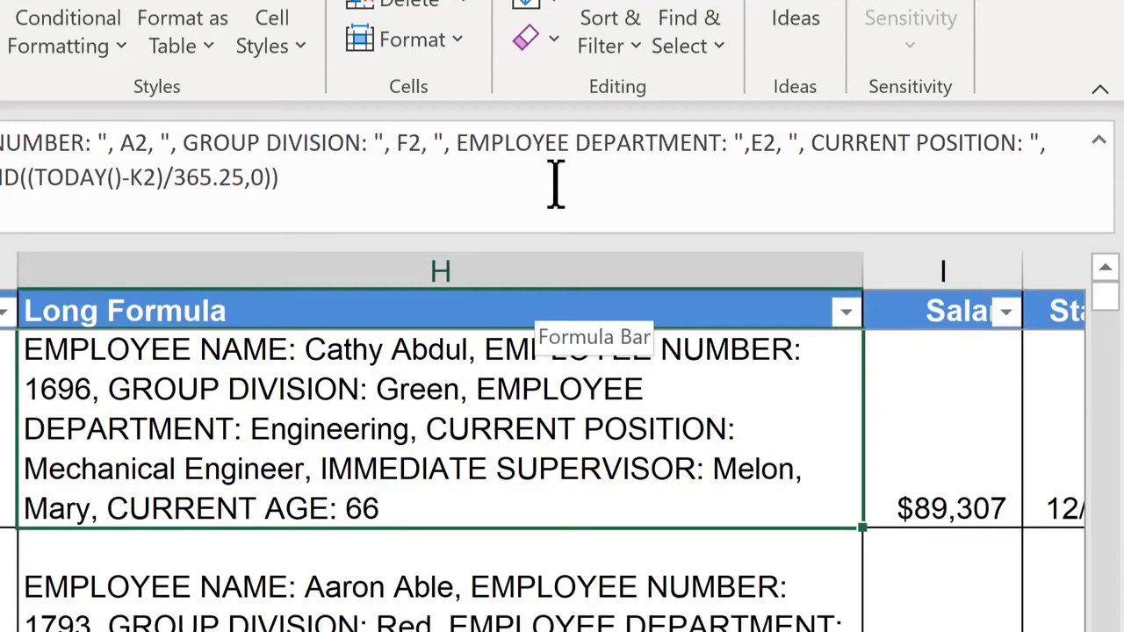
key("ctrl+shift+u")
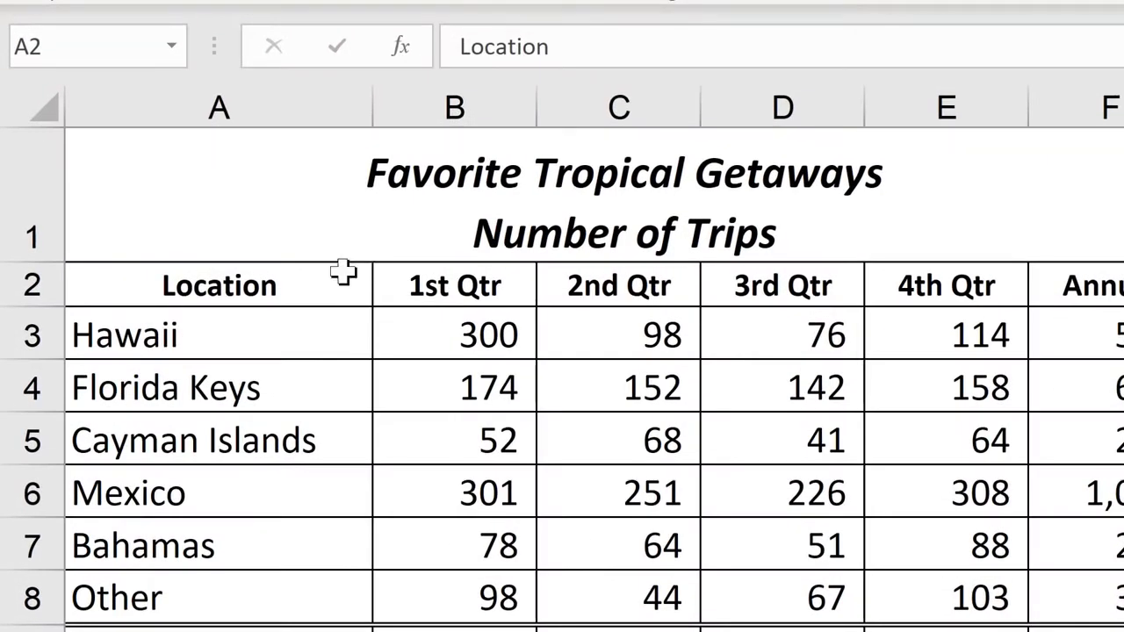
- On the Tropical Trips sheet, narrow column A to a width of 14.41
left_click(349, 283)
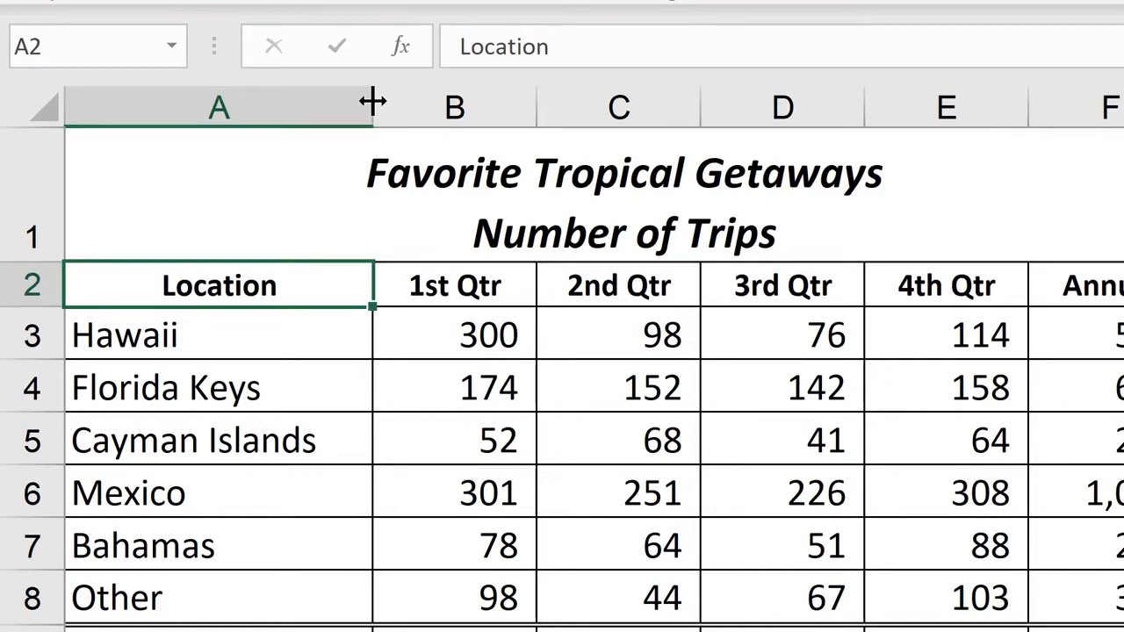
left_click_drag(372, 103, 337, 105)
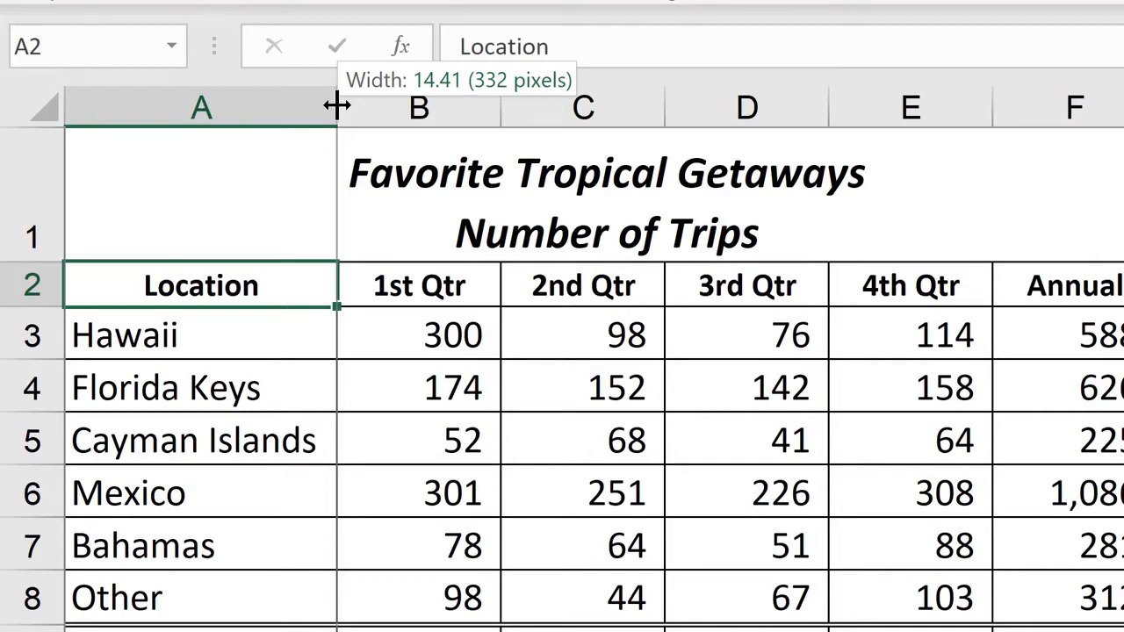
left_click_drag(337, 106, 336, 106)
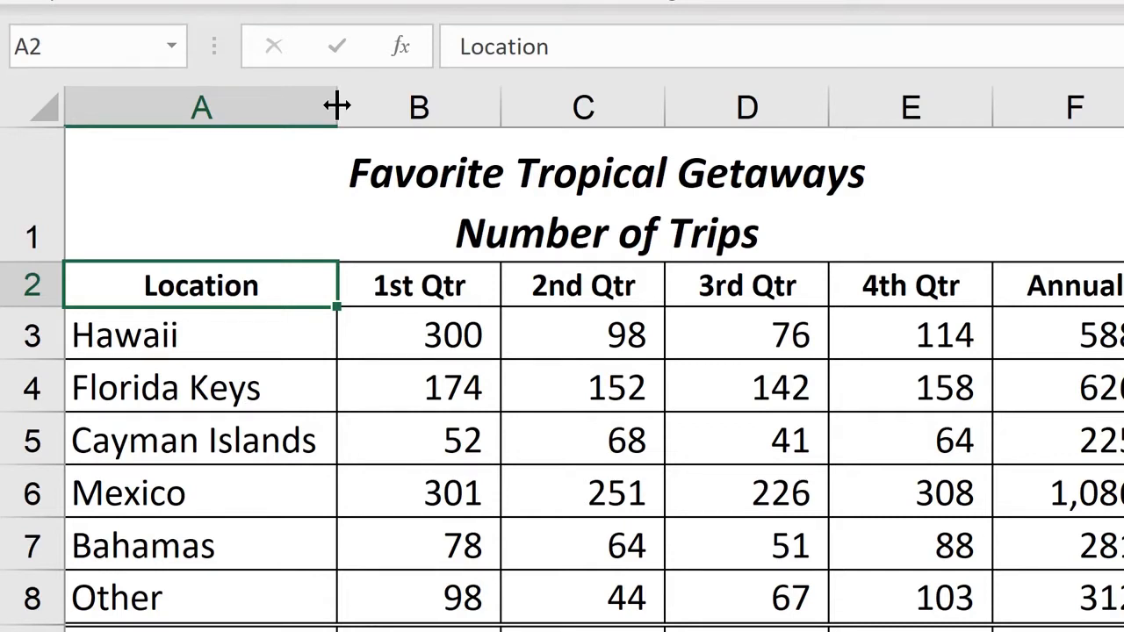
- Narrow column A until the longer location names are cut off, and autofit it to its contents
left_click_drag(336, 106, 244, 108)
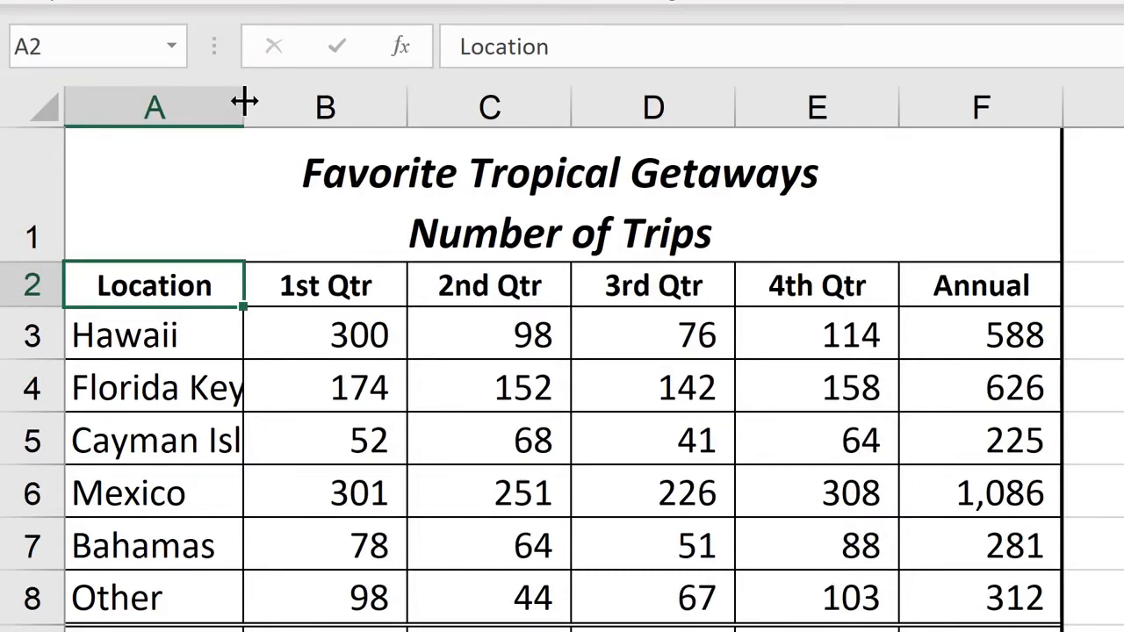
left_click(244, 103)
double_click(244, 99)
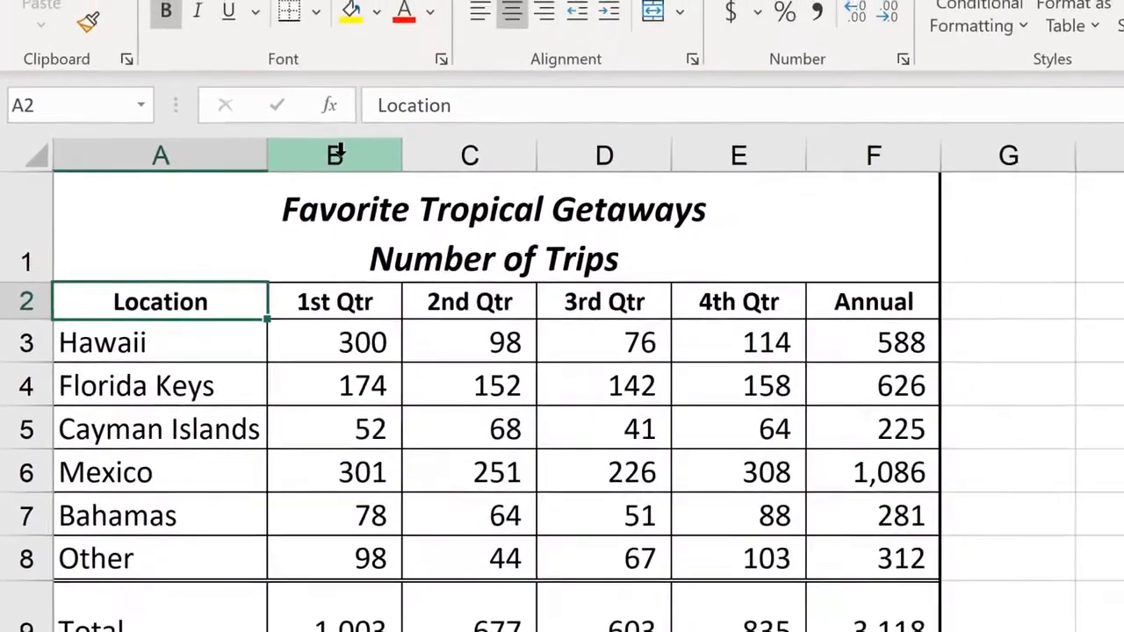
- Widen columns B through F together, and autofit all five columns to their contents
left_click_drag(412, 105, 668, 113)
left_click_drag(534, 167, 833, 193)
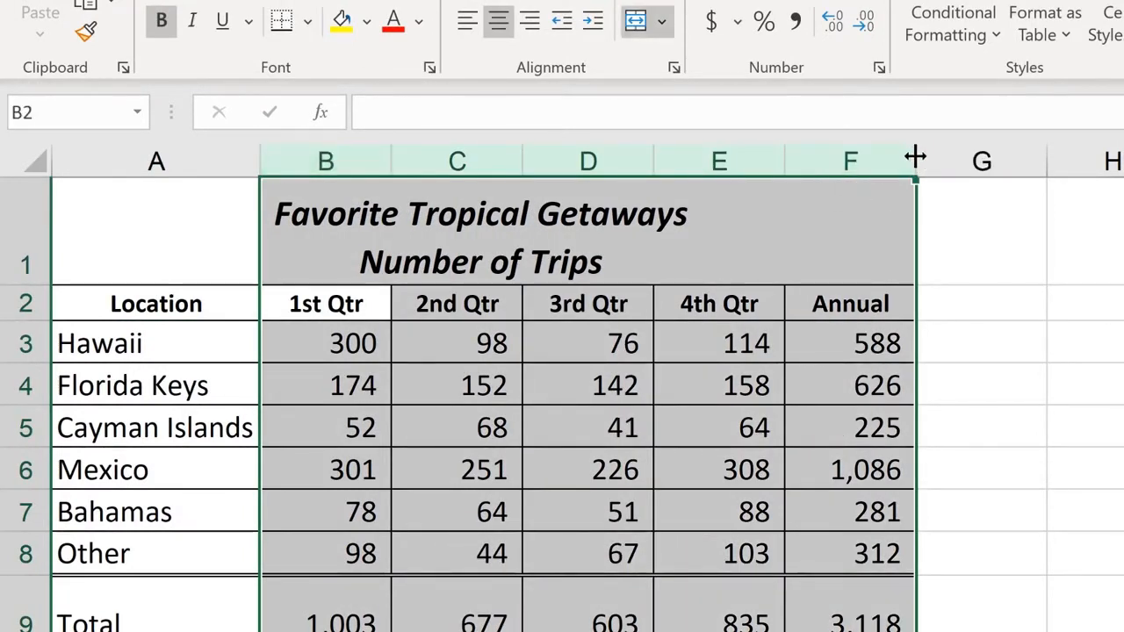
left_click_drag(920, 149, 966, 161)
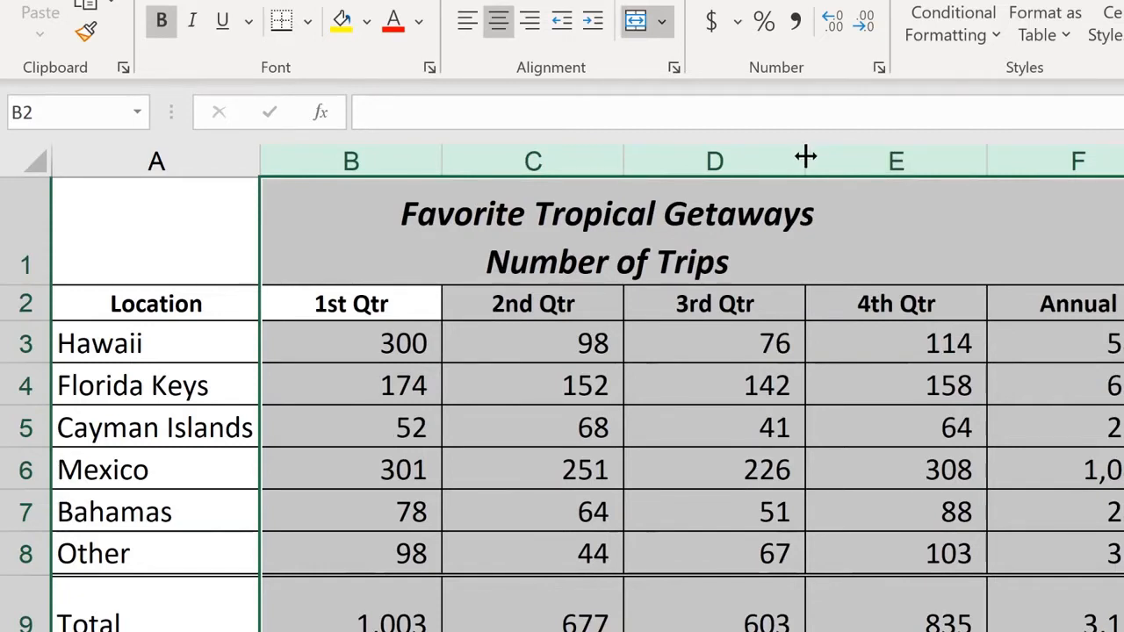
left_click_drag(806, 157, 807, 158)
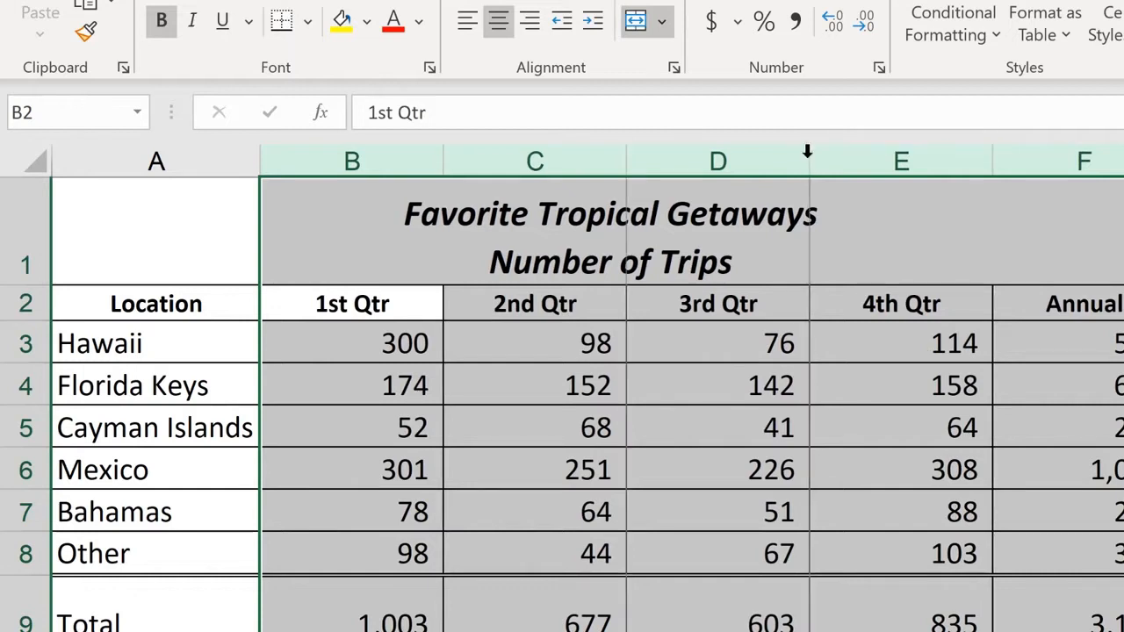
double_click(807, 158)
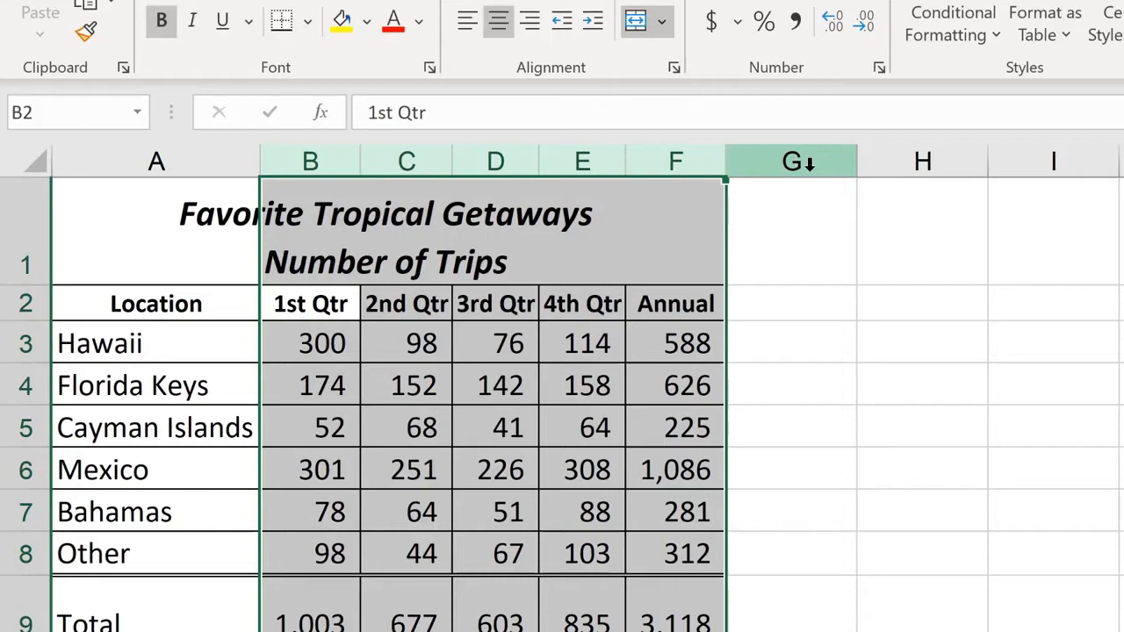
- Increase the height of rows 3 through 5 together, and return them to their original height
left_click(20, 343)
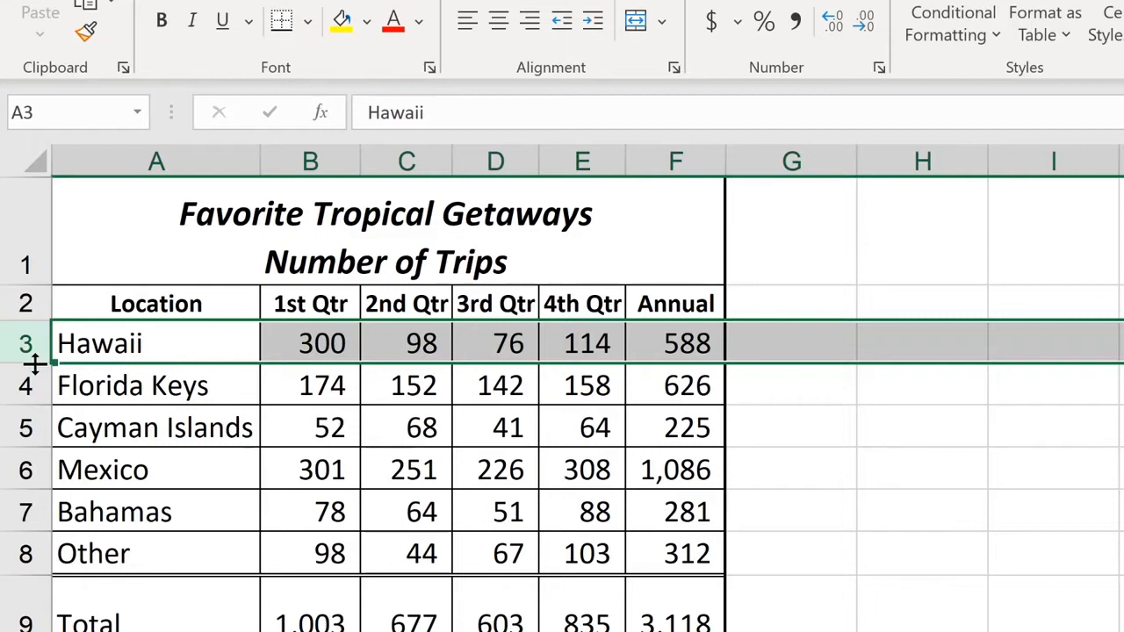
left_click_drag(27, 342, 21, 430)
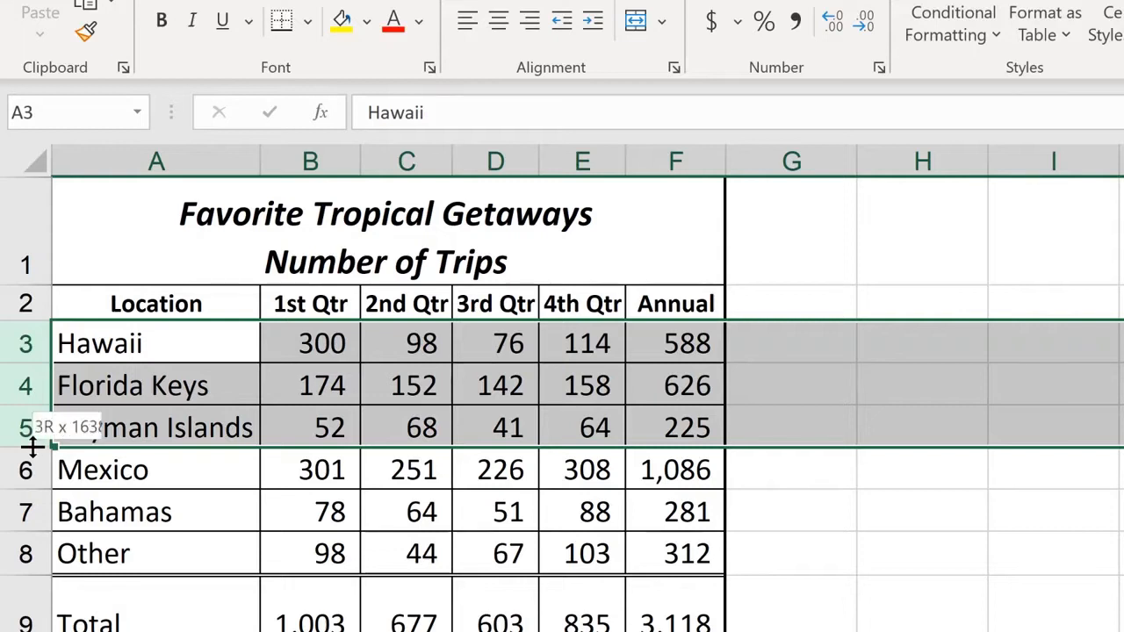
left_click_drag(32, 448, 37, 462)
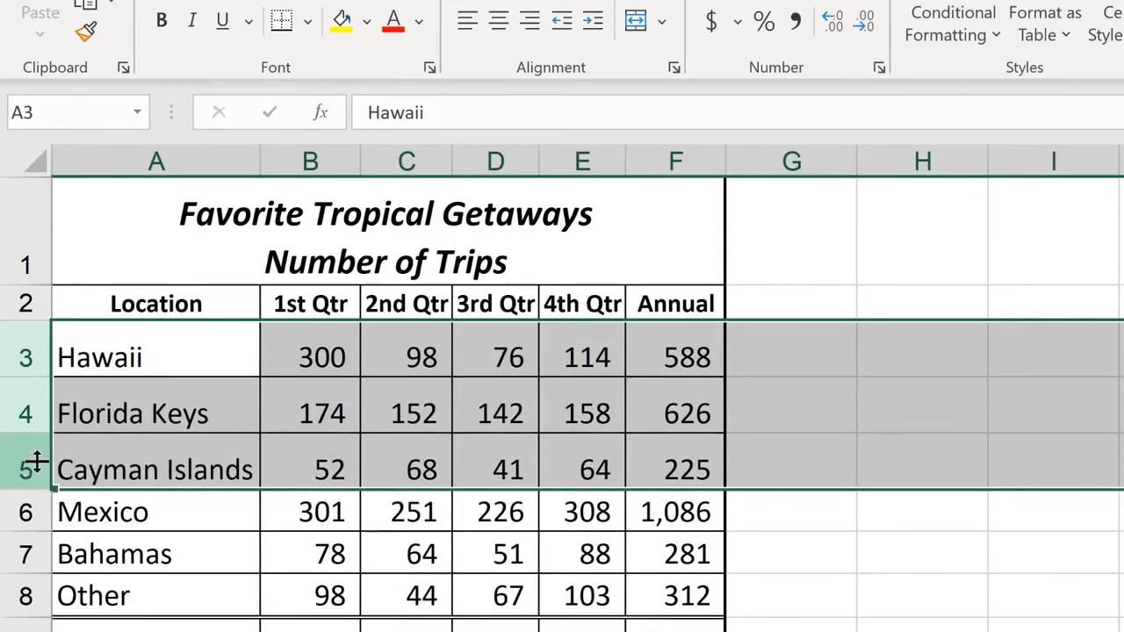
left_click_drag(35, 432, 27, 430)
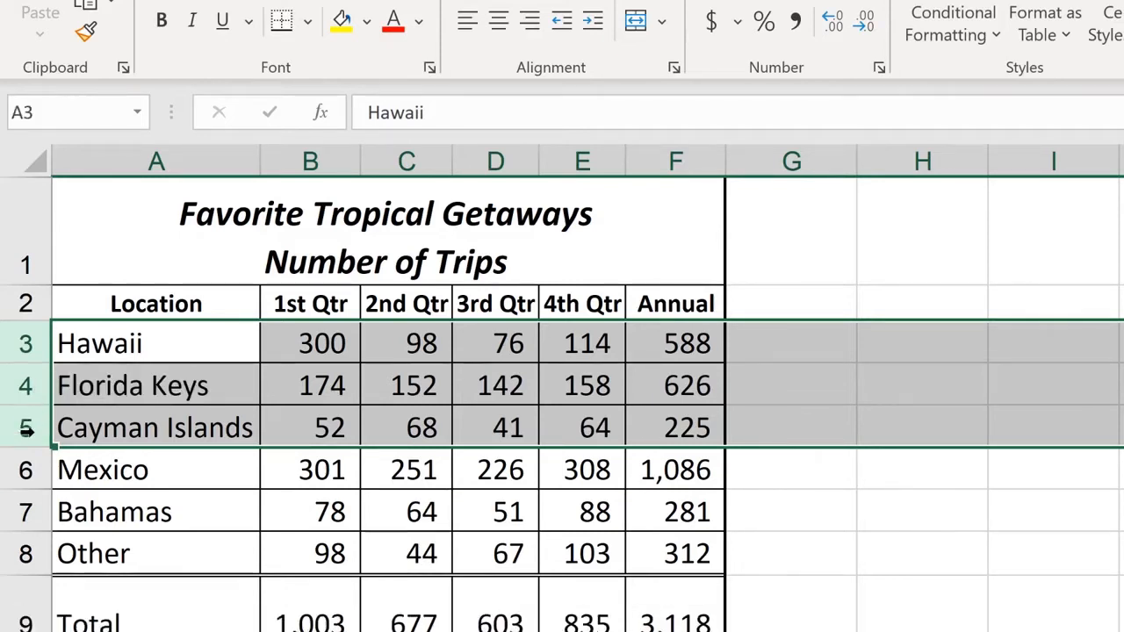
- Select rows 3 through 8, Hawaii to Other, and open the cell Format options
left_click(23, 348)
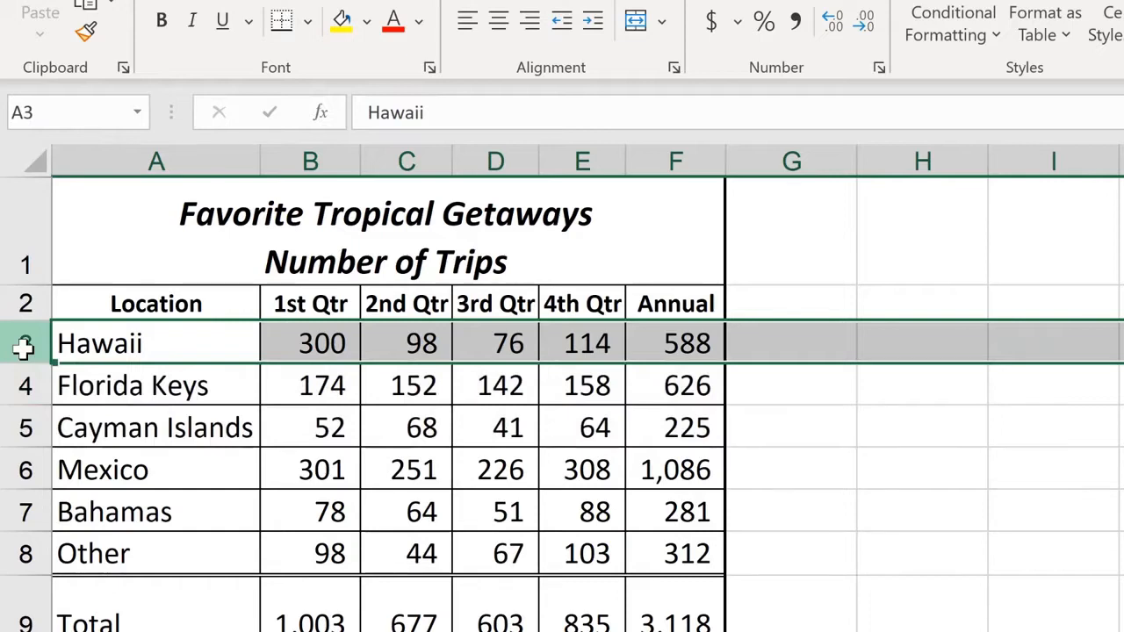
left_click_drag(22, 349, 23, 554)
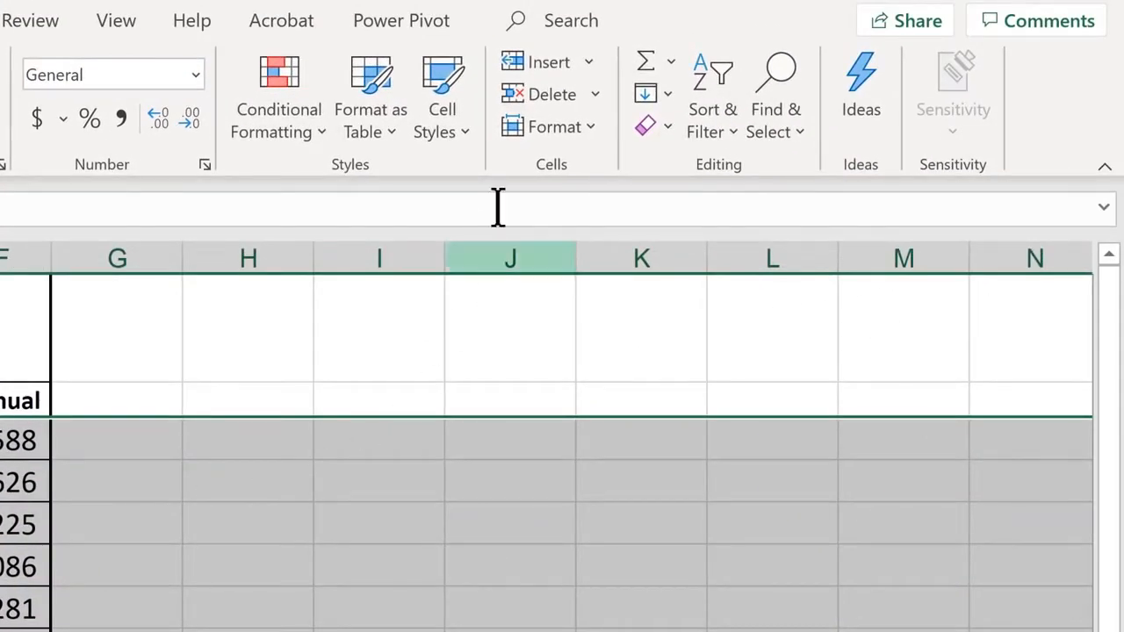
left_click(589, 139)
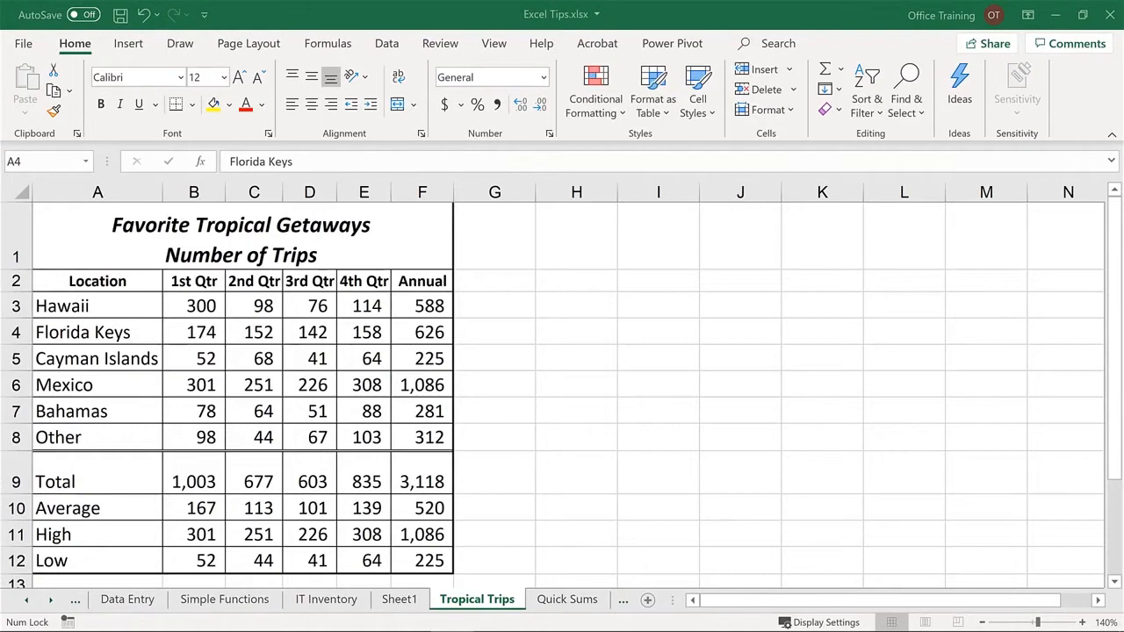
- Insert a blank sheet row above Florida Keys, between it and Hawaii
left_click(120, 334)
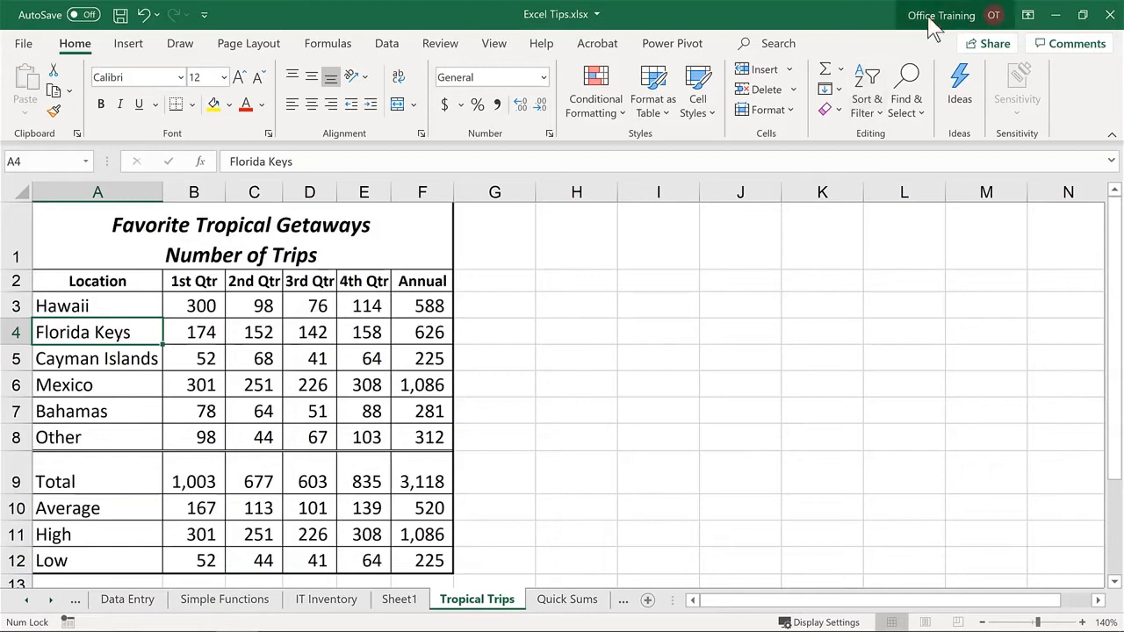
left_click(789, 70)
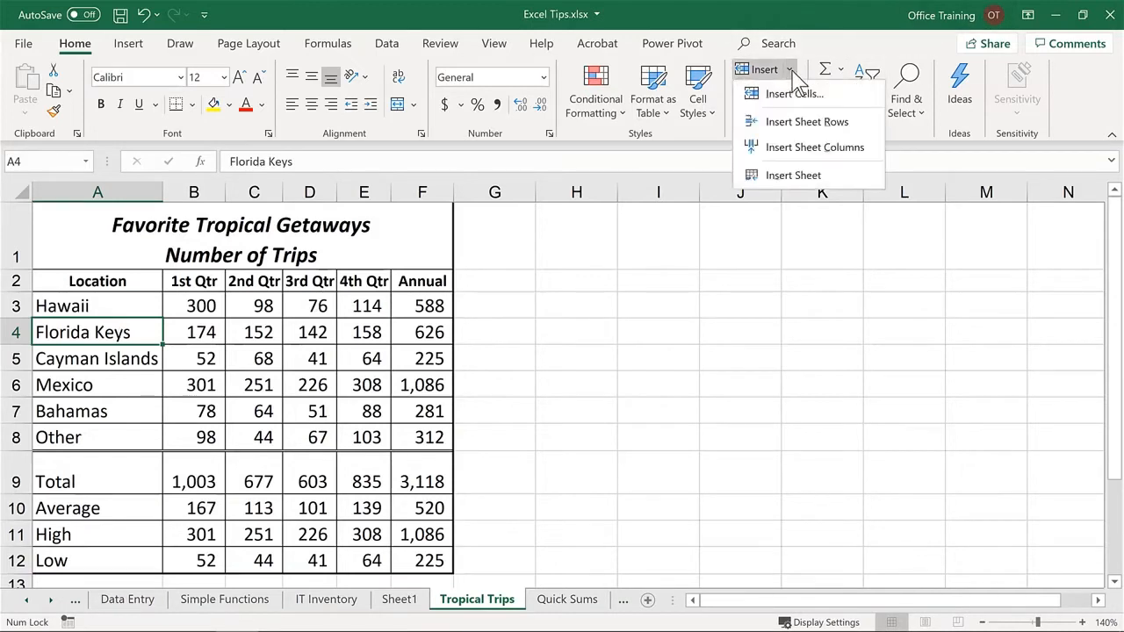
left_click(801, 122)
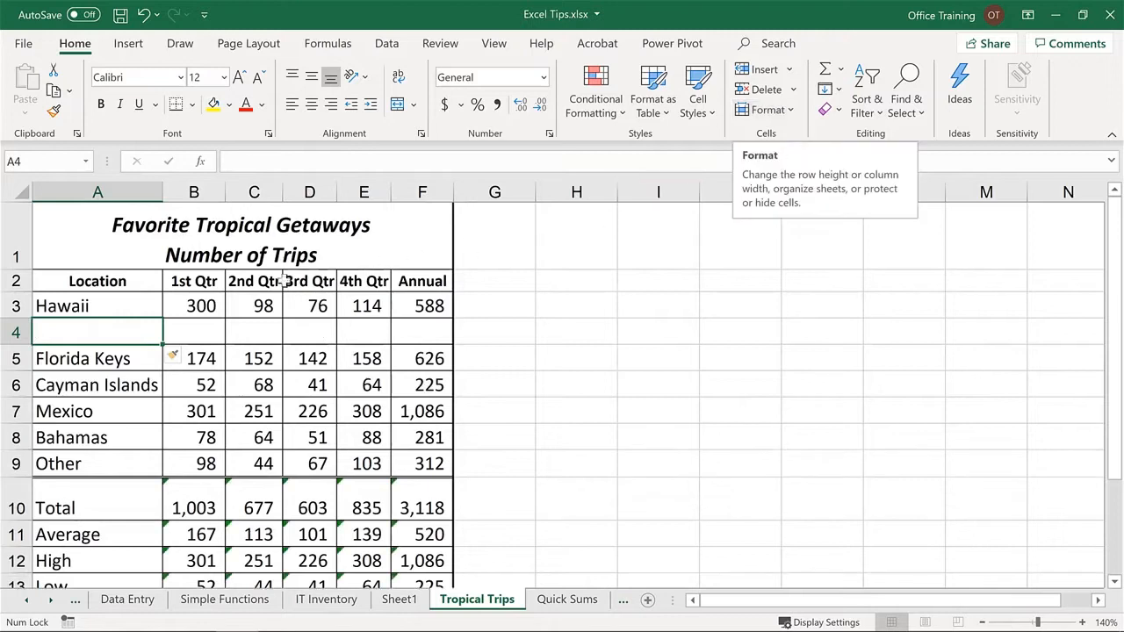
- Undo the last row insertion, and insert an entire row above Florida Keys by choosing Entire row in the Insert options
key("ctrl+z")
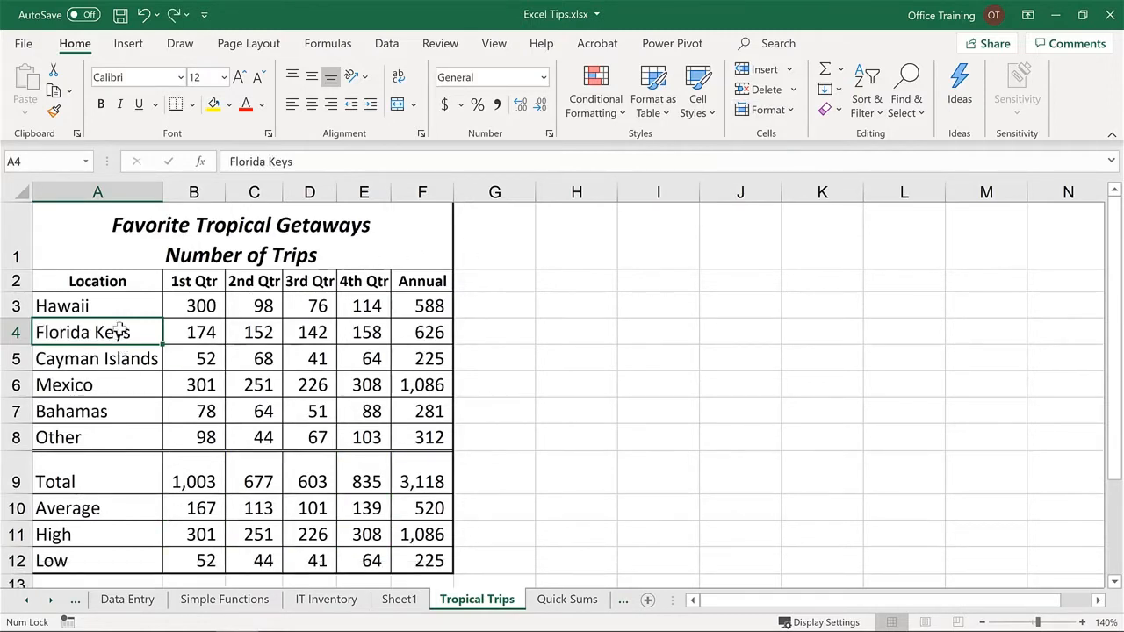
right_click(120, 329)
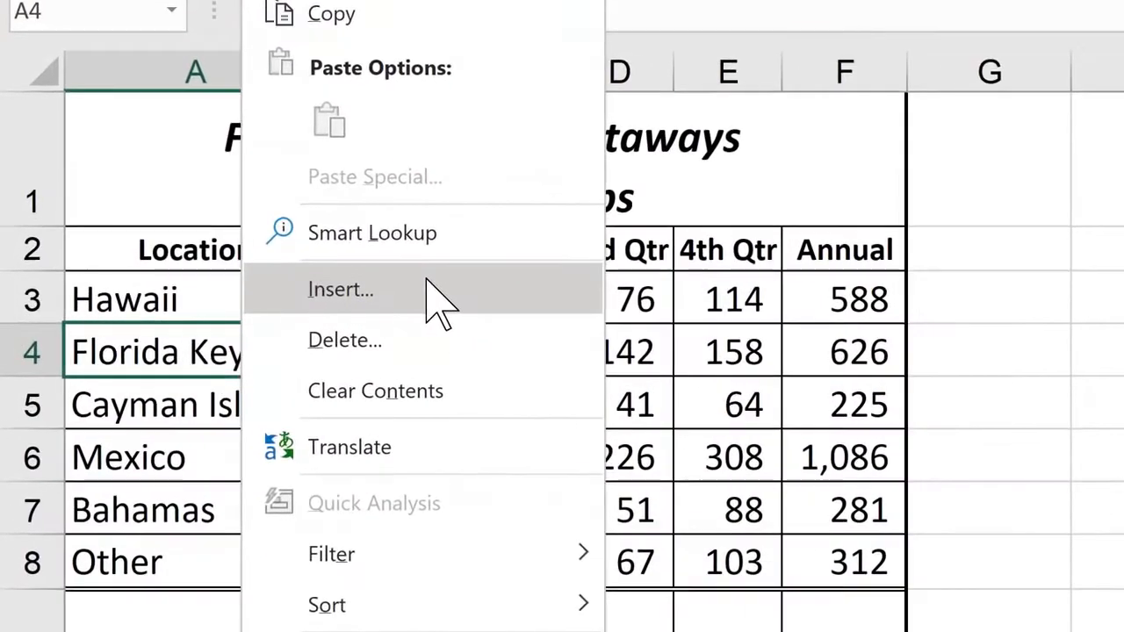
left_click(213, 295)
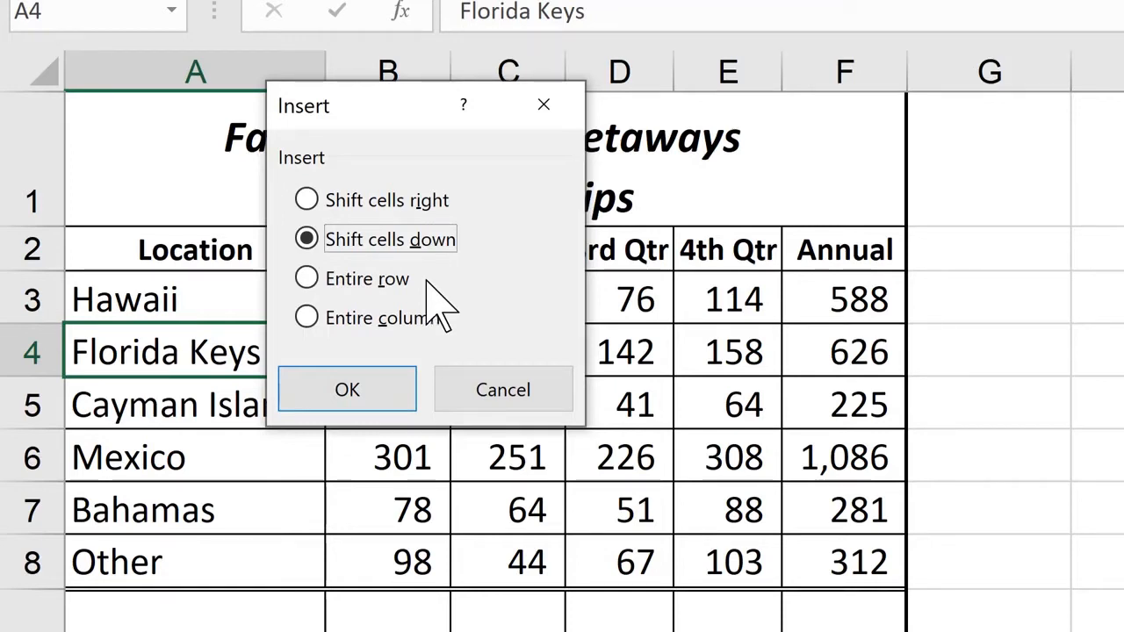
left_click(347, 283)
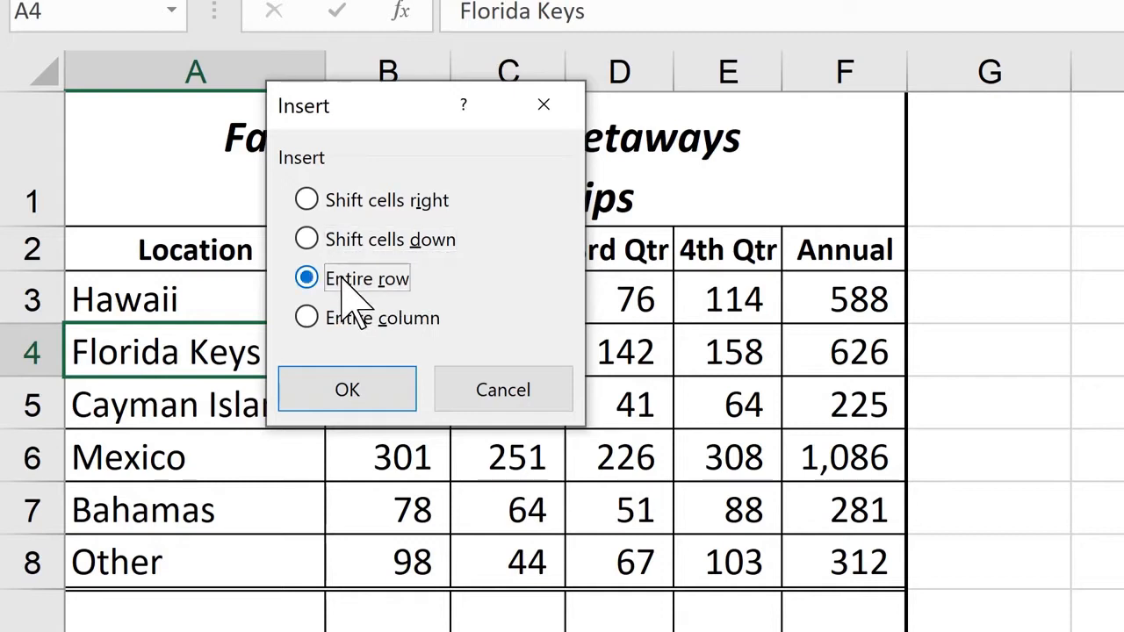
left_click(369, 392)
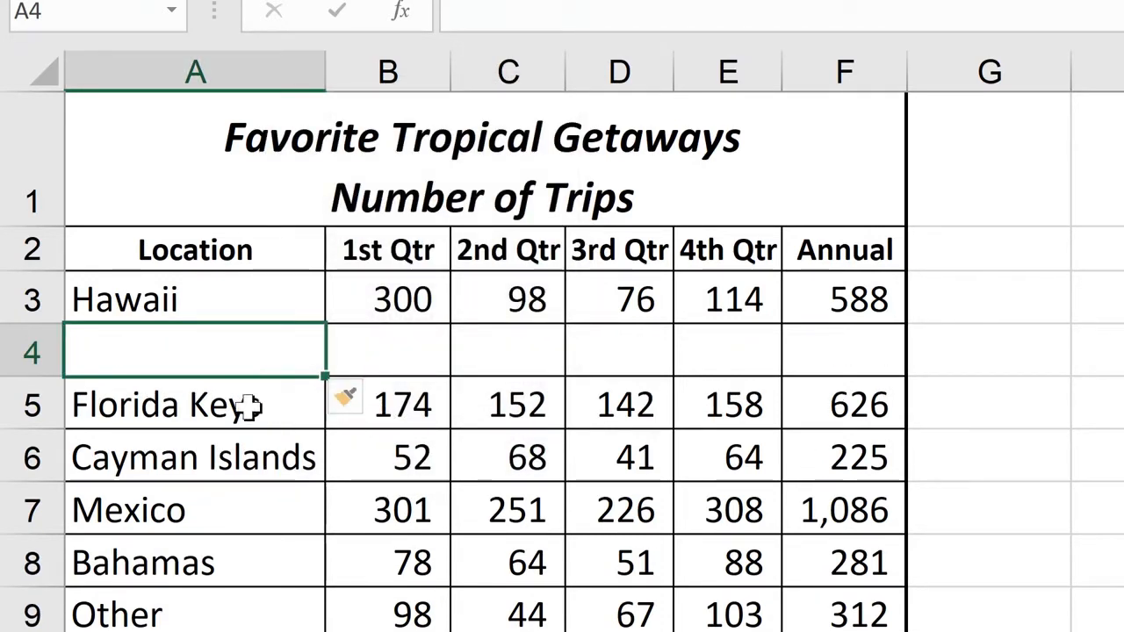
- Undo the row insertion, and insert three blank rows at once above Florida Keys by using rows 4 through 6
key("ctrl+z")
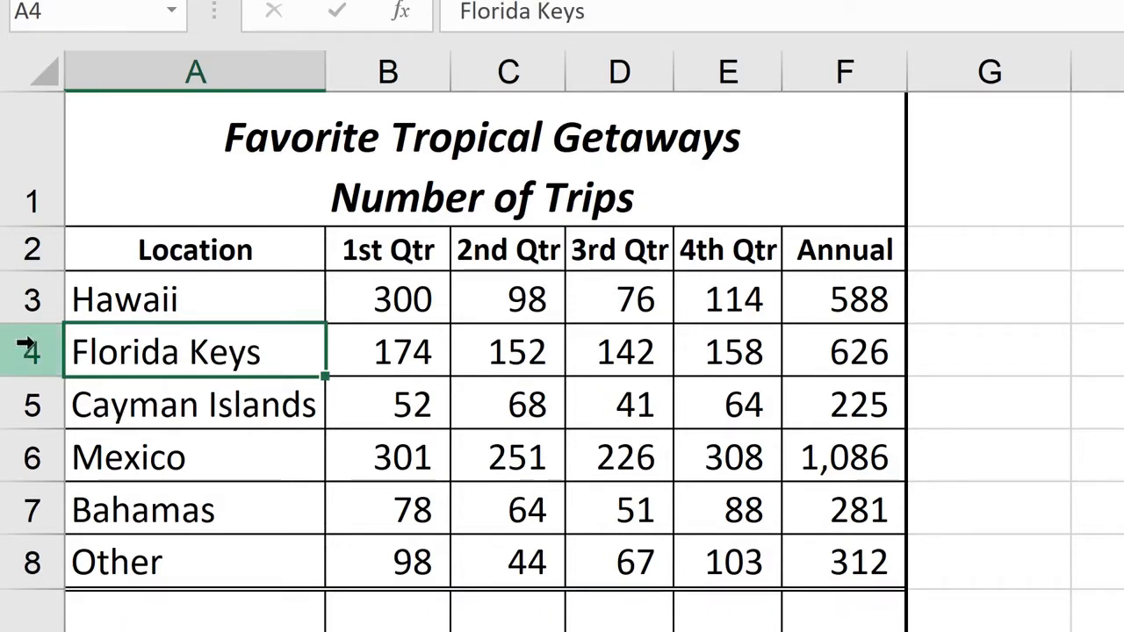
left_click_drag(24, 350, 9, 464)
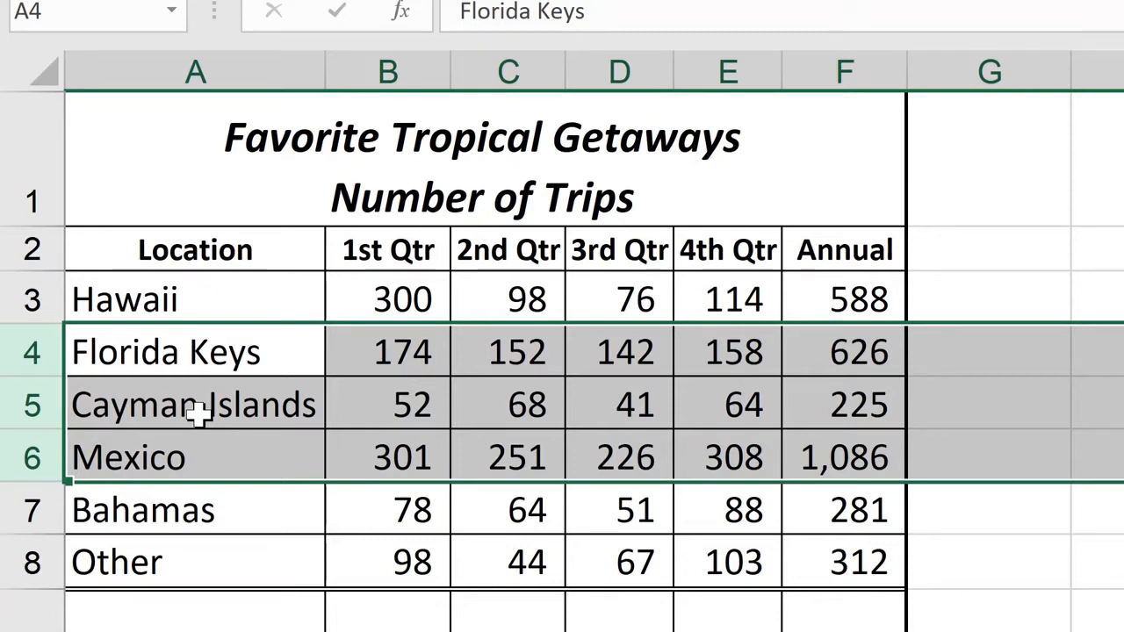
right_click(200, 412)
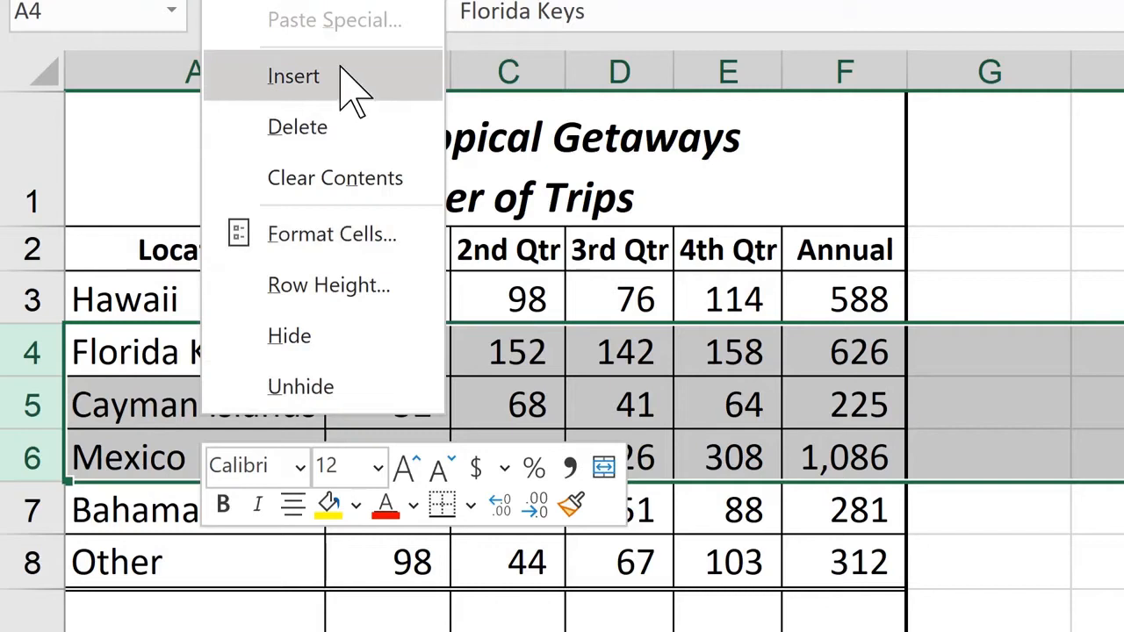
left_click(293, 77)
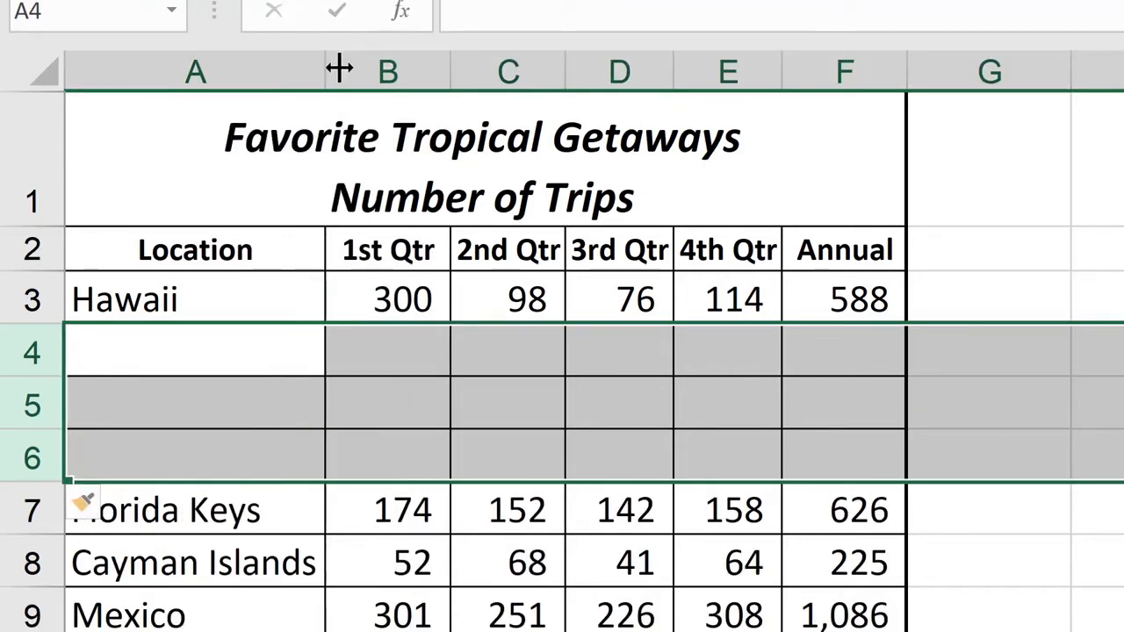
- Delete the three blank rows 4 through 6 between Hawaii and Florida Keys
right_click(192, 348)
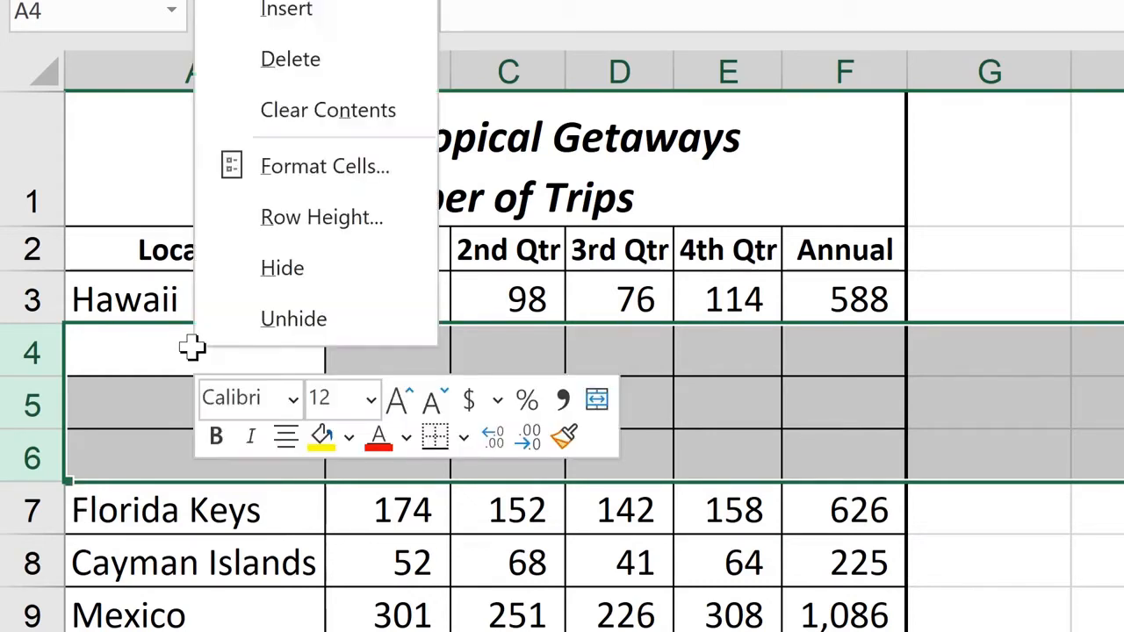
left_click(330, 61)
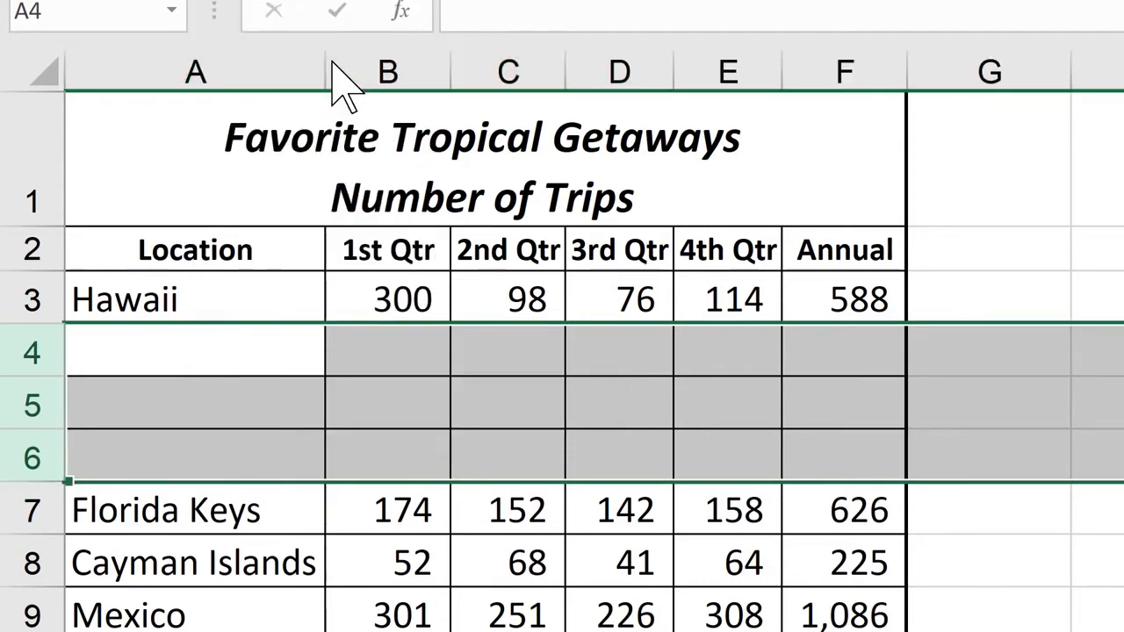
left_click(172, 298)
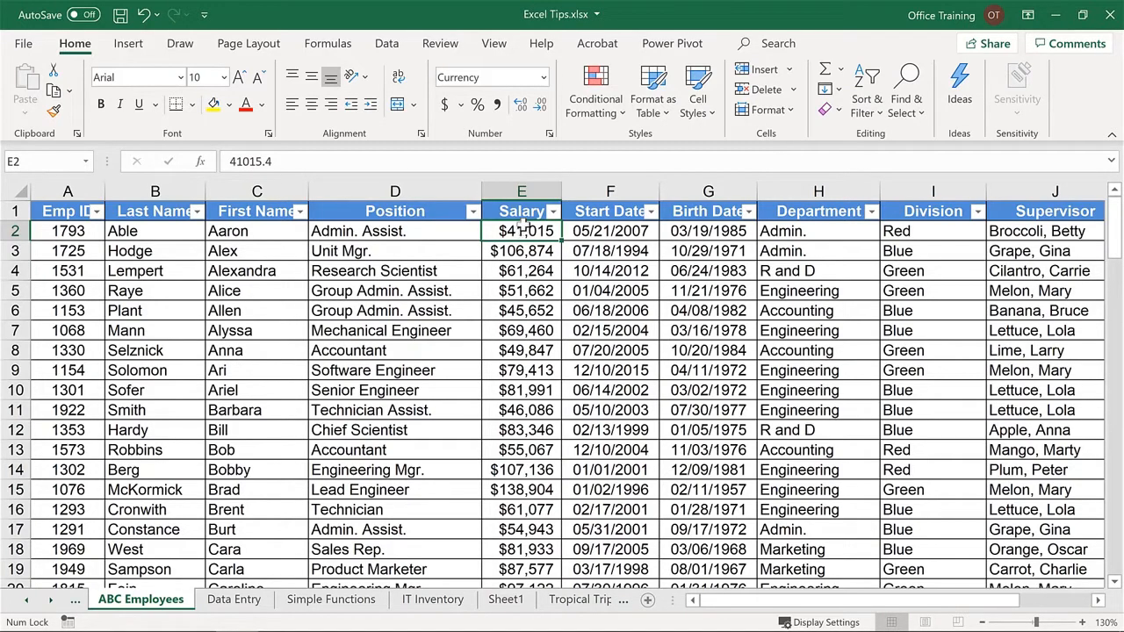
- On the ABC Employees sheet, hide columns E through G, and hide the First Name column by shrinking its width to nothing
left_click_drag(516, 188, 708, 211)
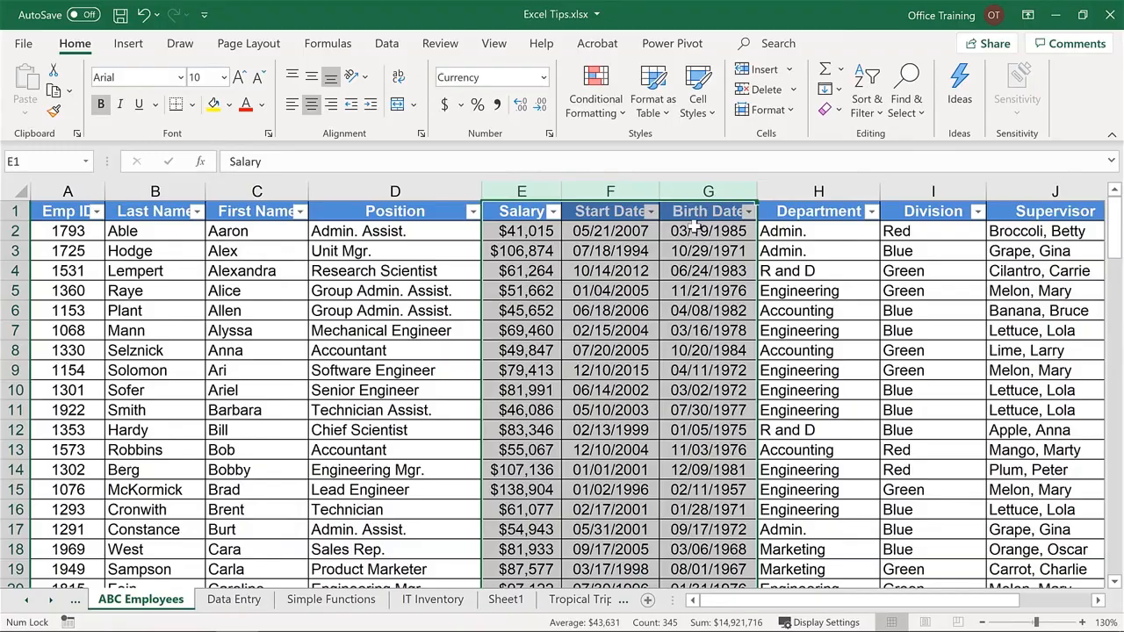
right_click(694, 226)
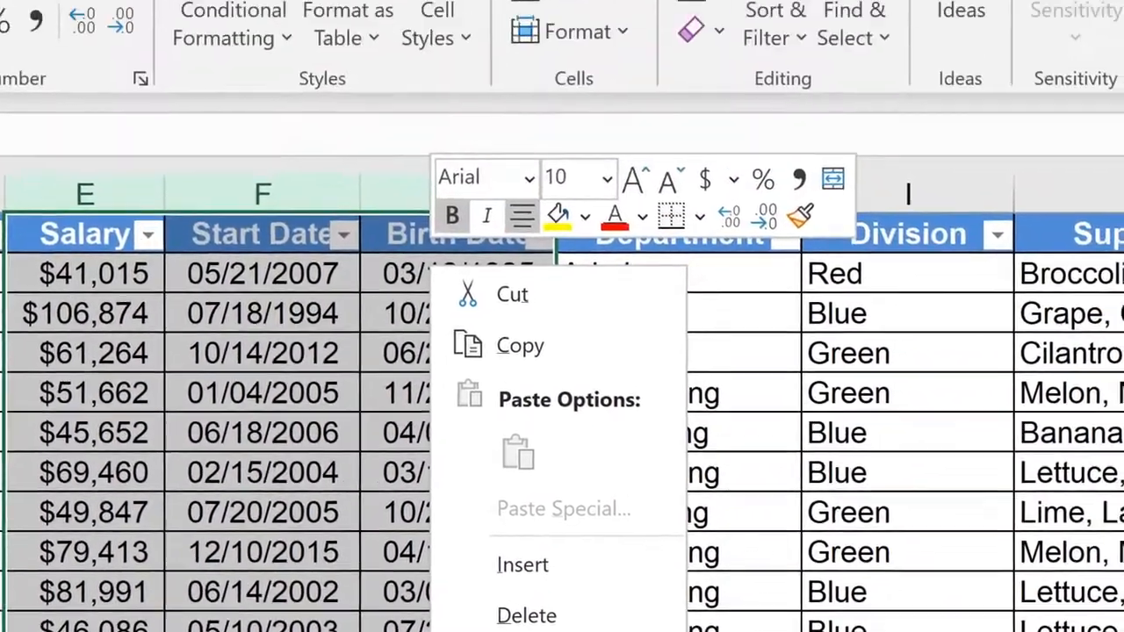
left_click(608, 29)
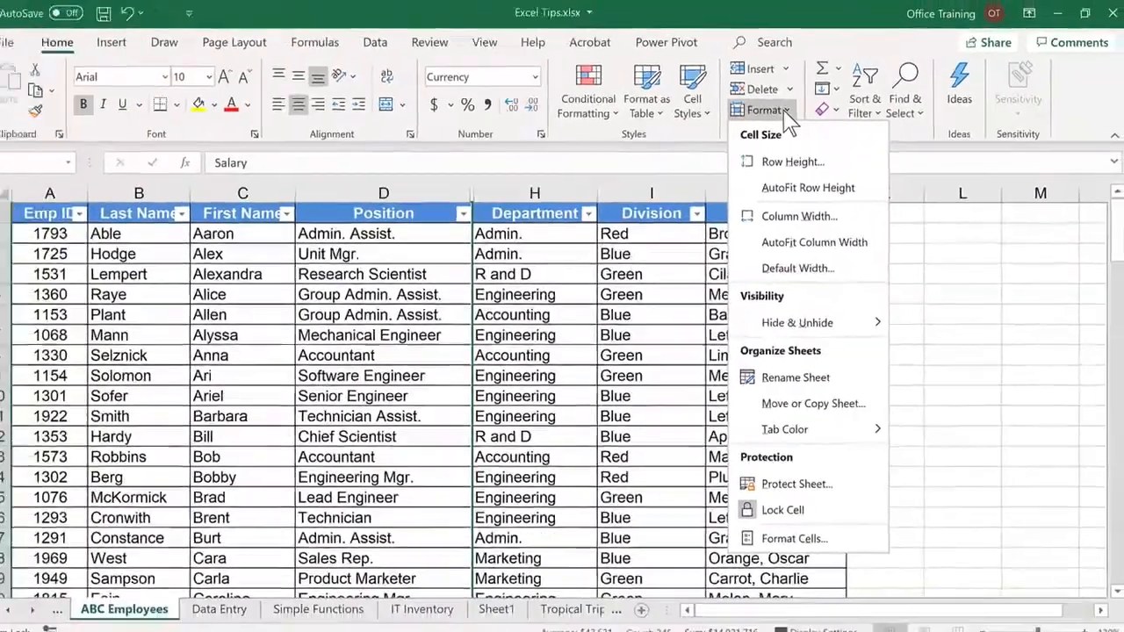
left_click(70, 360)
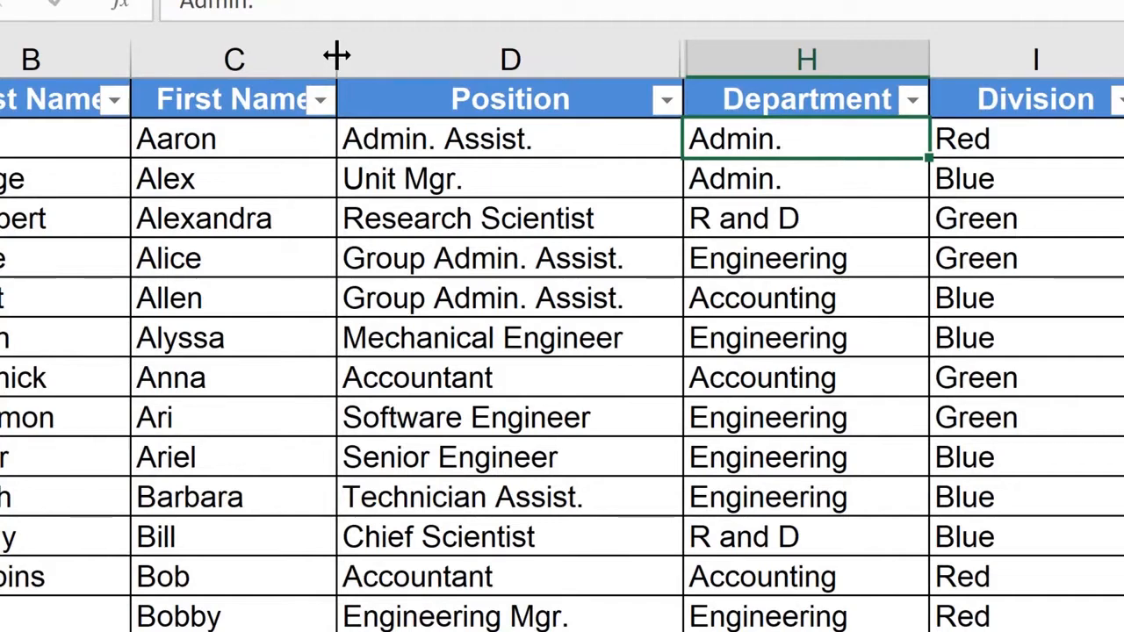
left_click_drag(337, 56, 110, 41)
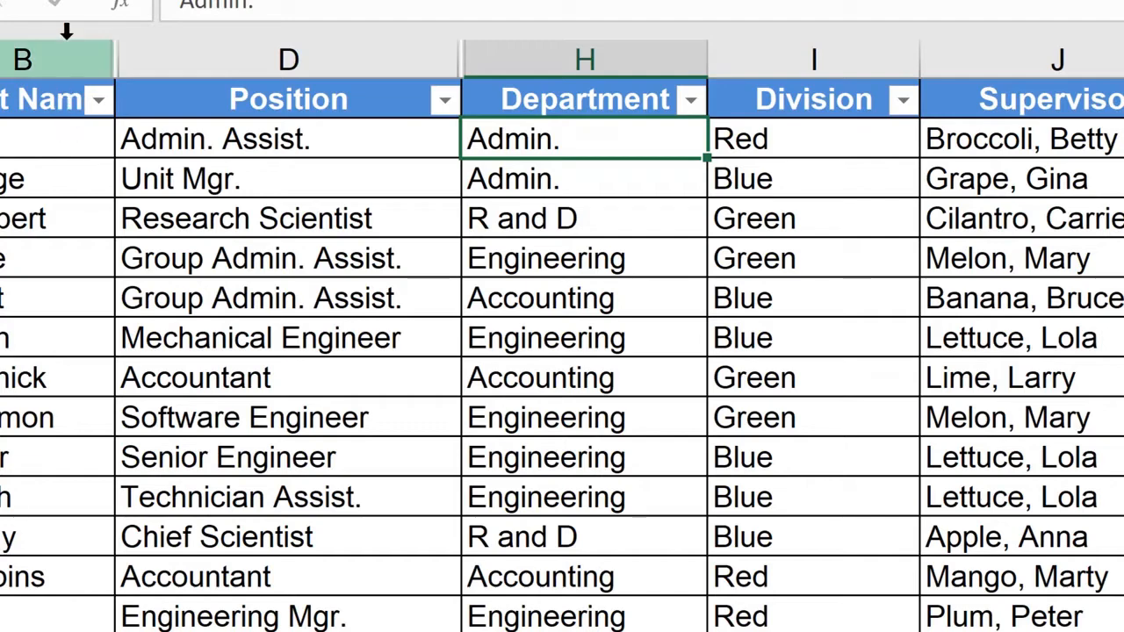
- Unhide all hidden columns between B and I, from Last Name to Division
left_click_drag(72, 39, 816, 38)
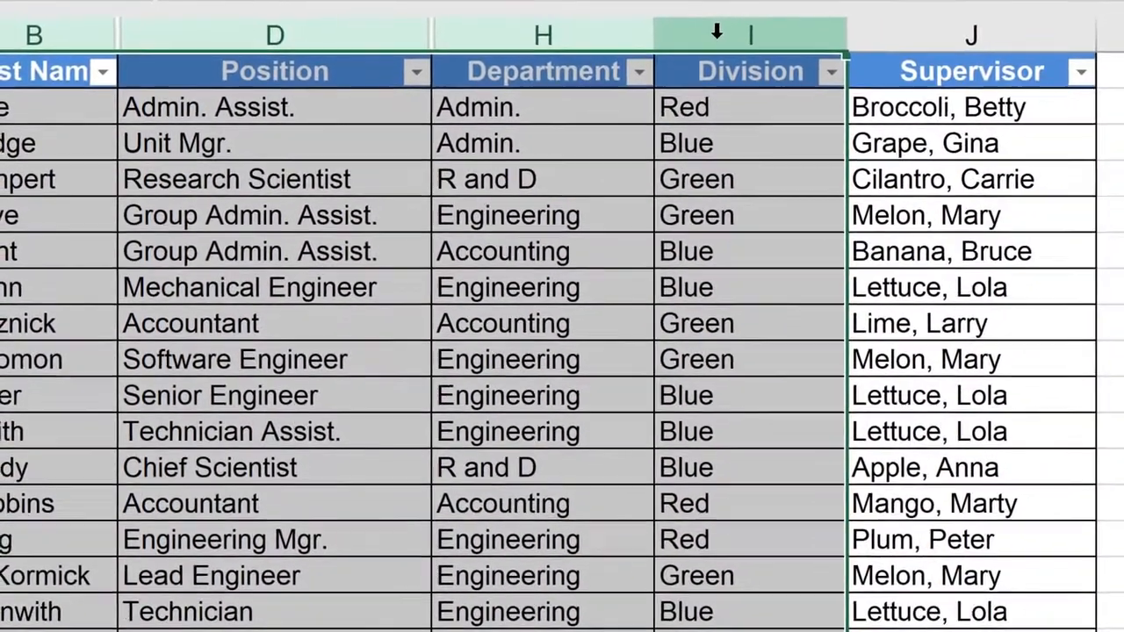
right_click(777, 56)
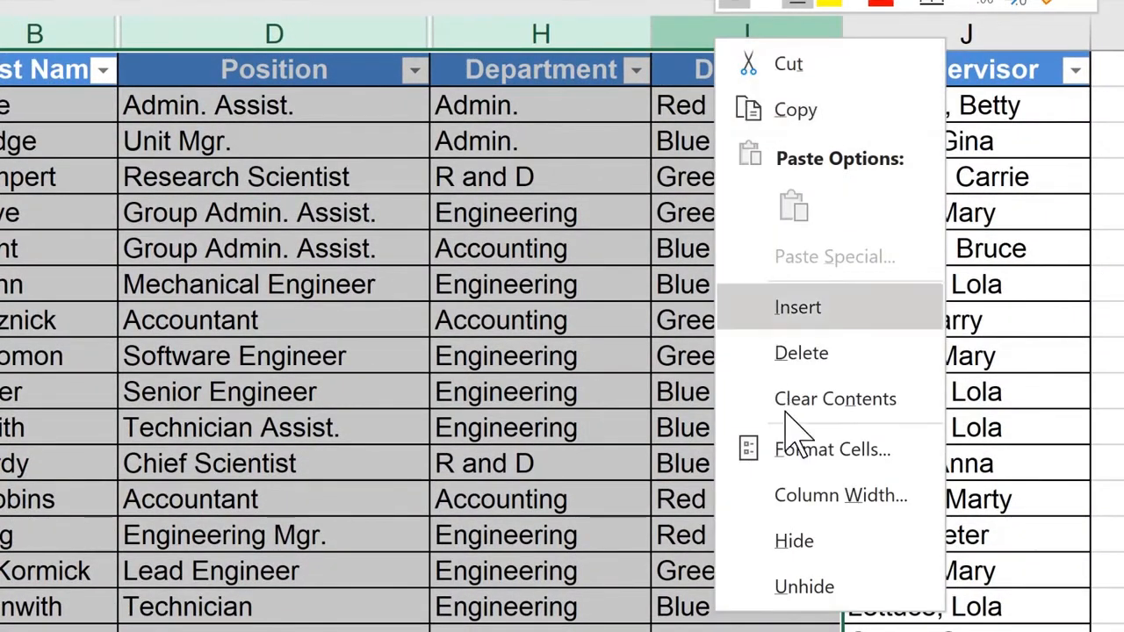
left_click(813, 586)
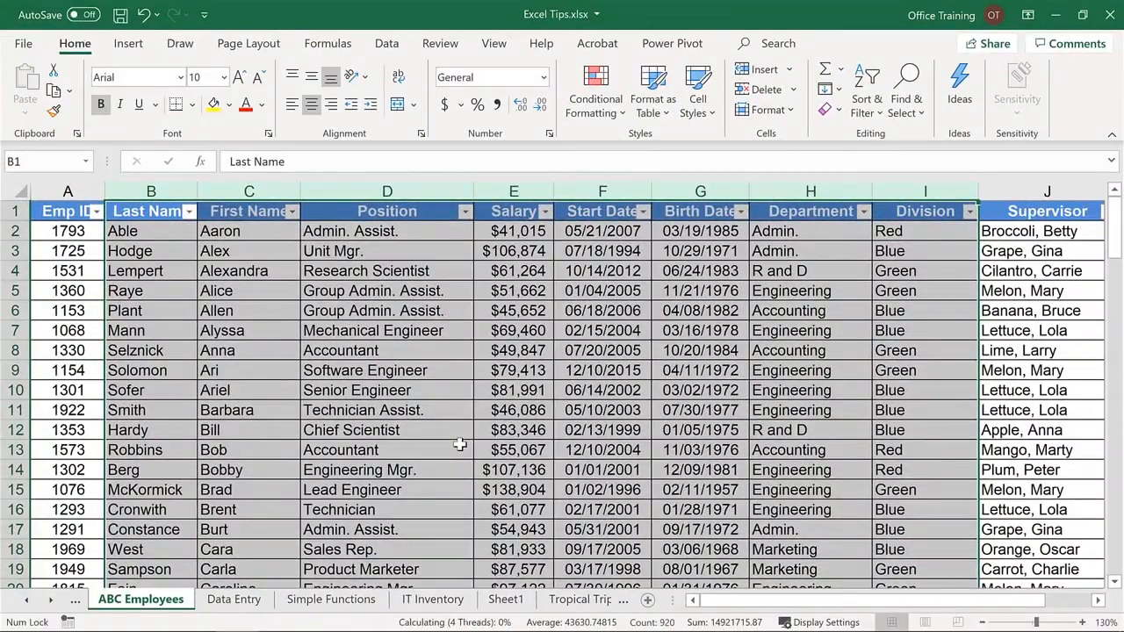
- Undo the unhiding of the columns, and autofit all column widths across the entire worksheet
key("ctrl+z")
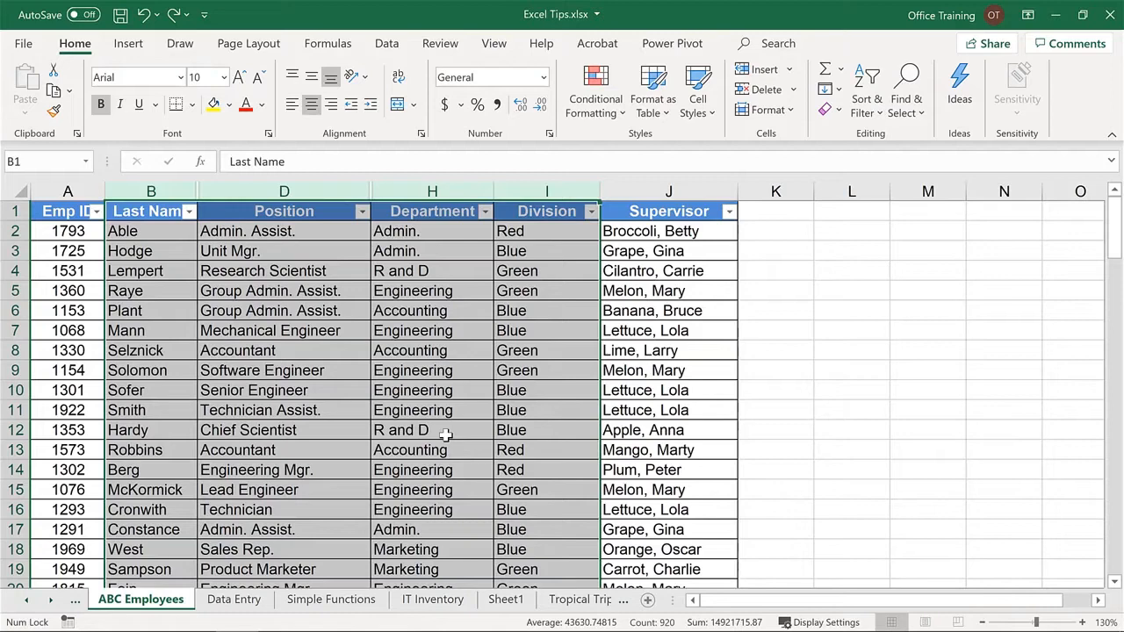
key("ctrl+a")
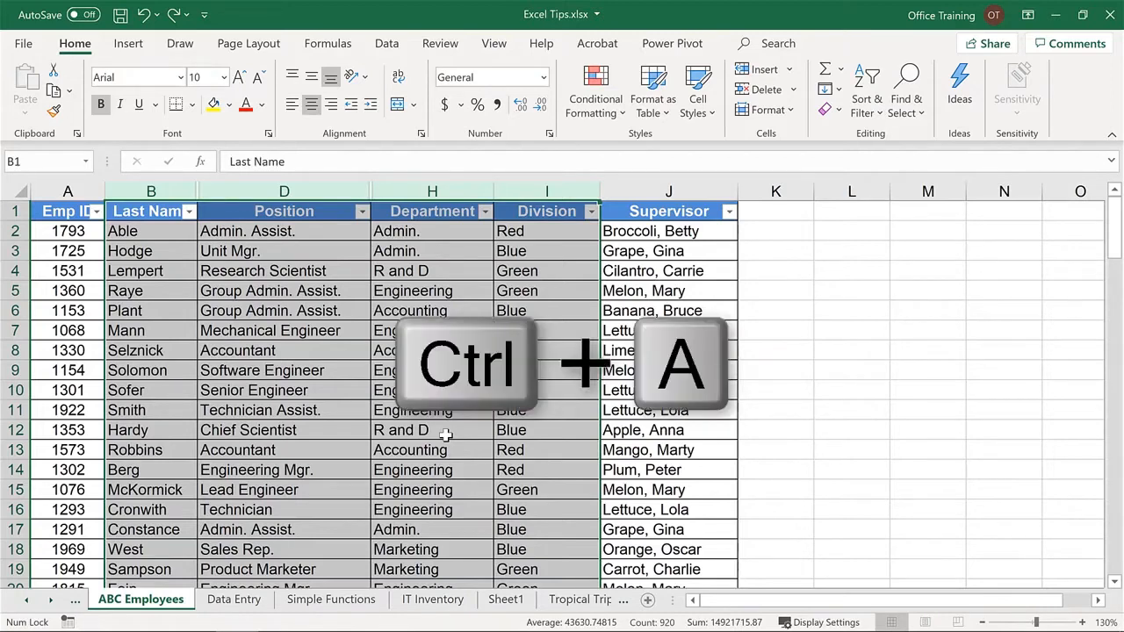
key("ctrl+a")
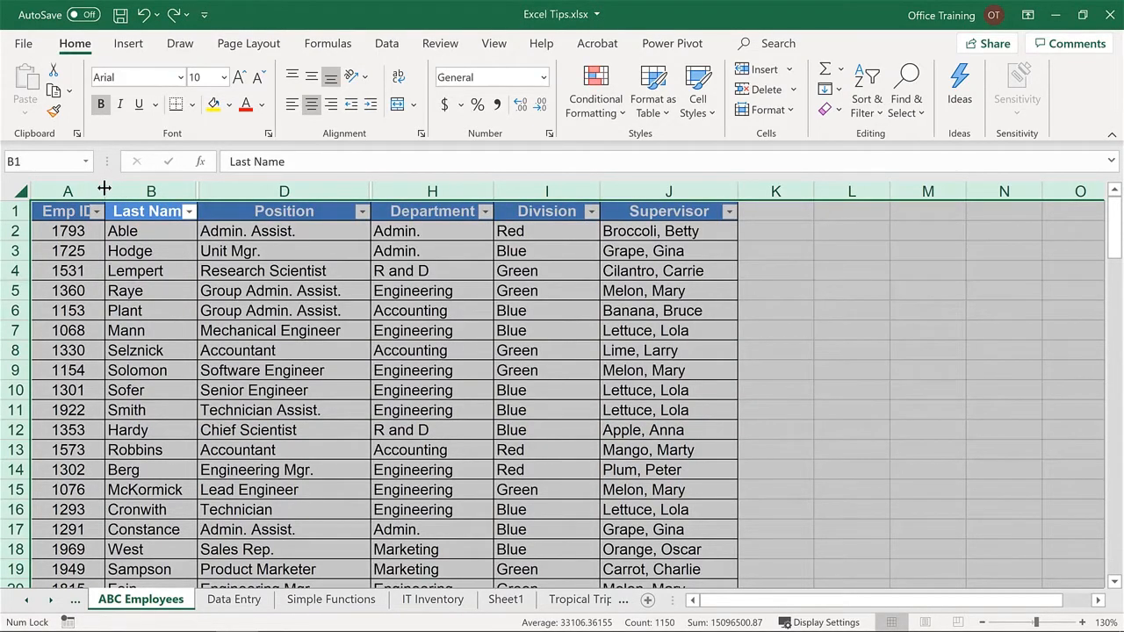
double_click(103, 188)
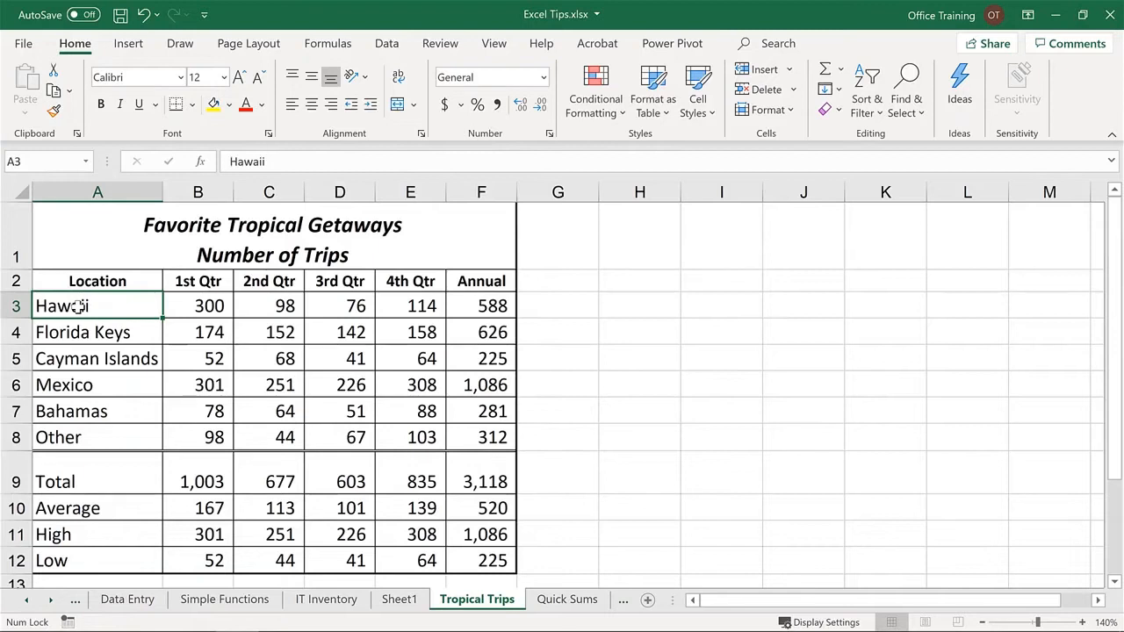
- On the Tropical Trips sheet, copy the location names from Hawaii to Other, cells A3 through A8
left_click_drag(77, 306, 78, 439)
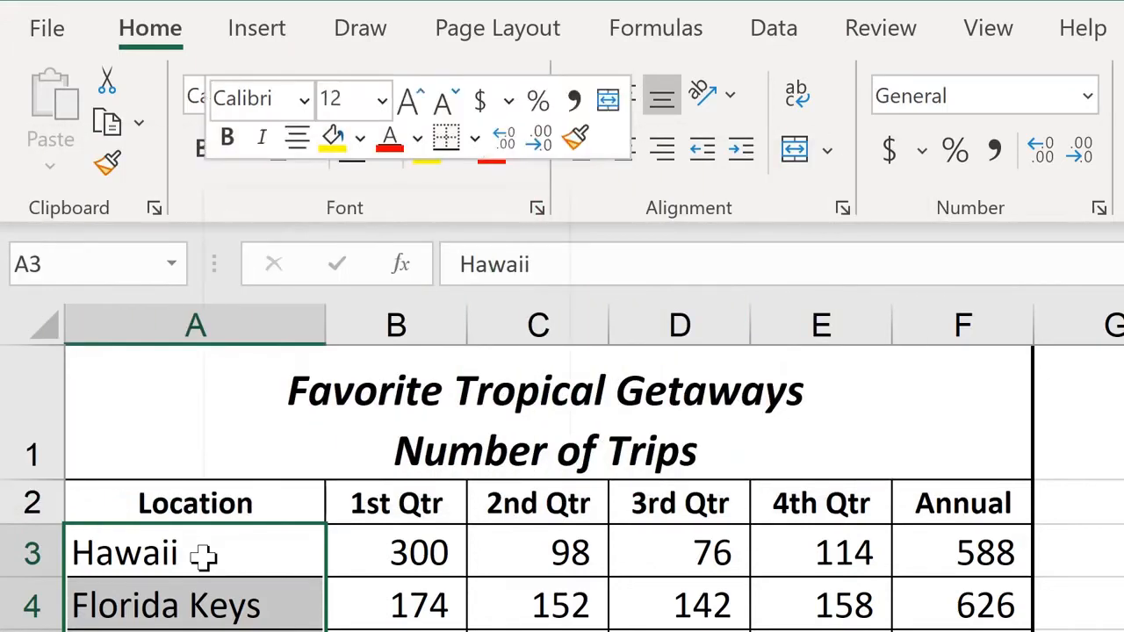
right_click(202, 554)
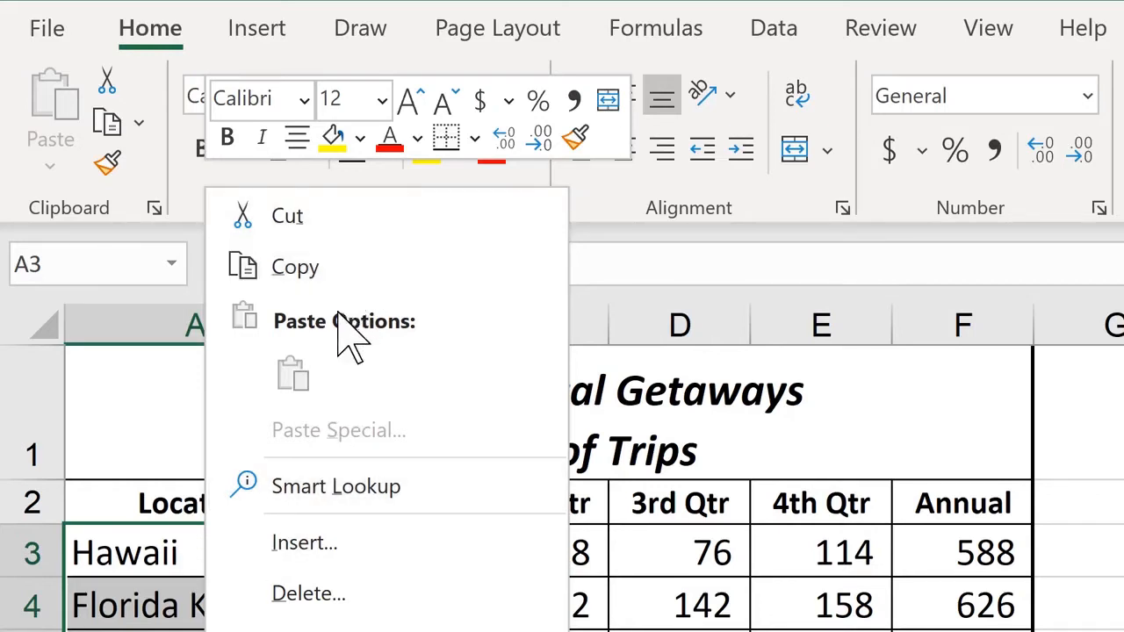
left_click(105, 550)
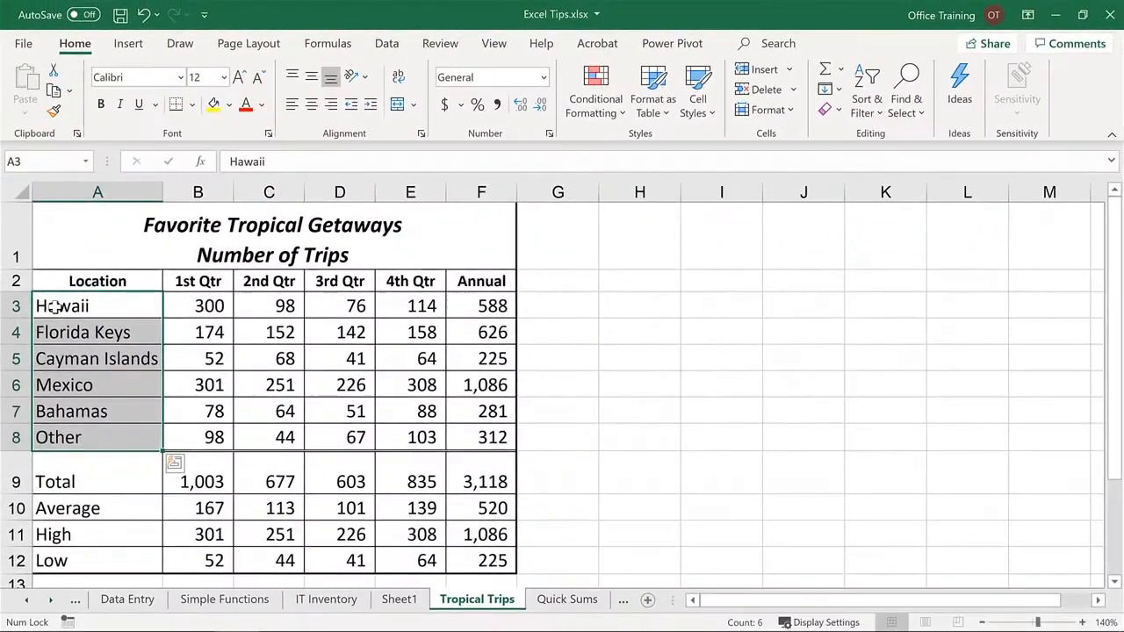
key("ctrl+c")
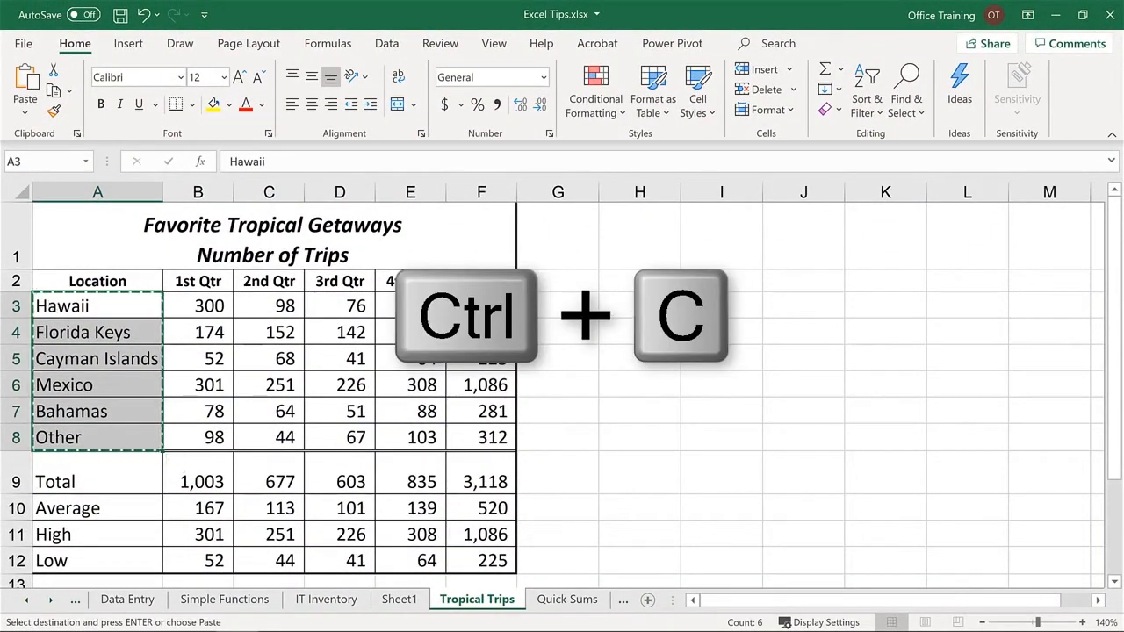
- Paste the copied location names starting in cell H3, and undo the paste
left_click(646, 314)
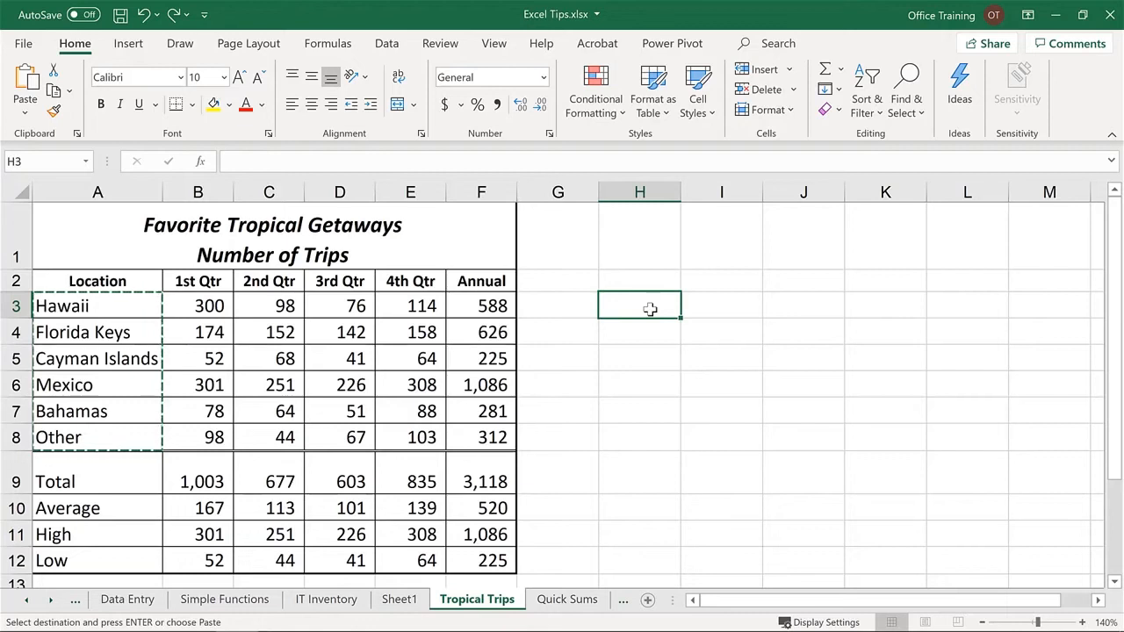
key("ctrl+v")
key("ctrl+z")
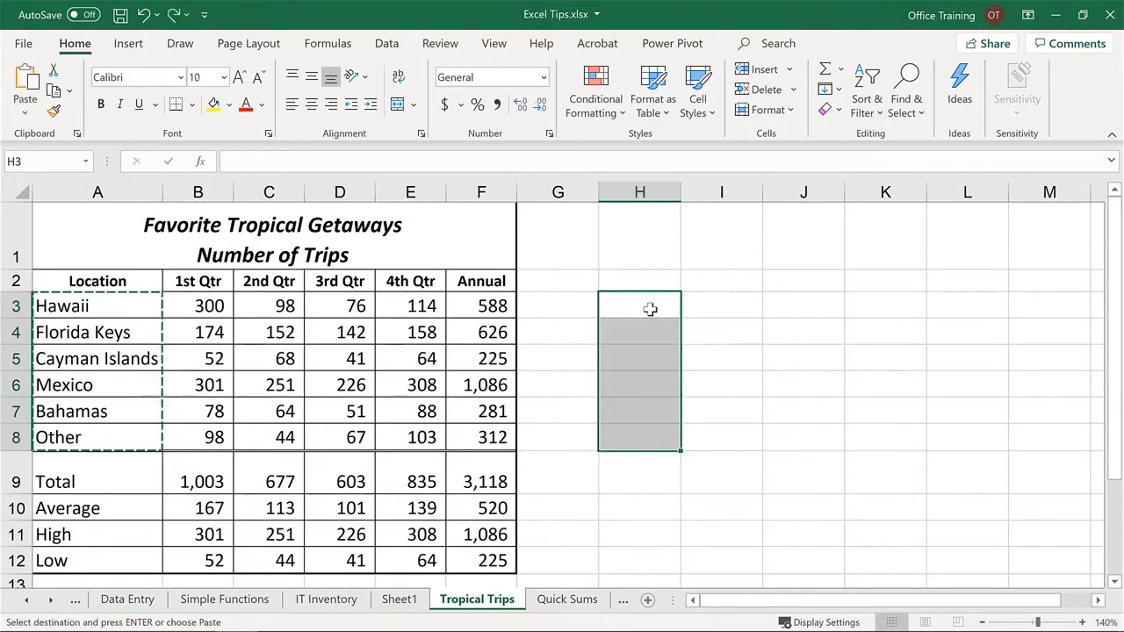
- Paste the copied location names starting in cell H3, and paste them once more starting in cell J3
left_click(649, 307)
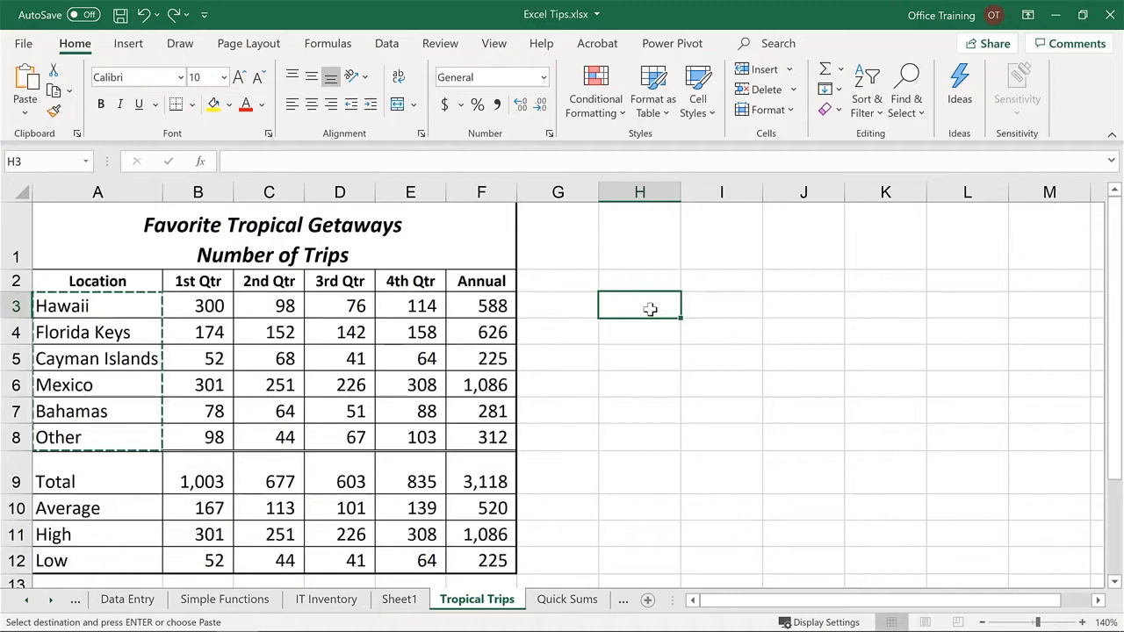
key("ctrl+v")
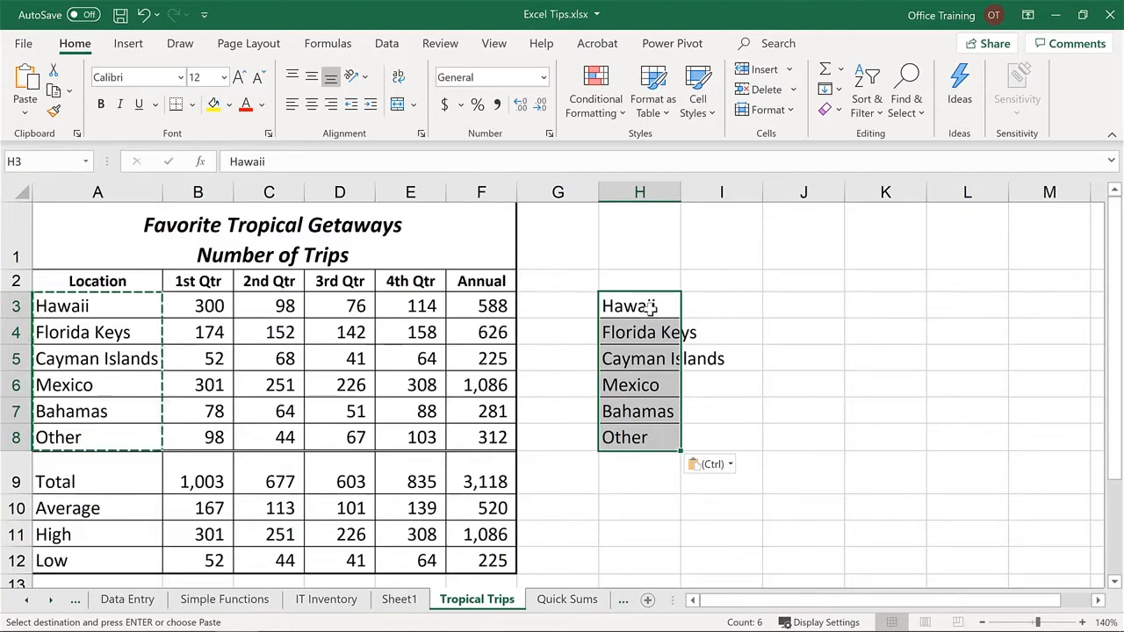
left_click(791, 300)
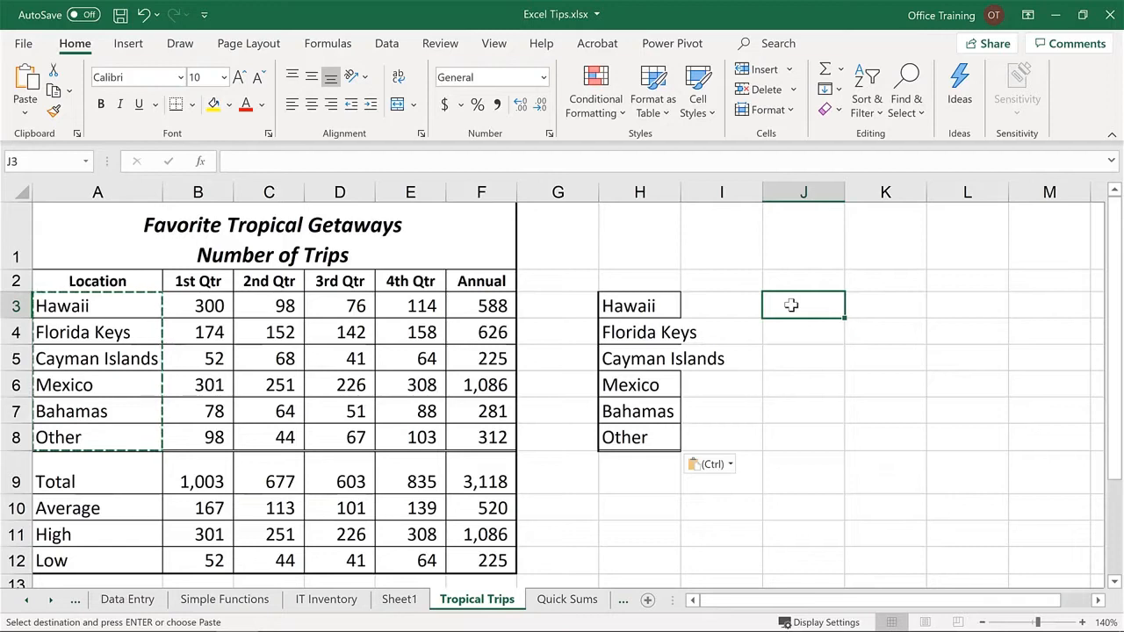
key("Return")
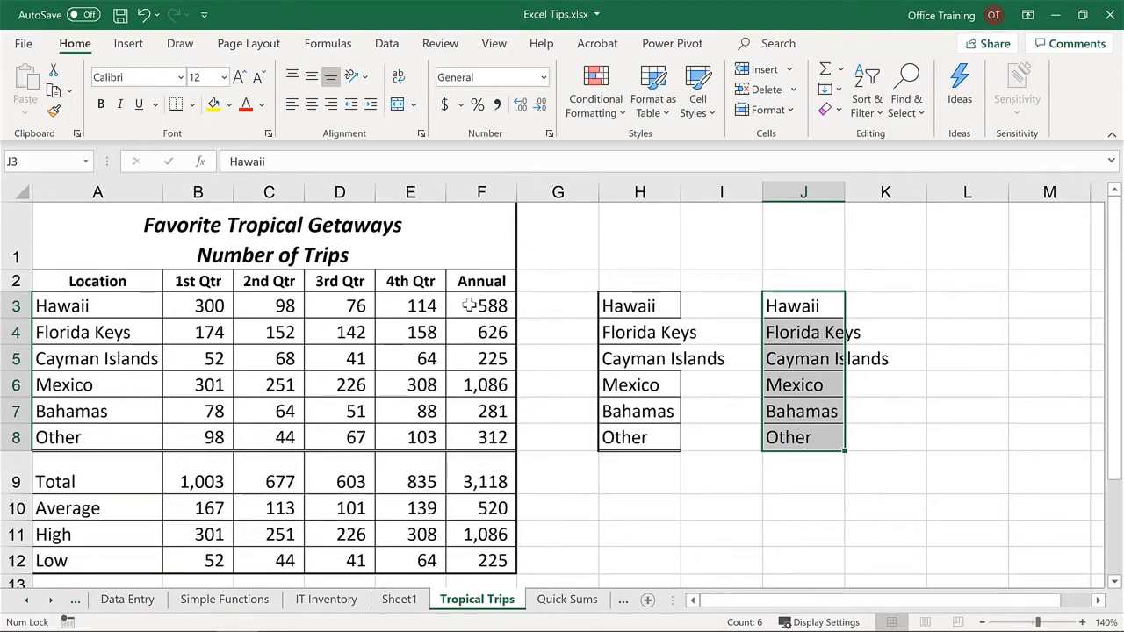
- Copy the Annual figures for Hawaii through Other, cells F3 through F8, and paste only their values starting in cell L3
left_click_drag(470, 305, 475, 437)
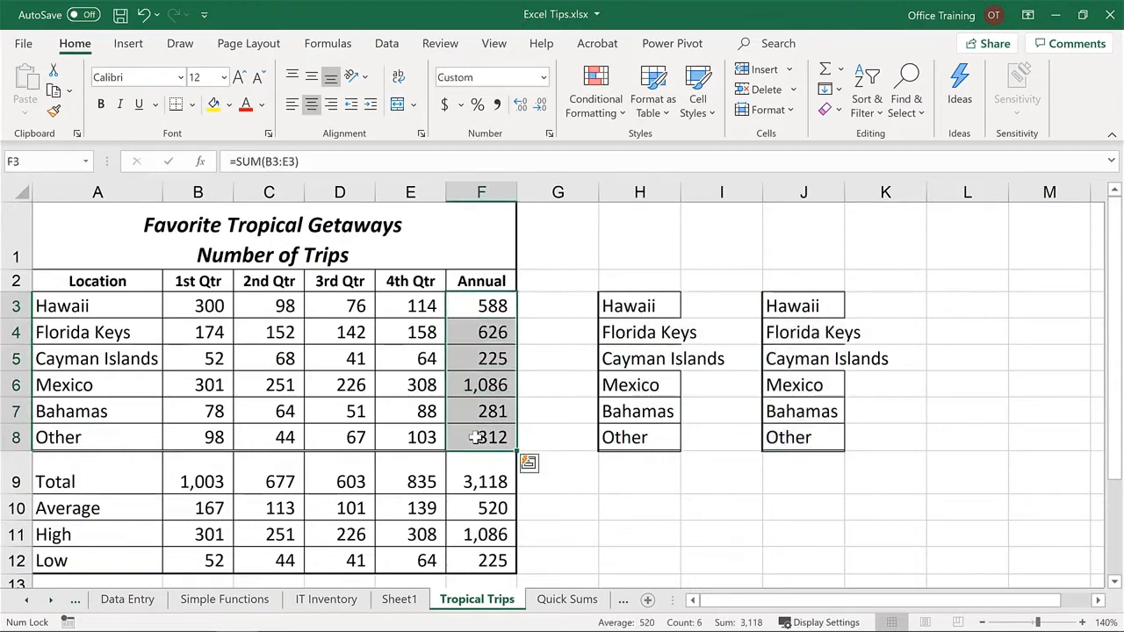
key("ctrl+c")
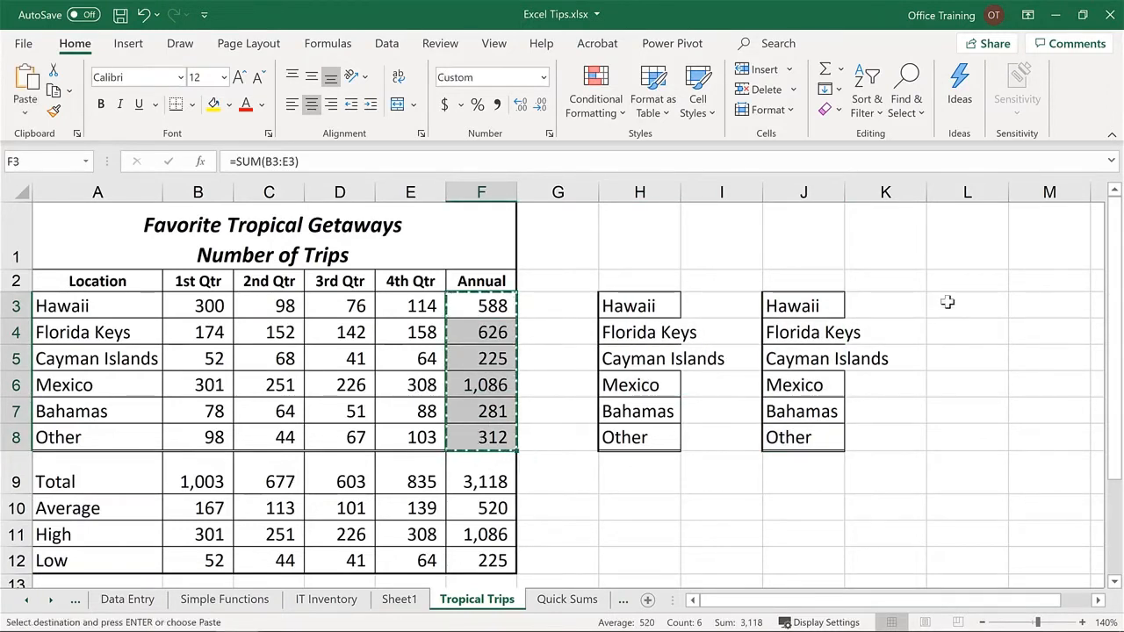
left_click(948, 302)
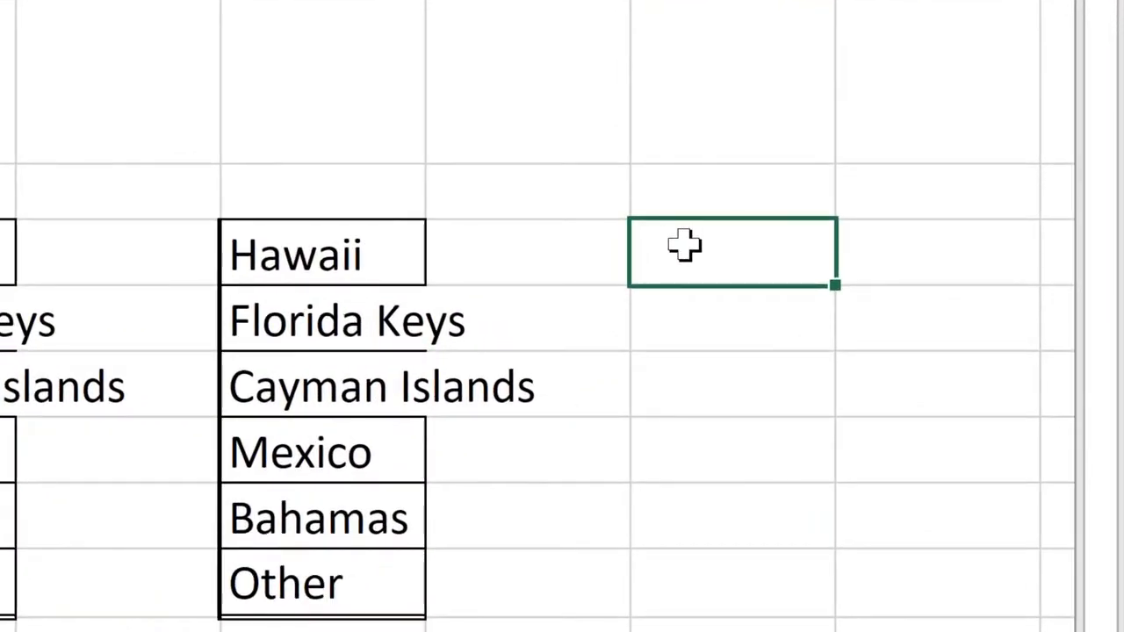
right_click(684, 247)
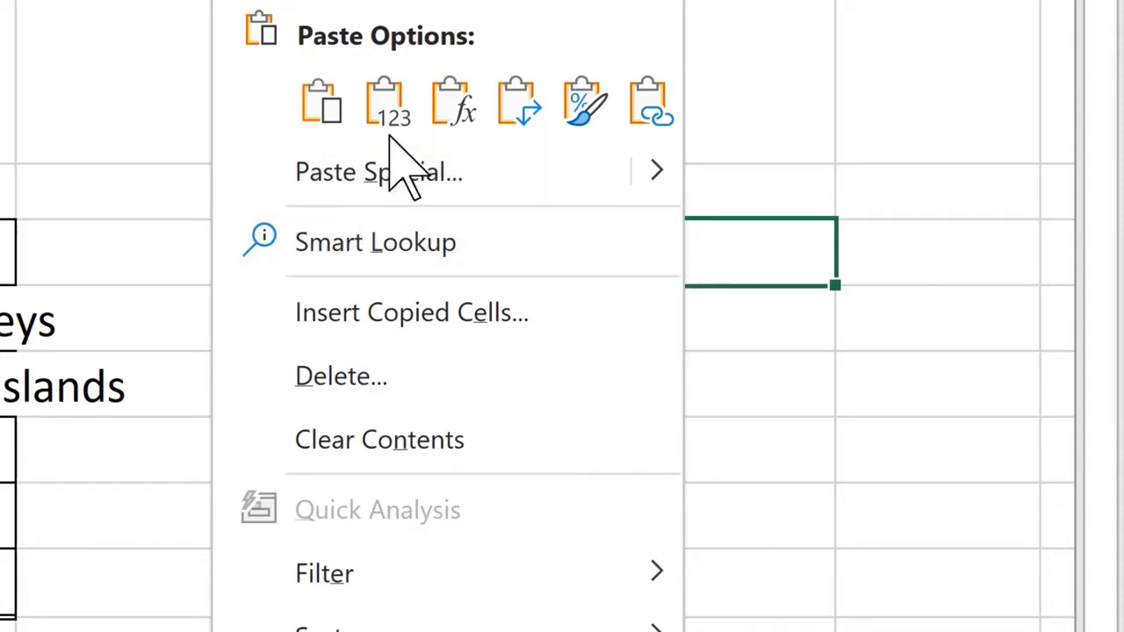
left_click(328, 107)
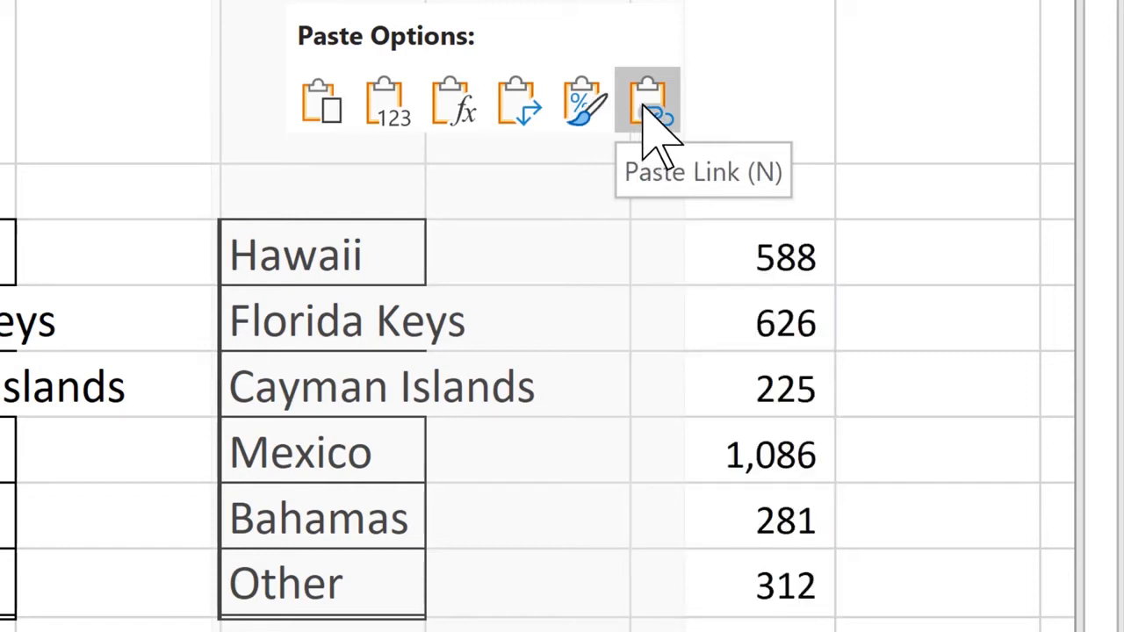
left_click(391, 123)
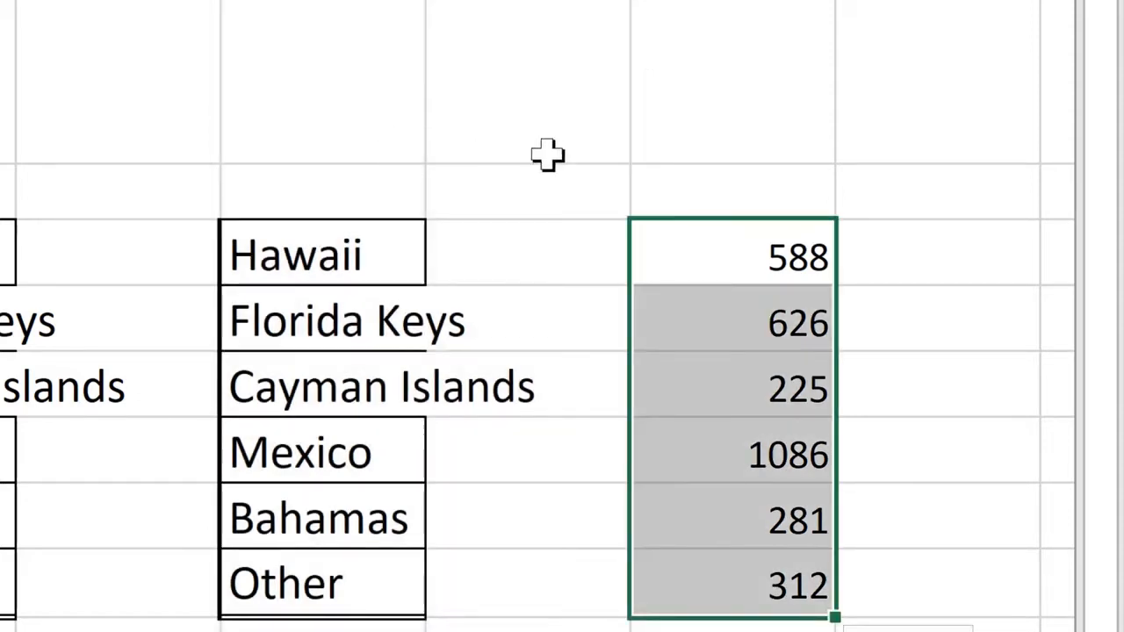
- Paste only the formatting of the copied Annual cells onto the values starting in L3, and end the copy selection
right_click(694, 257)
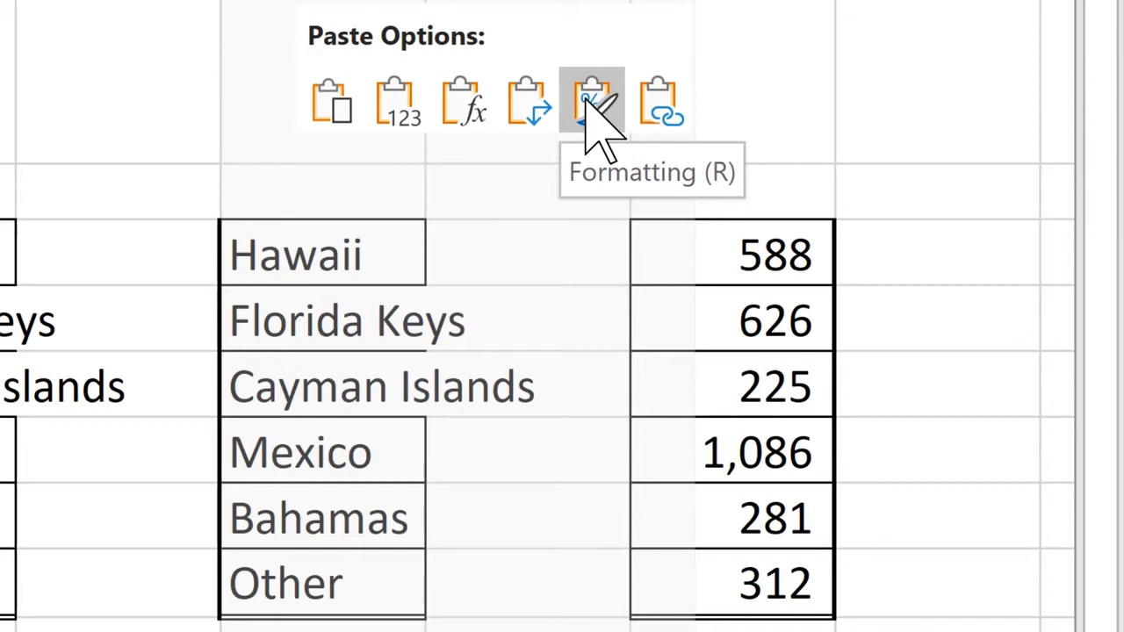
left_click(586, 100)
left_click(659, 253)
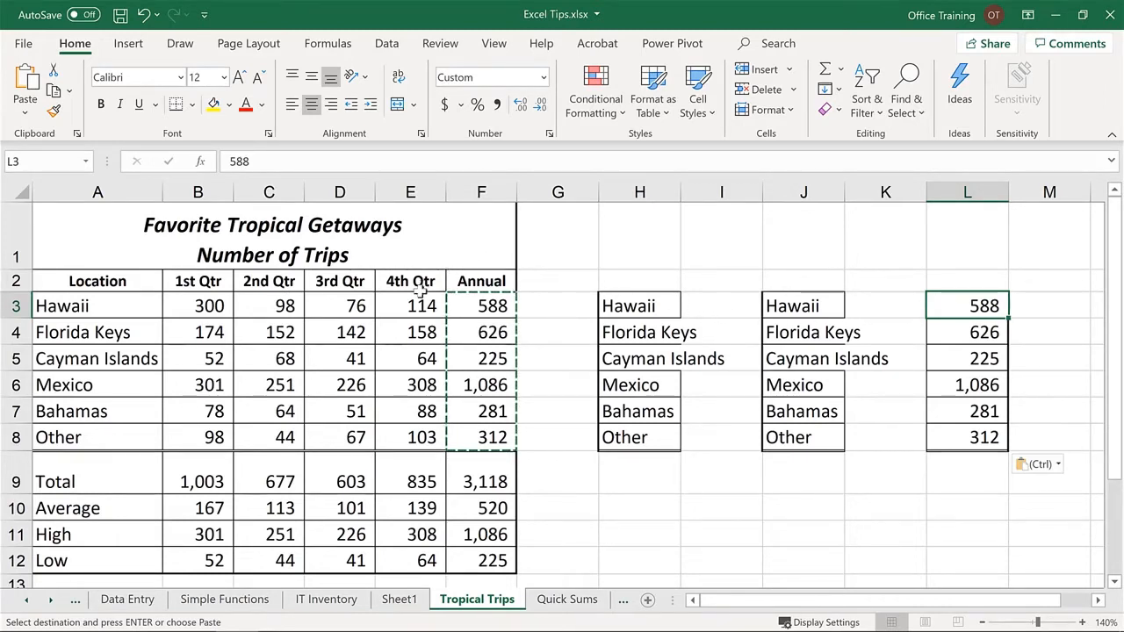
key("Escape")
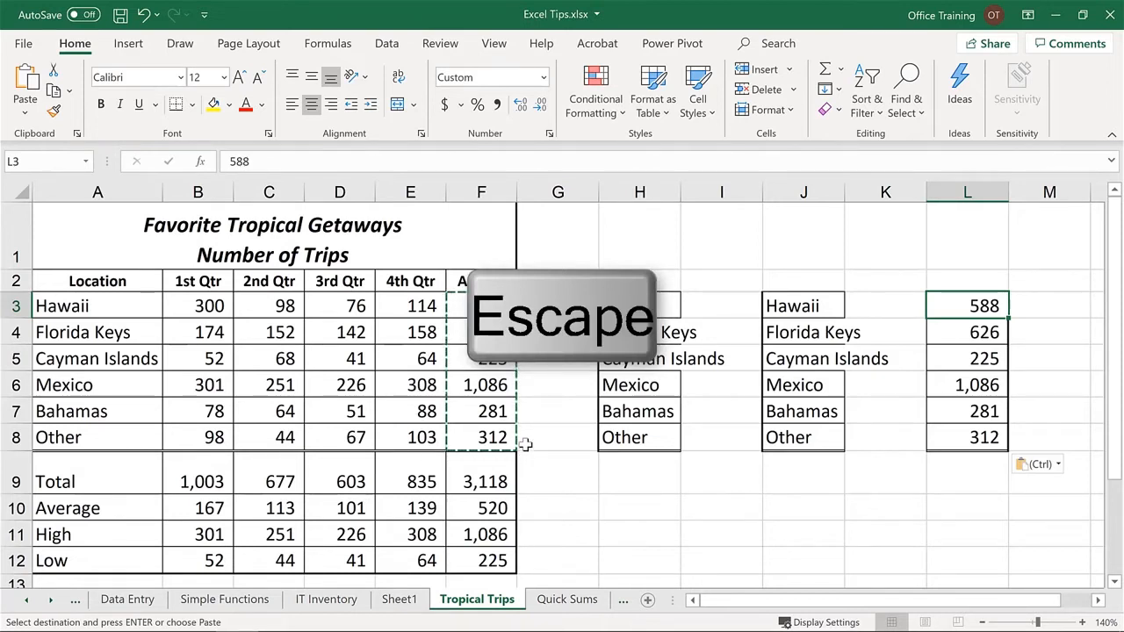
key("Escape")
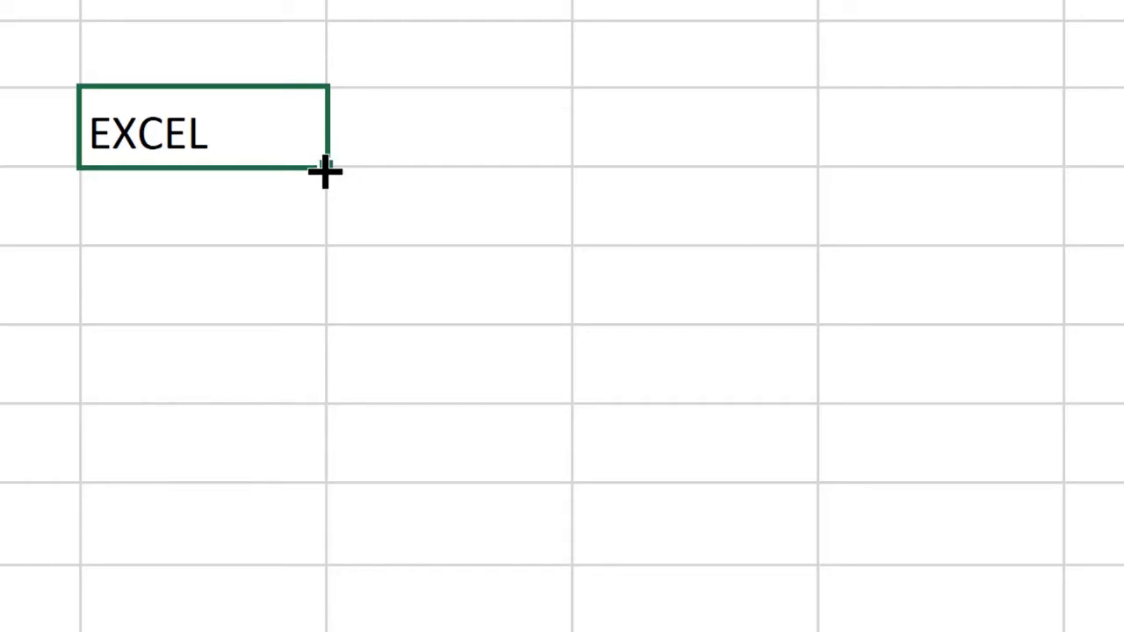
- Fill the EXCEL text down into the four cells below it
left_click_drag(325, 172, 318, 504)
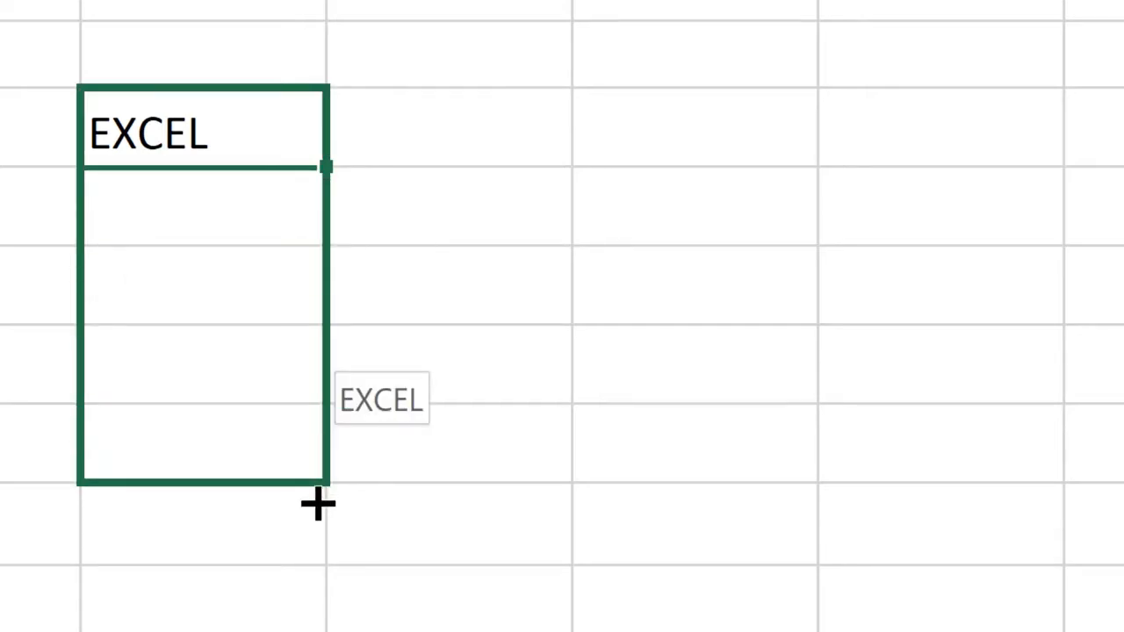
left_click_drag(318, 504, 314, 502)
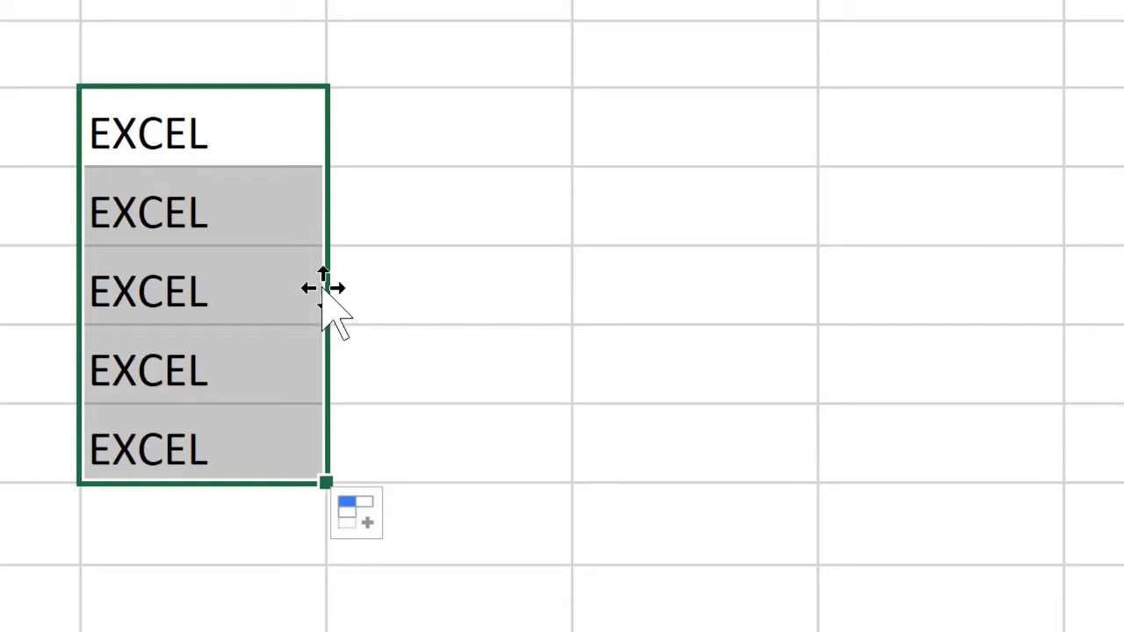
- Move the block of five EXCEL cells to an empty column on its right, and place a copy of it two columns farther right
left_click_drag(323, 290, 724, 304)
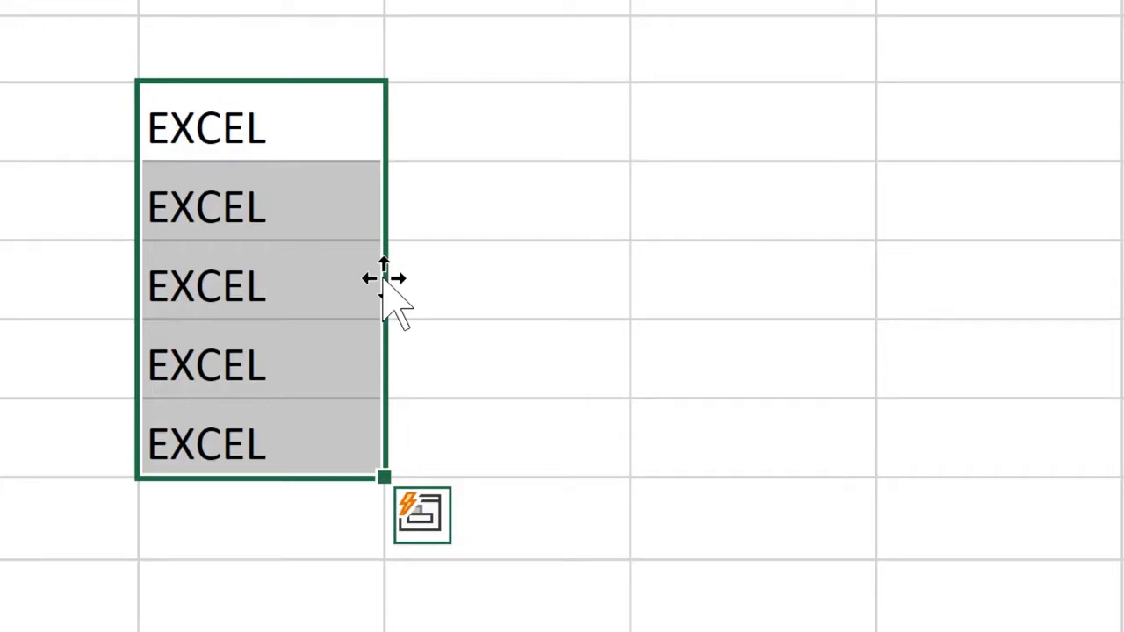
key("ctrl")
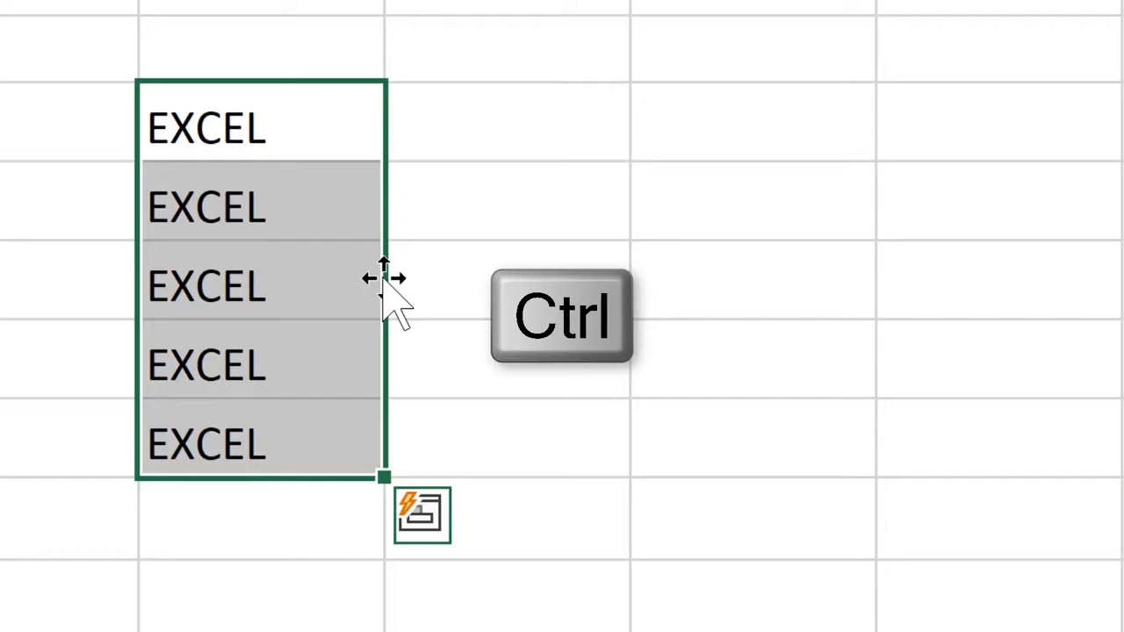
left_click_drag(385, 281, 760, 283)
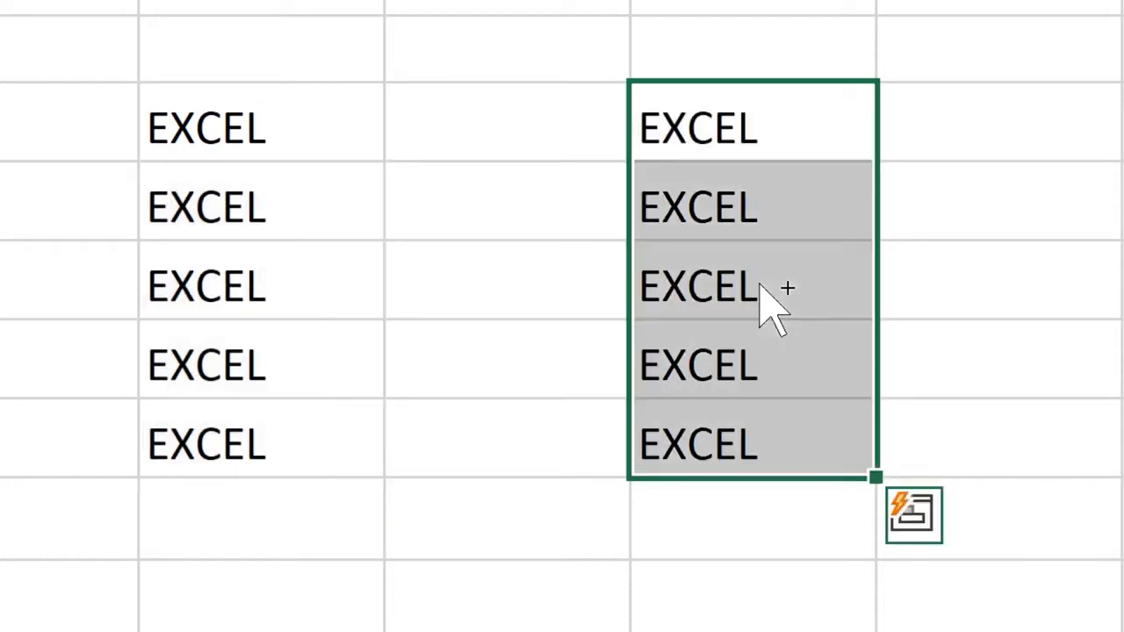
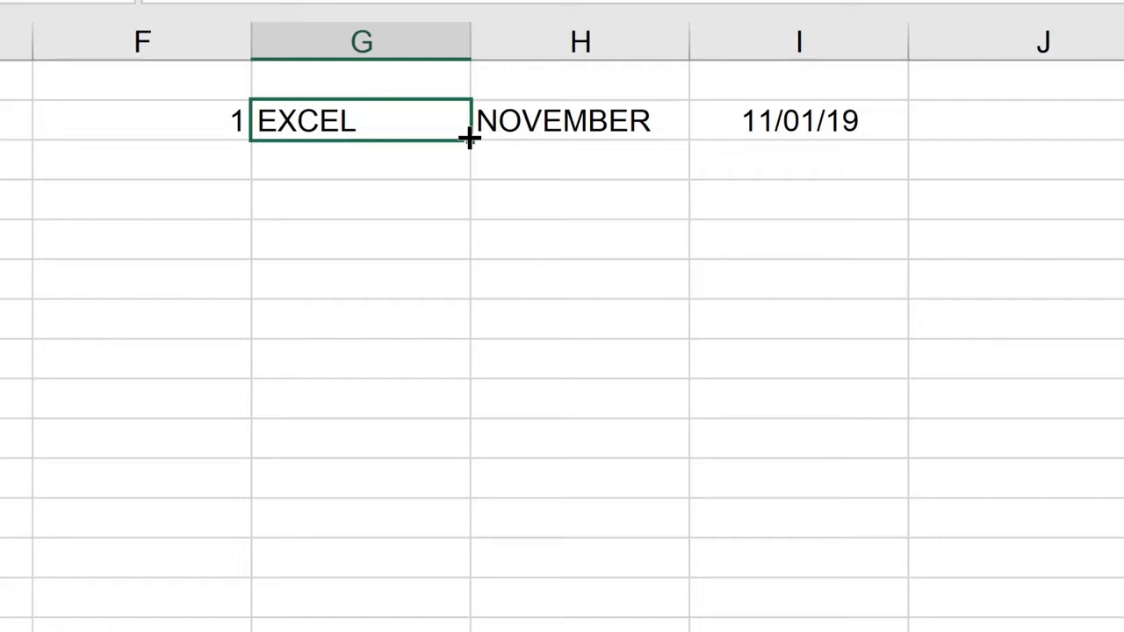
- Fill the EXCEL text in column G down into the nine cells below it
left_click_drag(470, 138, 454, 494)
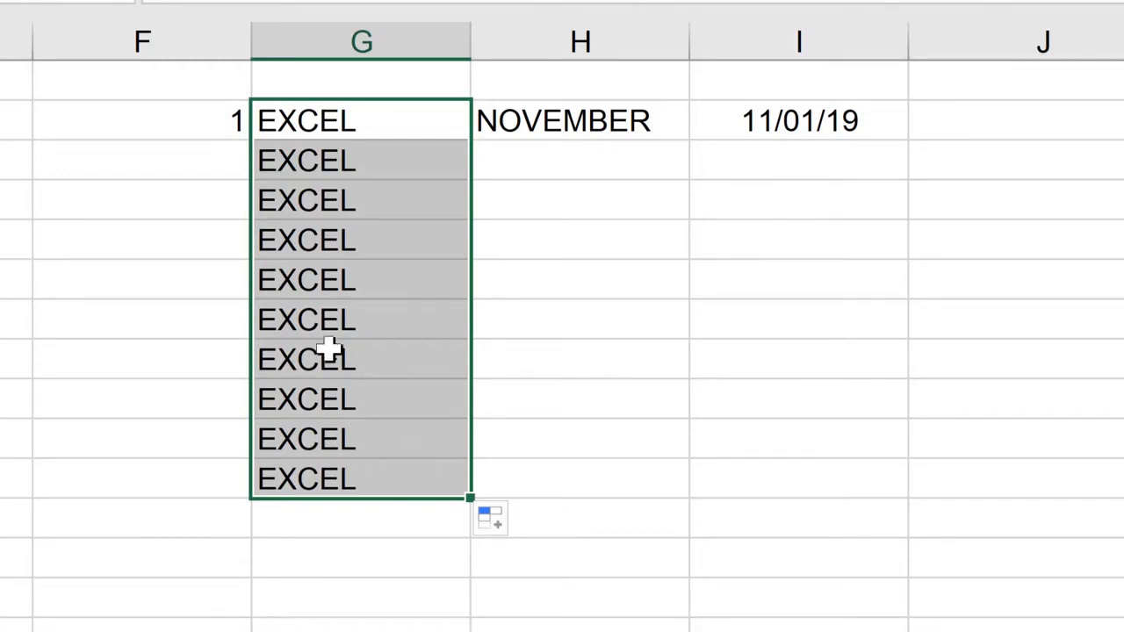
- Fill the 1 in column F down alongside the EXCEL entries as a series from 1 to 10
left_click(208, 123)
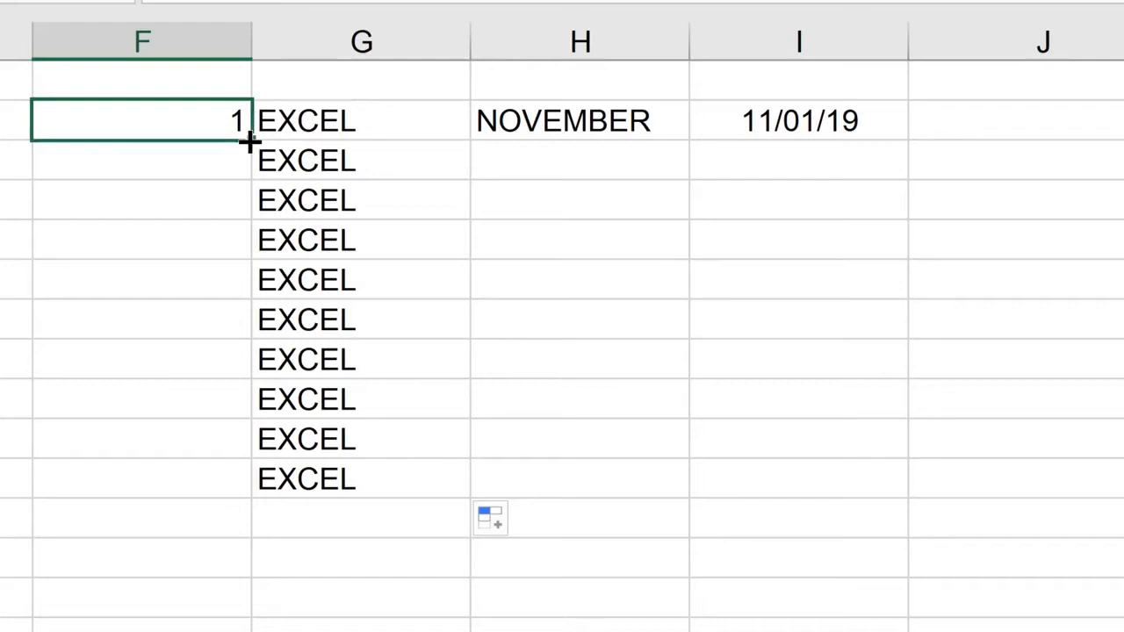
left_click_drag(247, 142, 239, 484)
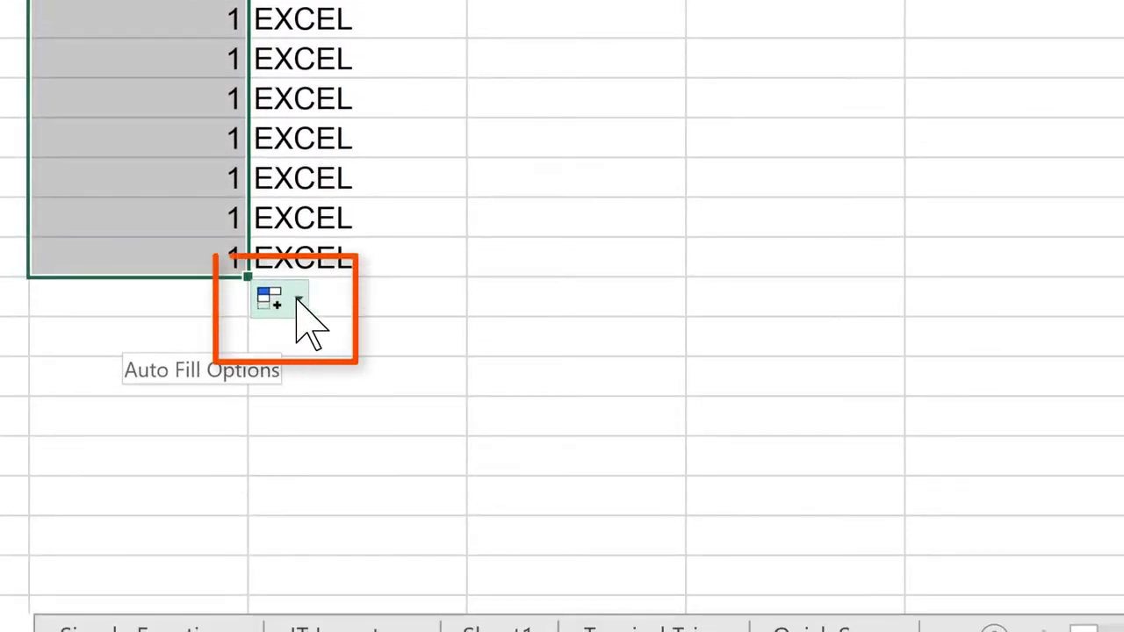
left_click(298, 300)
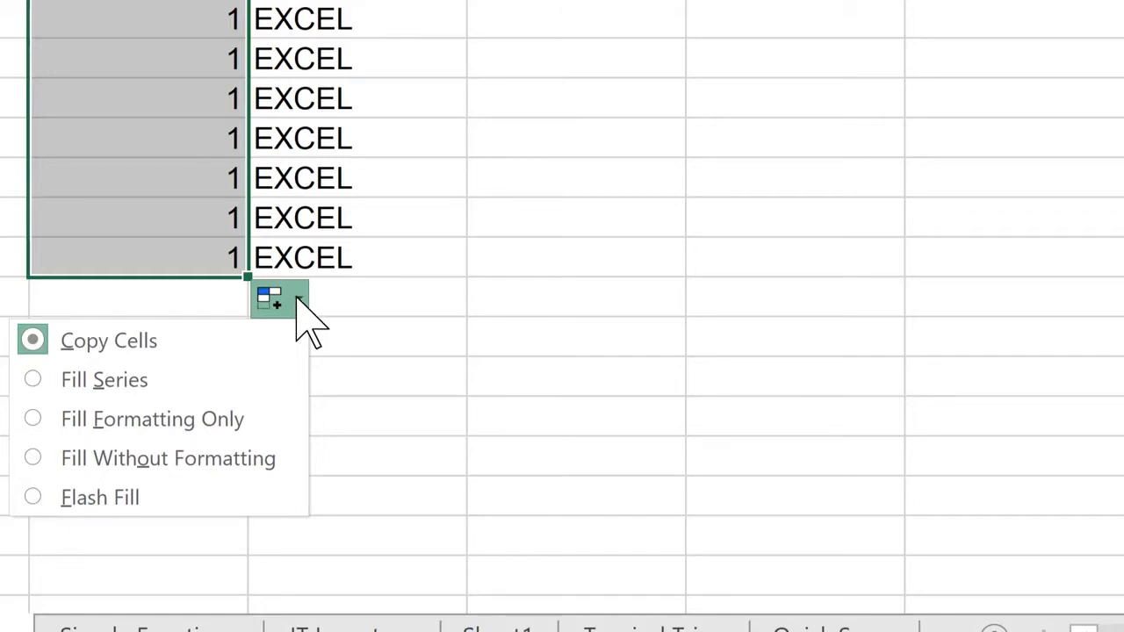
left_click(97, 381)
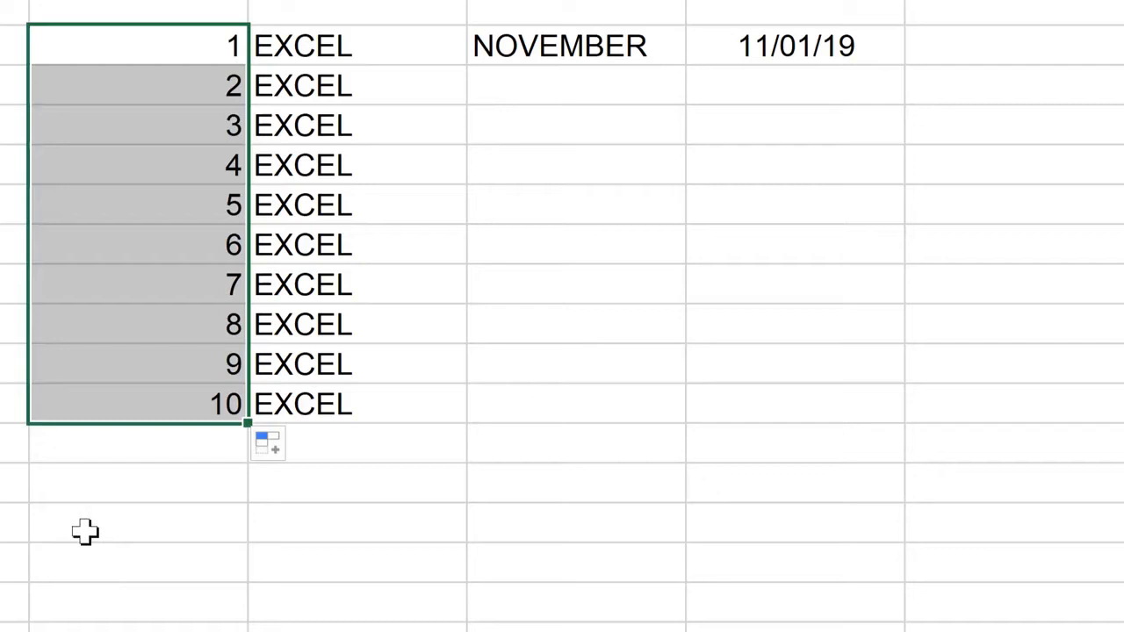
- Clear the number series in column F and enter 100 and 200 in its first two cells
key("Delete")
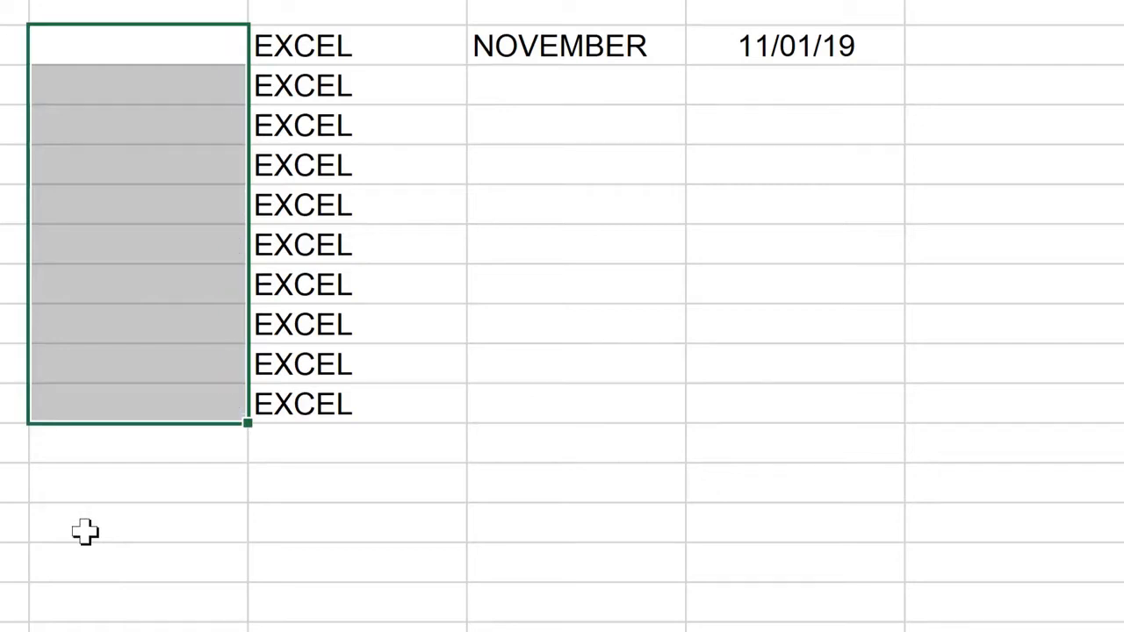
type("100")
key("Return")
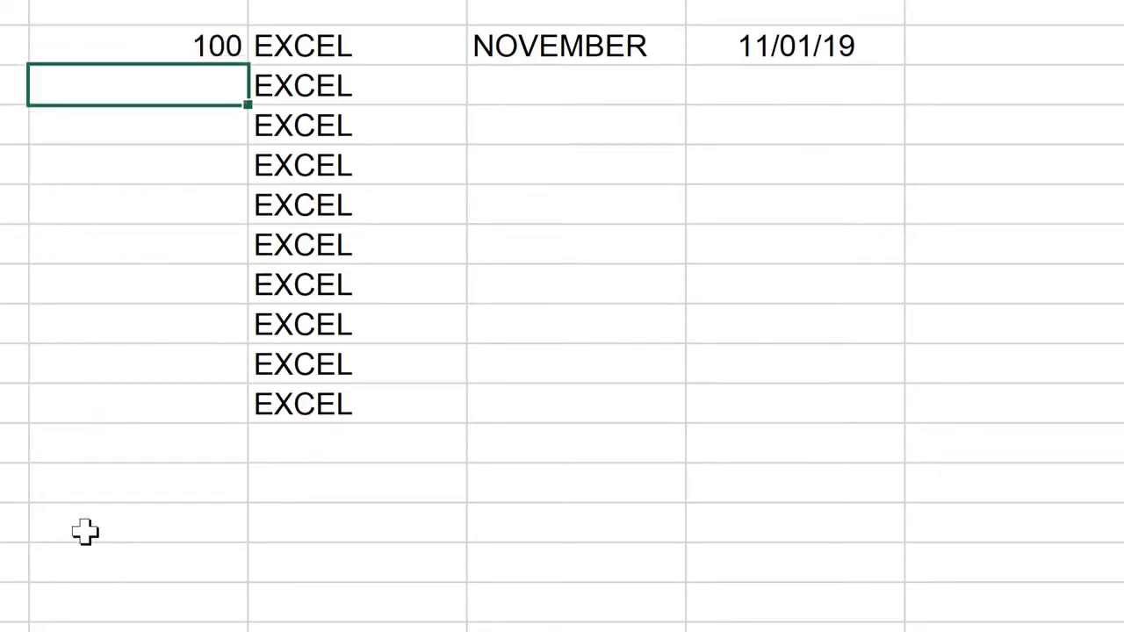
type("200")
key("Return")
- Extend the 100, 200 pattern down column F to 1100
left_click(187, 45)
left_click_drag(187, 45, 191, 85)
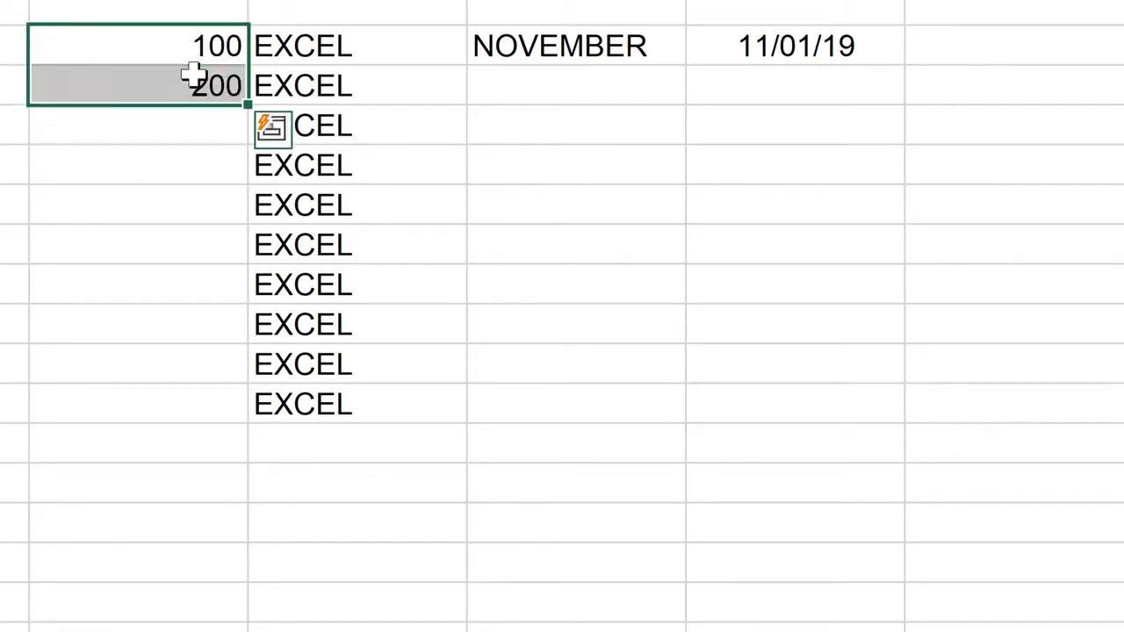
left_click_drag(250, 105, 226, 456)
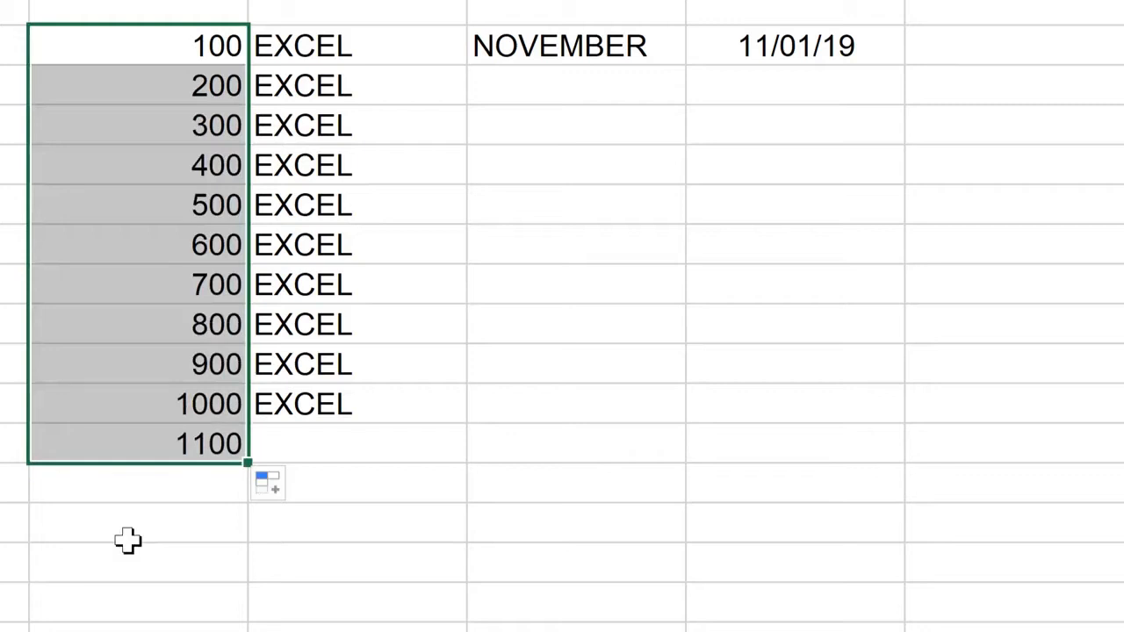
- Fill the months from NOVEMBER down through OCTOBER, and fill the 11/01/19 date down the same rows using weekdays only
left_click(582, 49)
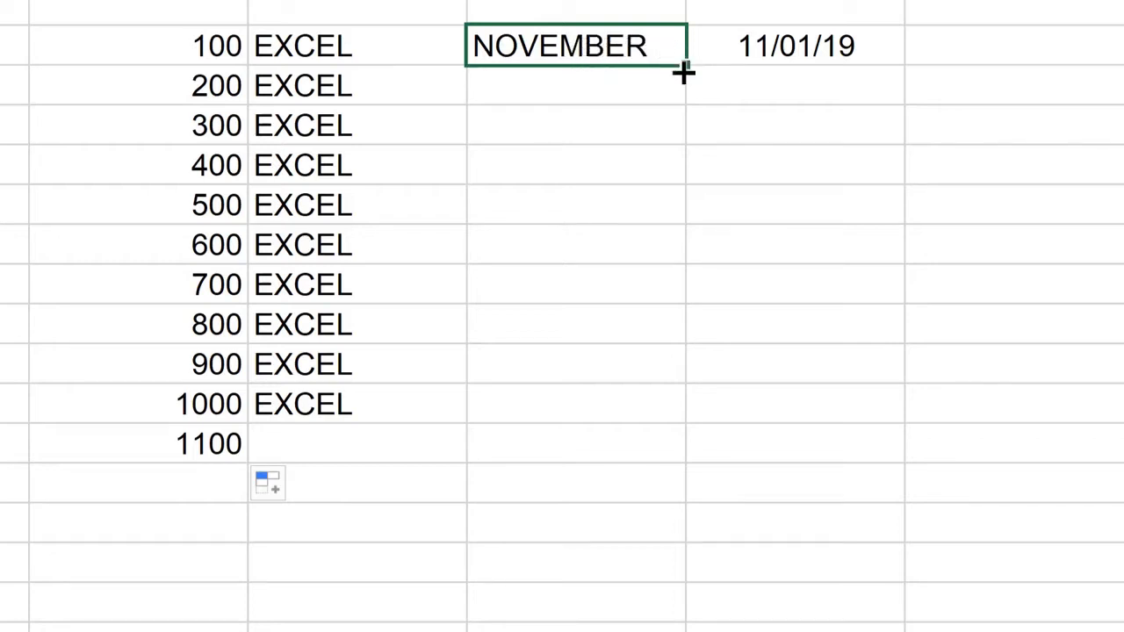
left_click_drag(682, 73, 618, 489)
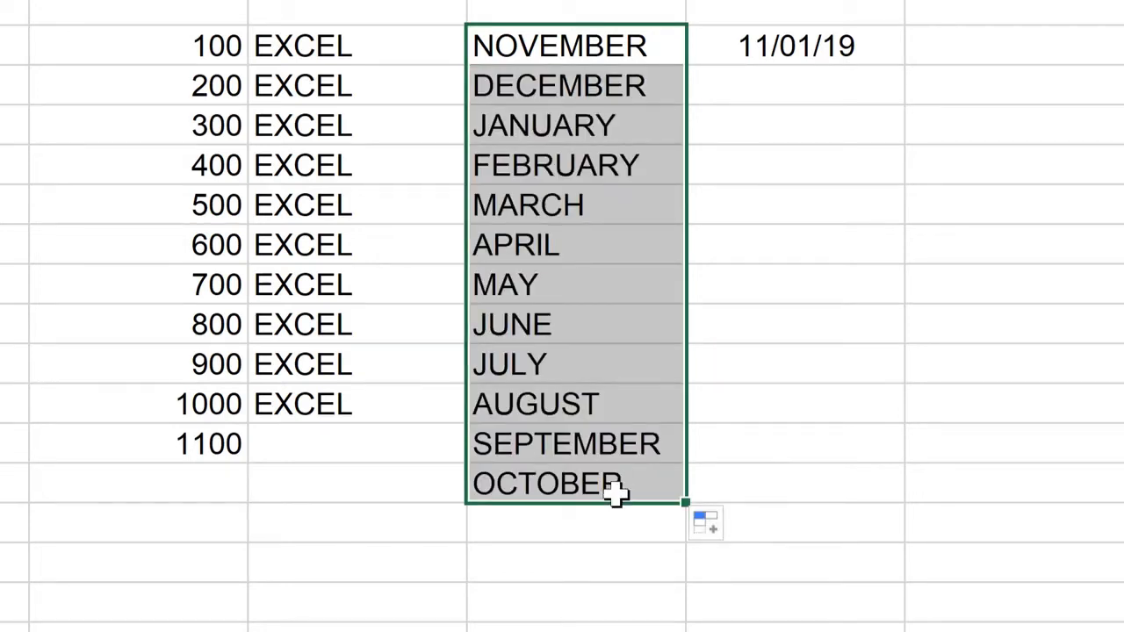
left_click(795, 42)
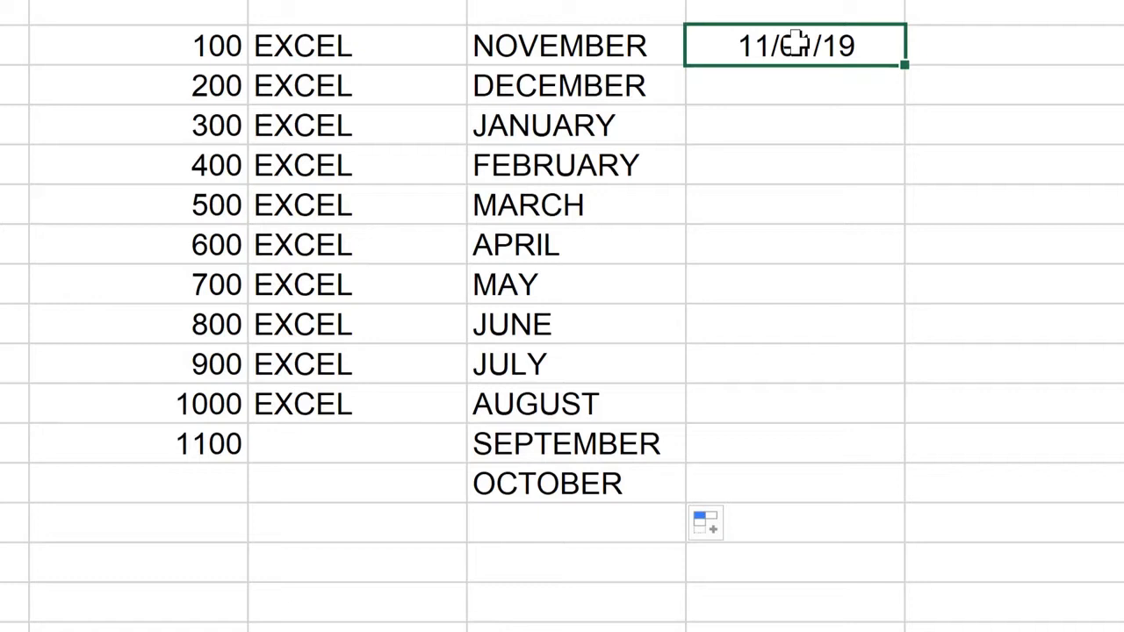
left_click_drag(902, 66, 860, 489)
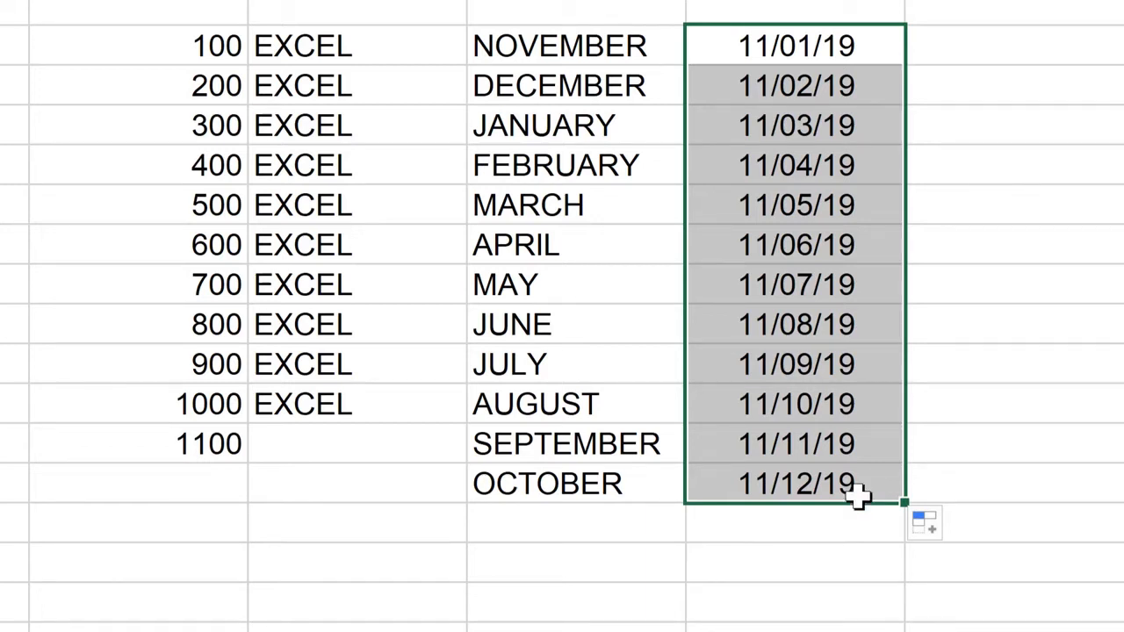
left_click(933, 529)
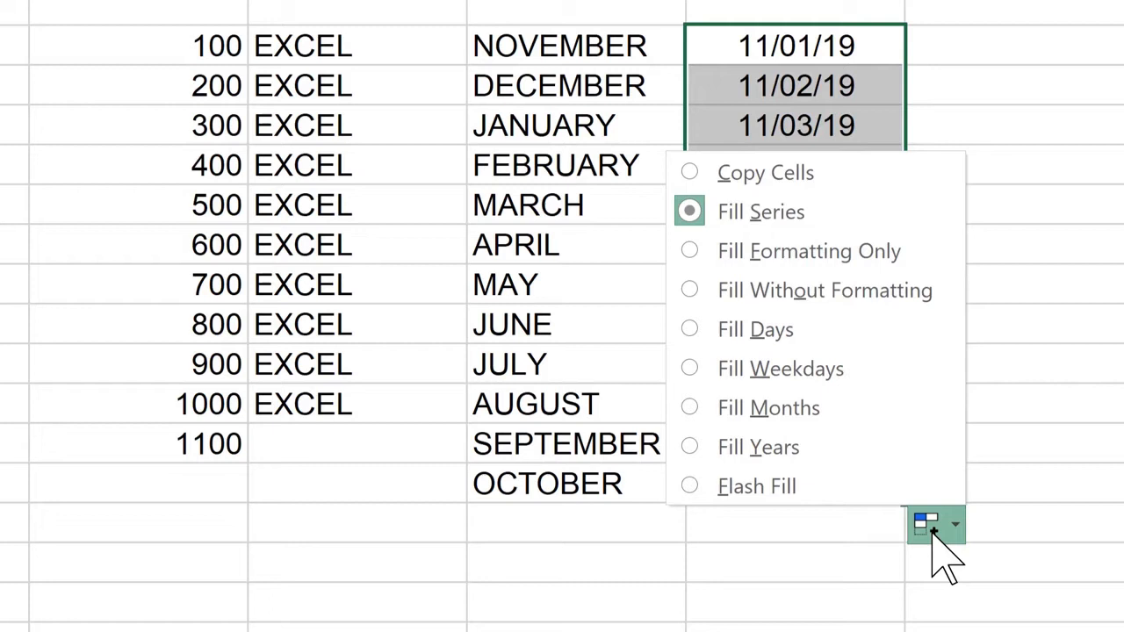
left_click(818, 369)
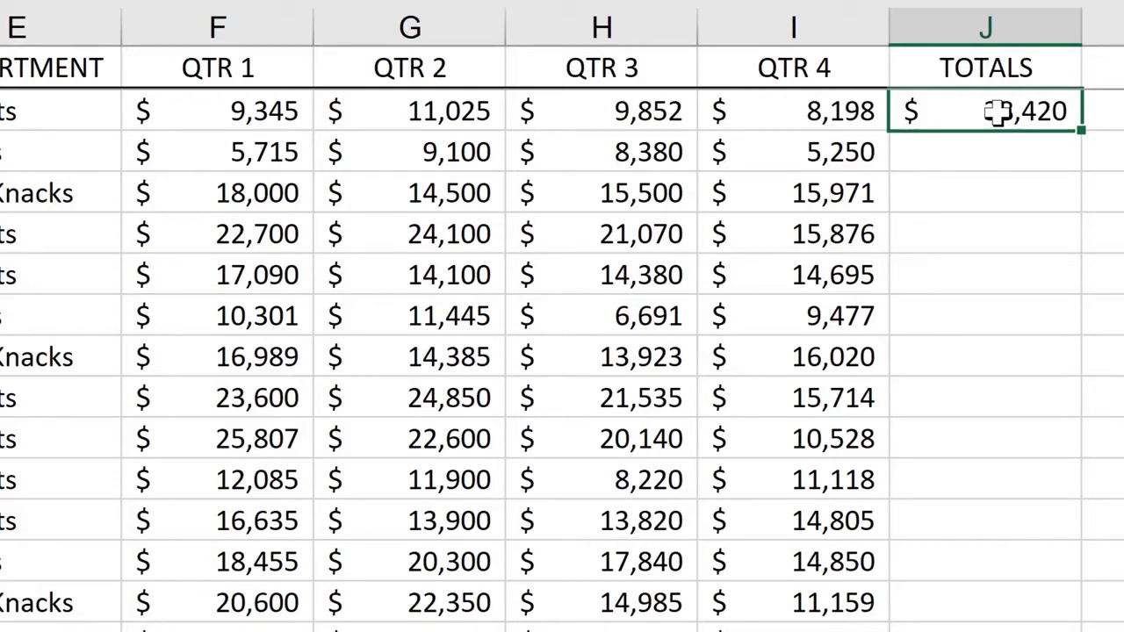
- Fill the first TOTALS formula in column J down through all the data rows
double_click(1080, 134)
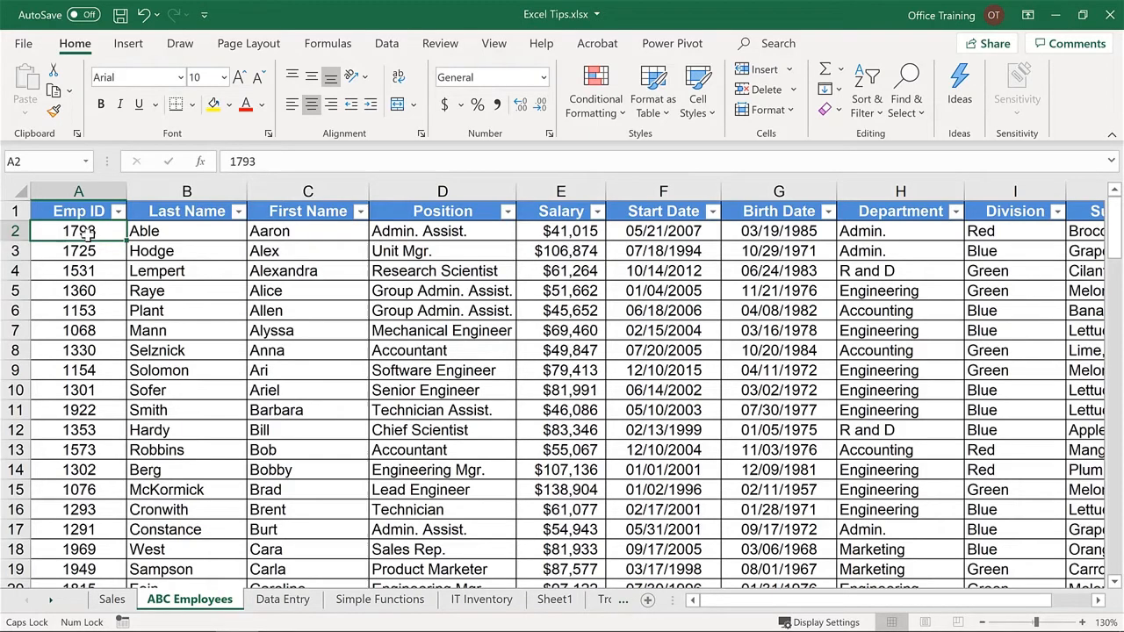
- Open Find for the ABC Employees sheet, enter Admin. as the search text, and expand the search options
key("ctrl+f")
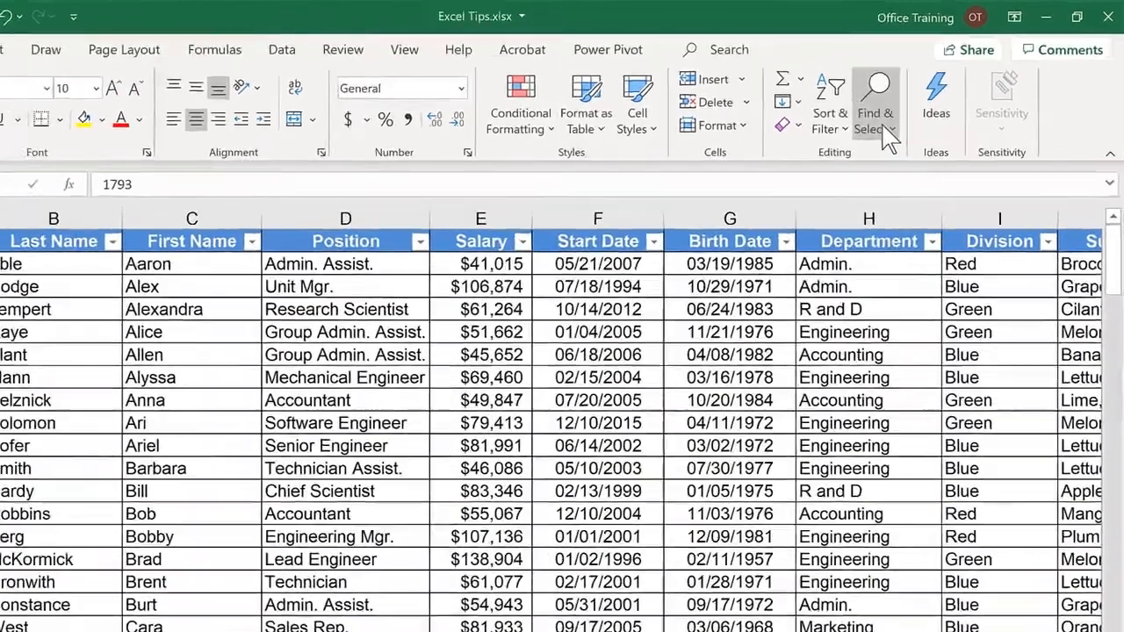
left_click(921, 123)
left_click(728, 279)
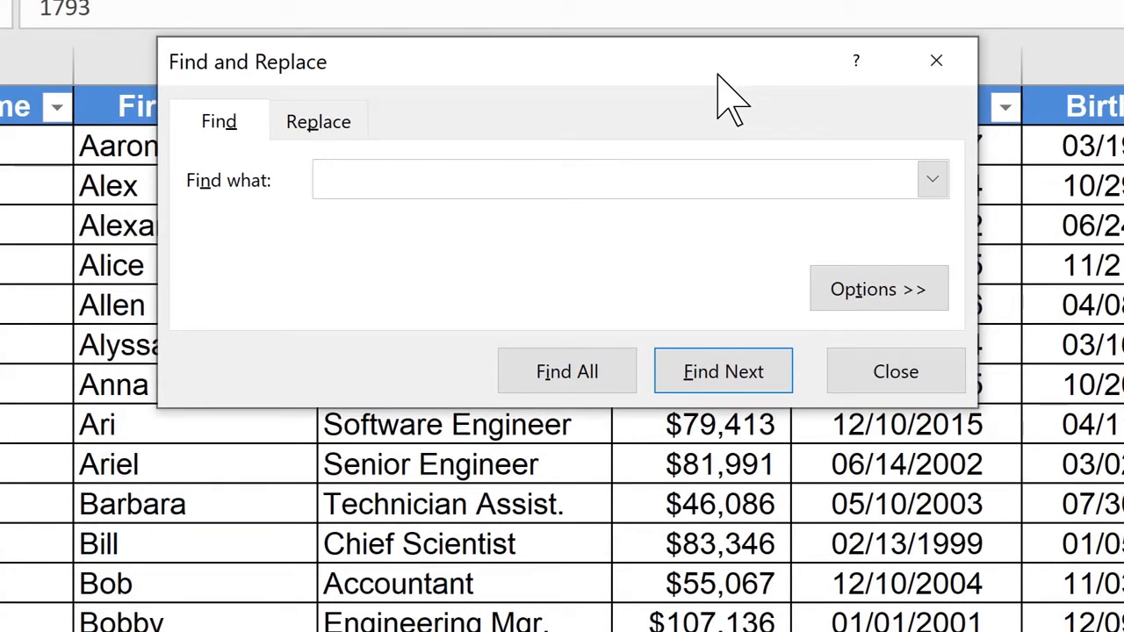
type("Admin.")
left_click(878, 296)
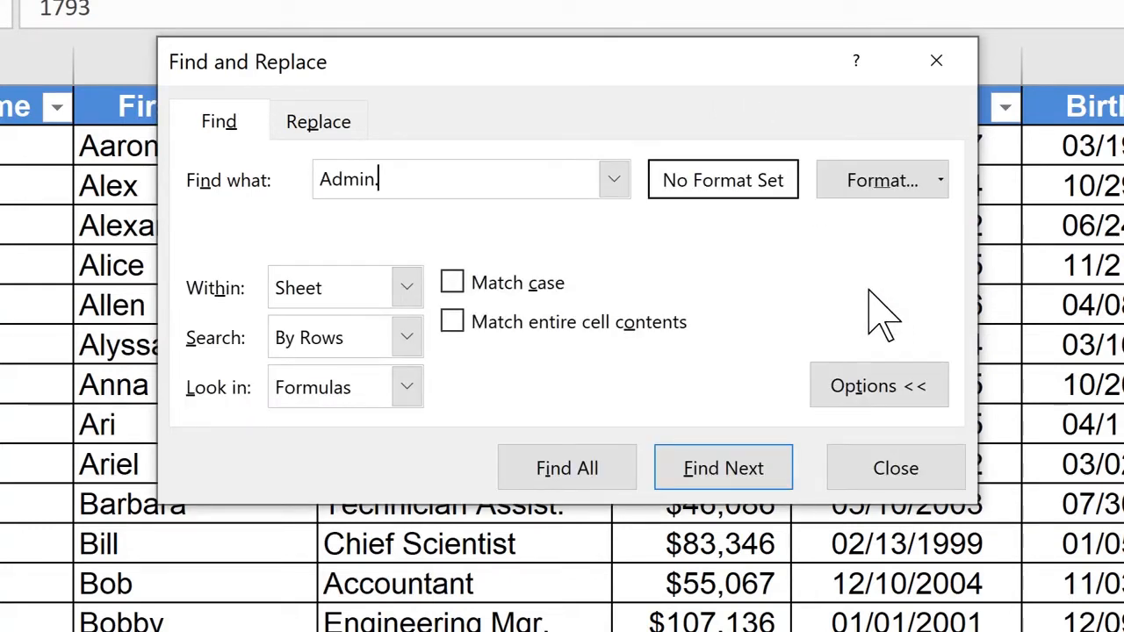
- Keep the search within the sheet, turn on case matching, and find the next Admin. match
left_click(409, 282)
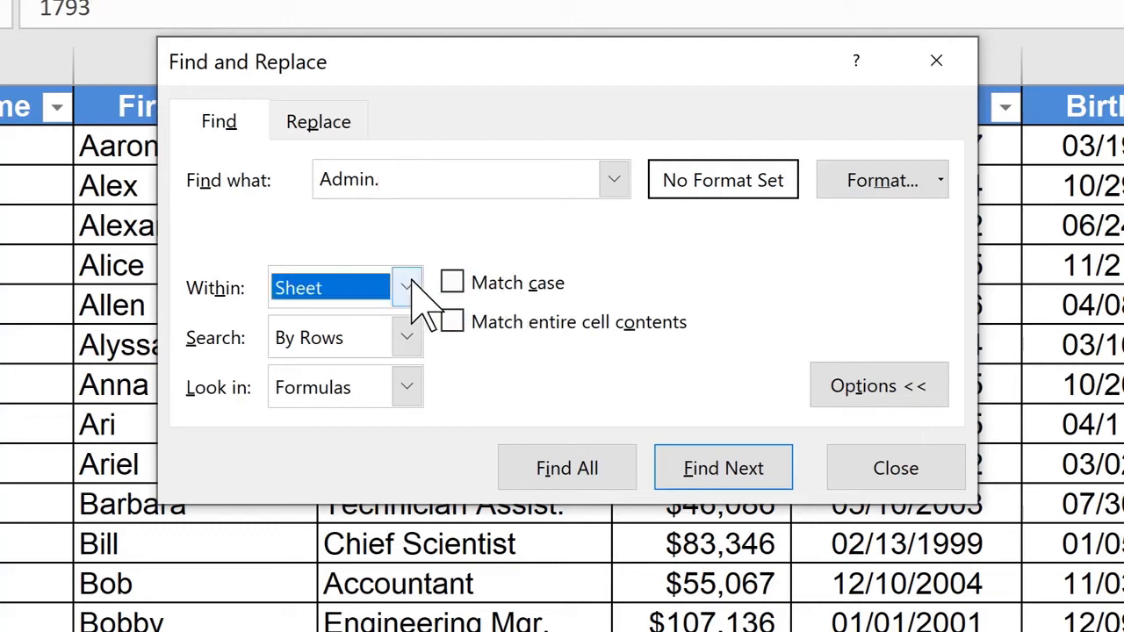
left_click(410, 282)
left_click(410, 282)
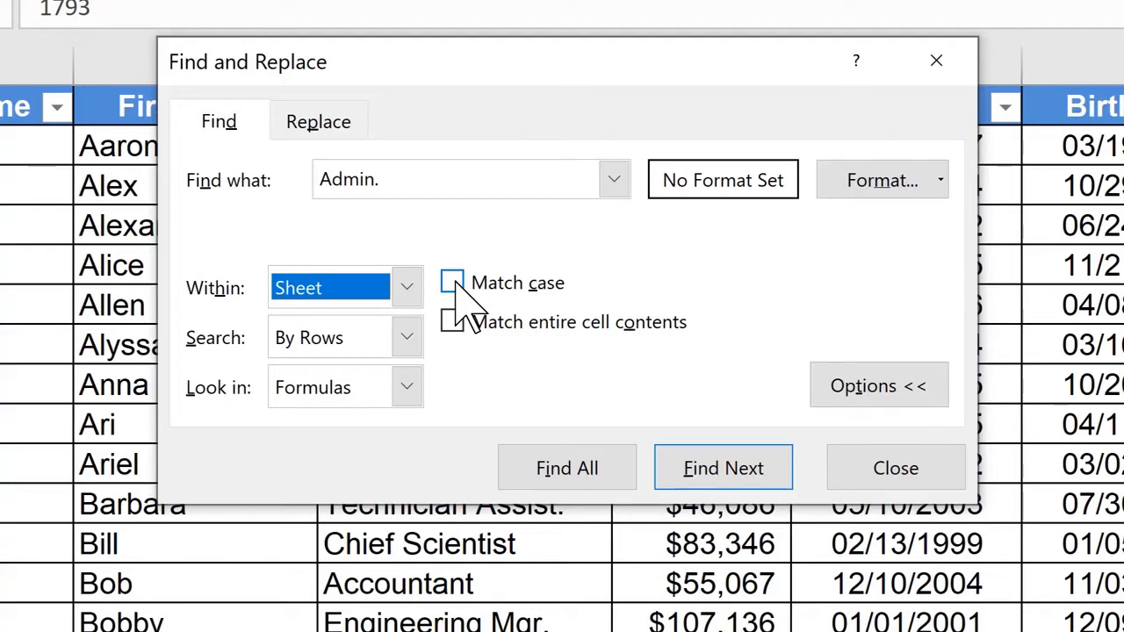
left_click(453, 281)
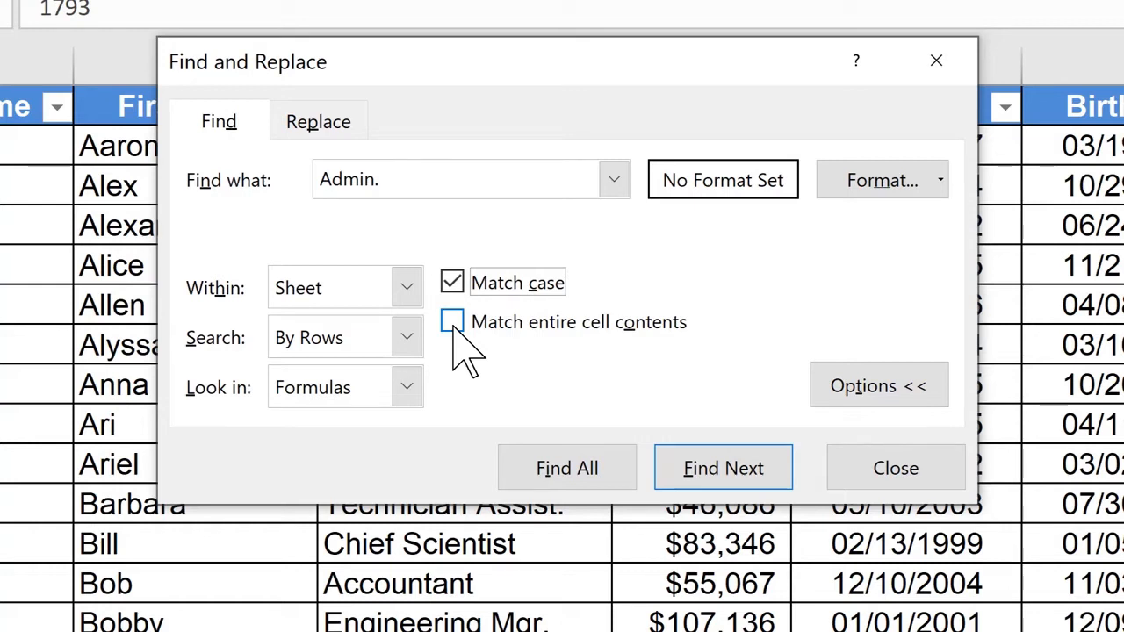
left_click(683, 472)
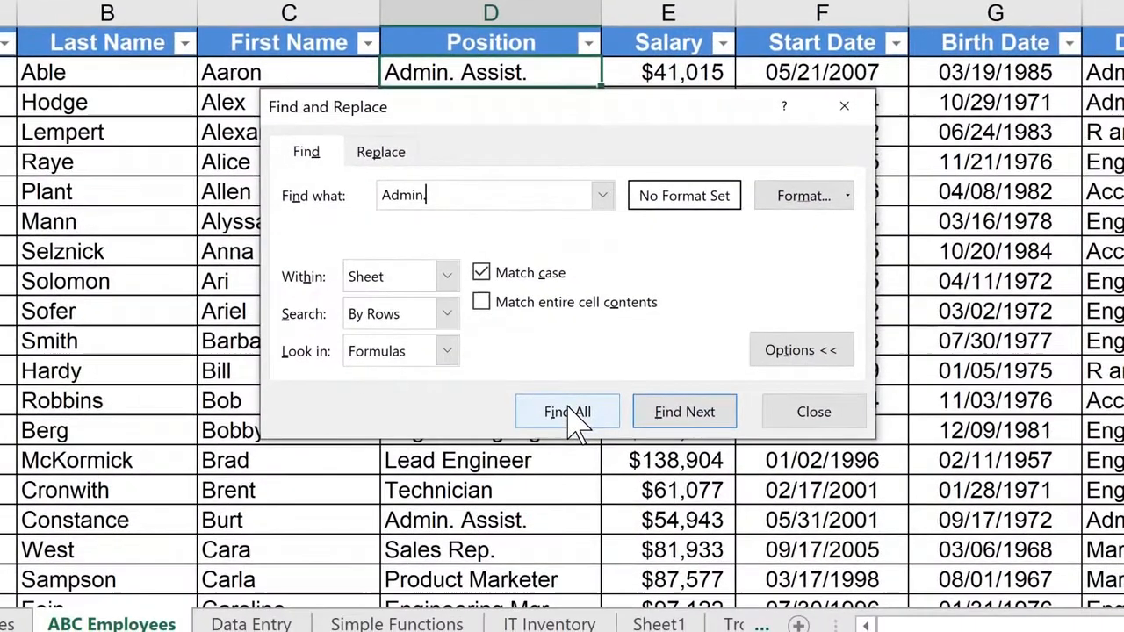
- List all Admin. matches, look through the results, and go to the match in cell D25
left_click(568, 407)
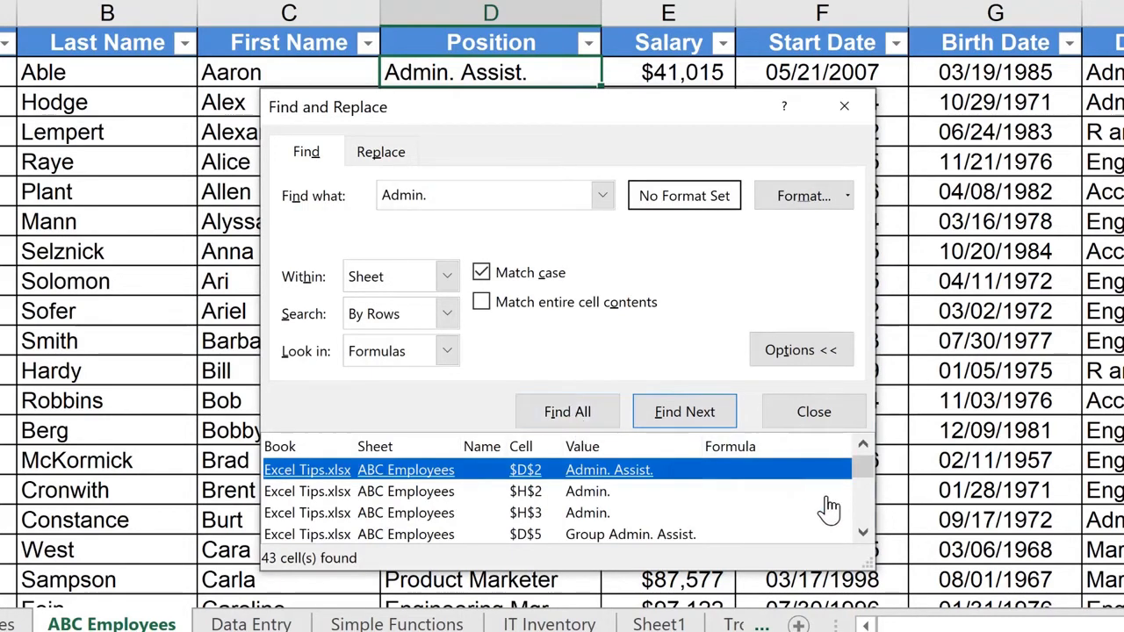
left_click(864, 535)
left_click(863, 535)
left_click(864, 535)
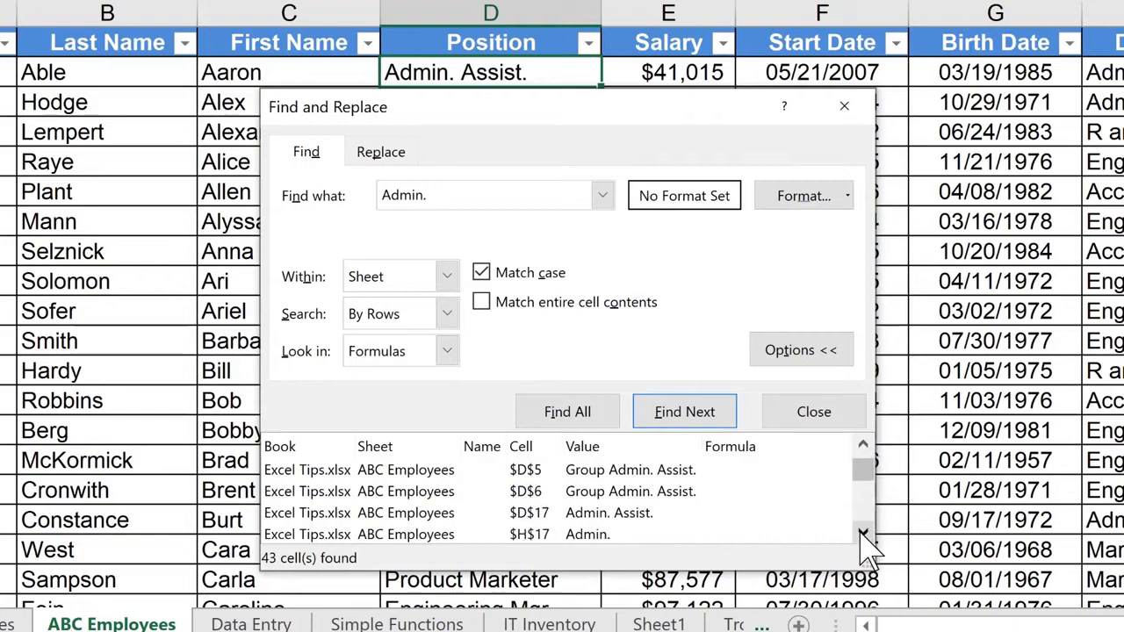
left_click(863, 535)
left_click(863, 535)
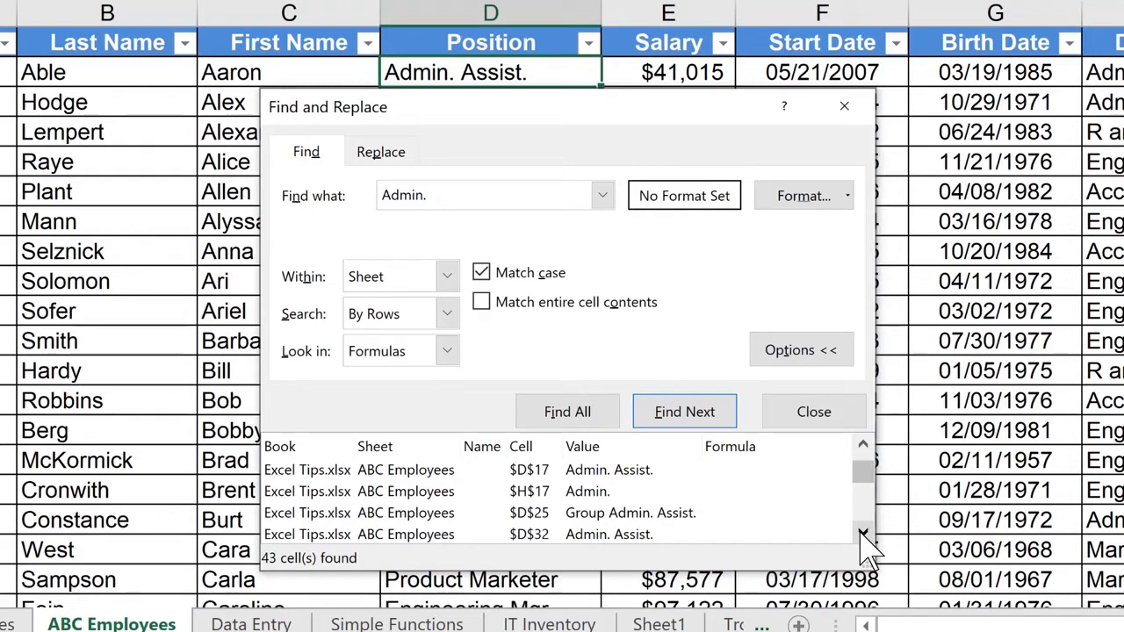
double_click(863, 533)
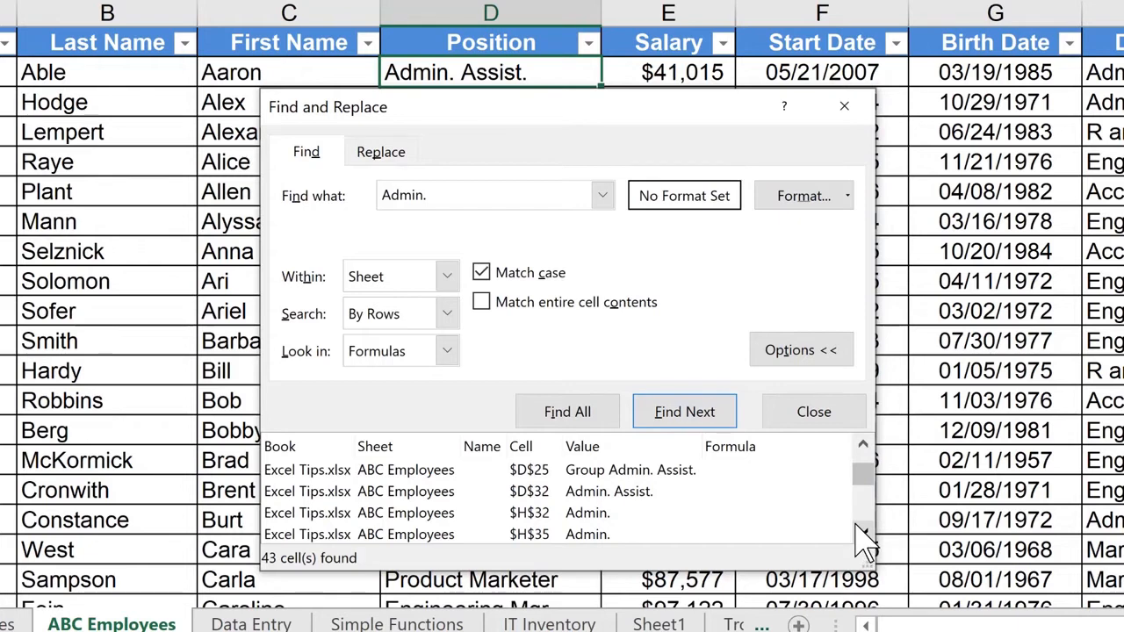
left_click(530, 479)
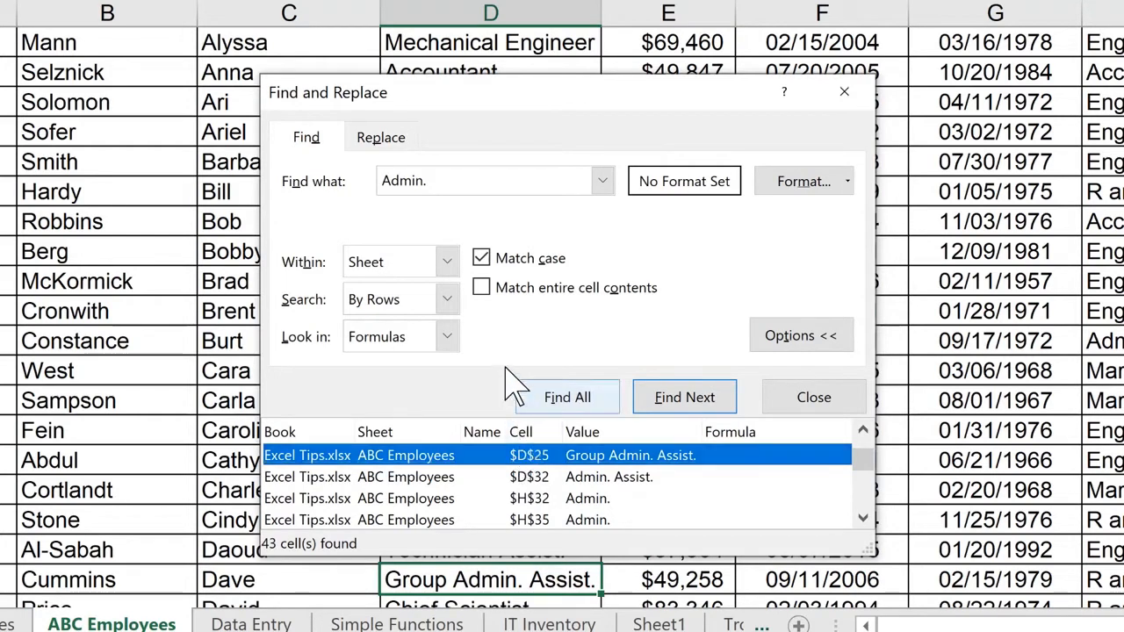
- List only the Admin. matches that make up entire cell contents, and replace them all with Administration
left_click(483, 296)
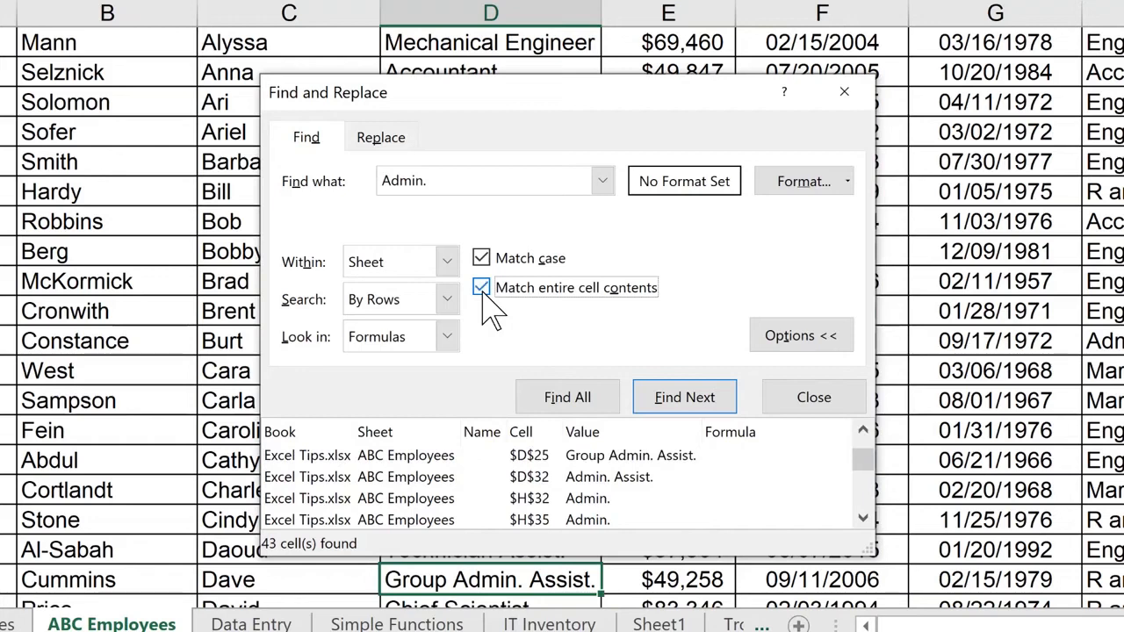
left_click(567, 401)
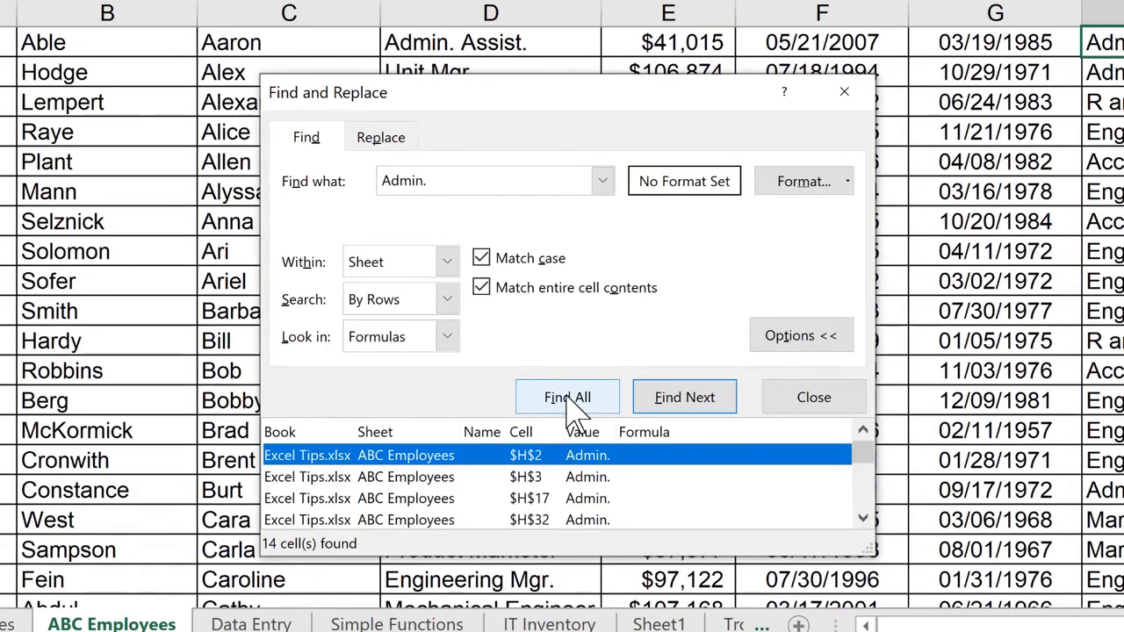
left_click(382, 140)
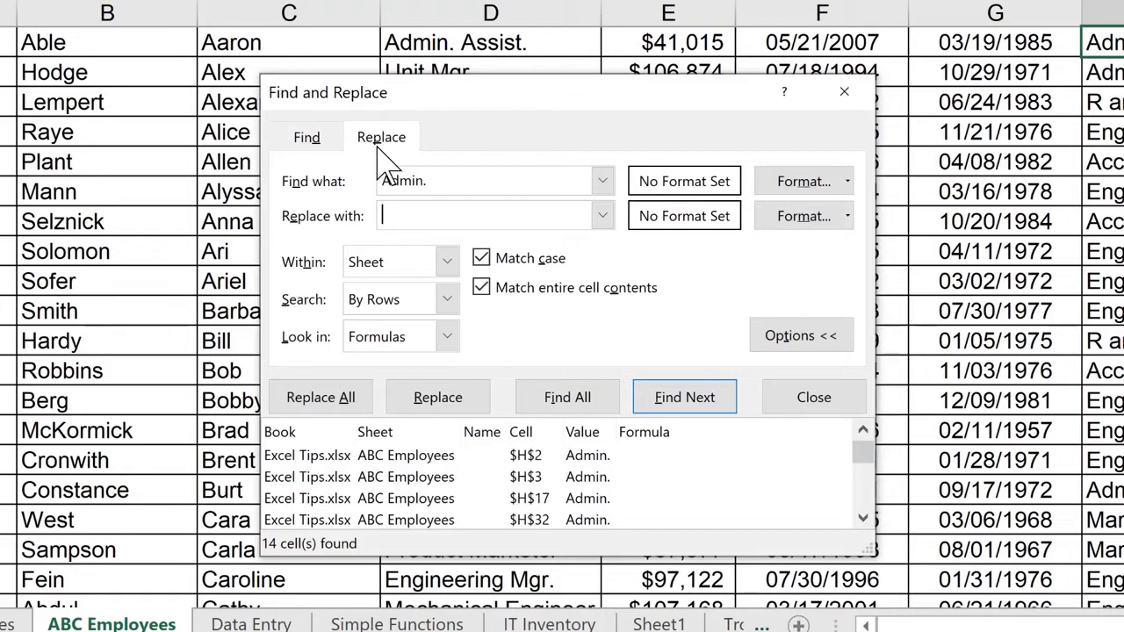
type("Administration")
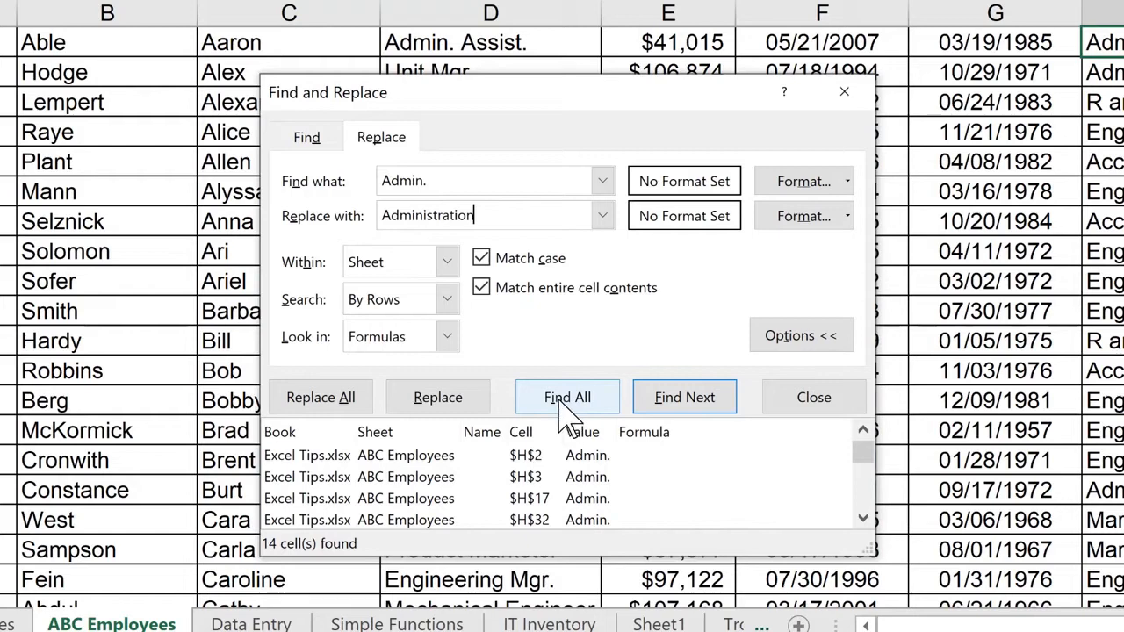
left_click(348, 409)
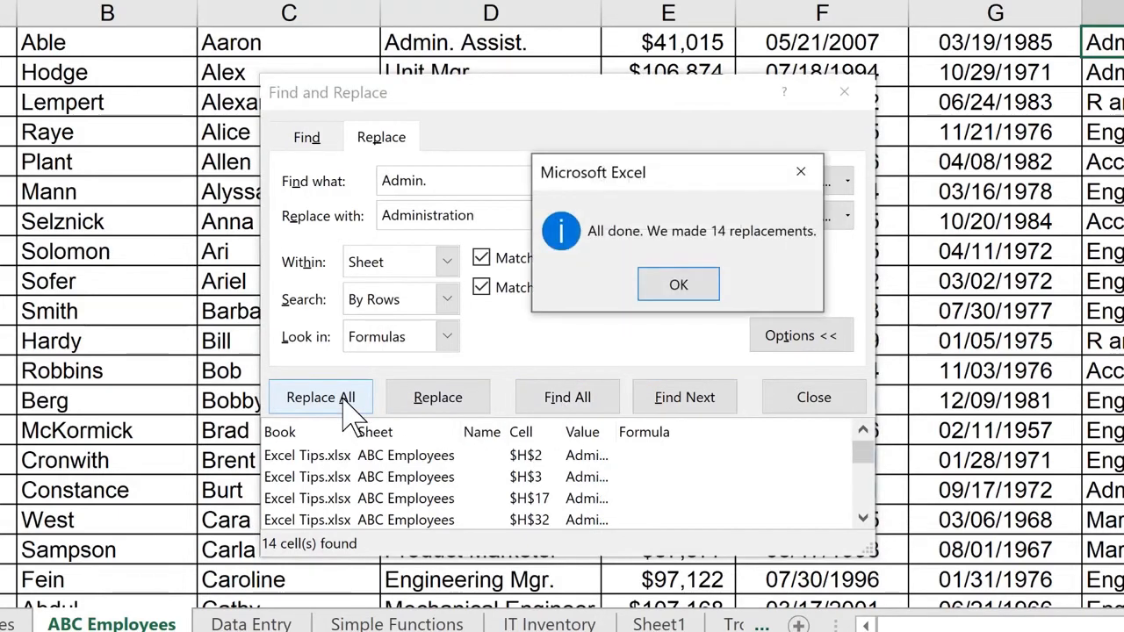
left_click(679, 283)
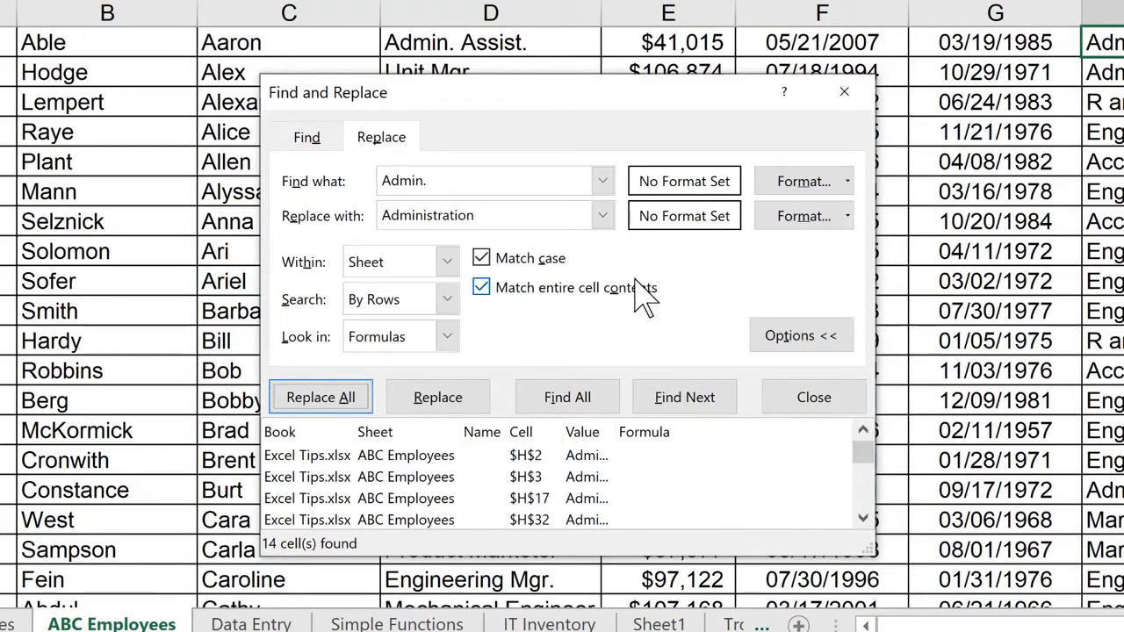
- Change both the search text and the replacement text to Blue in Find and Replace
left_click(454, 179)
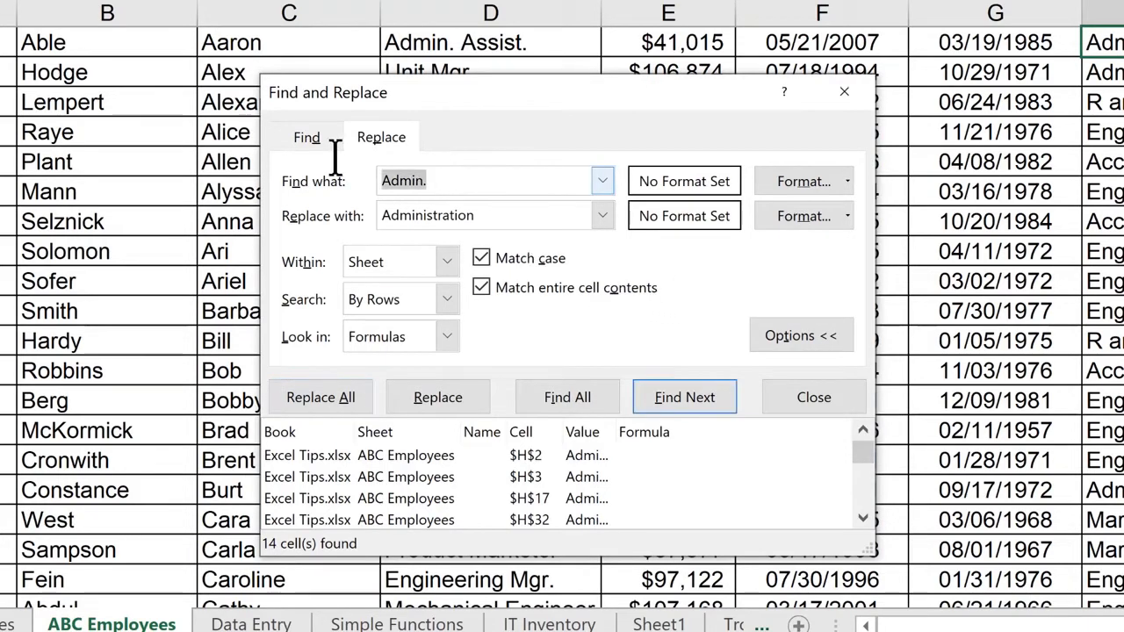
type("Blue")
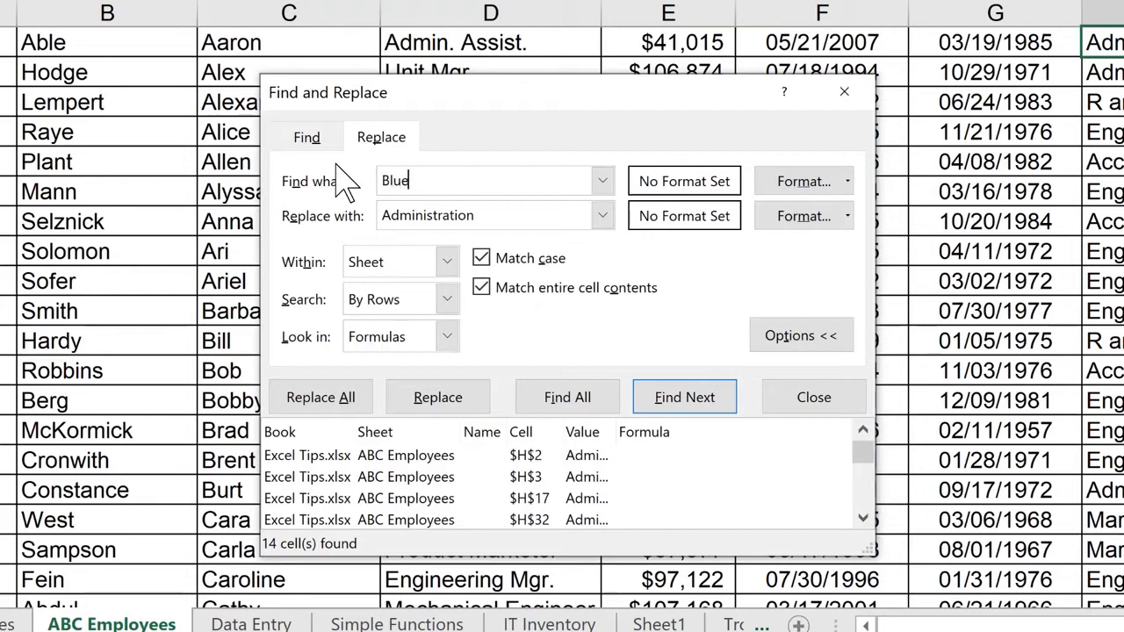
key("Tab")
type("Blue")
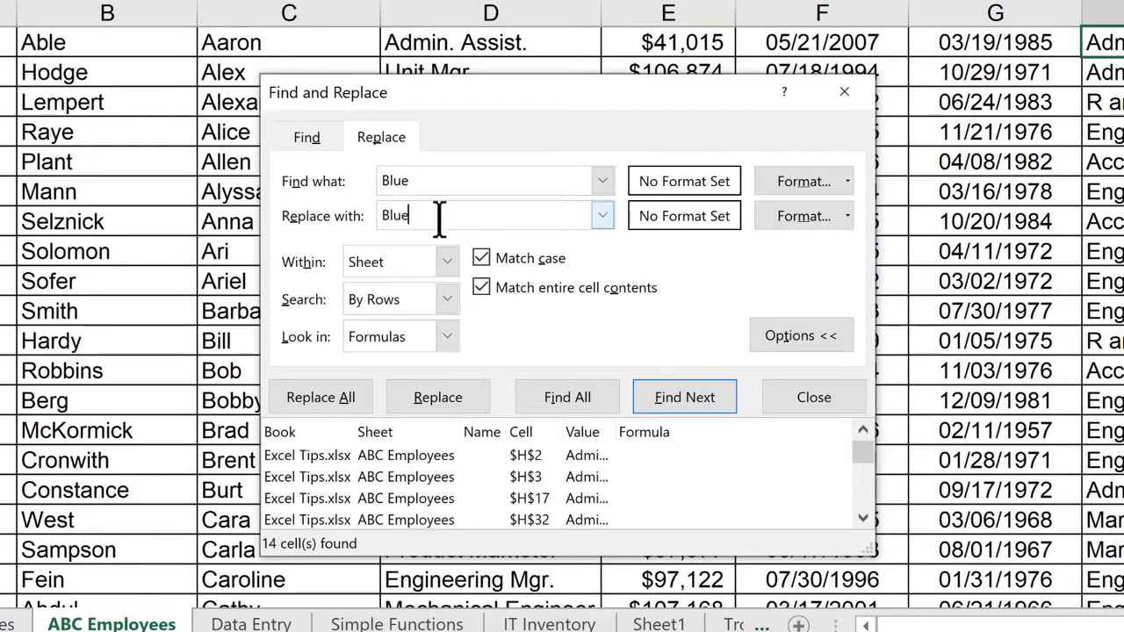
- Set the replacement format to a blue theme font color with the Bold Italic font style
left_click(848, 217)
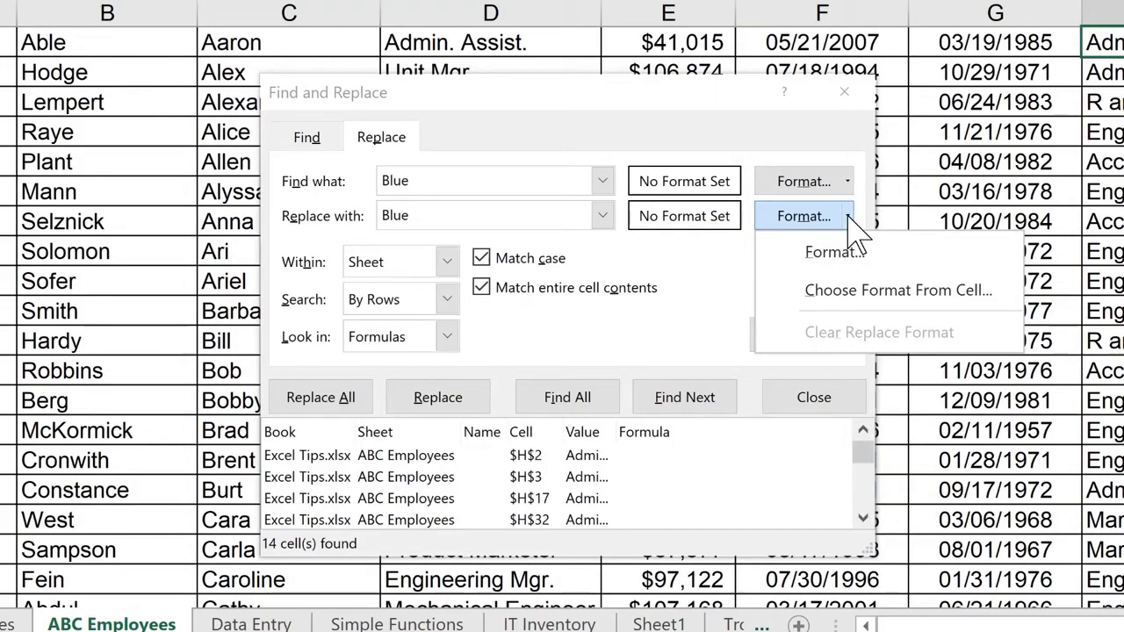
left_click(826, 245)
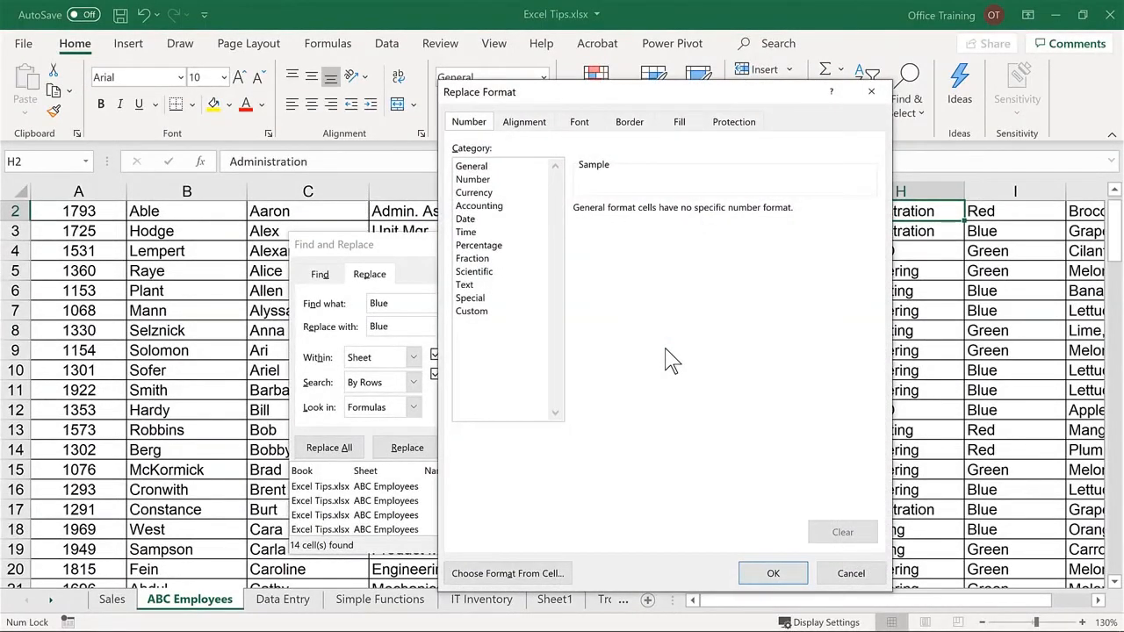
left_click(582, 128)
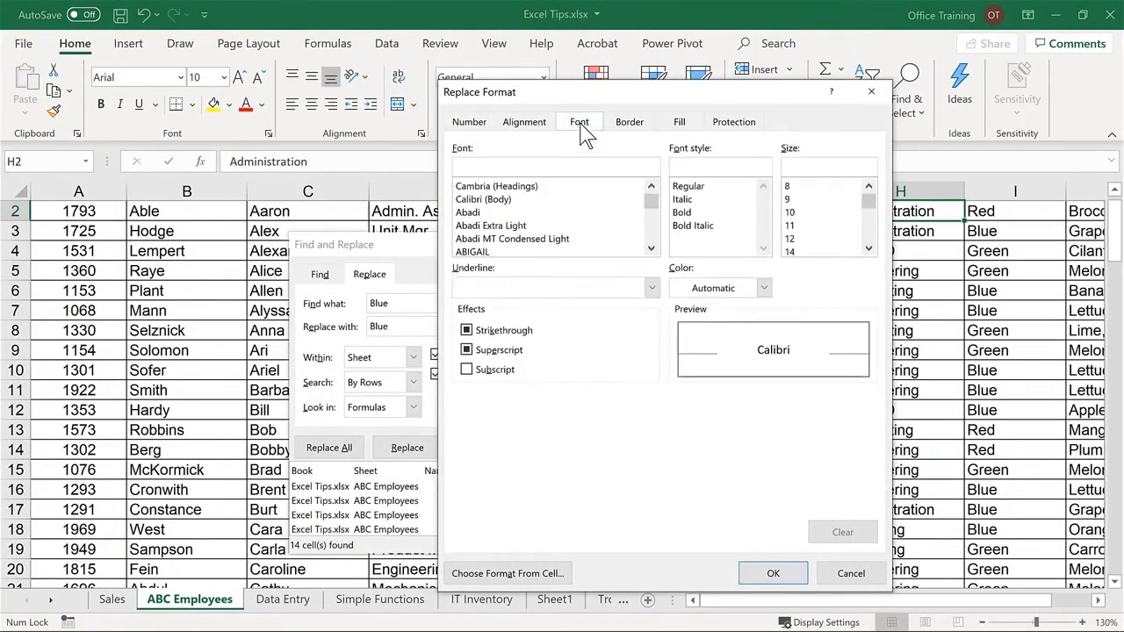
left_click(692, 289)
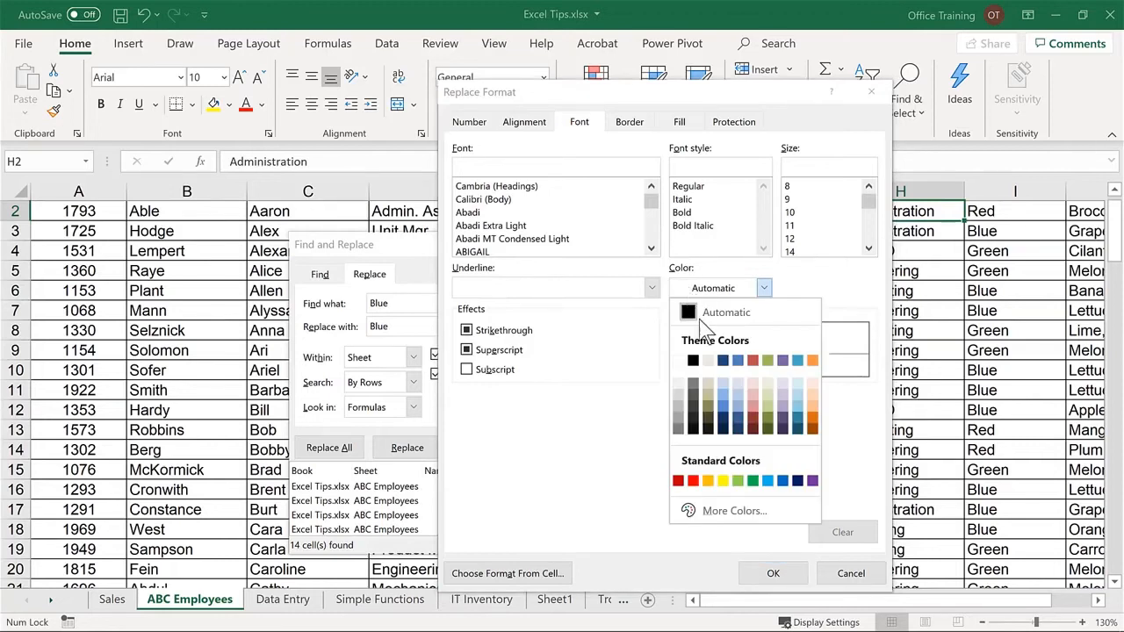
left_click(723, 407)
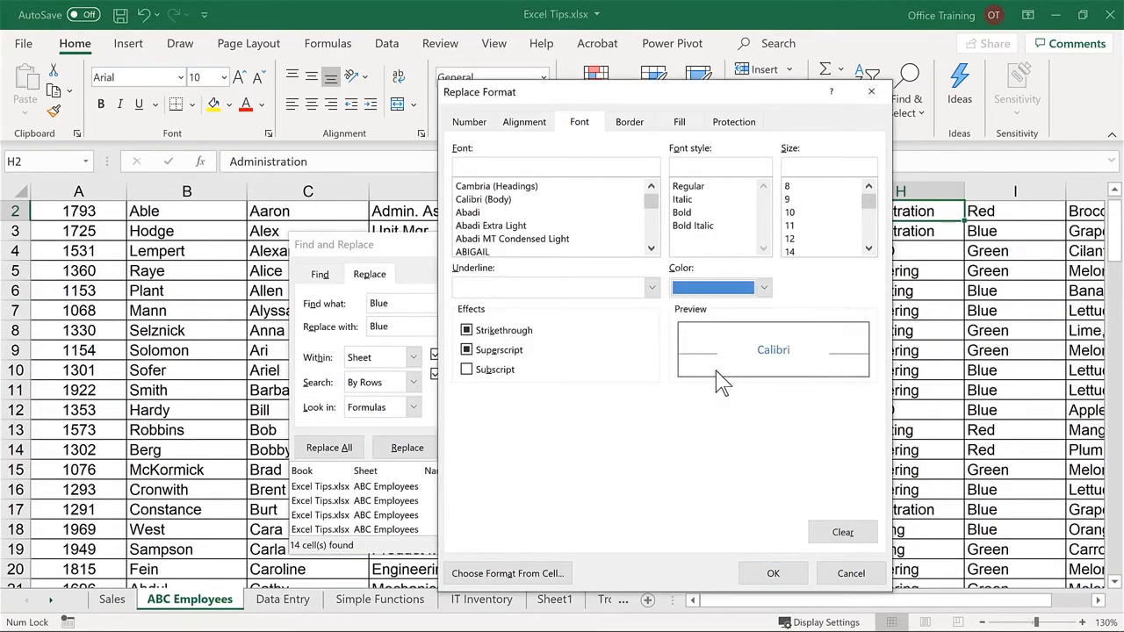
left_click(705, 227)
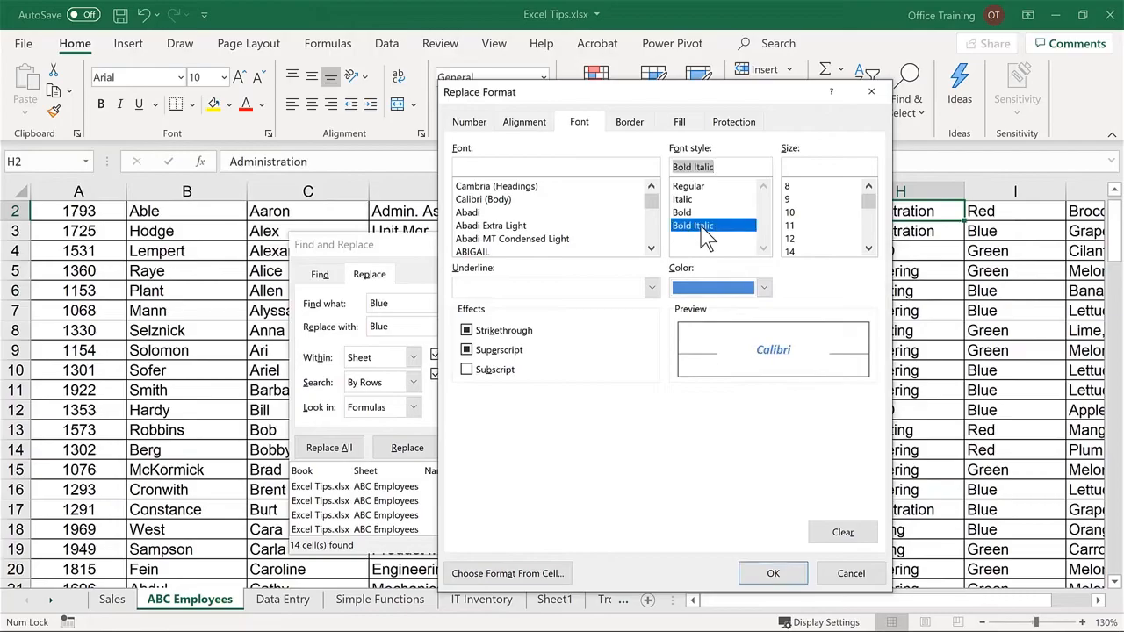
left_click(772, 575)
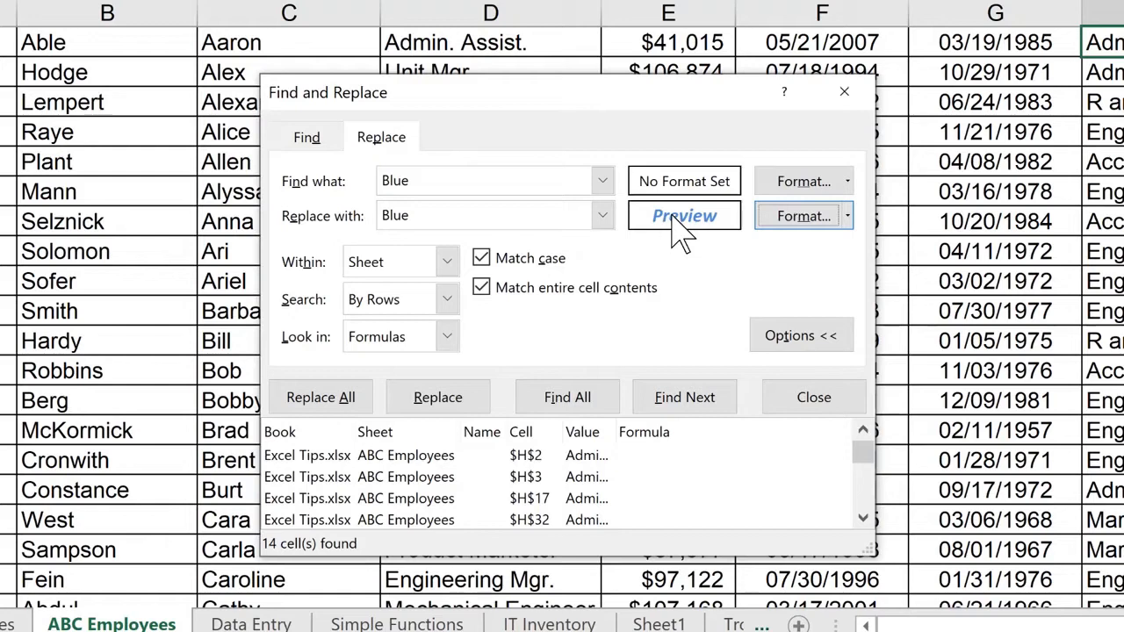
- List all cells containing Blue on the ABC Employees sheet and replace them all with the formatted Blue
left_click(567, 399)
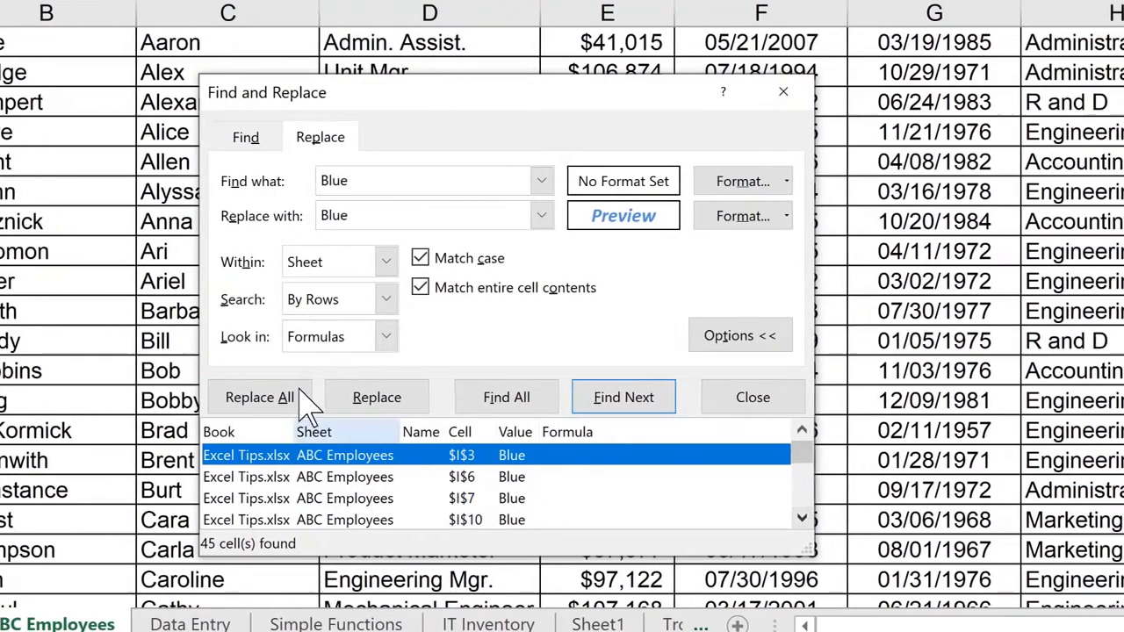
left_click(299, 398)
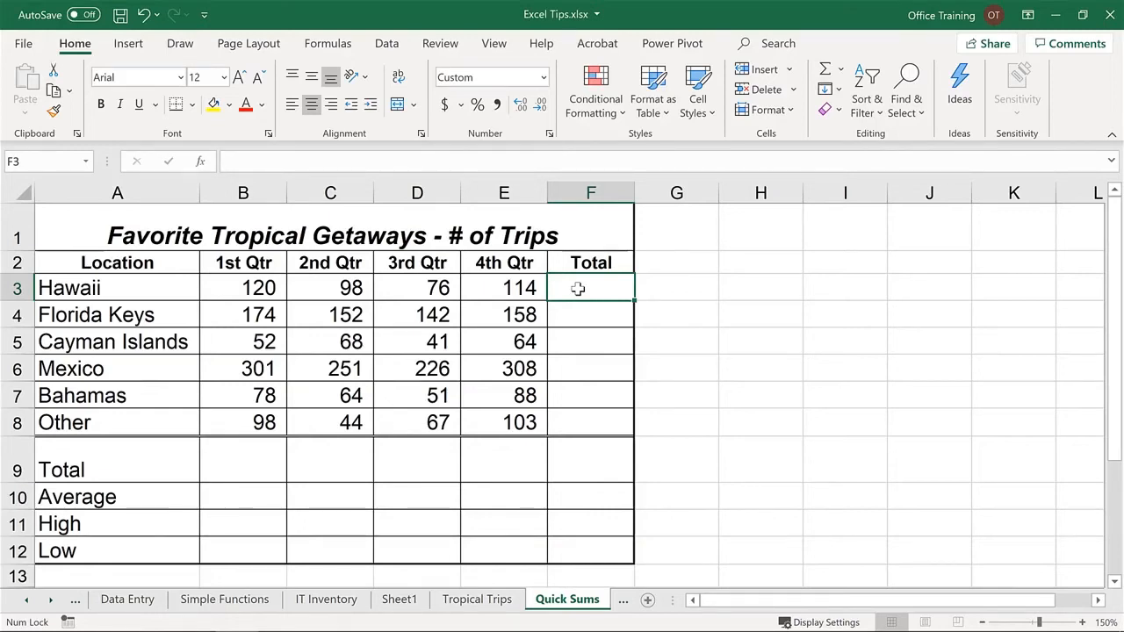
- Sum Hawaii's four quarters, B3:E3, in F3 of the Quick Sums sheet with AutoSum and inspect the resulting formula
key("alt+equal")
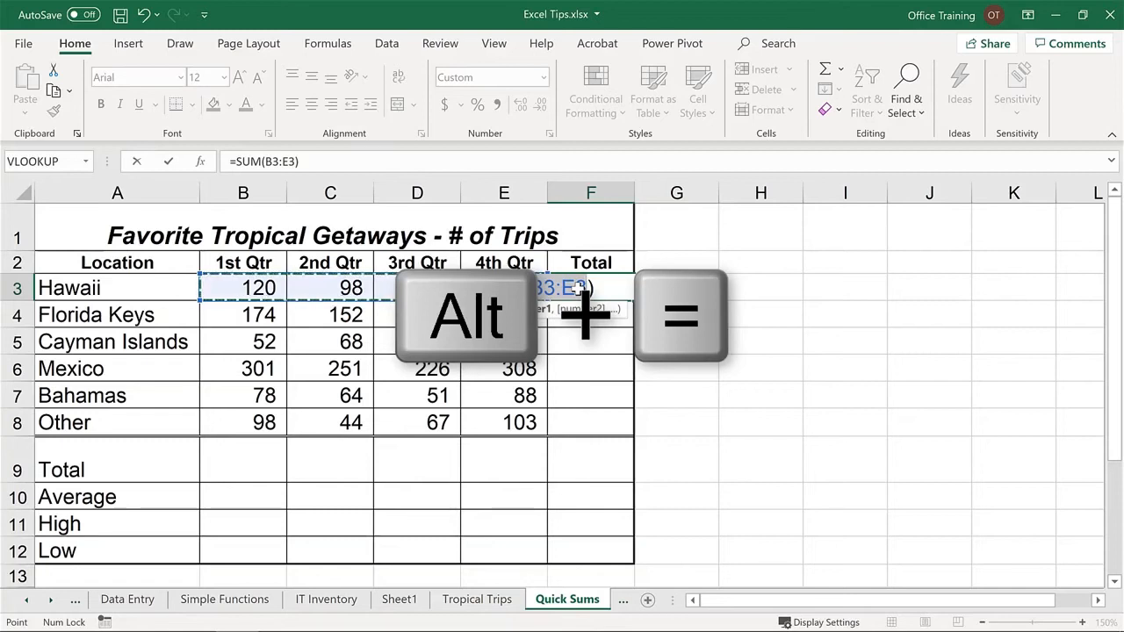
key("Return")
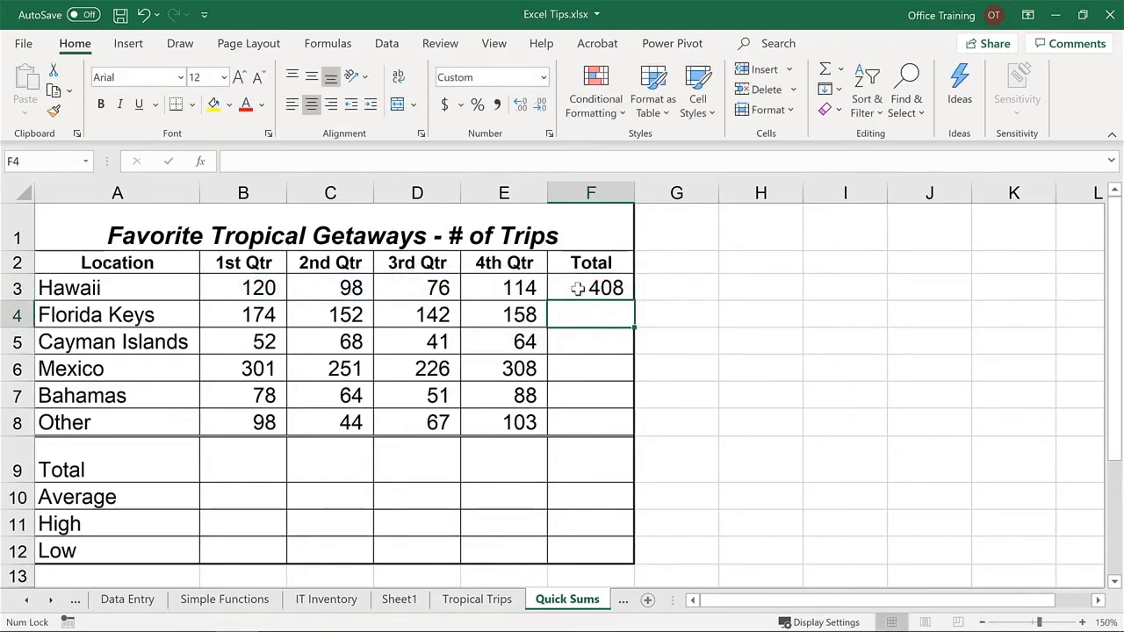
left_click(577, 288)
double_click(578, 288)
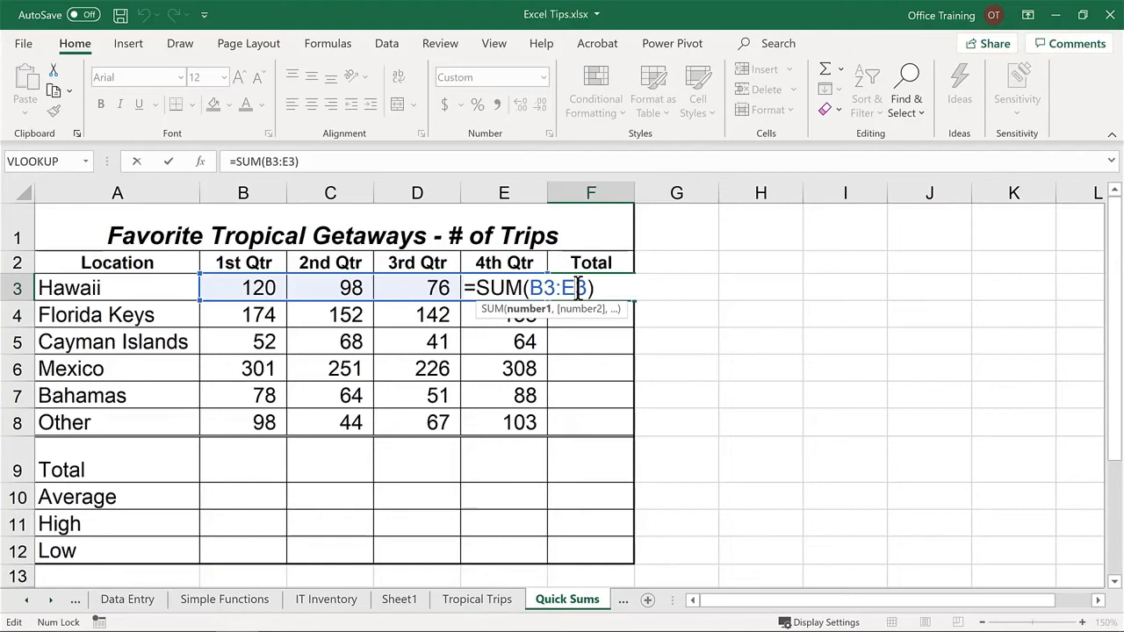
key("Escape")
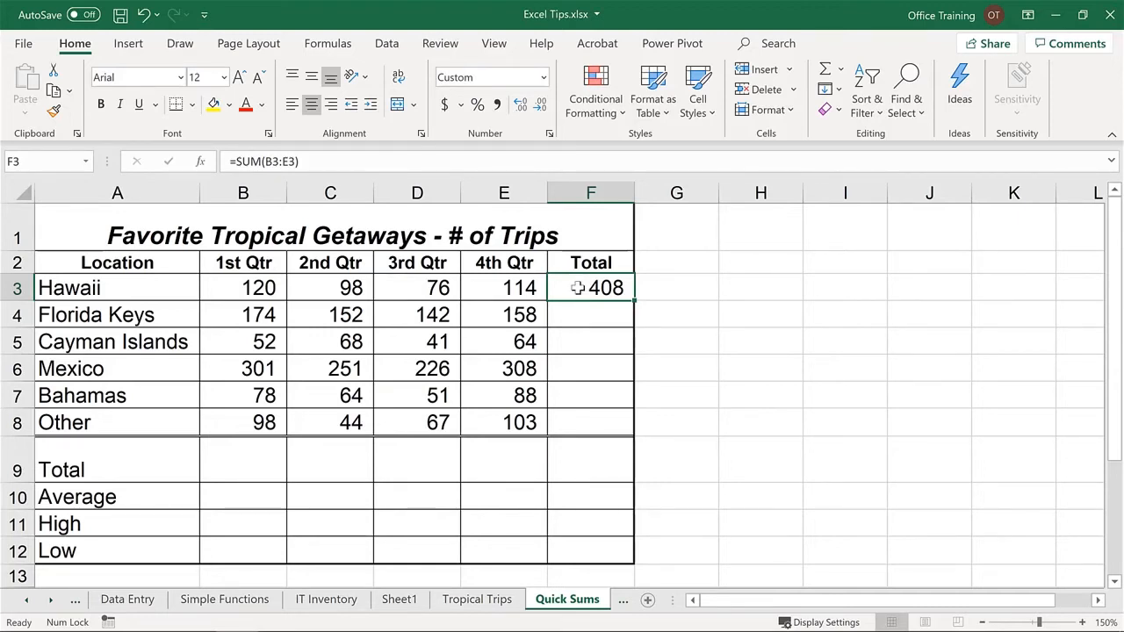
- AutoSum the range B3:F9 to fill in the row totals and the quarterly totals at once
left_click(252, 287)
left_click_drag(252, 288, 589, 462)
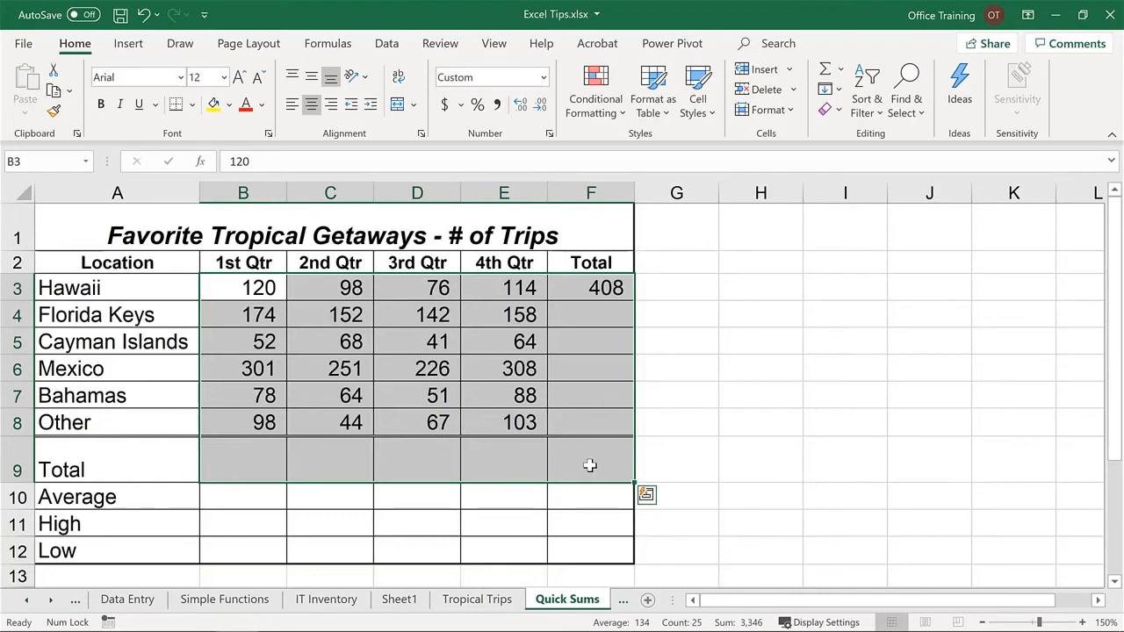
key("alt+equal")
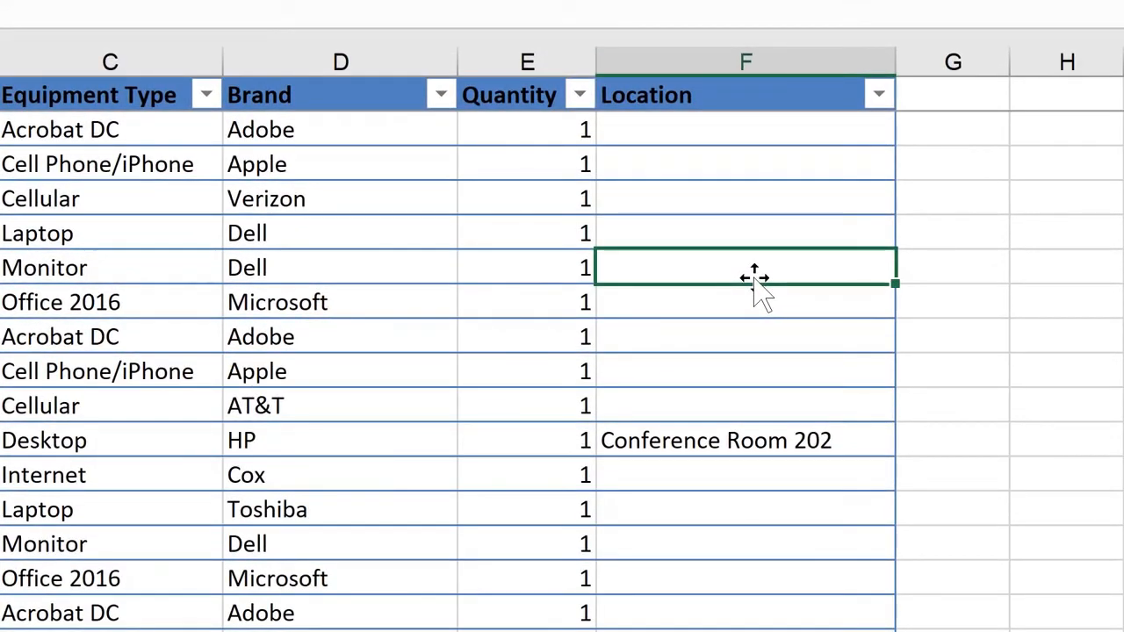
- Enter Supply Room as the location in F6 of the IT Inventory sheet, accepting the AutoComplete suggestion for Su
type("Su")
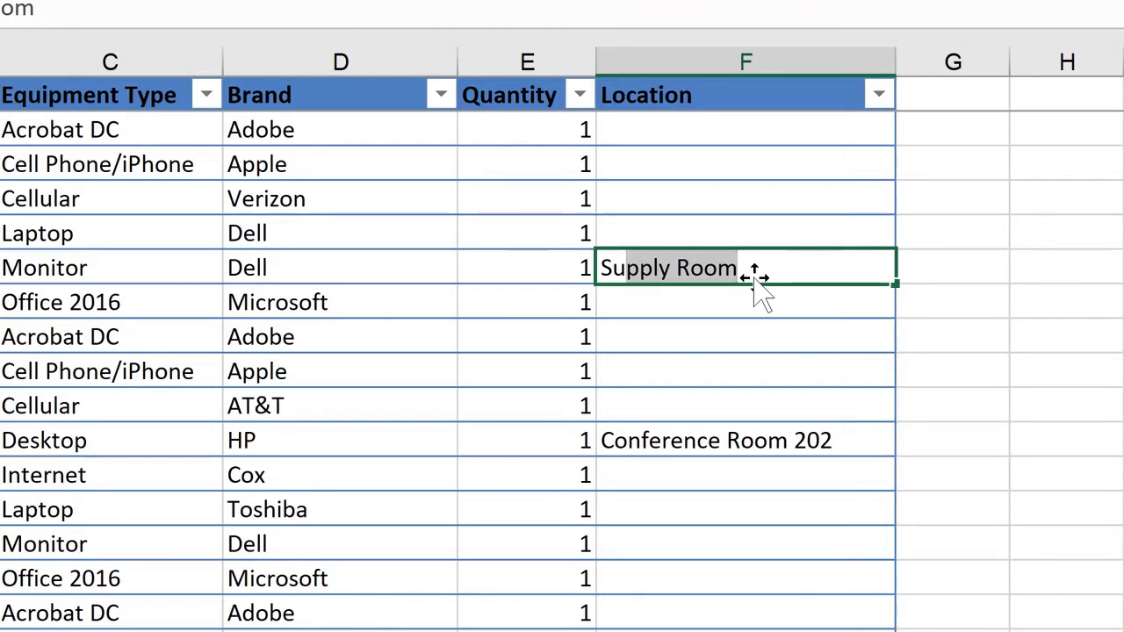
key("Return")
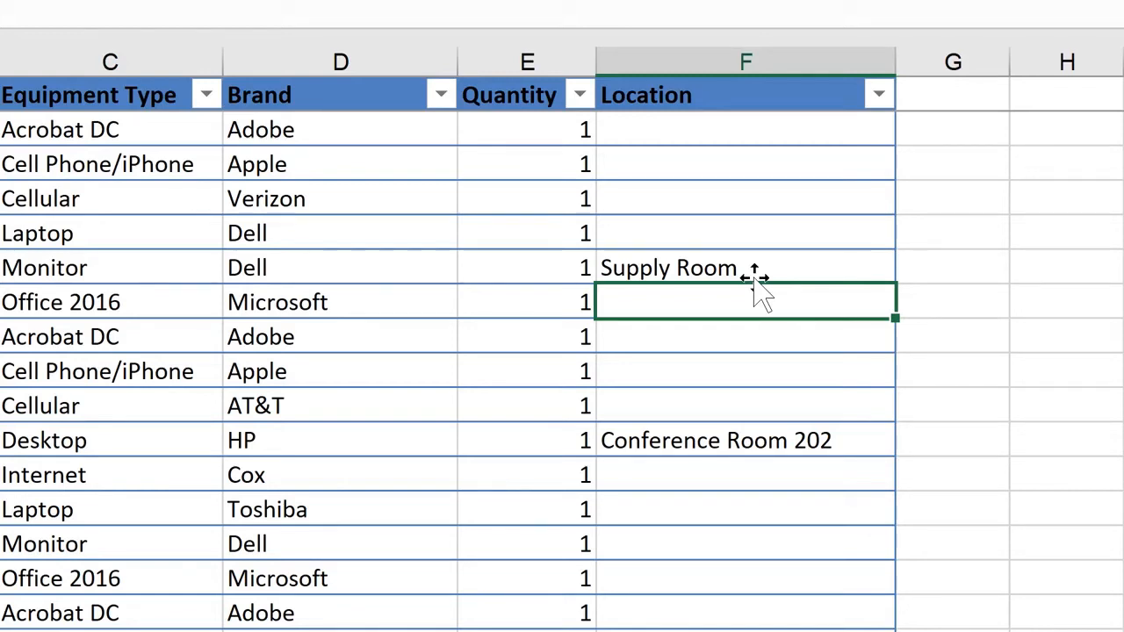
- Fill F7 with Conference Room 200, chosen from the list of existing Location entries
key("alt+Down")
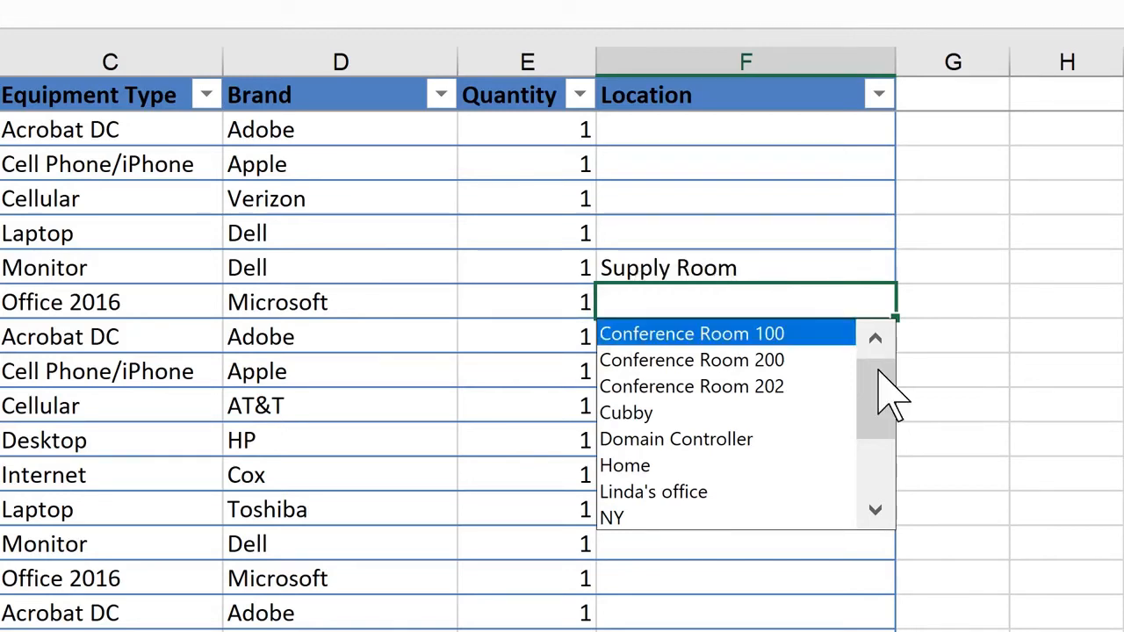
left_click_drag(879, 369, 903, 356)
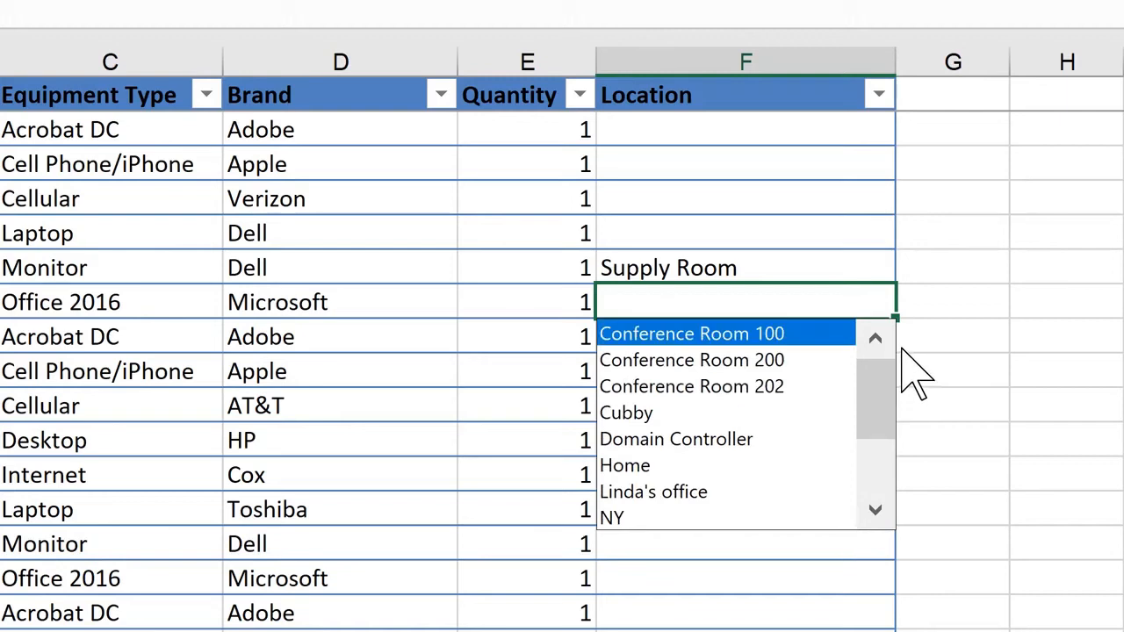
left_click(768, 360)
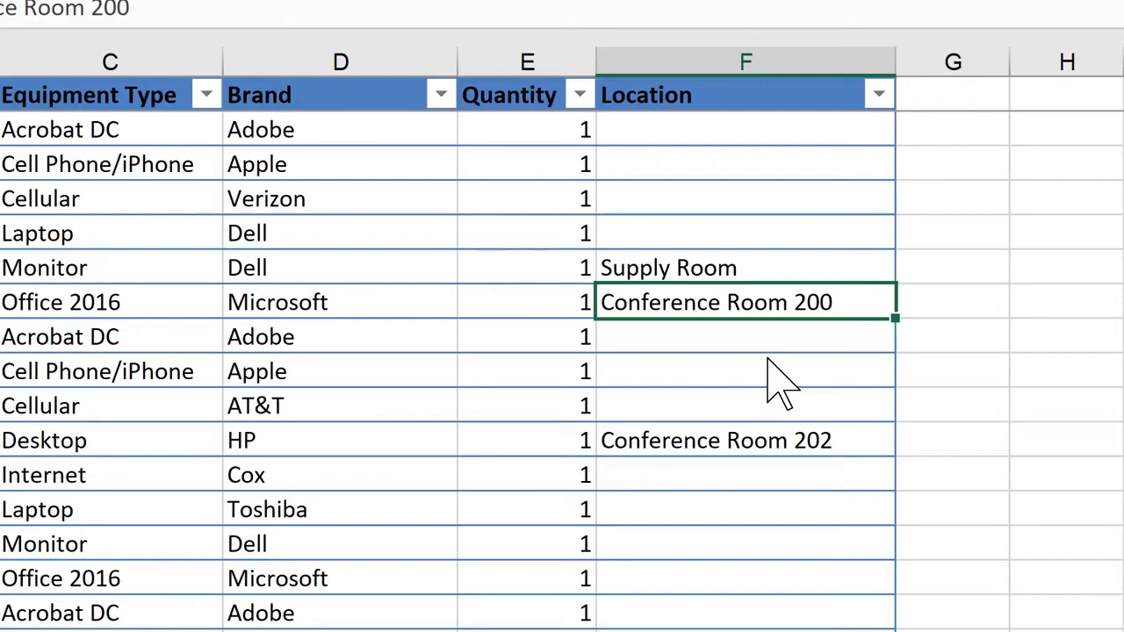
- Fill F8 with Conference Room 202, using Pick From Drop-down List
key("Down")
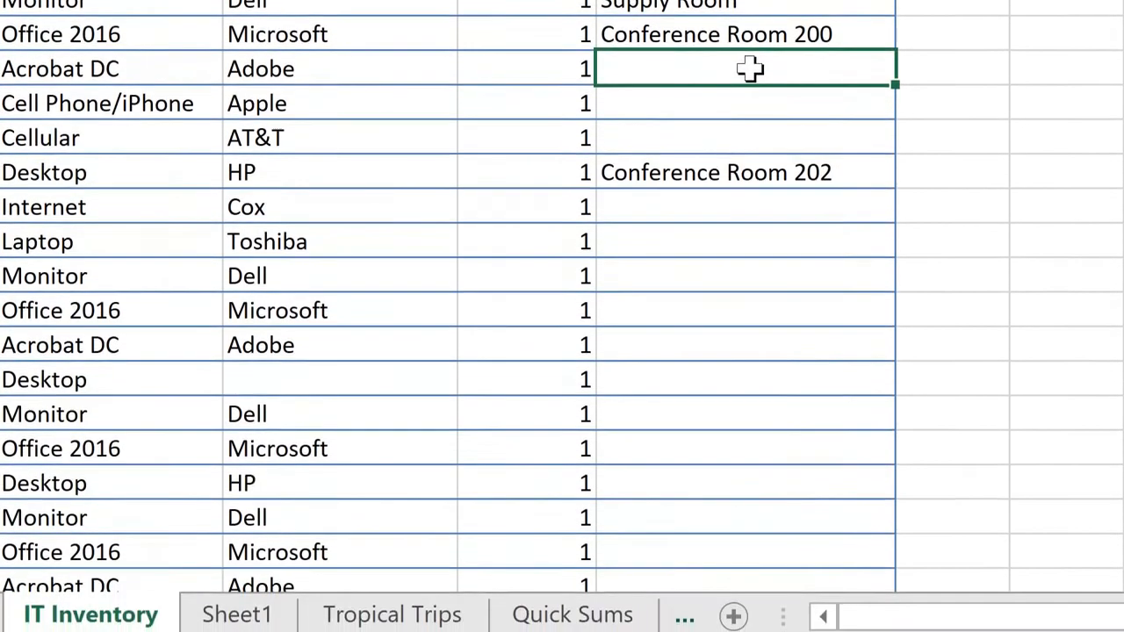
right_click(749, 70)
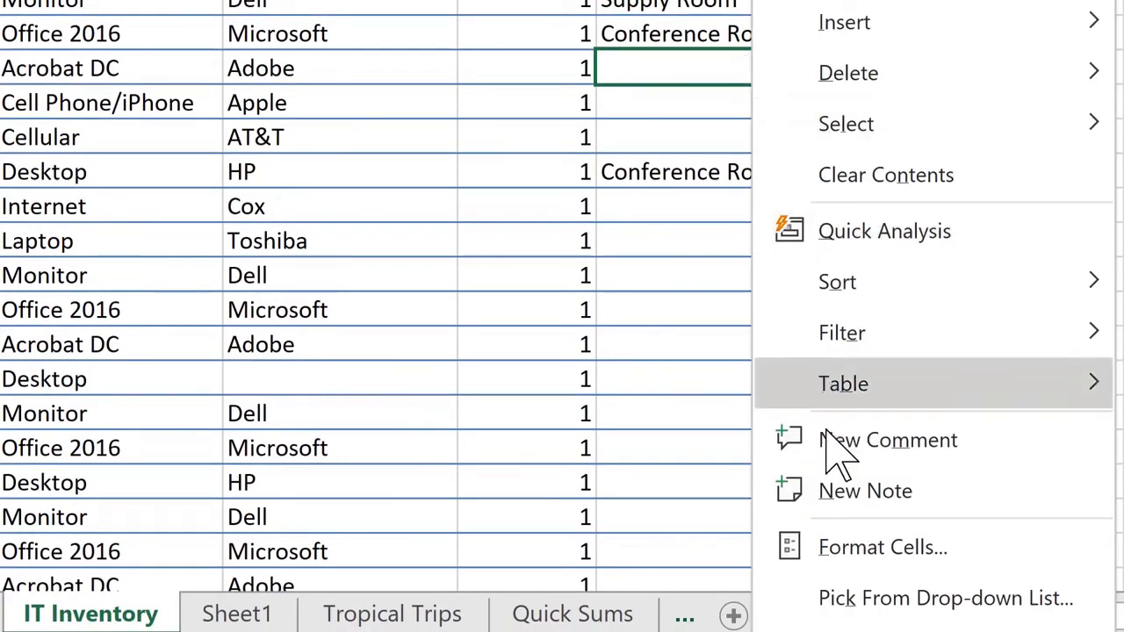
left_click(874, 600)
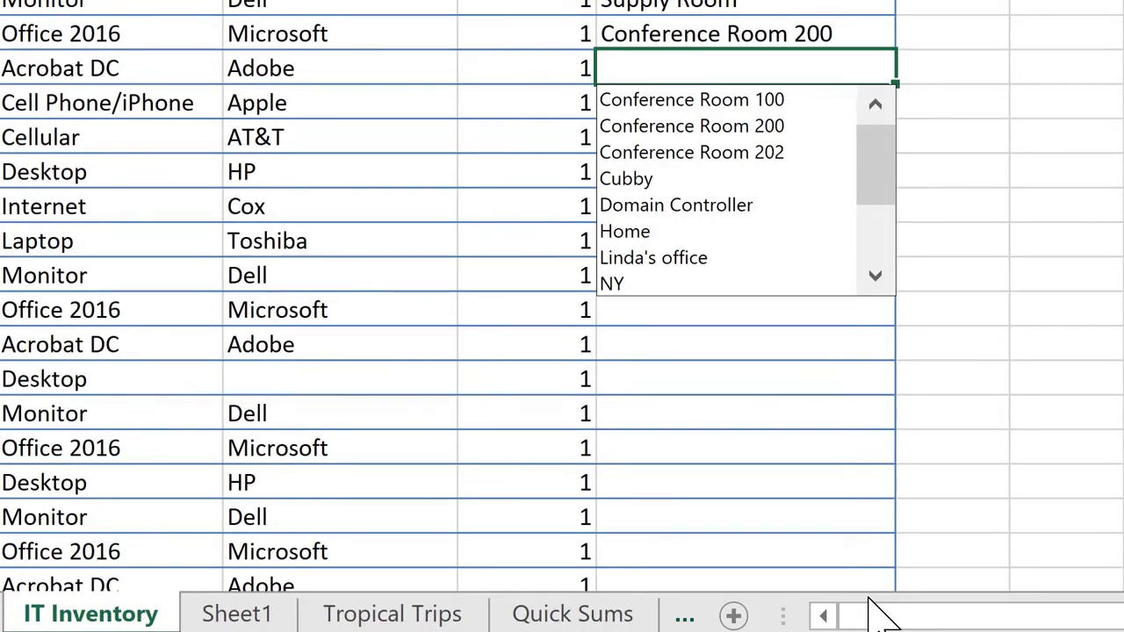
key("Down")
key("Down")
key("Down")
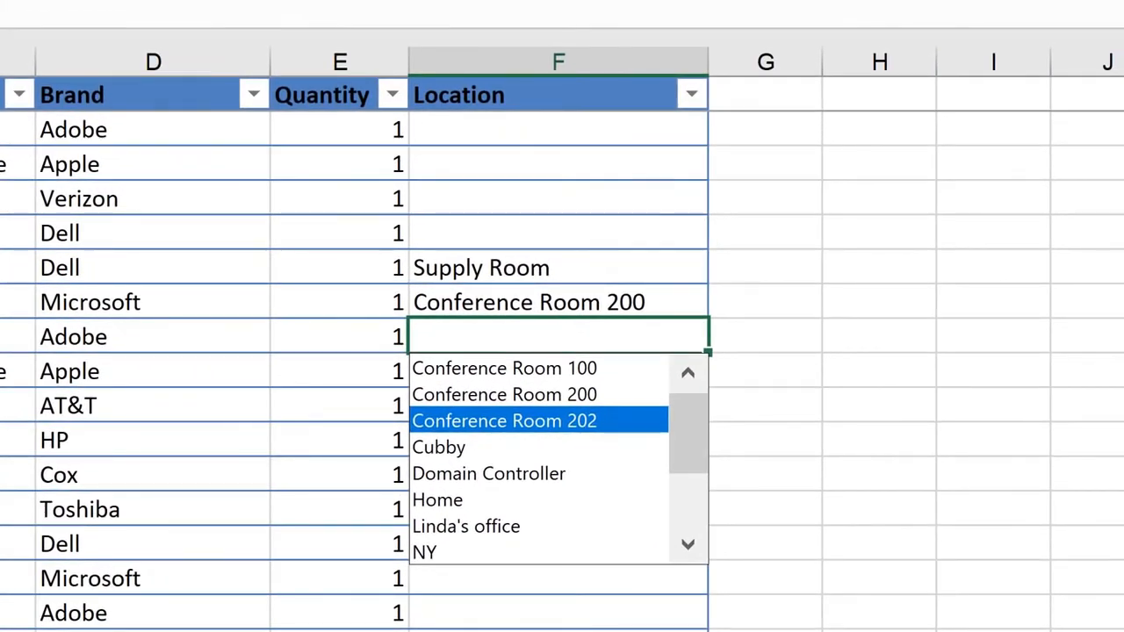
key("Return")
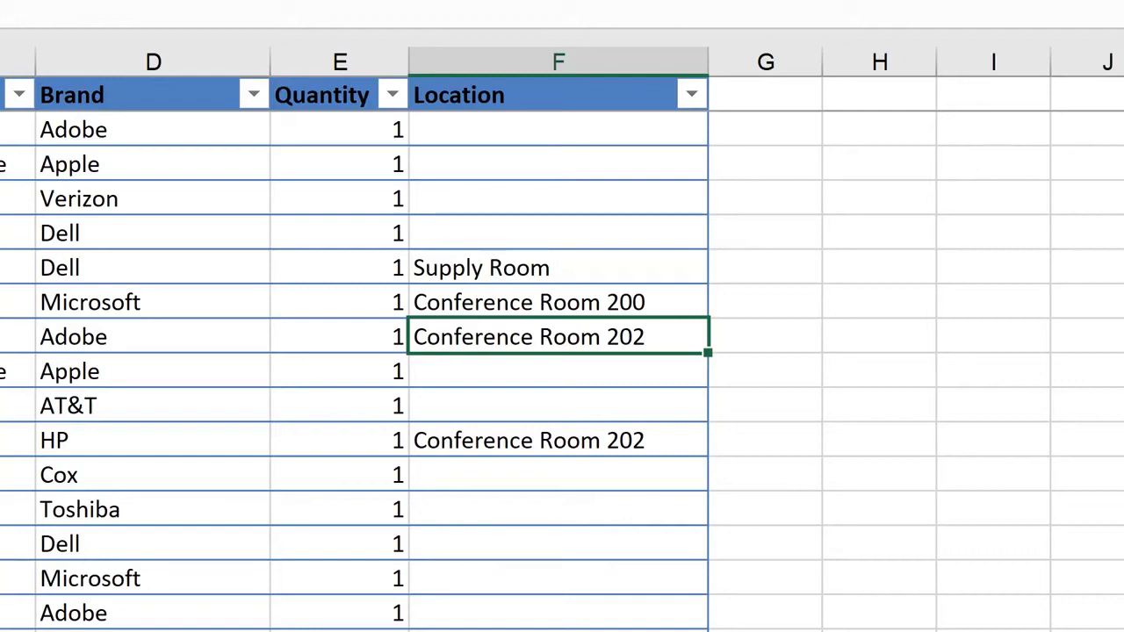
- Enter the misspelled word teh in the blank cell H8 to demonstrate AutoCorrect
key("Right")
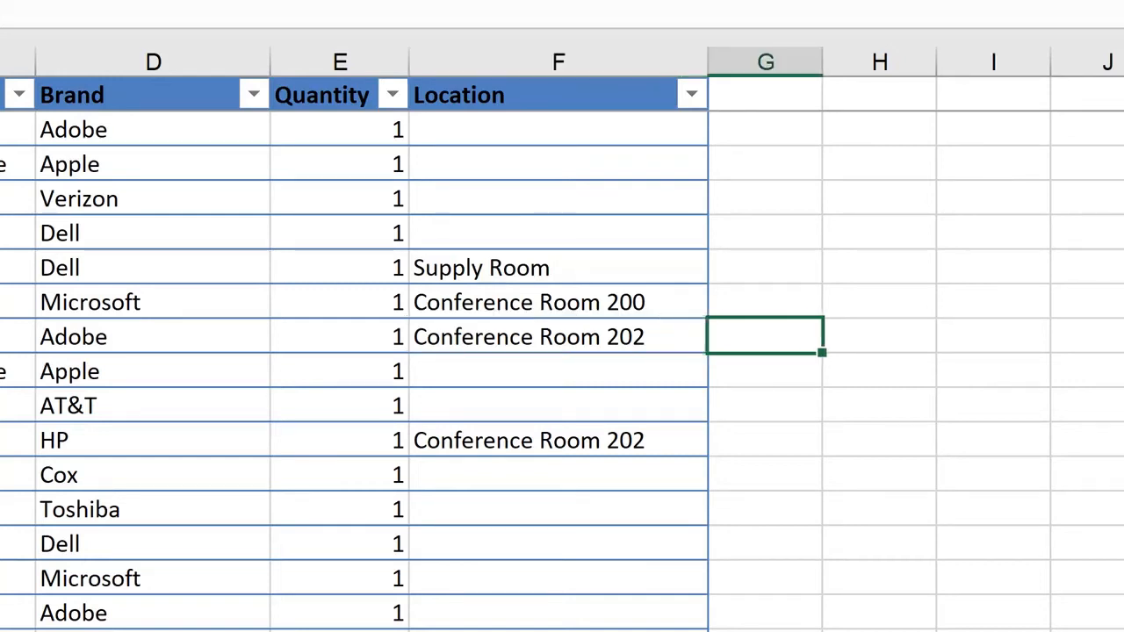
key("Right")
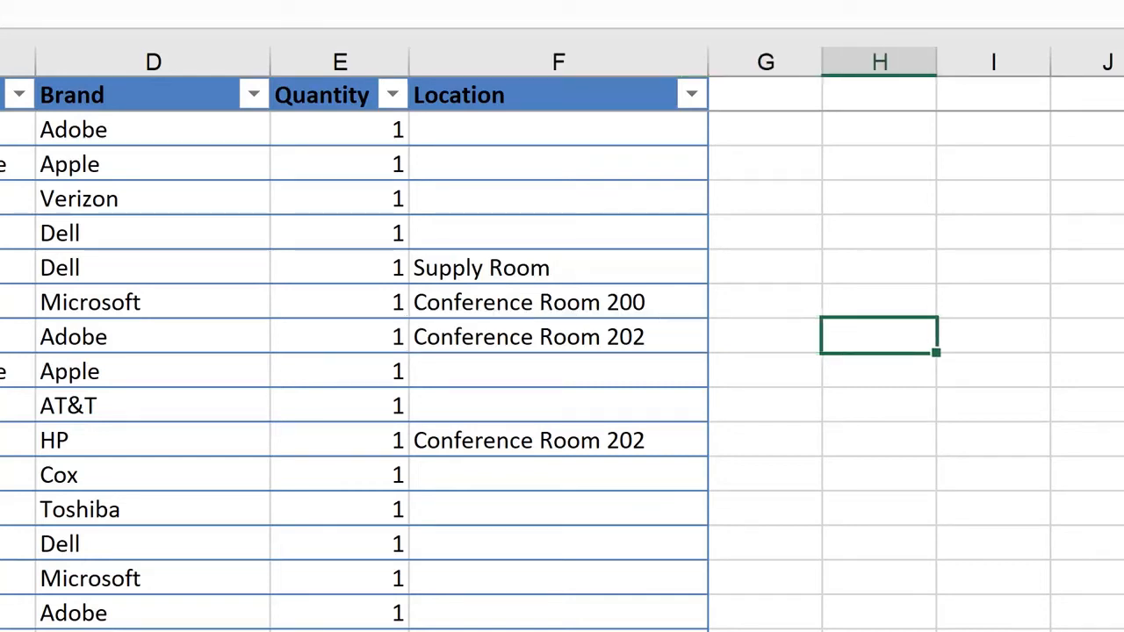
type("teh")
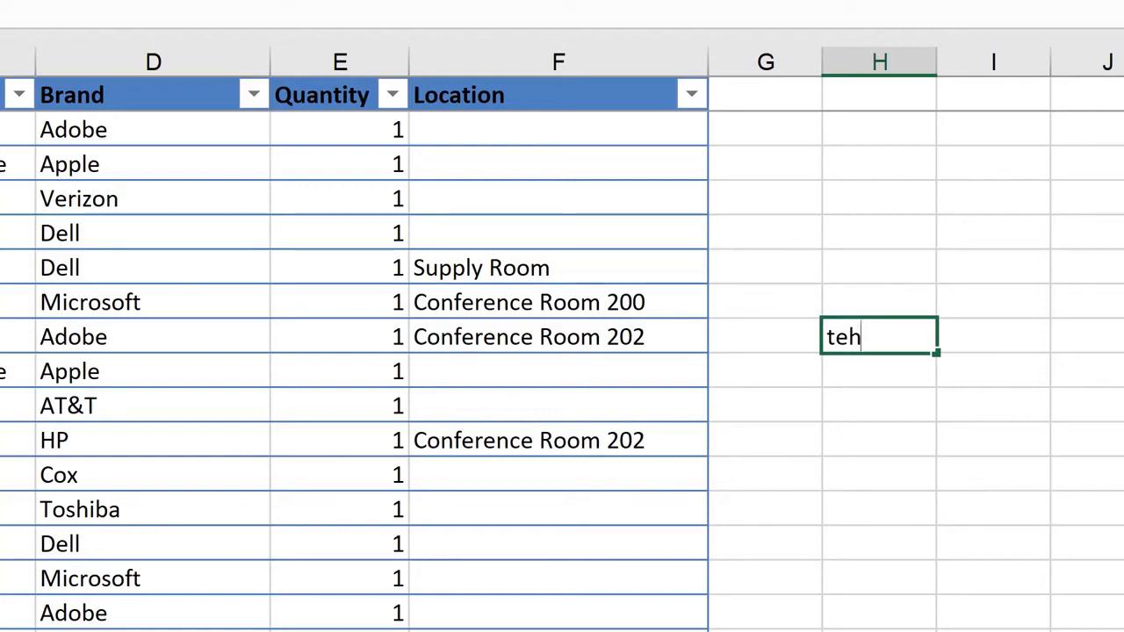
key("Return")
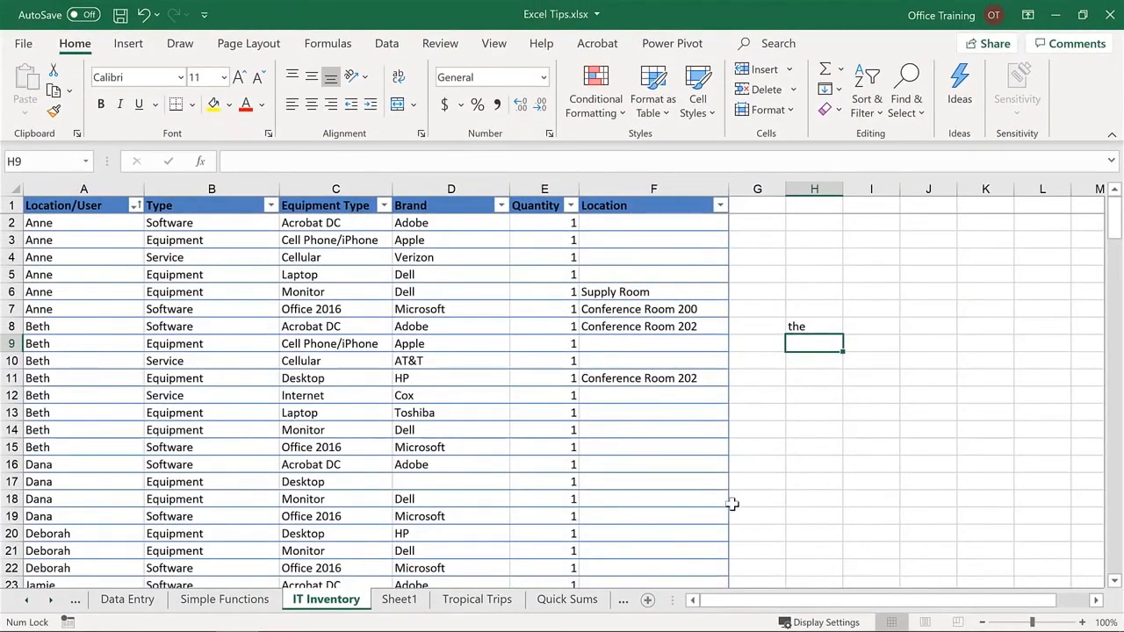
- Open the AutoCorrect options from the Proofing settings and select the existing abbout entry
left_click(24, 44)
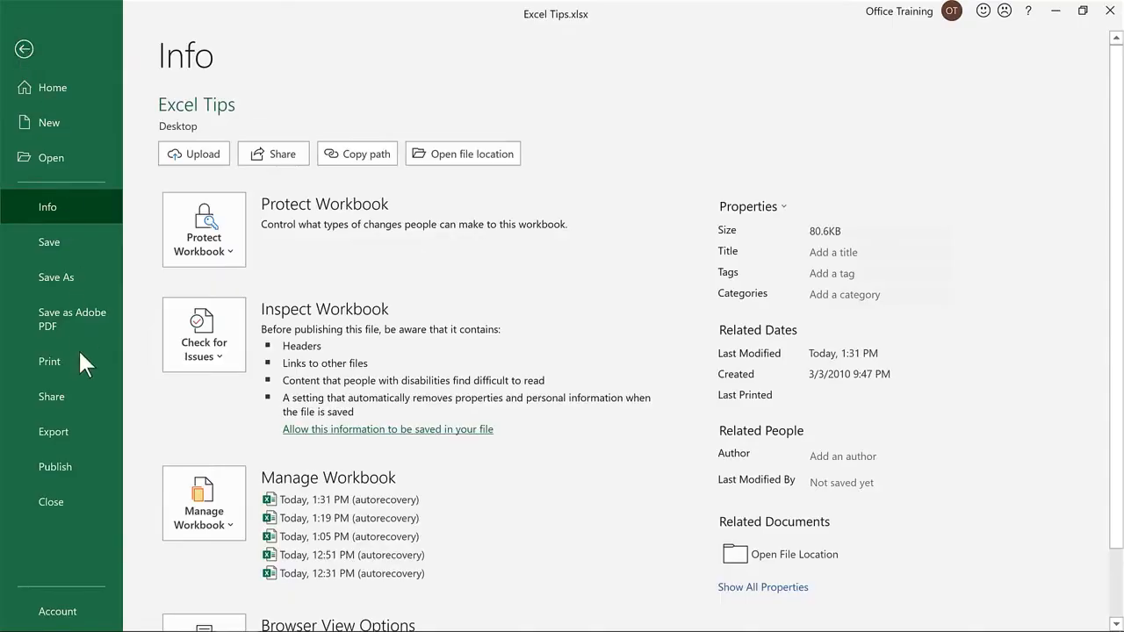
scroll(48, 457, "down", 1)
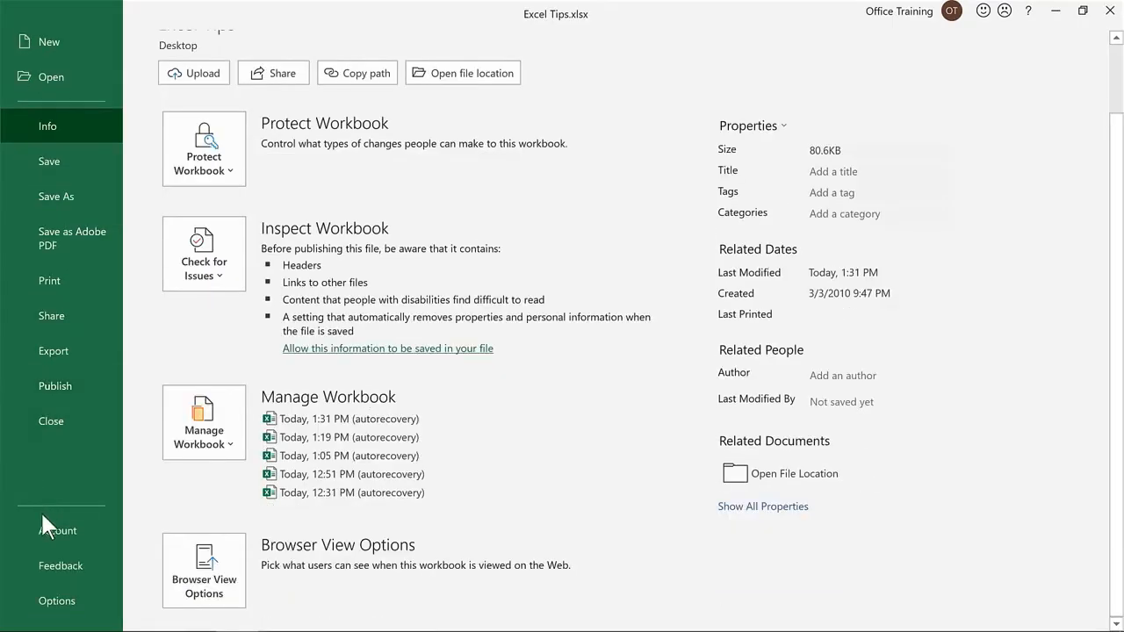
left_click(75, 604)
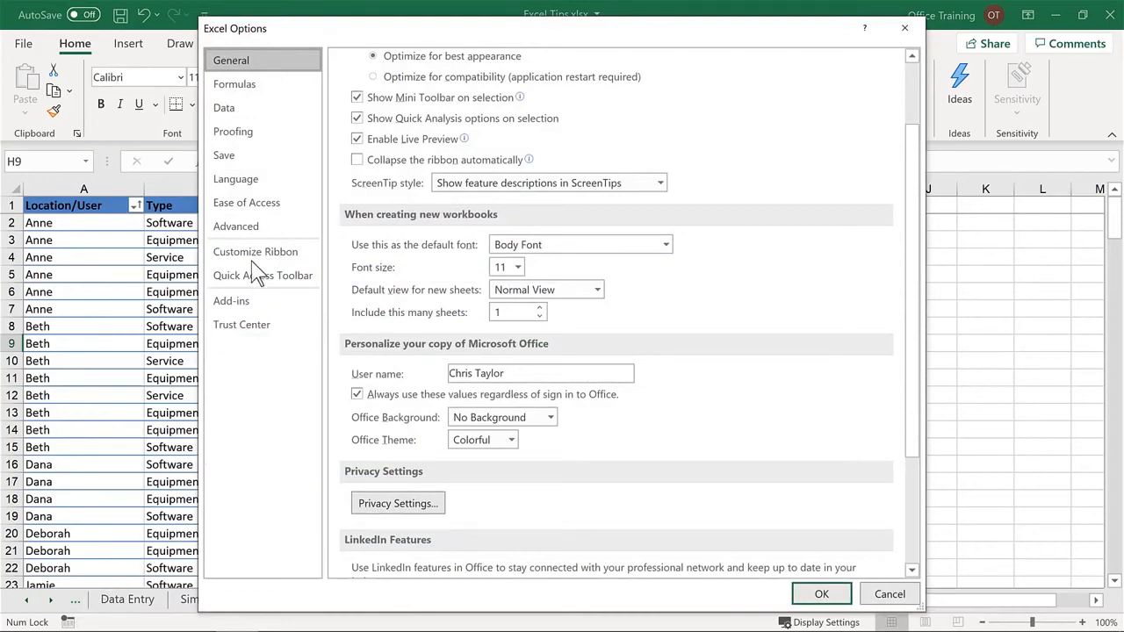
left_click(258, 143)
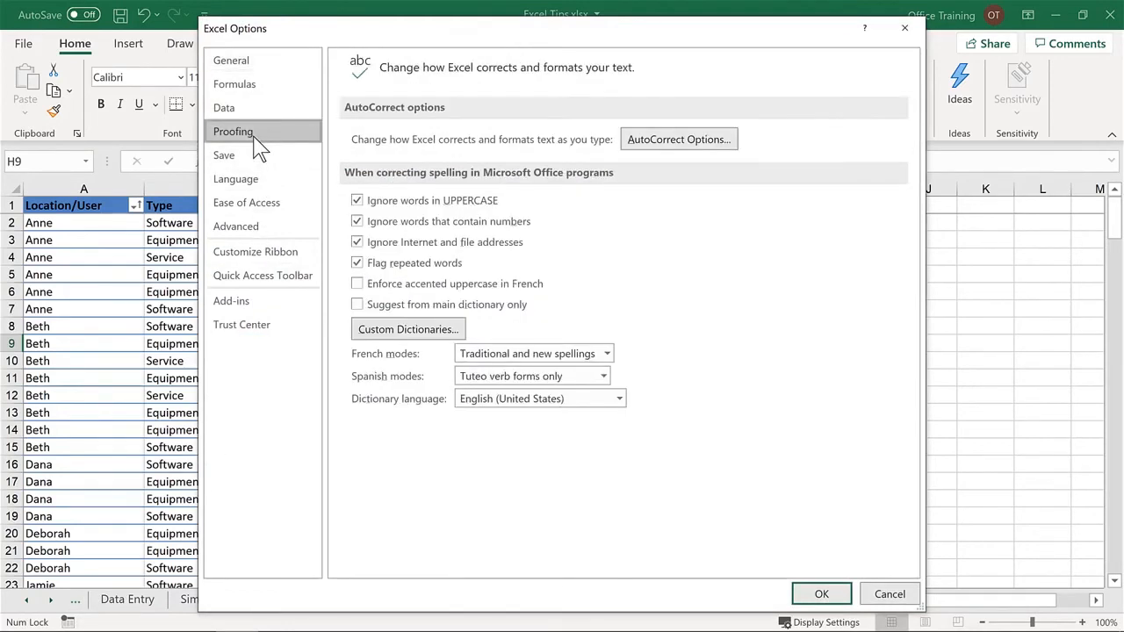
left_click(676, 142)
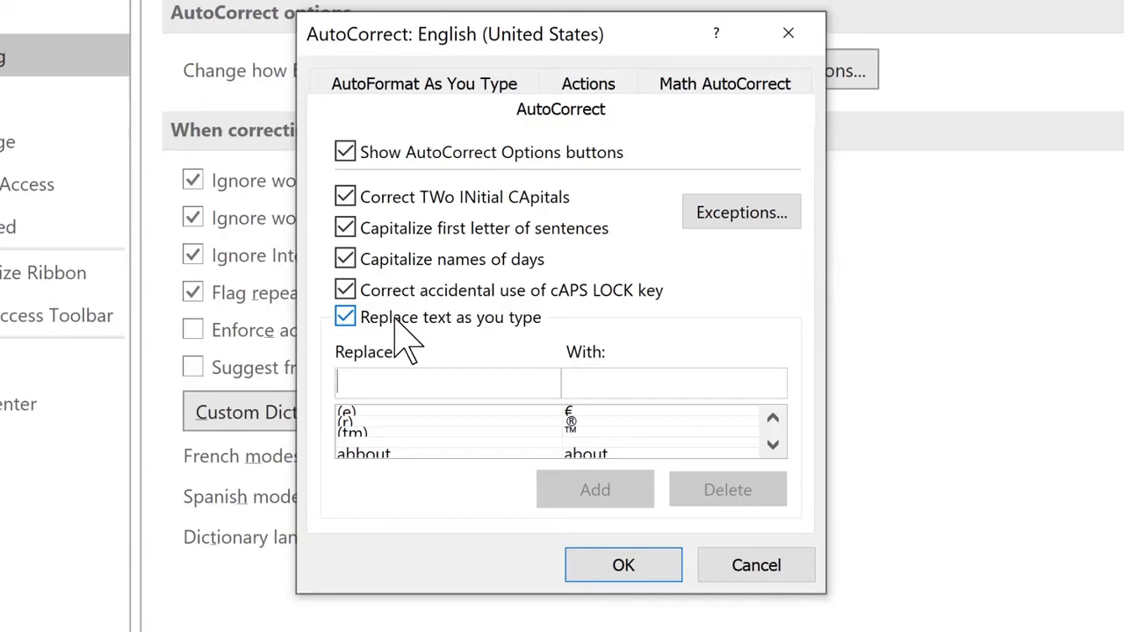
left_click(379, 454)
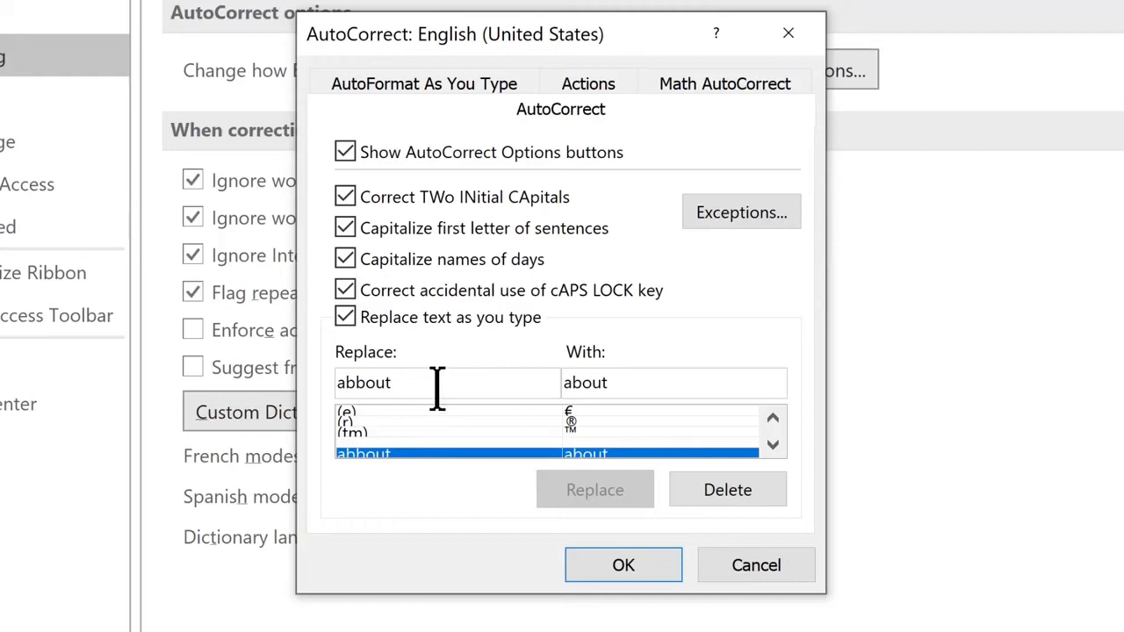
- Add an AutoCorrect entry that replaces mx with Microsoft Excel Rocks! and accept the options
left_click_drag(421, 379, 293, 352)
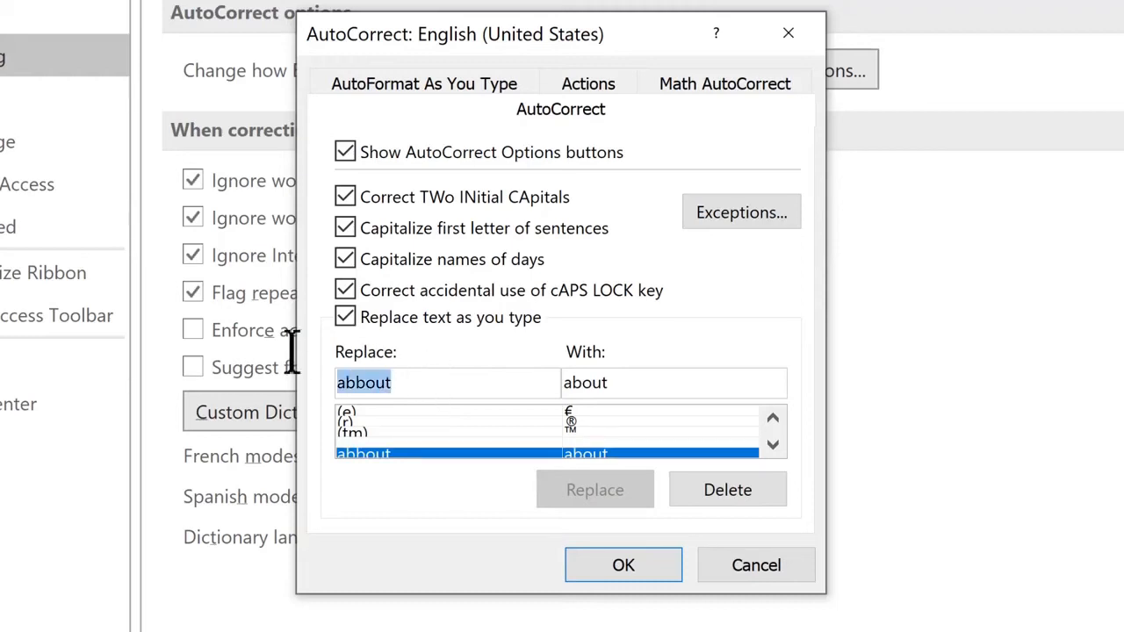
type("mx")
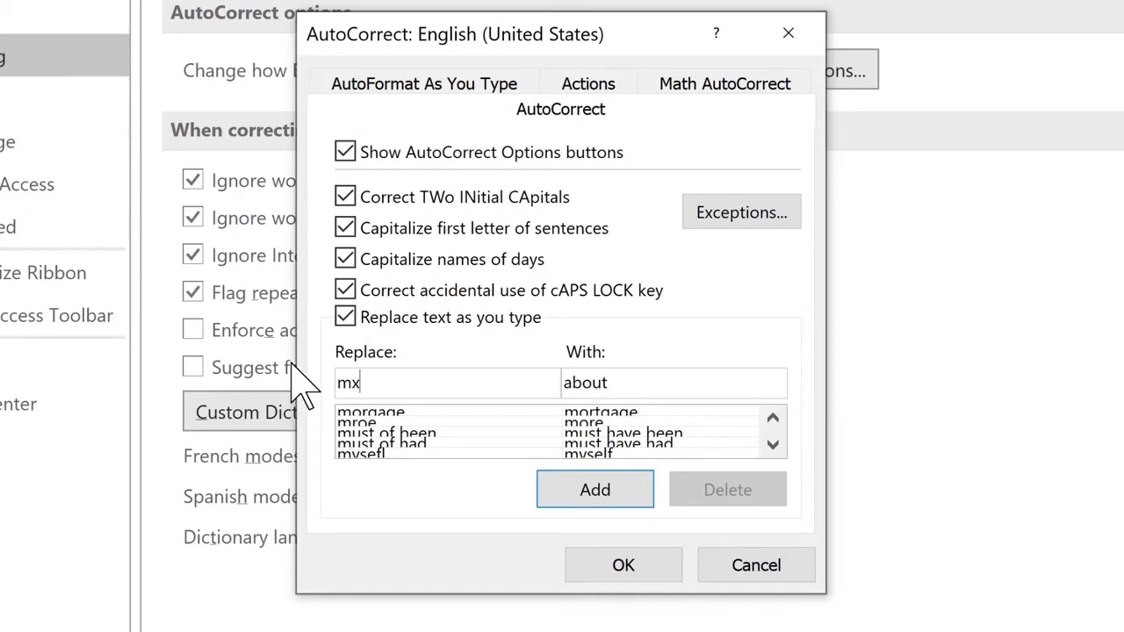
key("Tab")
type("Microsoft")
key("BackSpace")
key("BackSpace")
key("BackSpace")
type("o")
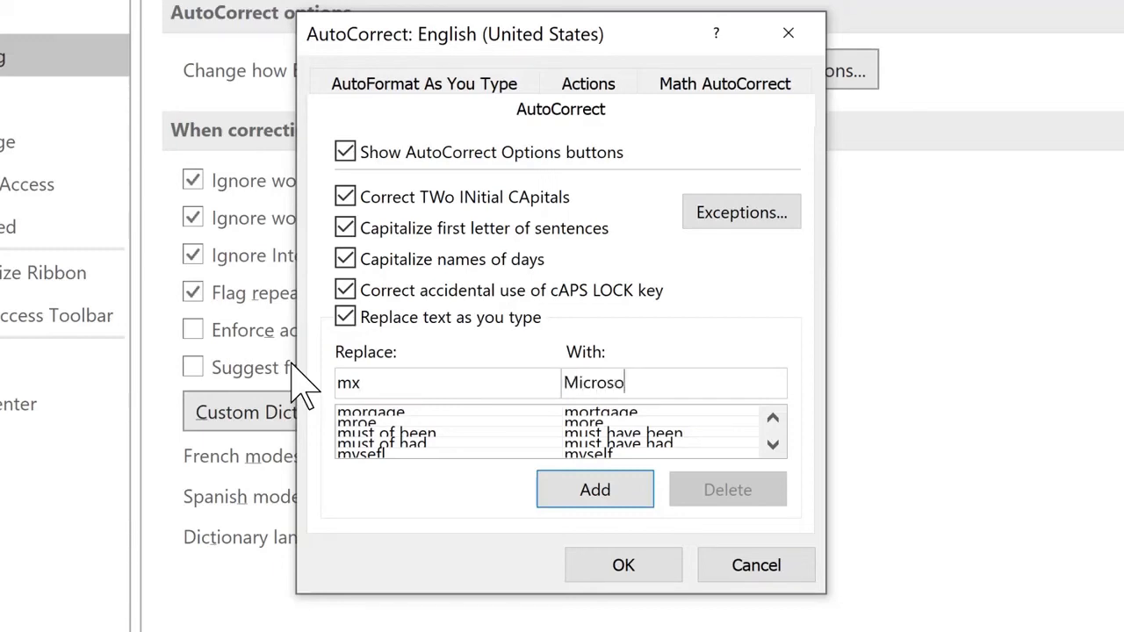
type("ft Excel Rocks!")
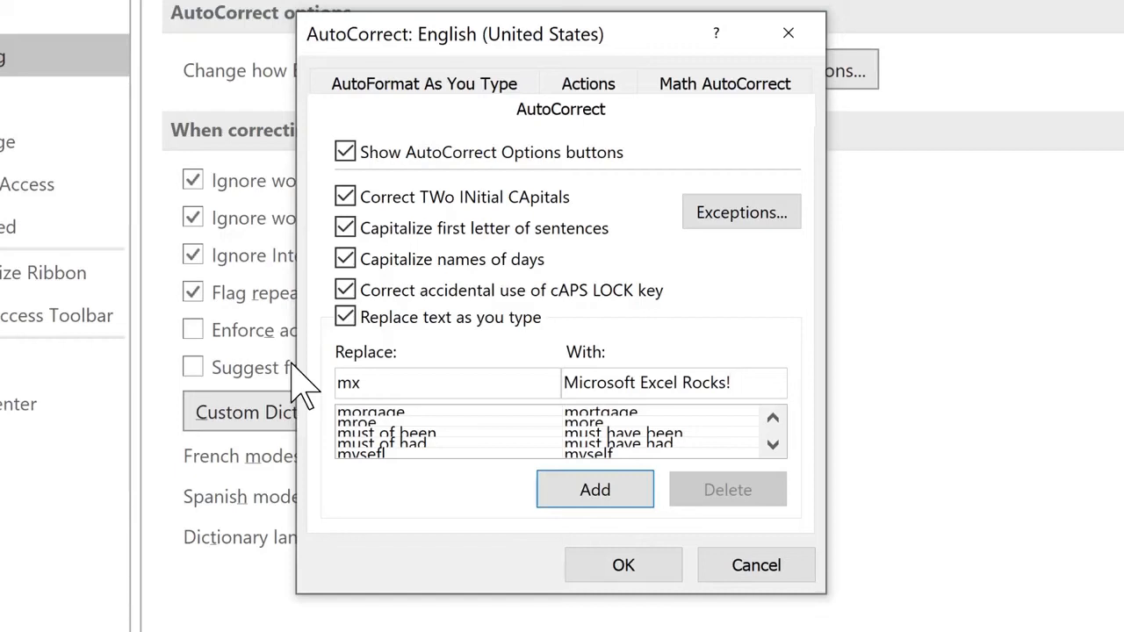
left_click(606, 493)
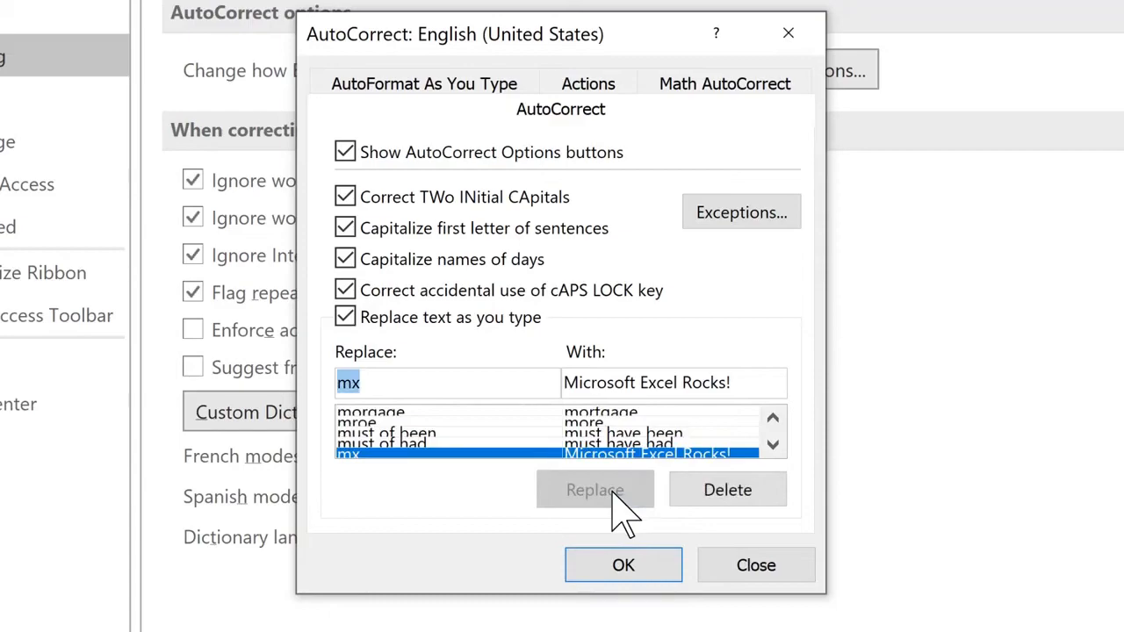
left_click(637, 564)
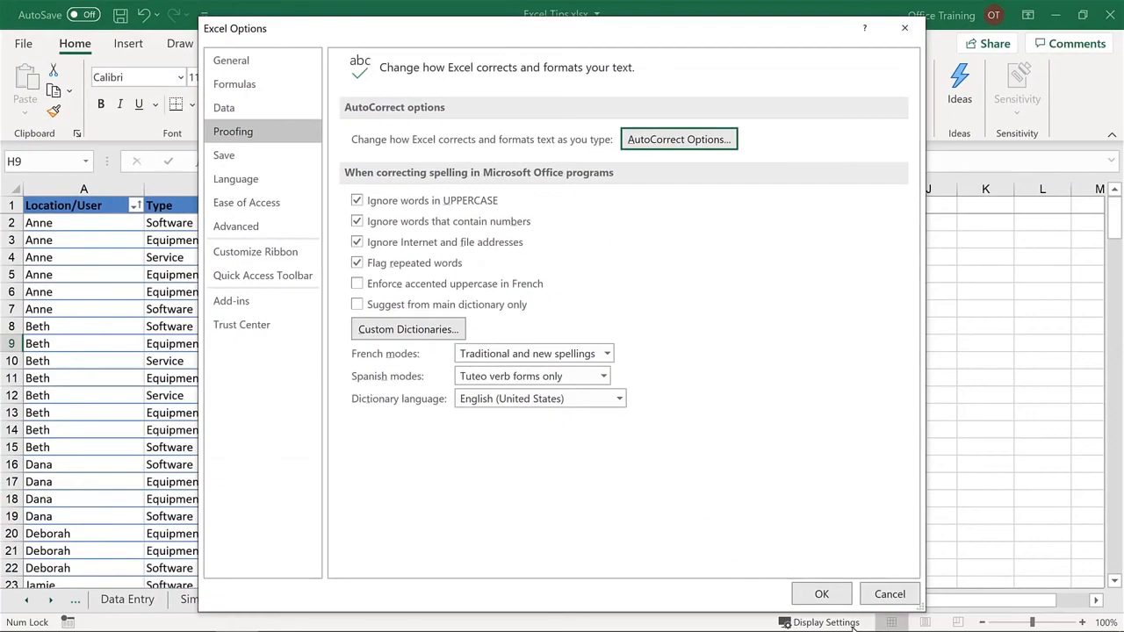
left_click(821, 593)
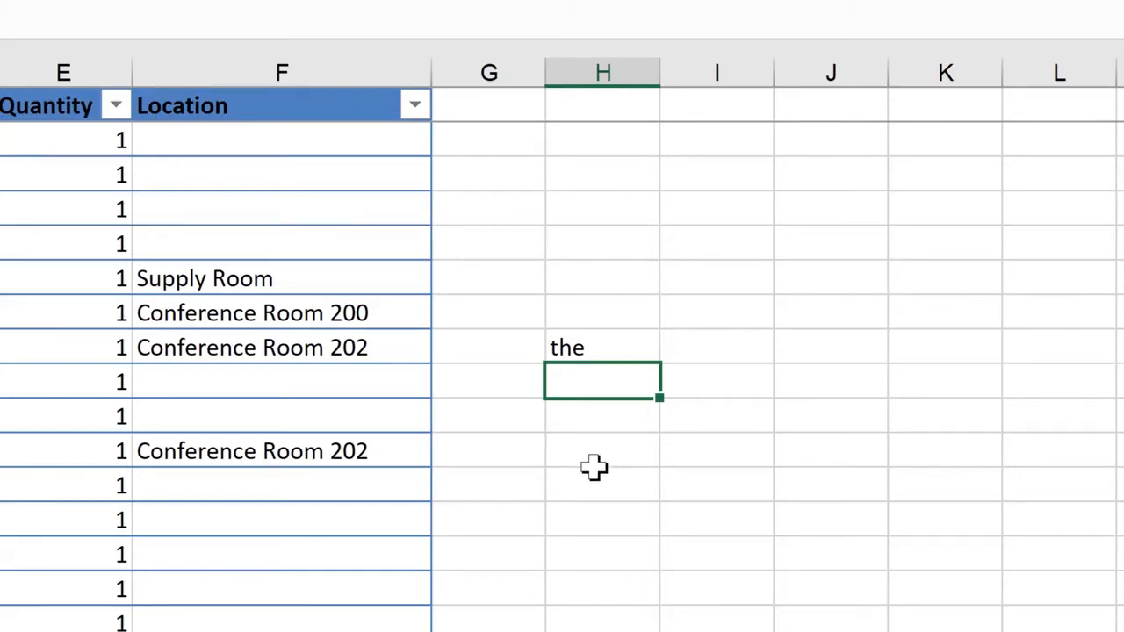
- Enter Here's my example mx in H9 of the IT Inventory sheet to try the AutoCorrect shortcut
type("Here's my")
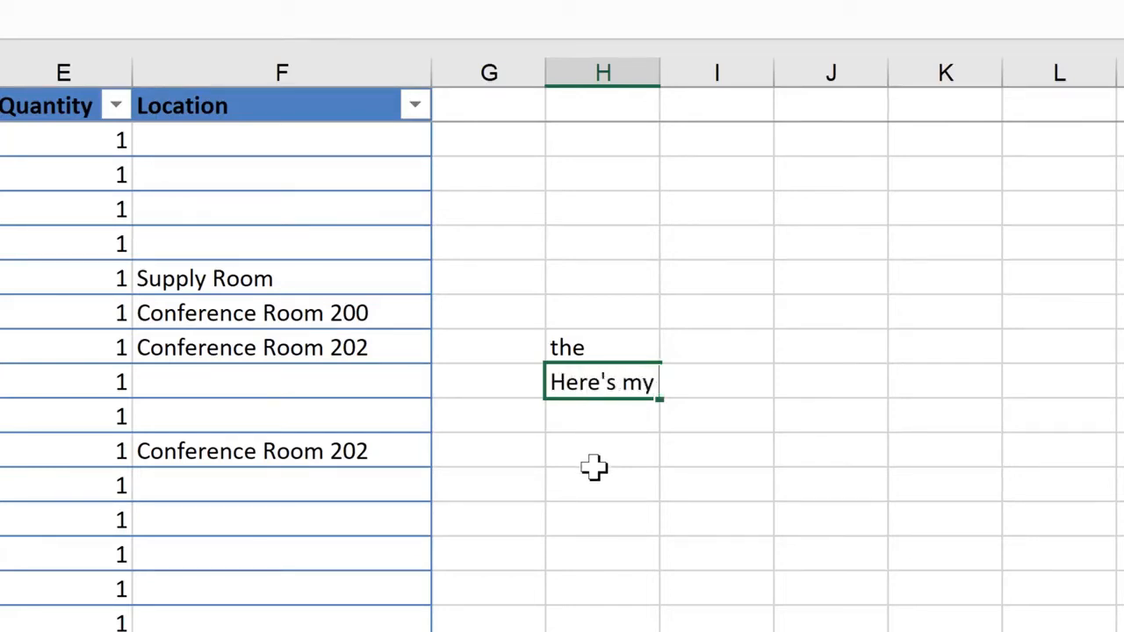
type(" example")
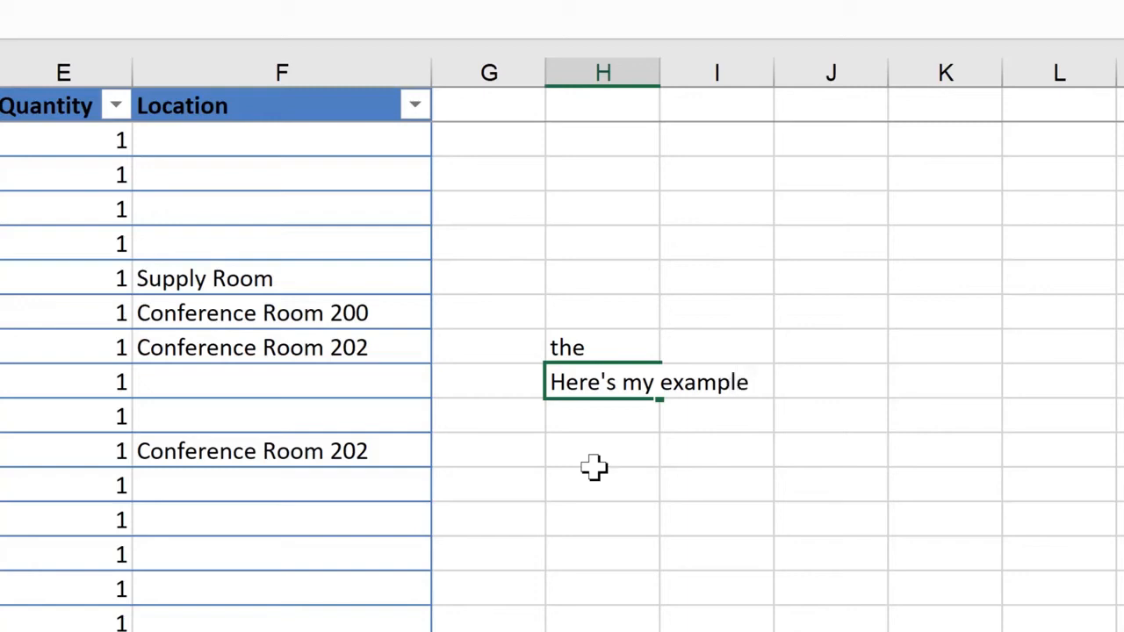
type(" mx")
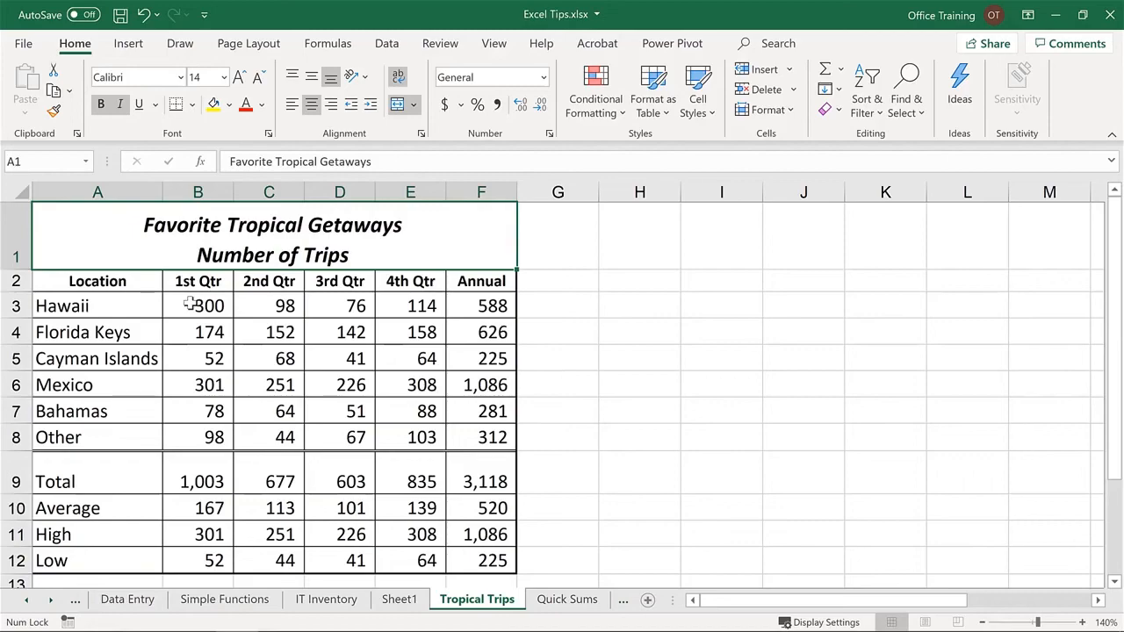
- Select the quarterly trip figures B3:E8 on the Tropical Trips sheet and turn on Minimum in the status bar
mouse_move(189, 304)
left_mouse_down()
mouse_move(303, 306)
mouse_move(295, 428)
left_mouse_up()
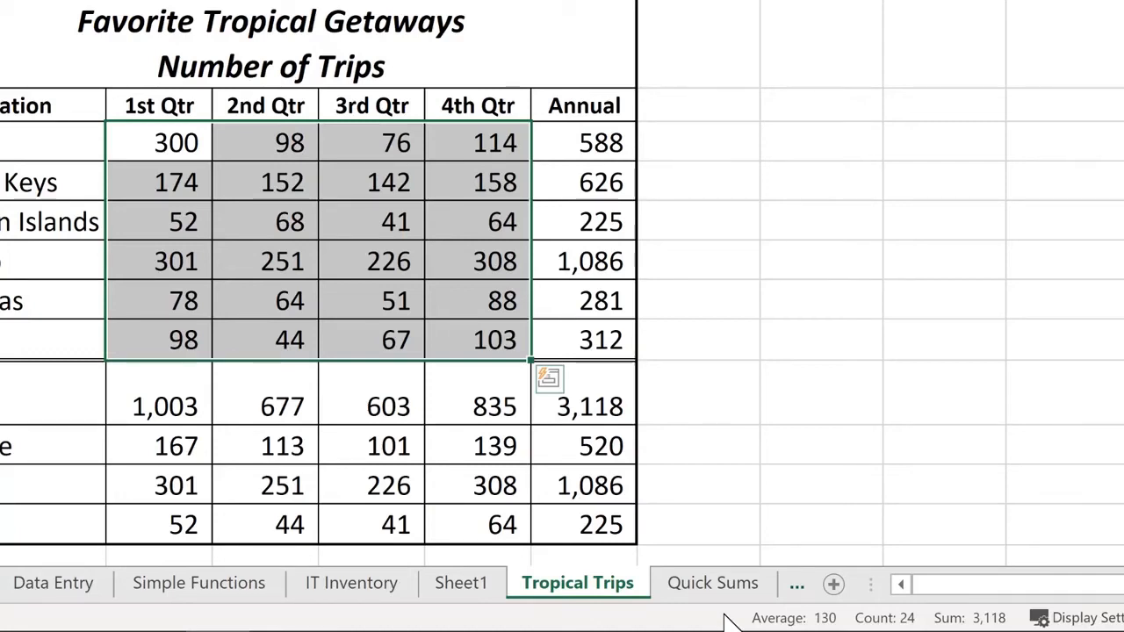
right_click(725, 614)
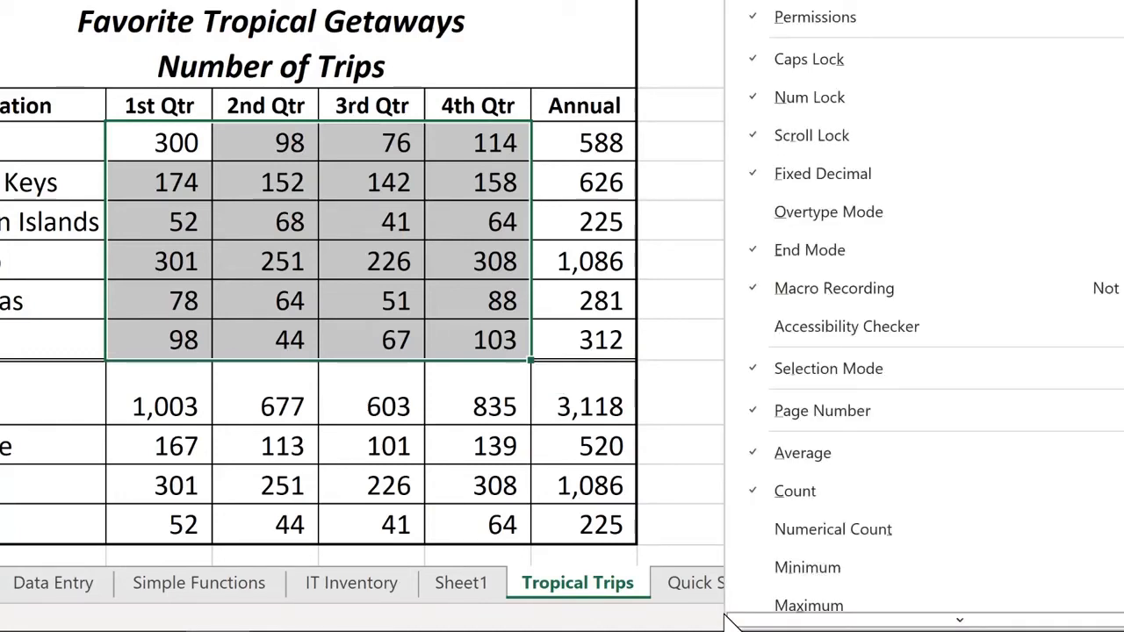
scroll(802, 499, "down", 2)
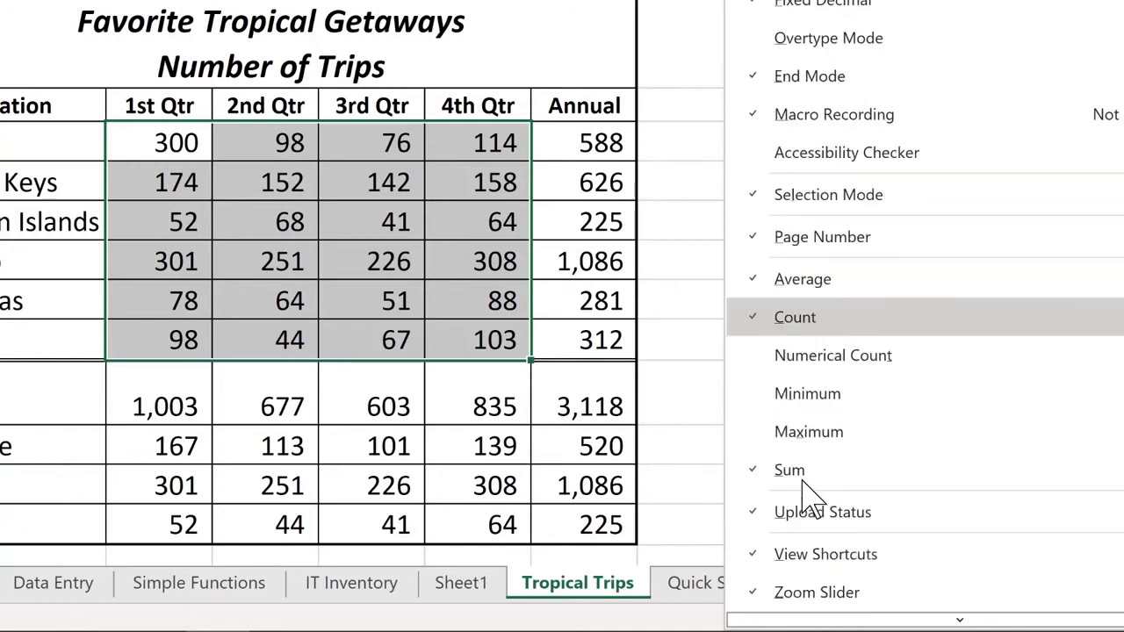
left_click(752, 401)
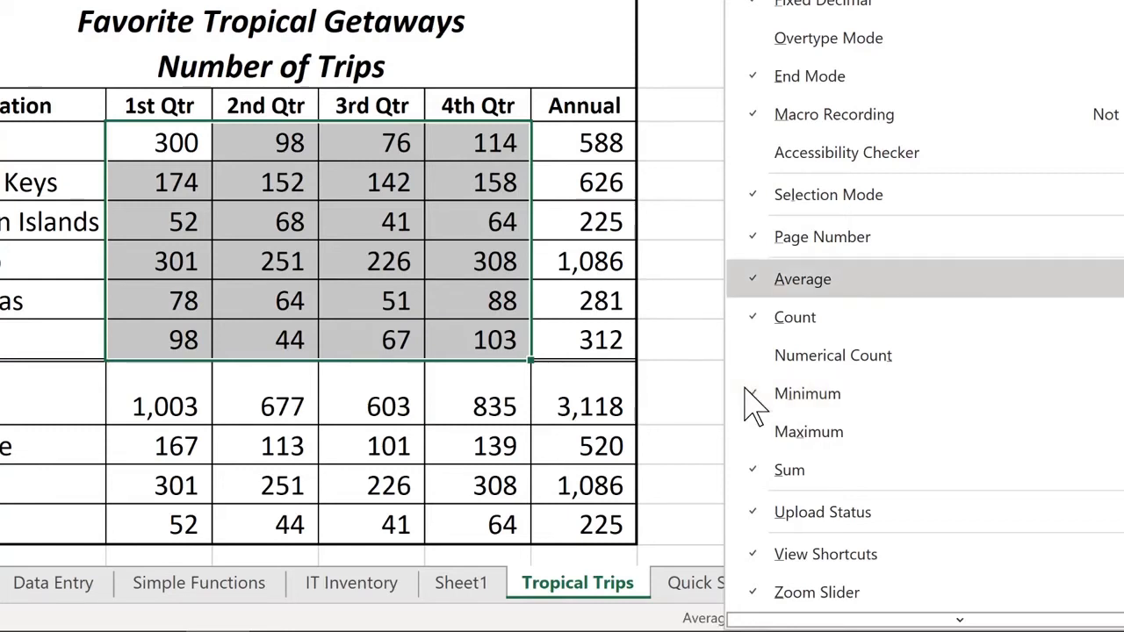
left_click(672, 383)
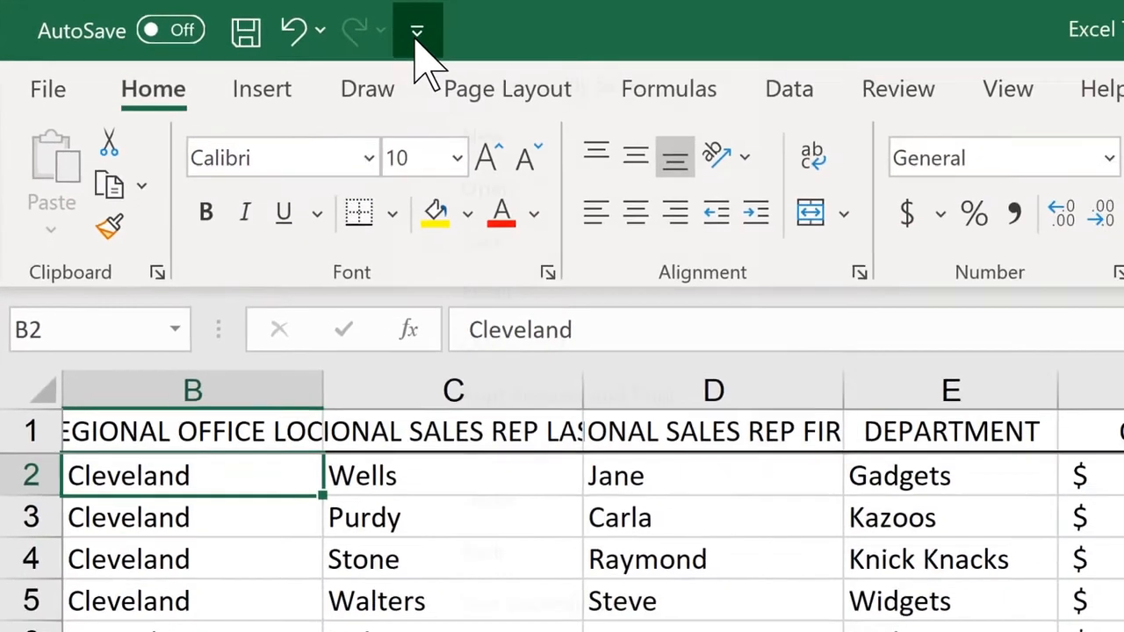
- Add the New, Open and Quick Print commands to the Quick Access Toolbar
left_click(818, 60)
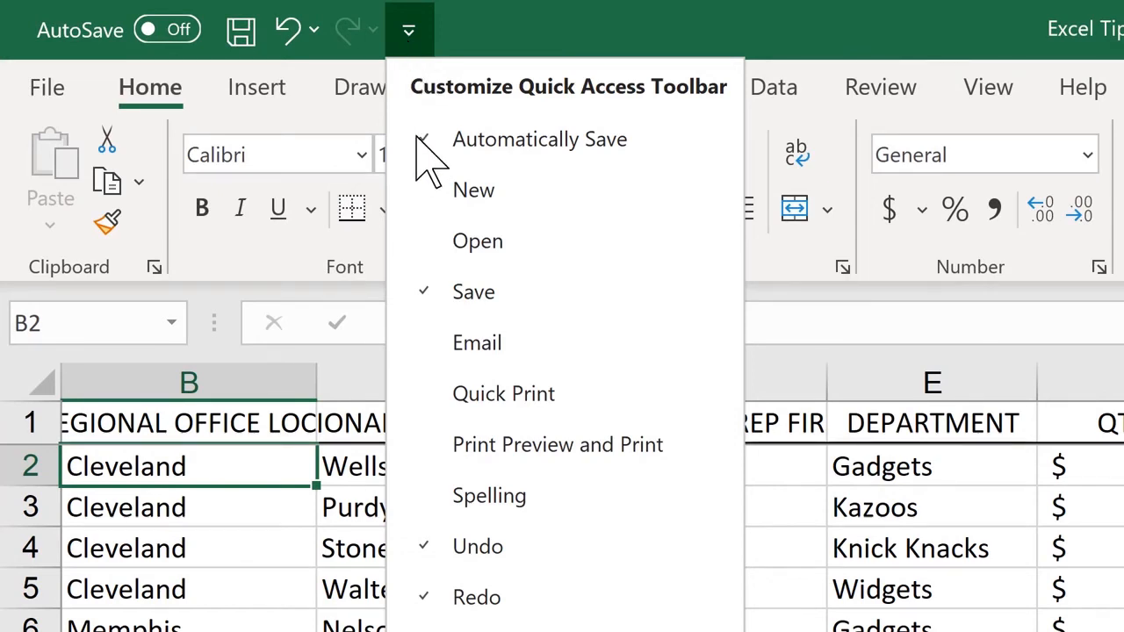
left_click(416, 190)
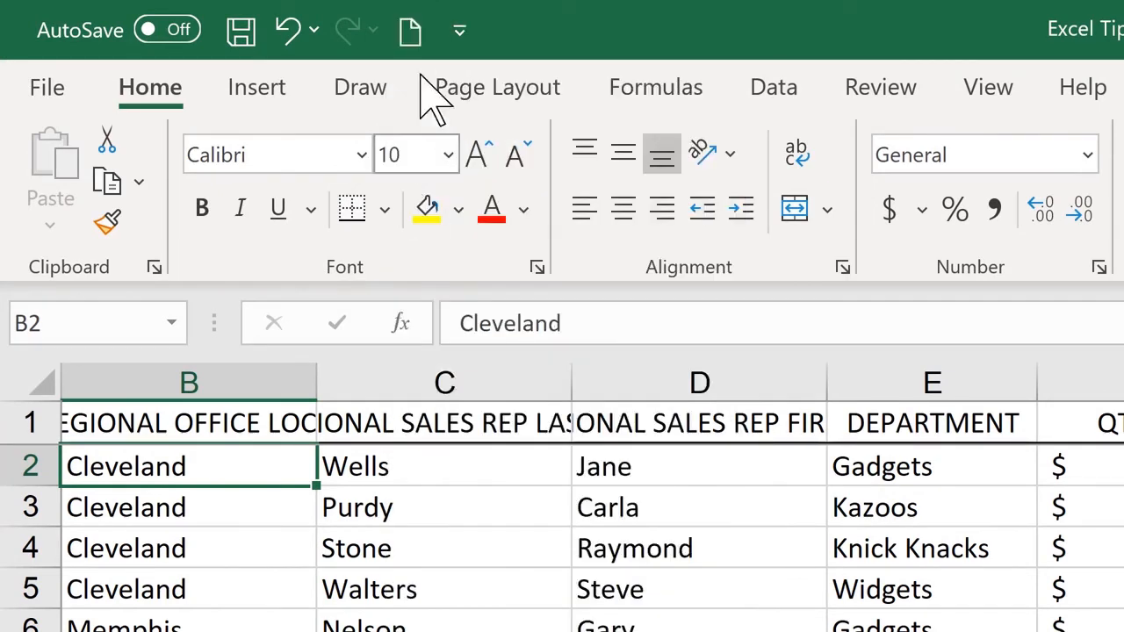
left_click(459, 30)
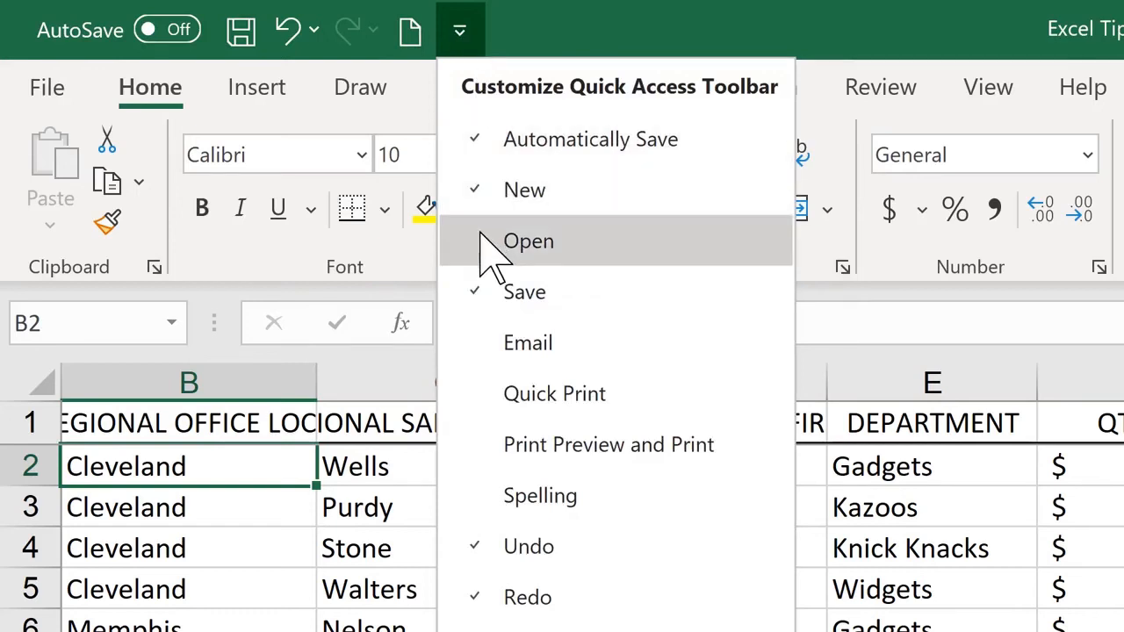
left_click(486, 241)
left_click(511, 30)
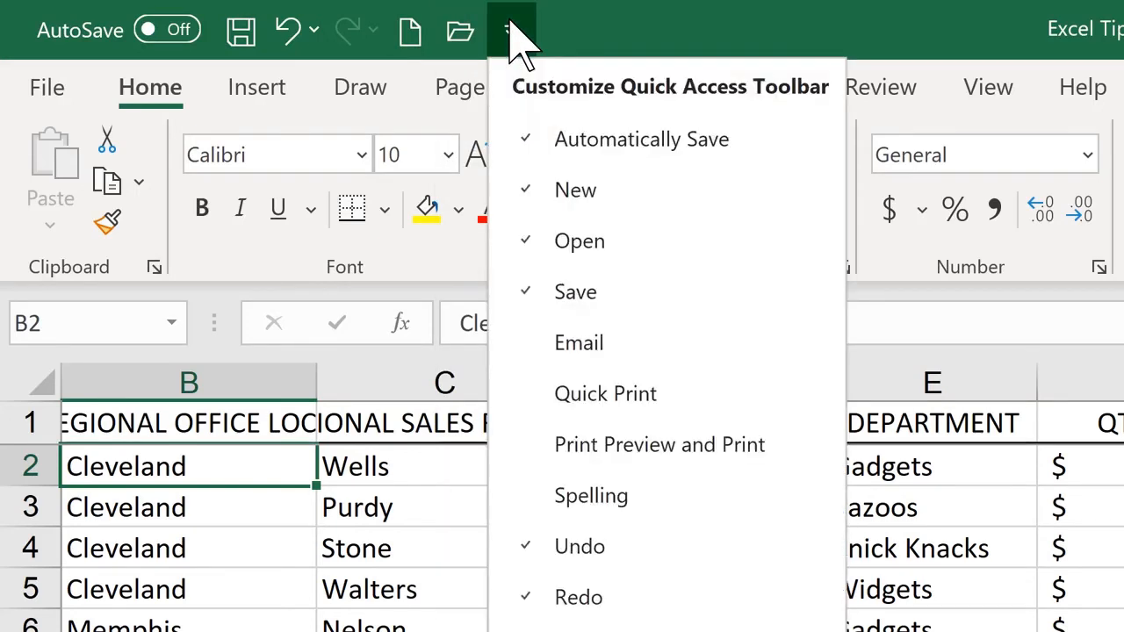
left_click(534, 408)
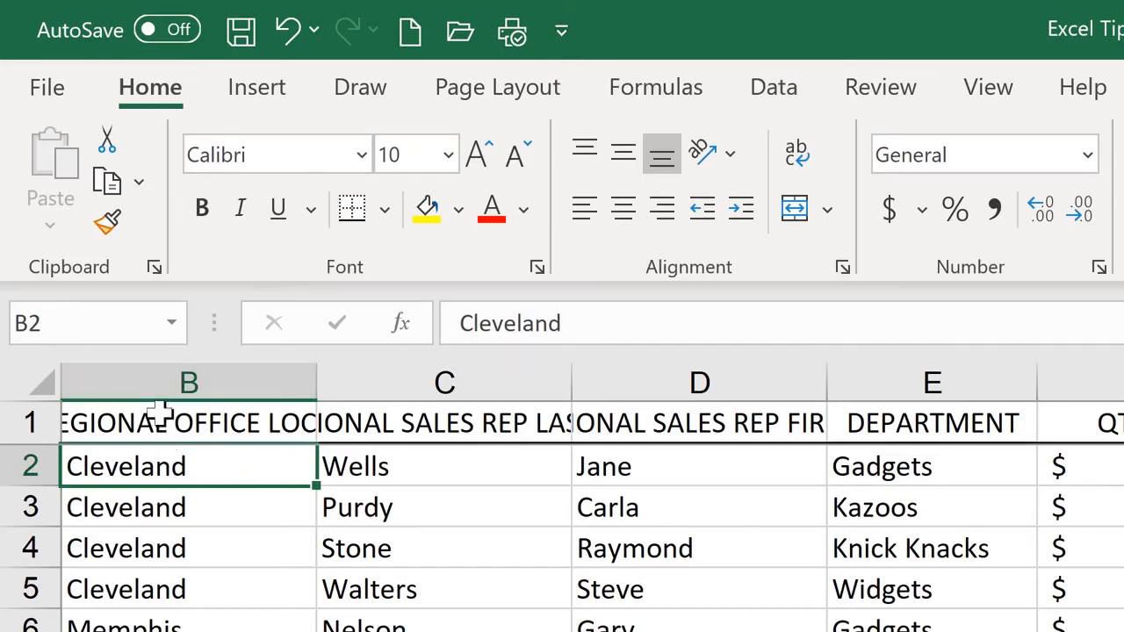
- Select header row 1 and add the Wrap Text command to the Quick Access Toolbar
left_click(28, 423)
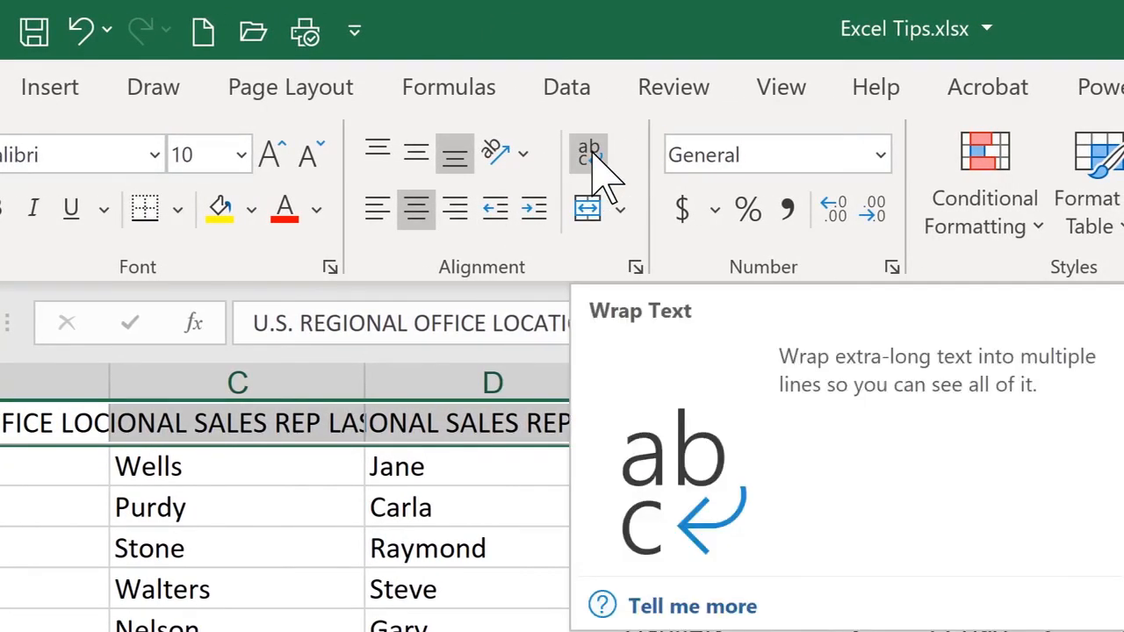
right_click(590, 156)
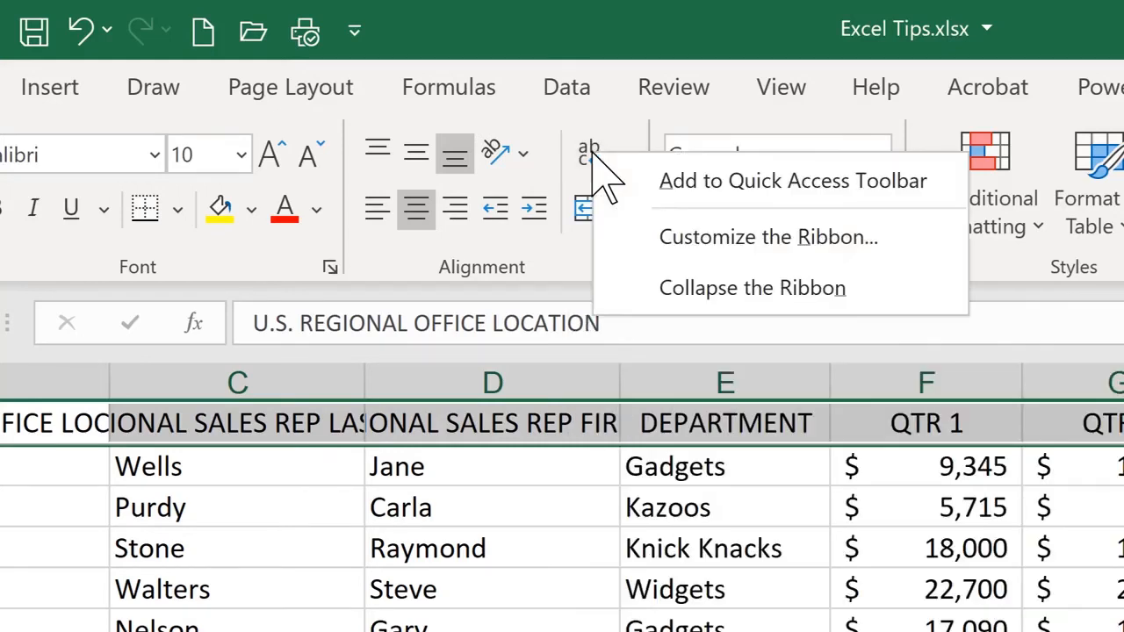
left_click(645, 211)
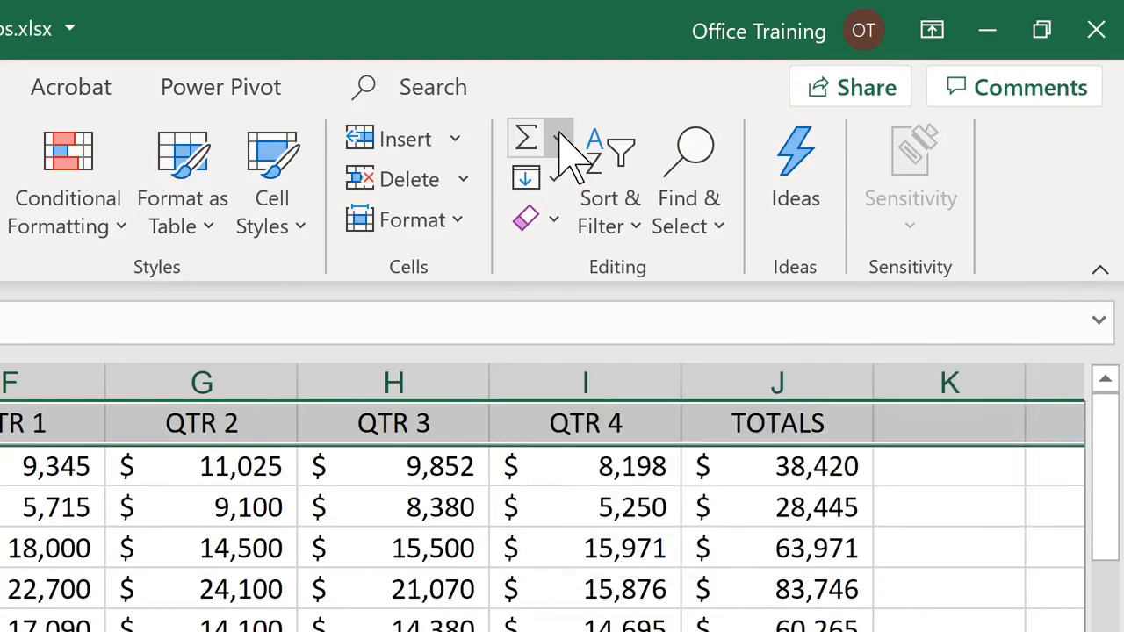
- Look at the AutoSum function choices and add the AutoSum list to the Quick Access Toolbar
left_click(560, 139)
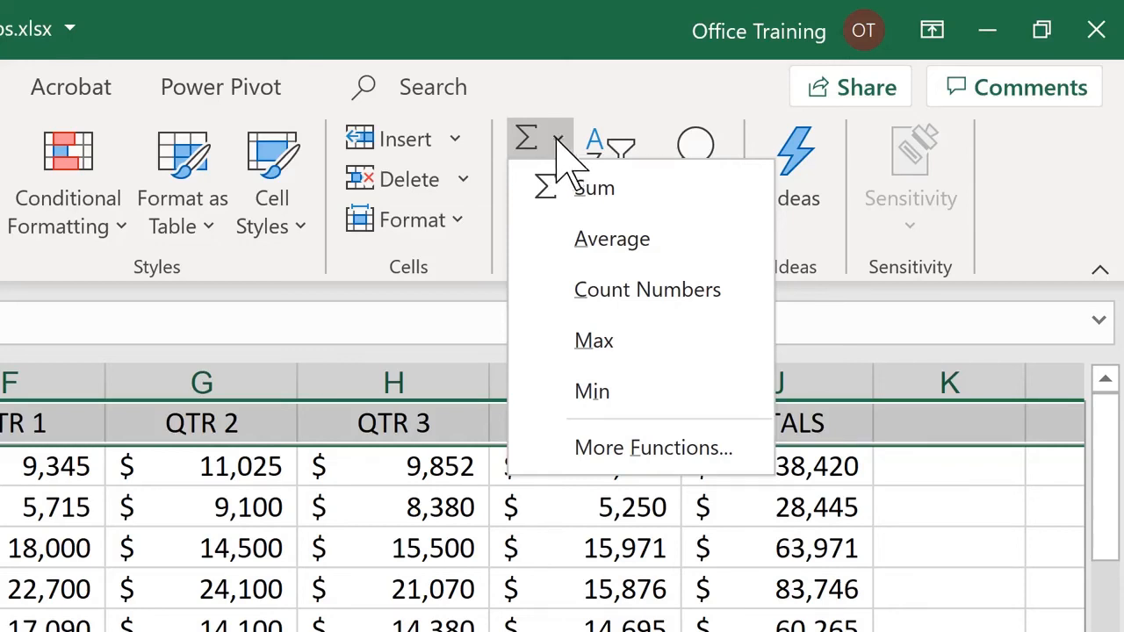
left_click(559, 139)
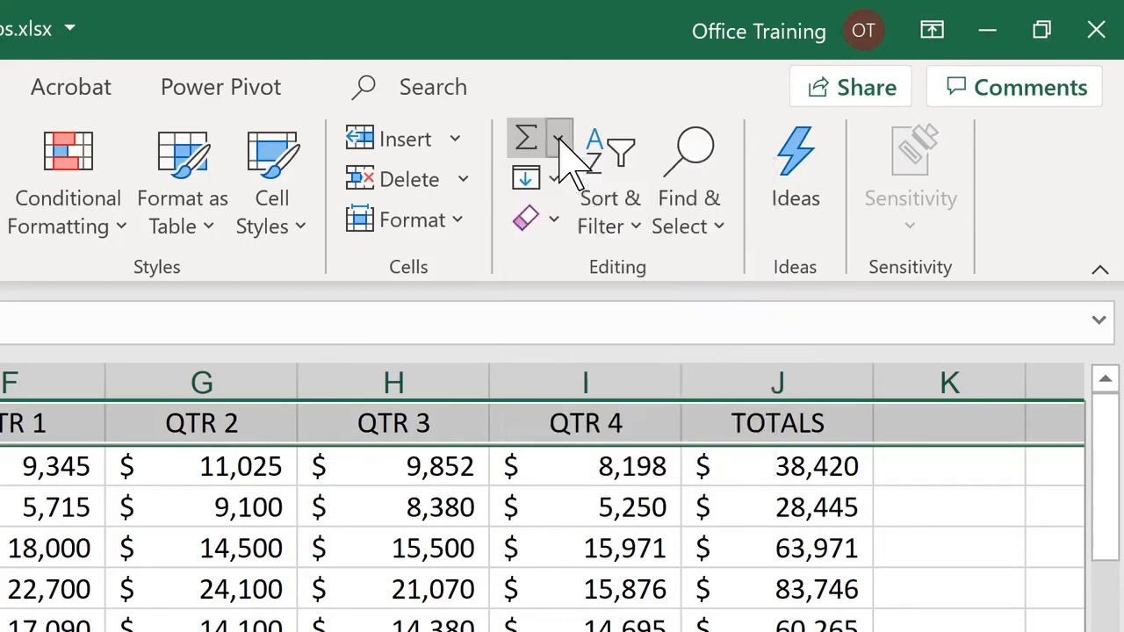
right_click(559, 140)
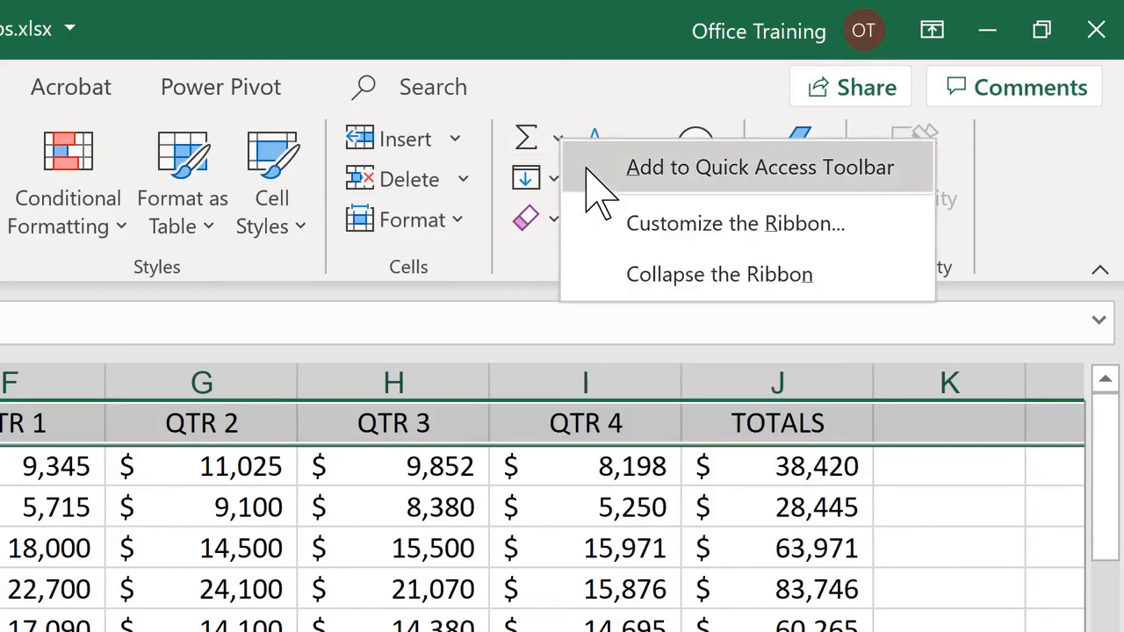
left_click(587, 169)
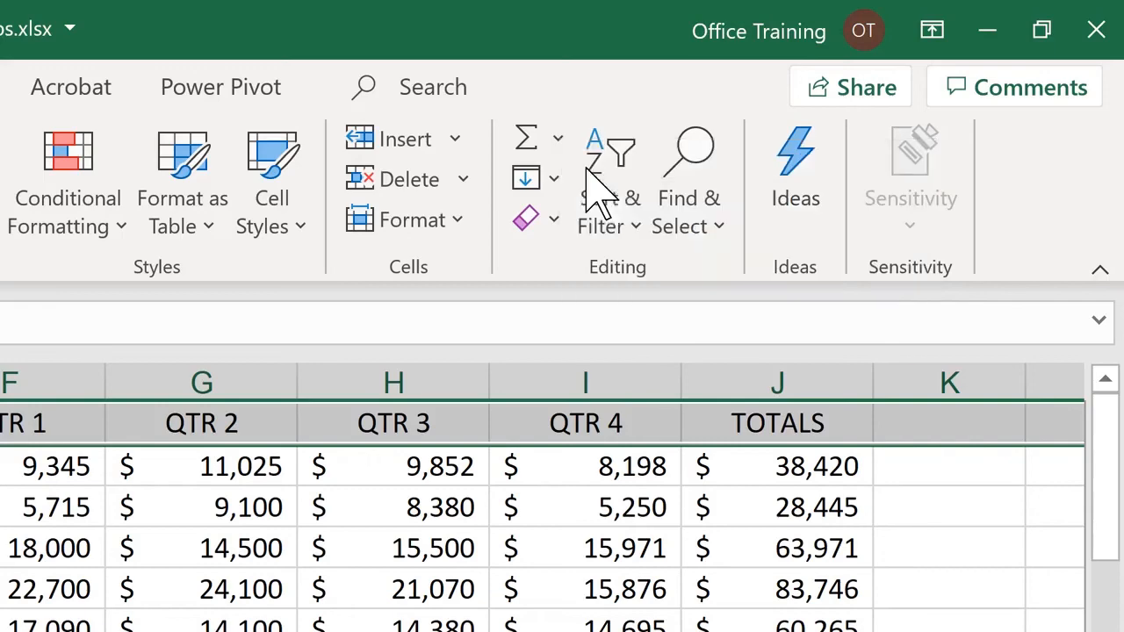
- Add the Find command to the Quick Access Toolbar and show the toolbar below the ribbon
left_click(713, 230)
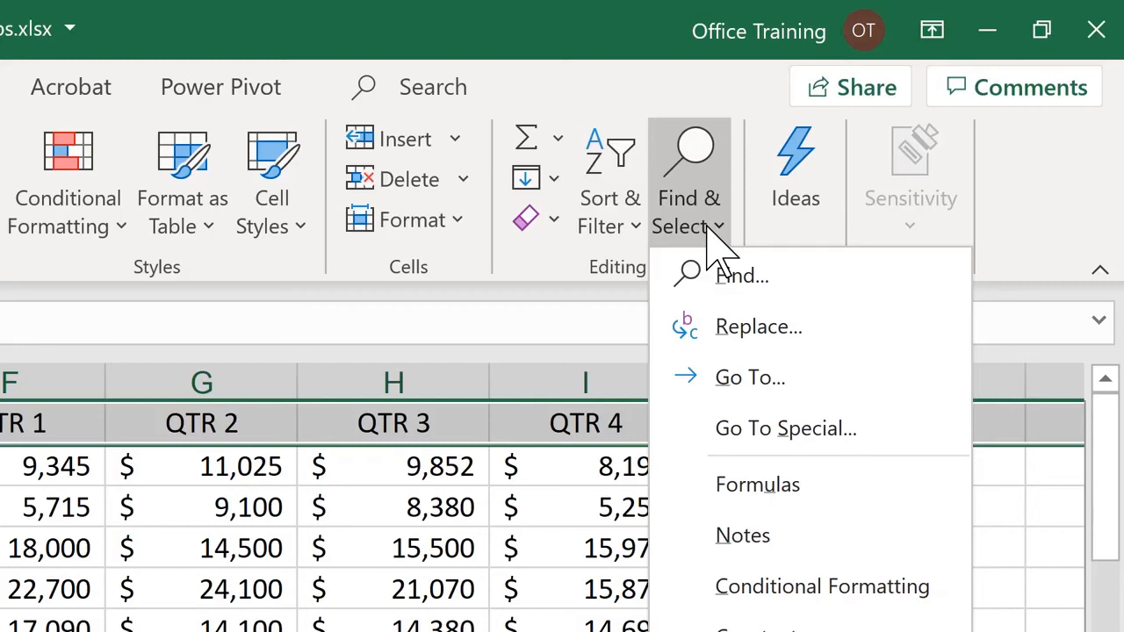
right_click(764, 272)
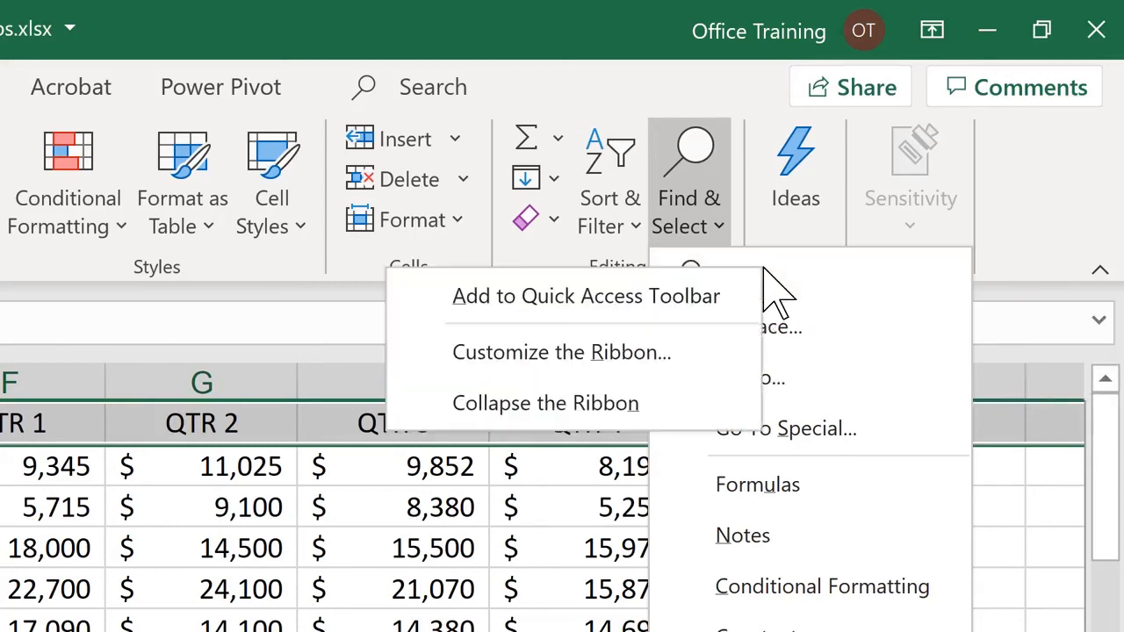
left_click(647, 313)
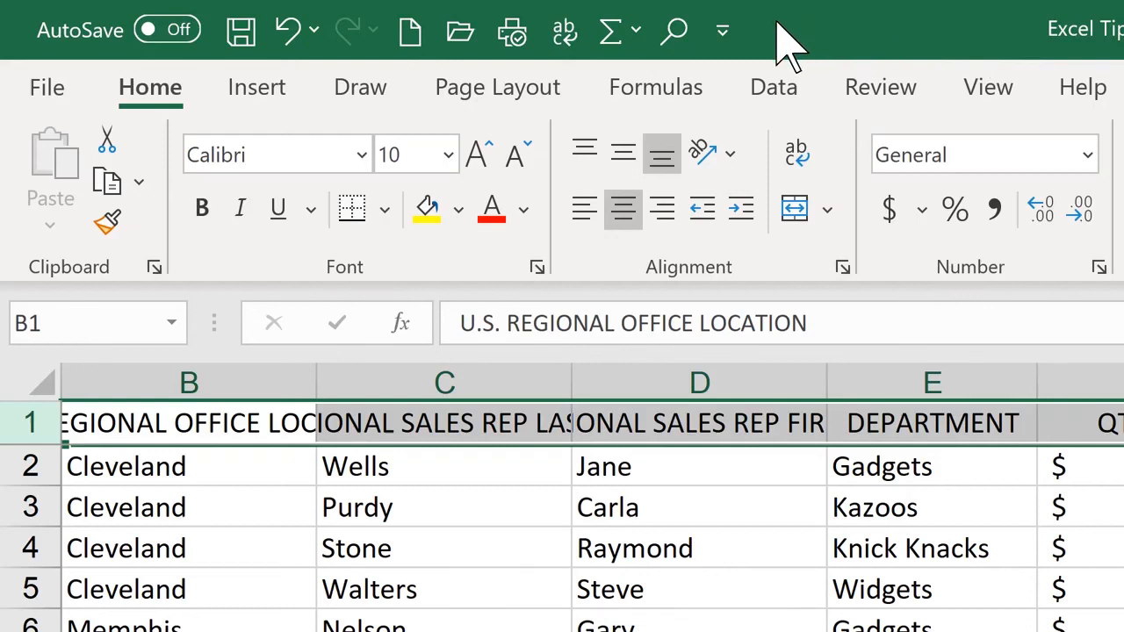
left_click(722, 31)
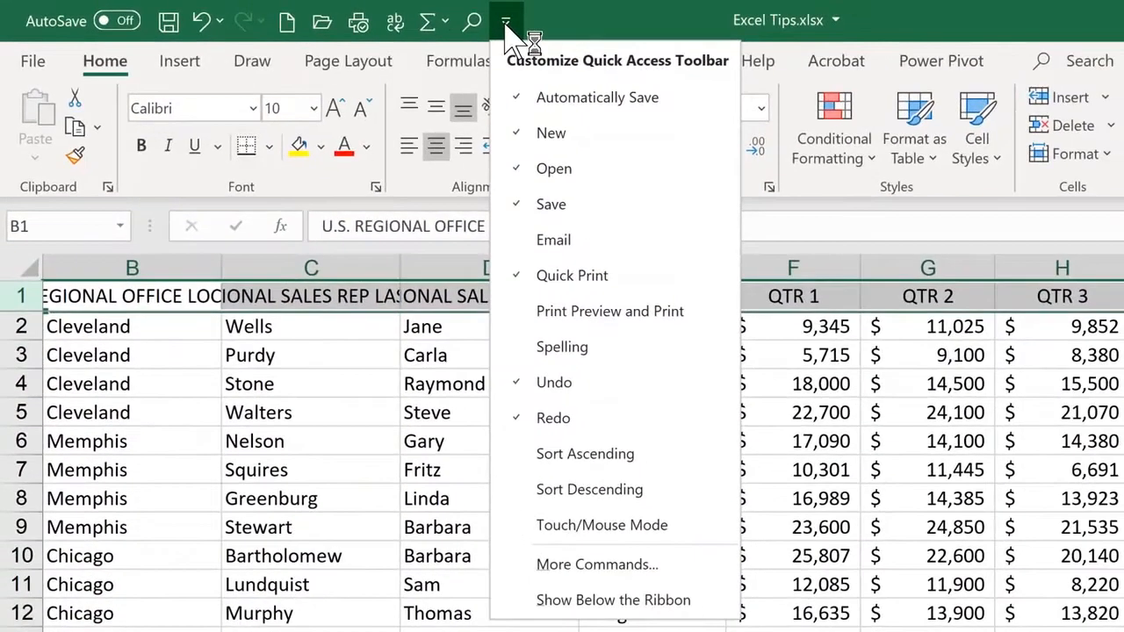
left_click(525, 601)
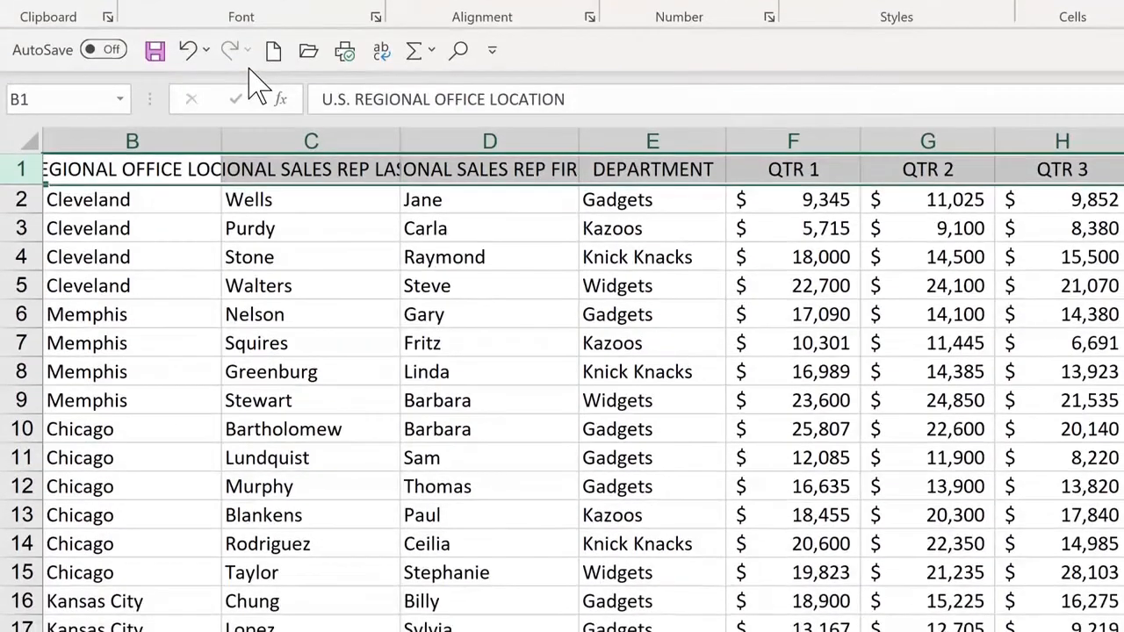
- Open the full Quick Access Toolbar customization options and move New File to the start of the toolbar's command order
left_click(492, 55)
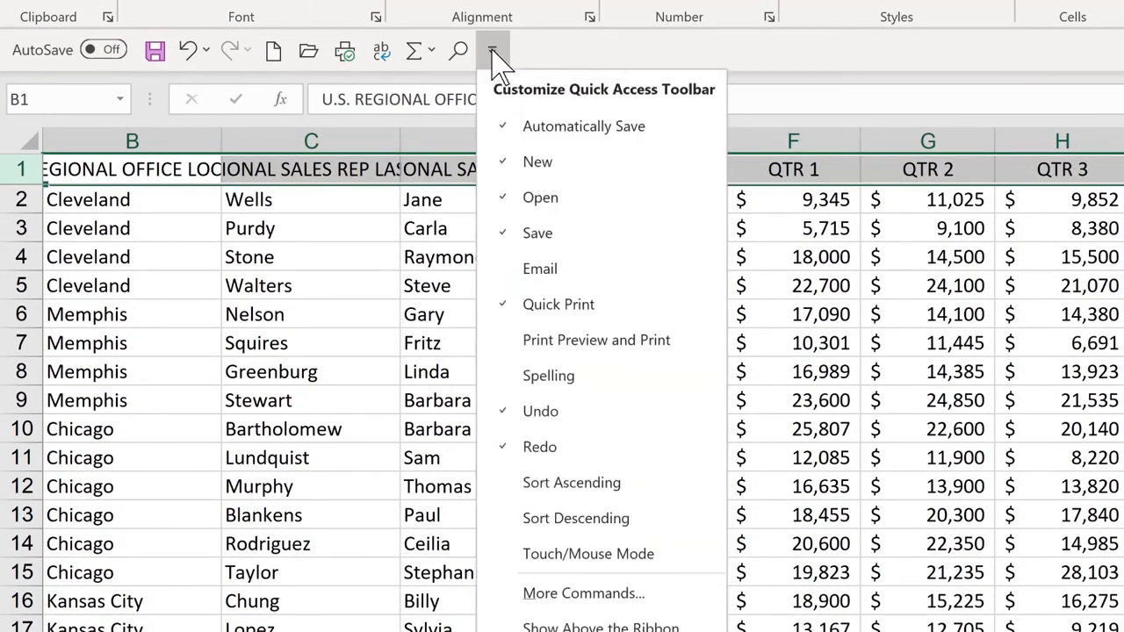
left_click(507, 597)
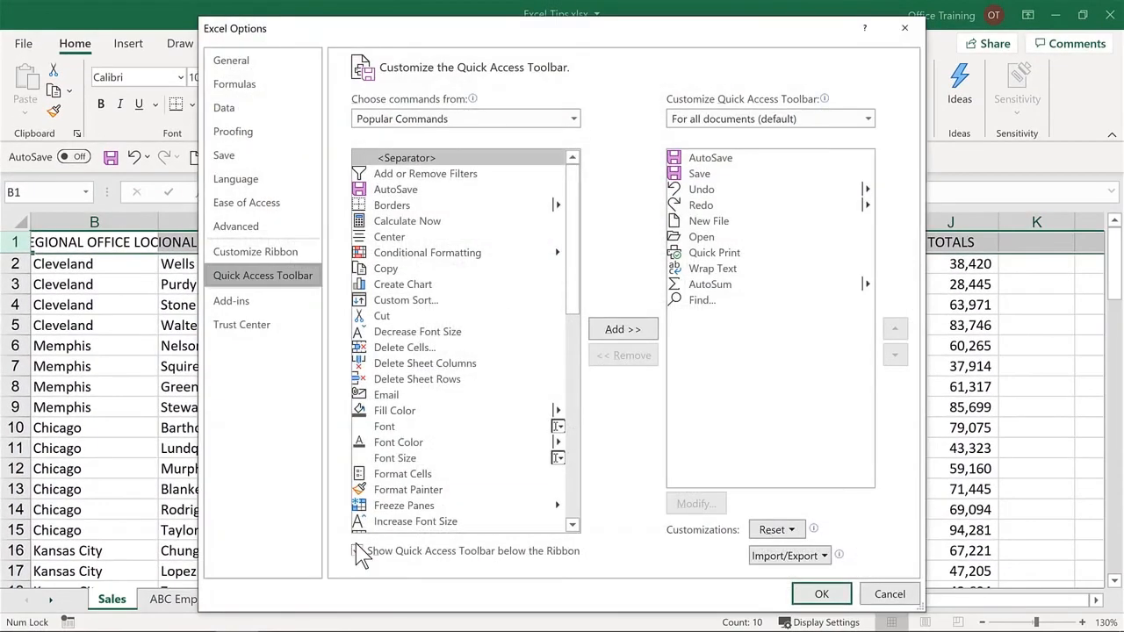
left_click(357, 551)
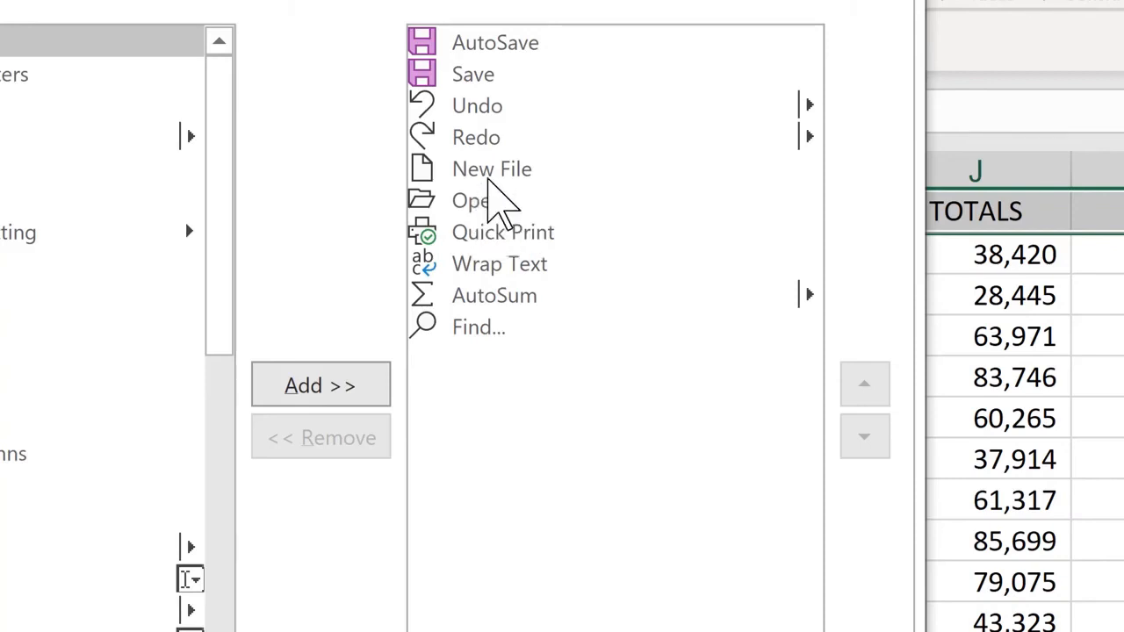
left_click(497, 172)
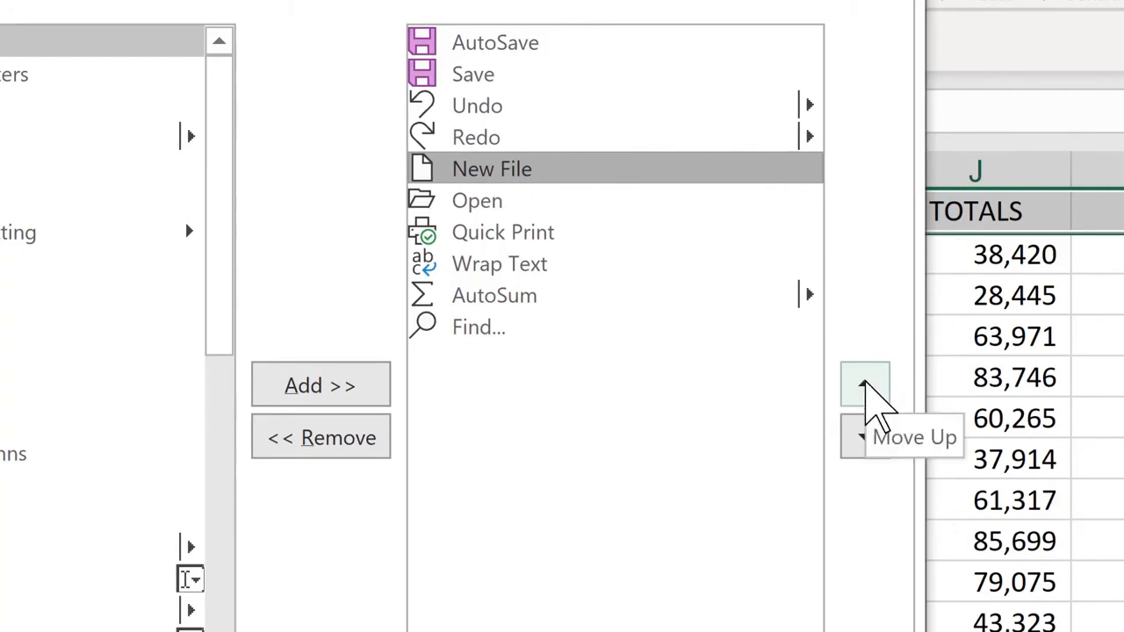
left_click(865, 386)
left_click(865, 387)
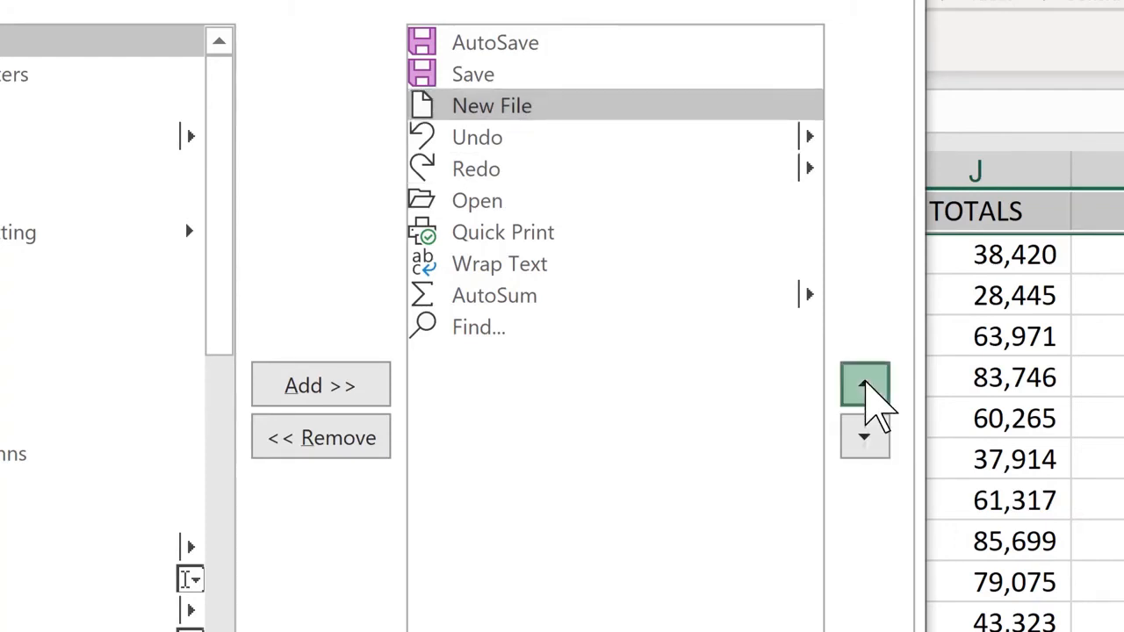
left_click(865, 386)
left_click(865, 387)
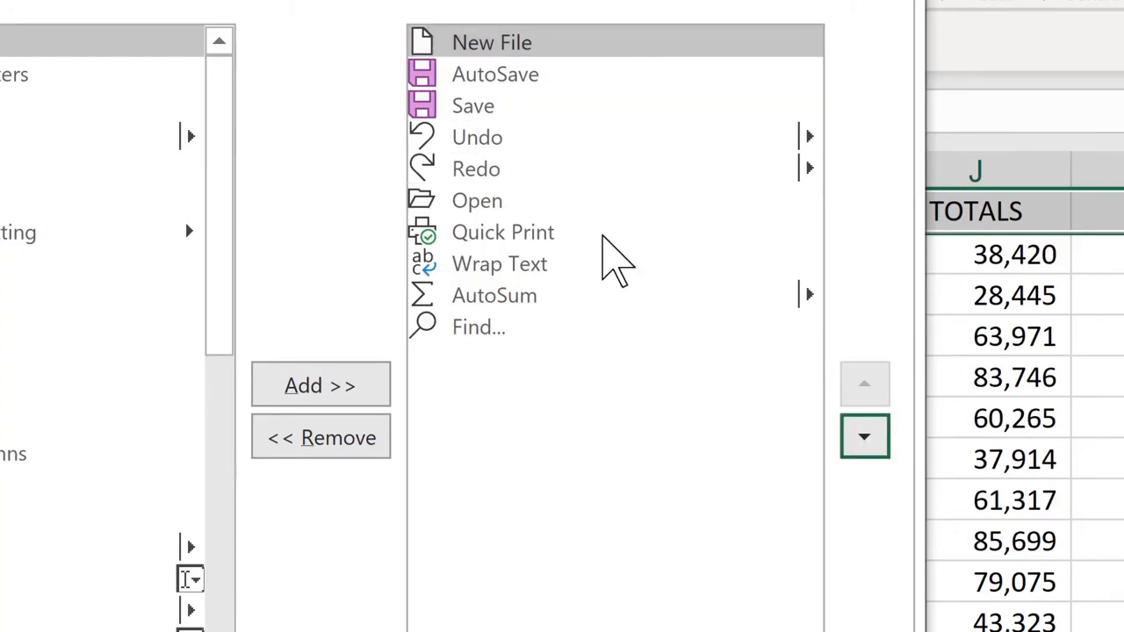
- Move the Open command up in the Quick Access Toolbar order so it directly follows New File
left_click(530, 201)
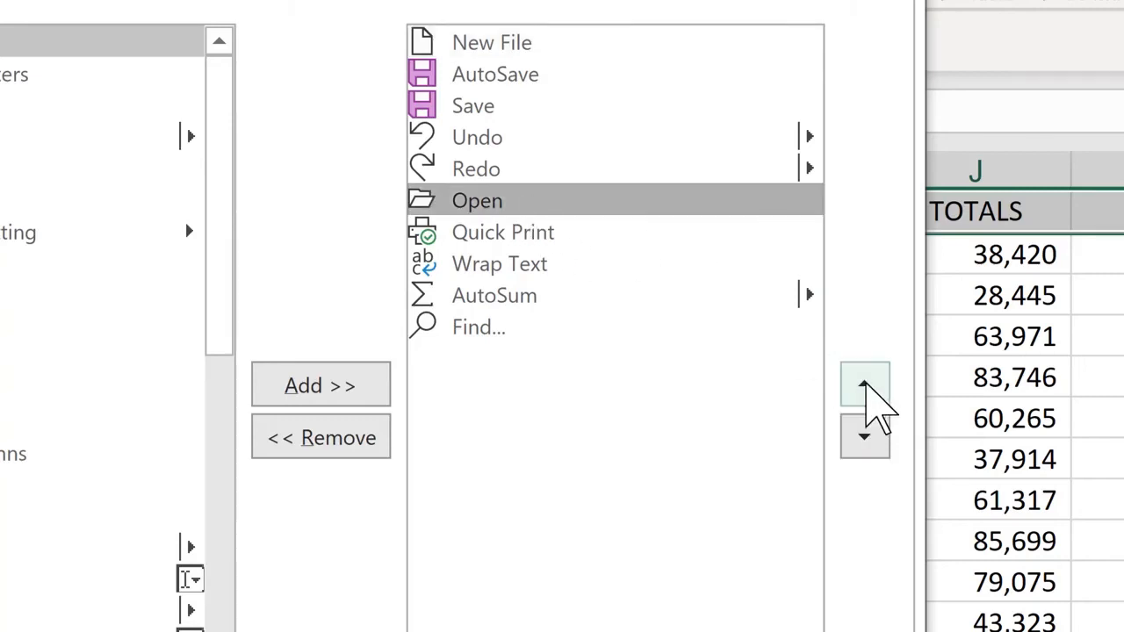
left_click(867, 390)
left_click(867, 391)
left_click(867, 391)
left_click(867, 387)
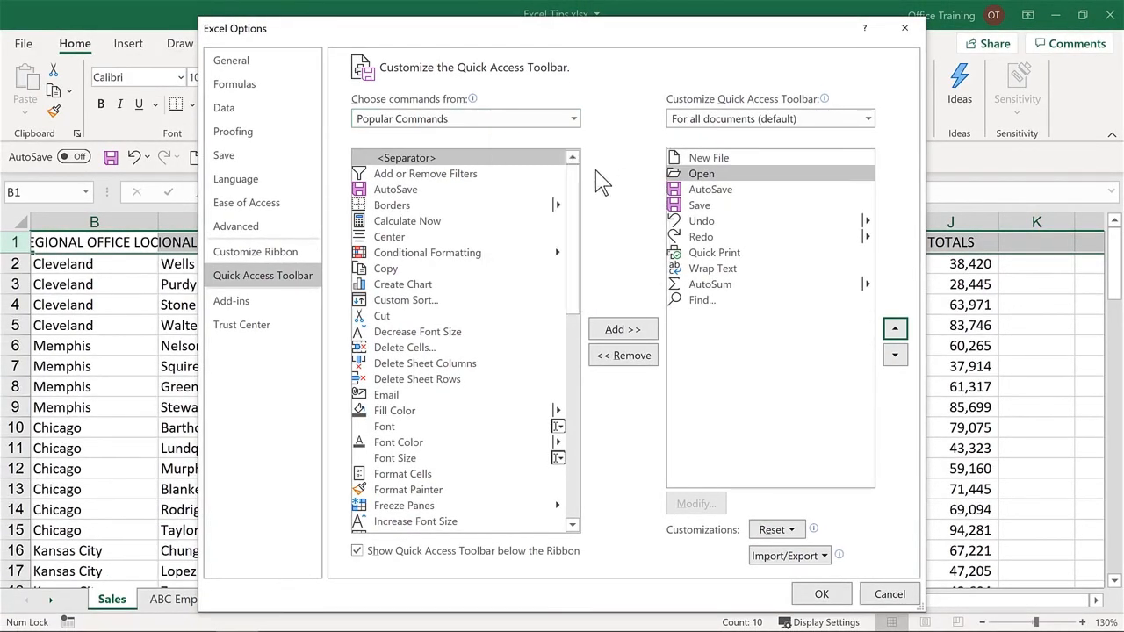
- Add Save As from the popular commands to the Quick Access Toolbar and place it directly after Save
left_click_drag(576, 221, 580, 514)
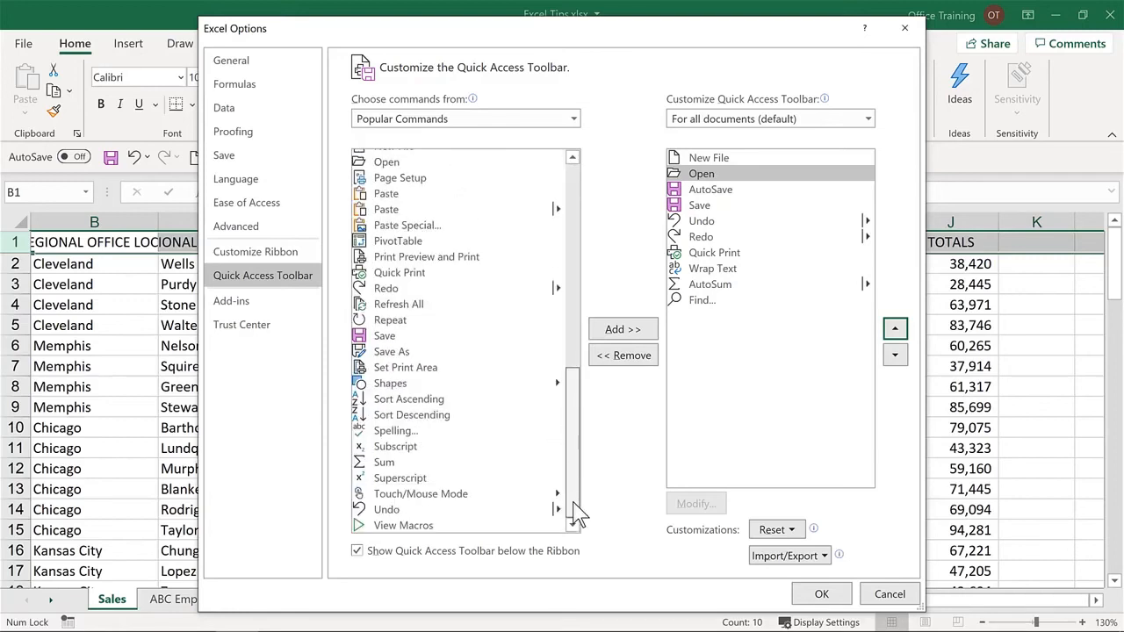
left_click(396, 353)
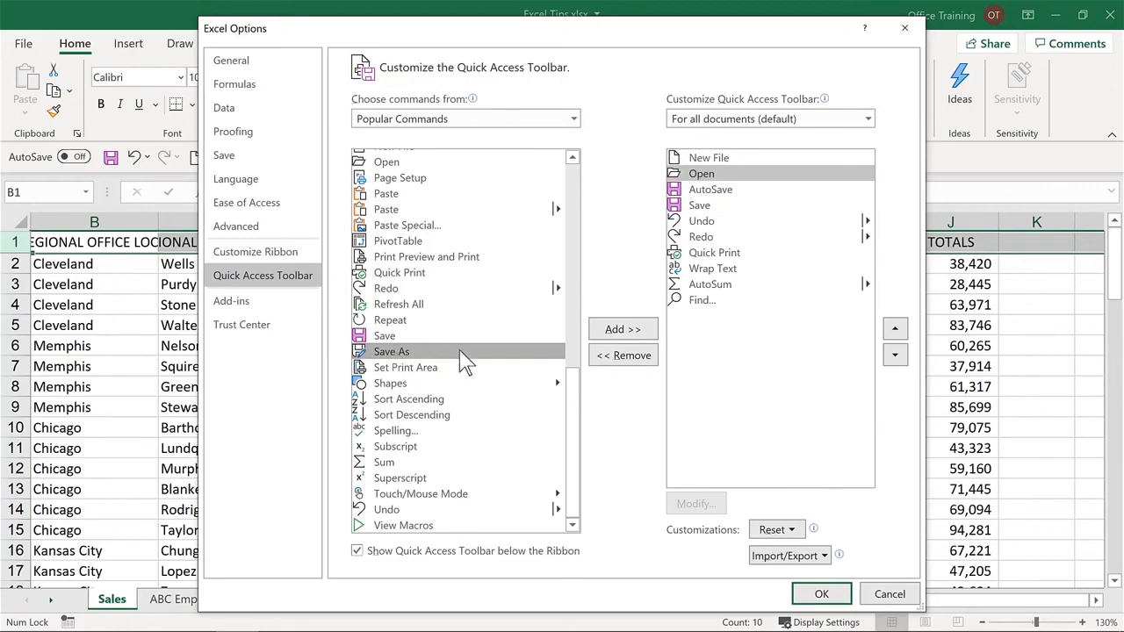
left_click(631, 333)
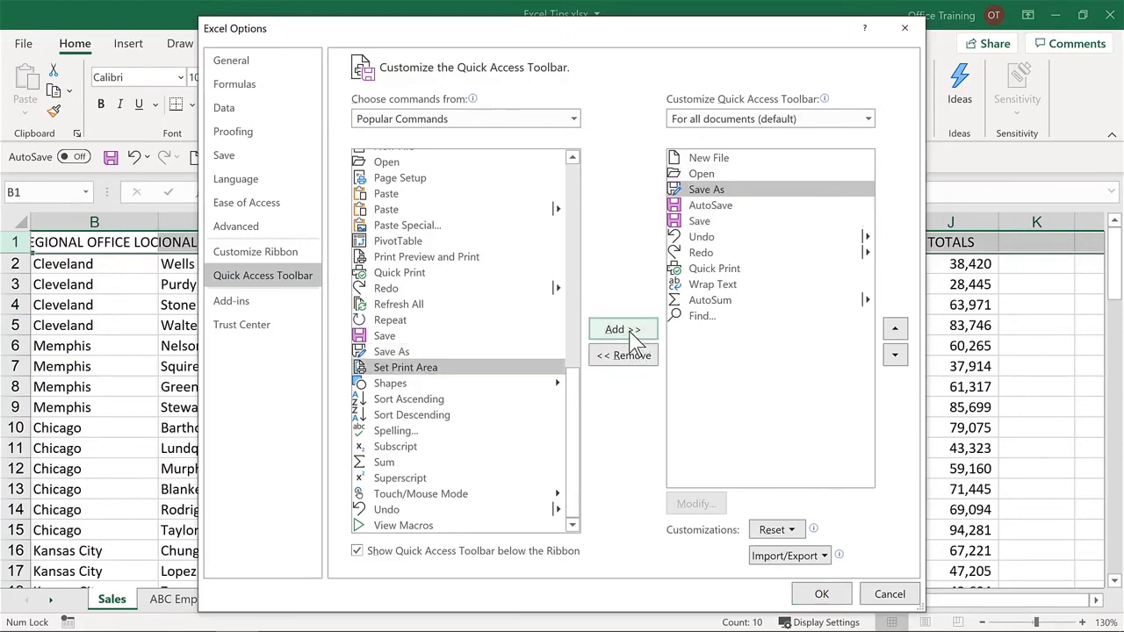
left_click(896, 357)
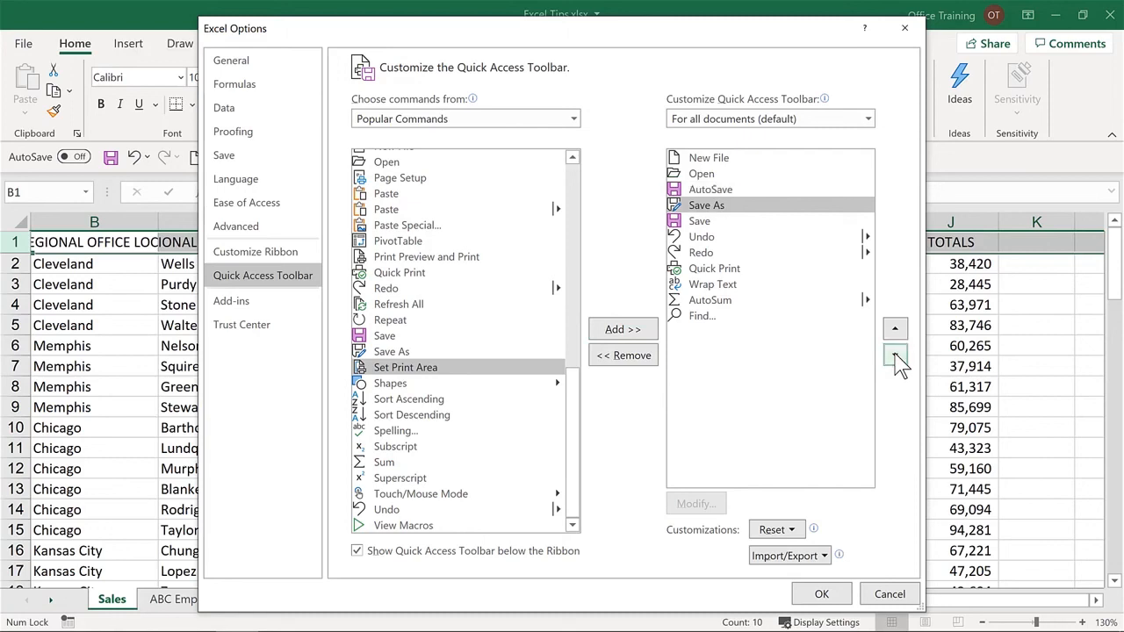
left_click(896, 357)
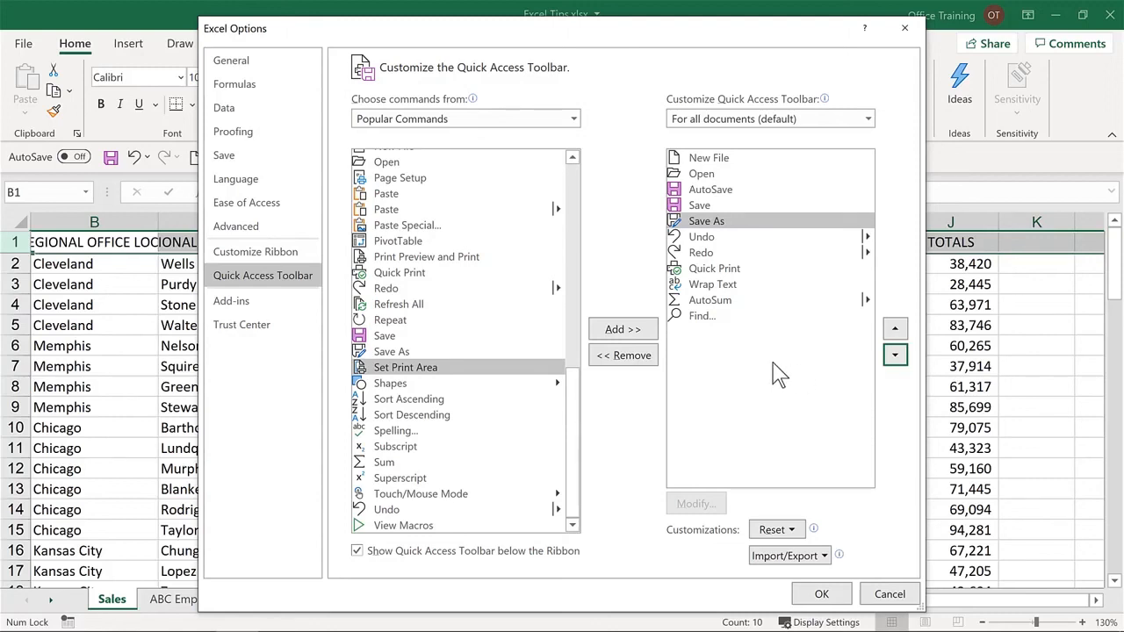
- Add Close File and Close All from the All Commands set after Save As and apply the Quick Access Toolbar customization
left_click(572, 119)
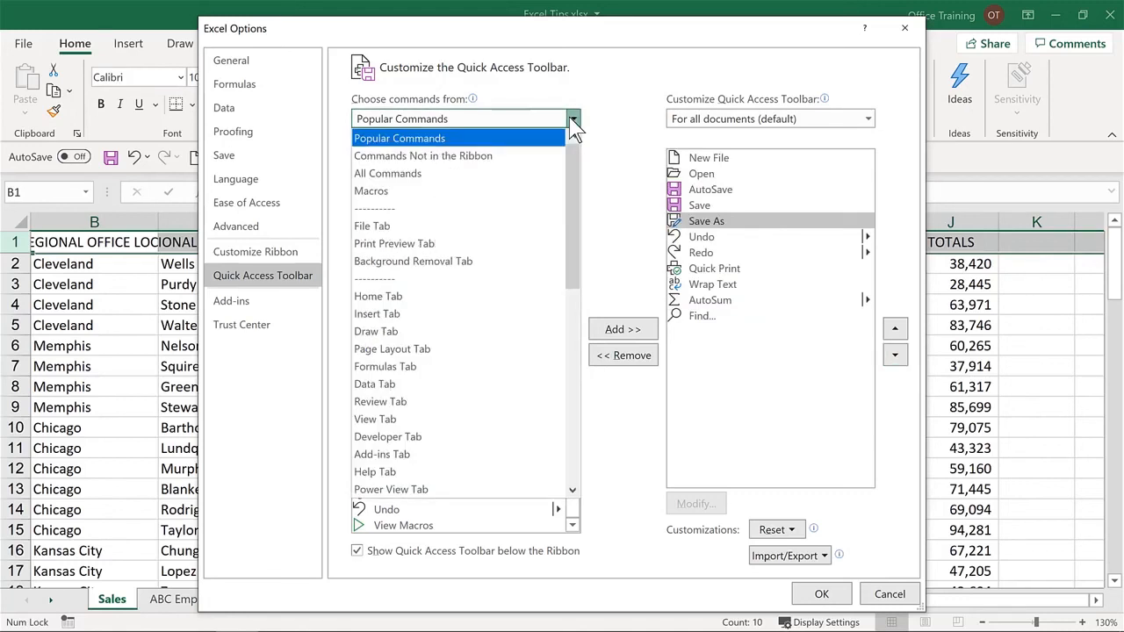
left_click(494, 180)
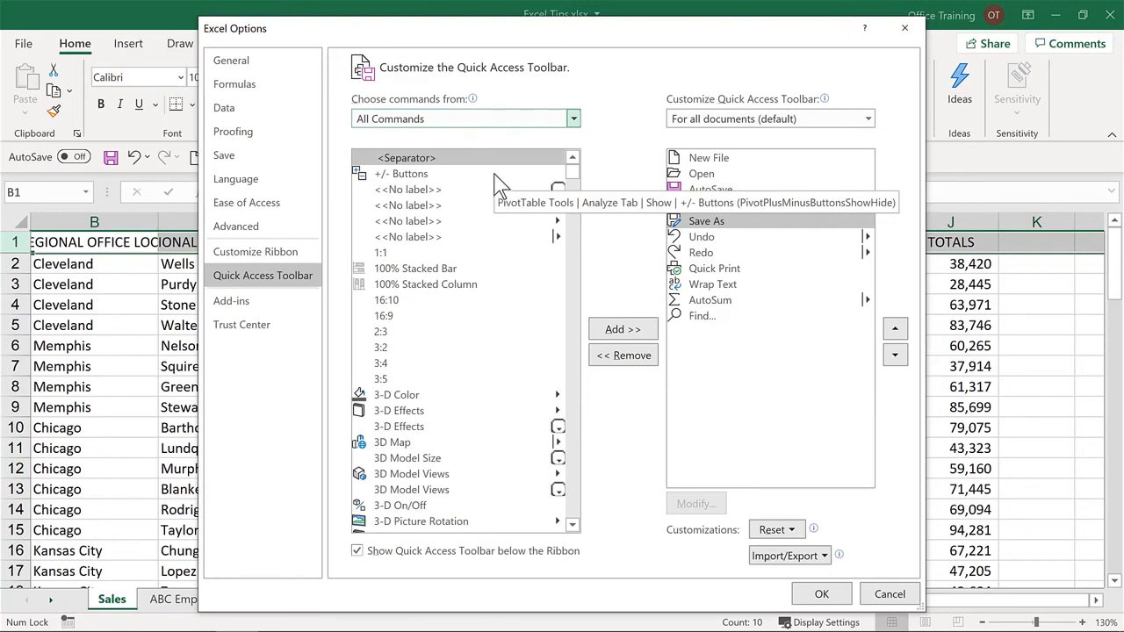
left_click(456, 202)
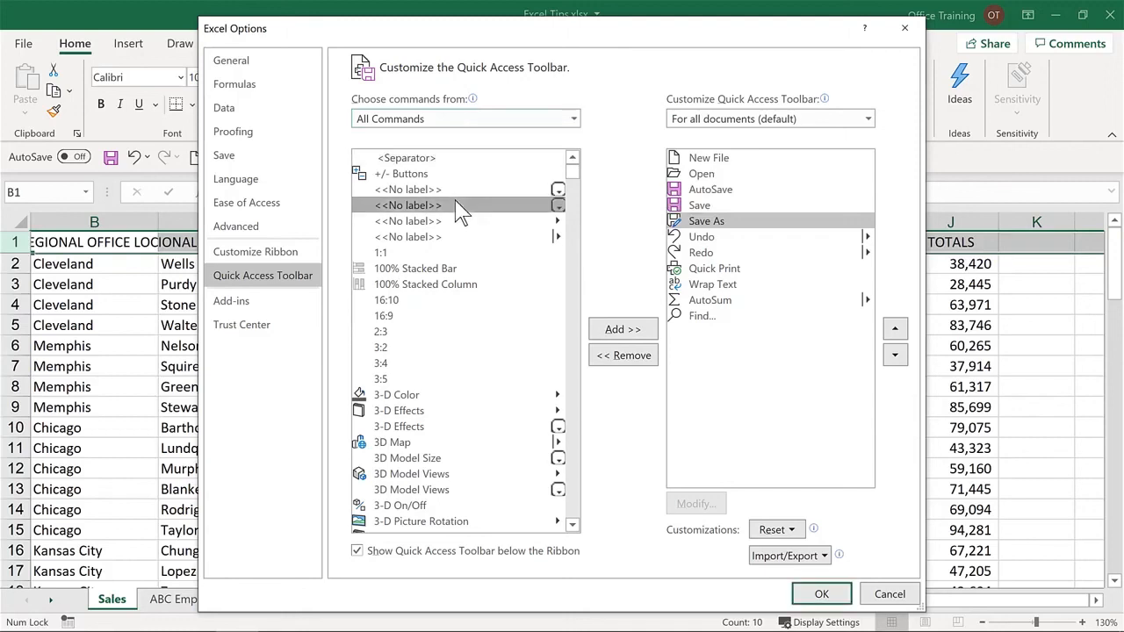
key("c")
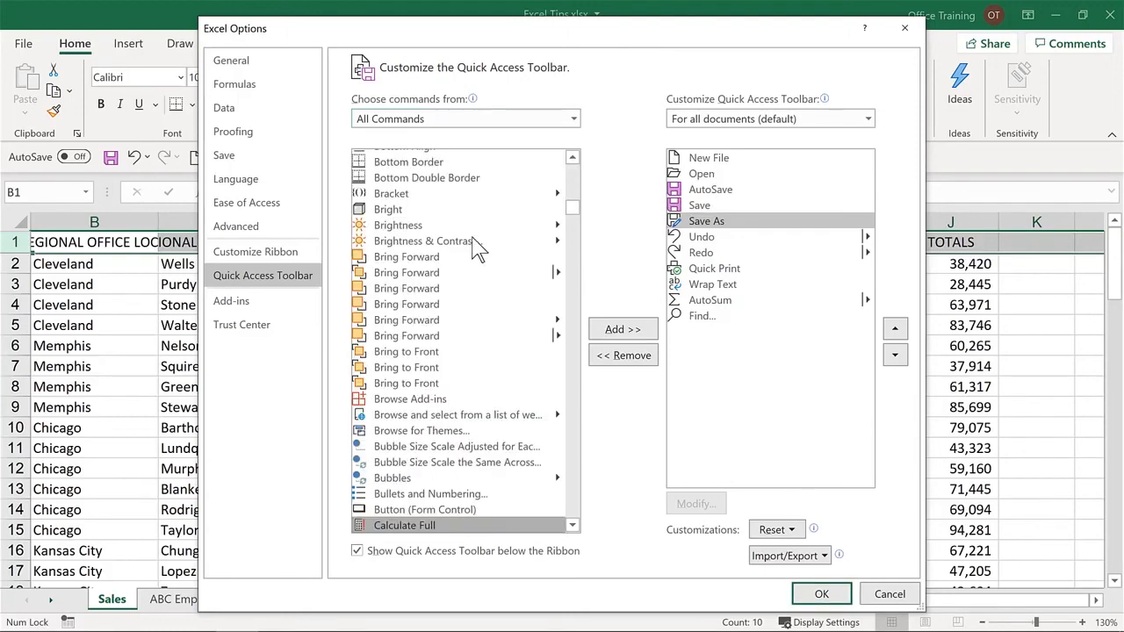
scroll(508, 283, "down", 4)
scroll(507, 282, "down", 10)
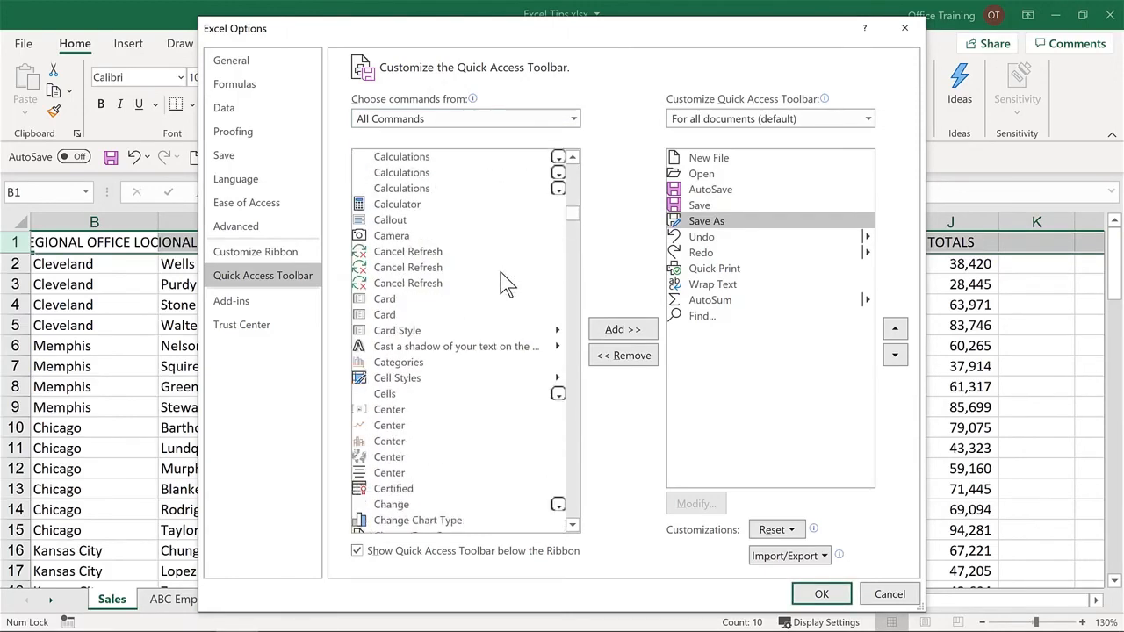
scroll(507, 282, "down", 8)
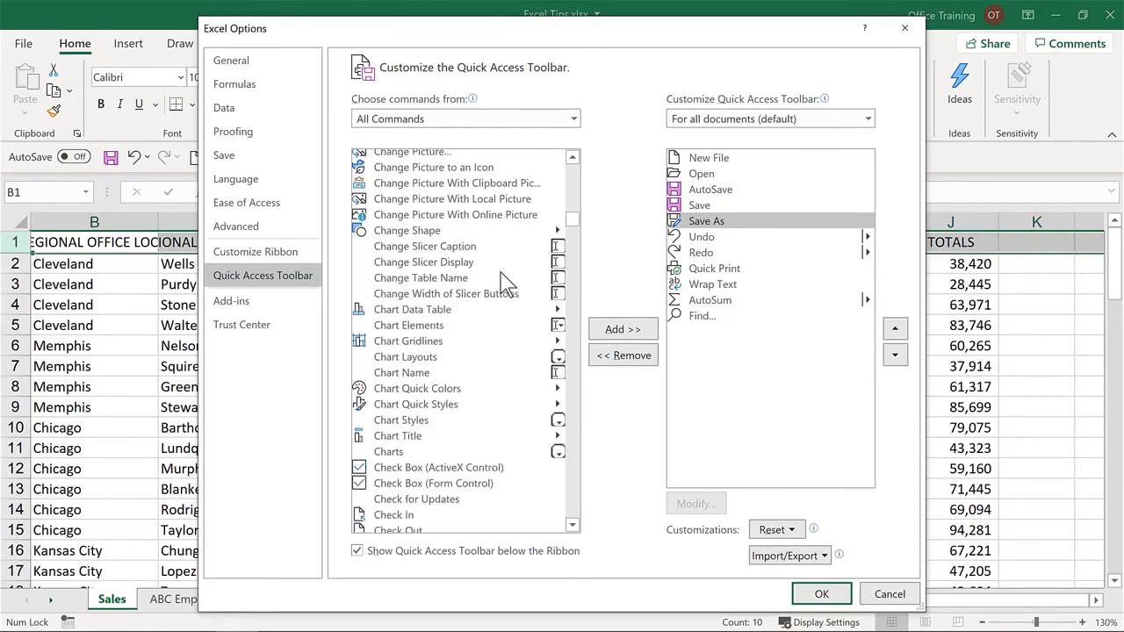
scroll(507, 283, "down", 11)
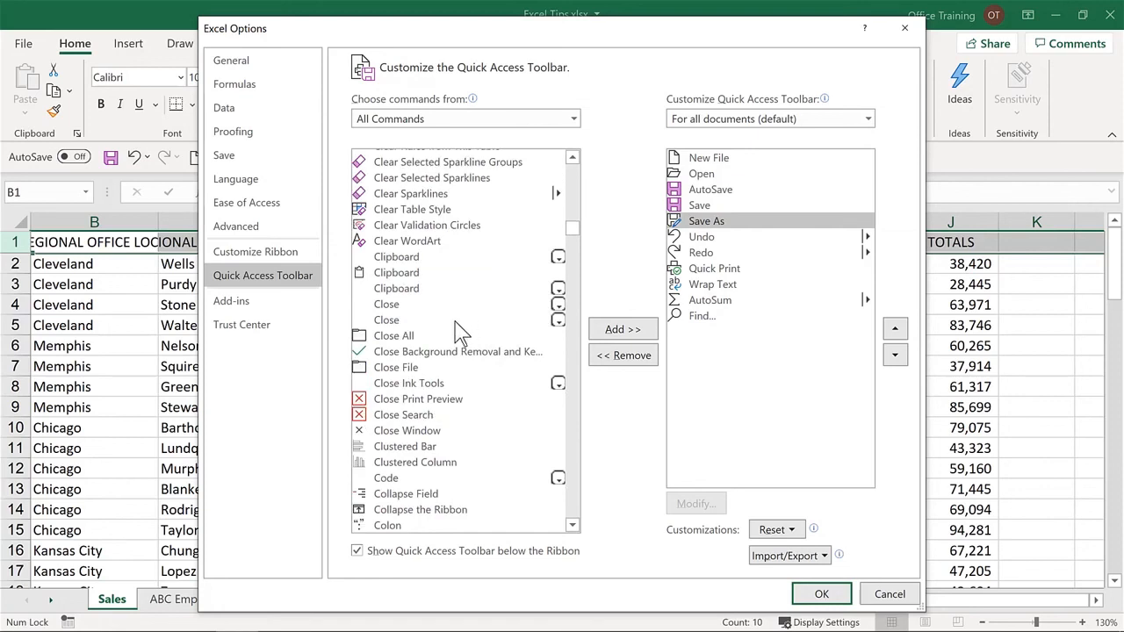
left_click(410, 367)
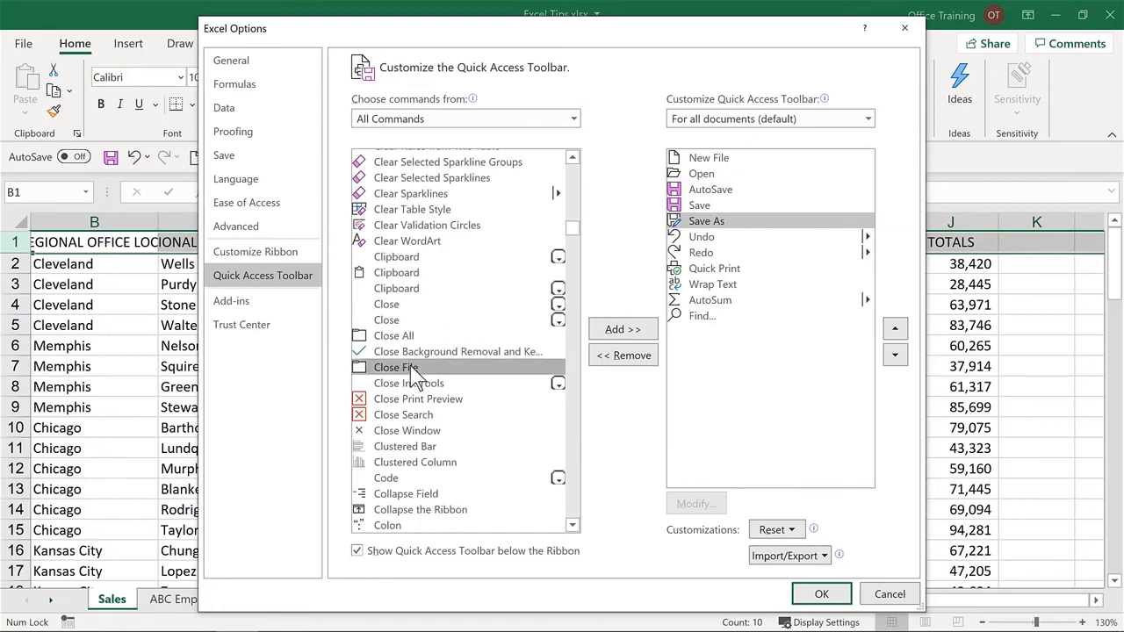
double_click(410, 367)
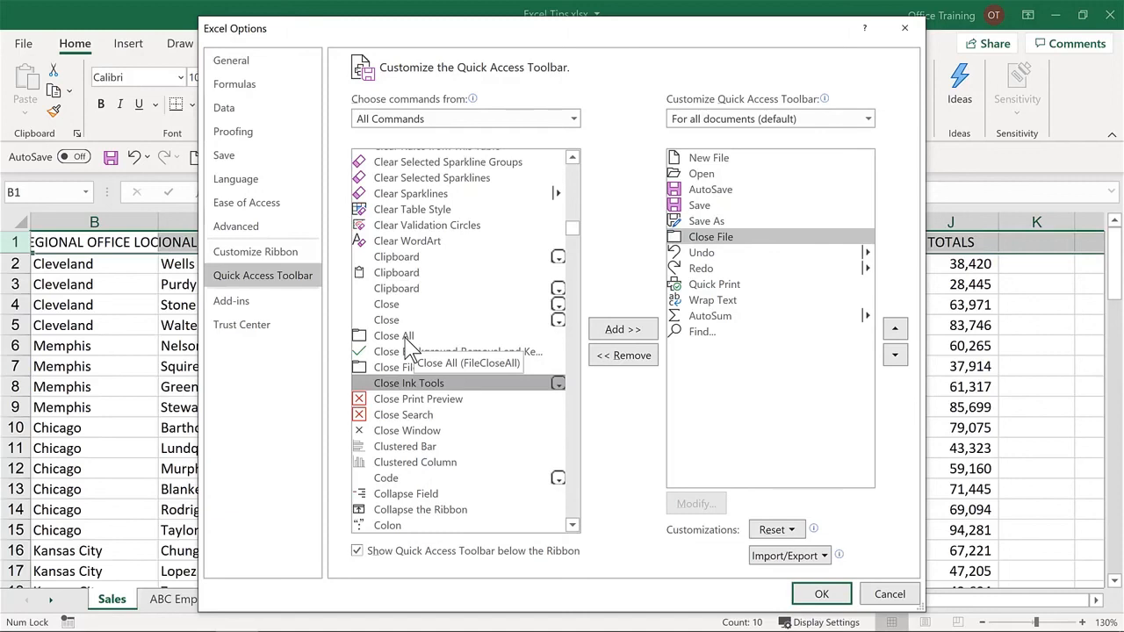
double_click(406, 339)
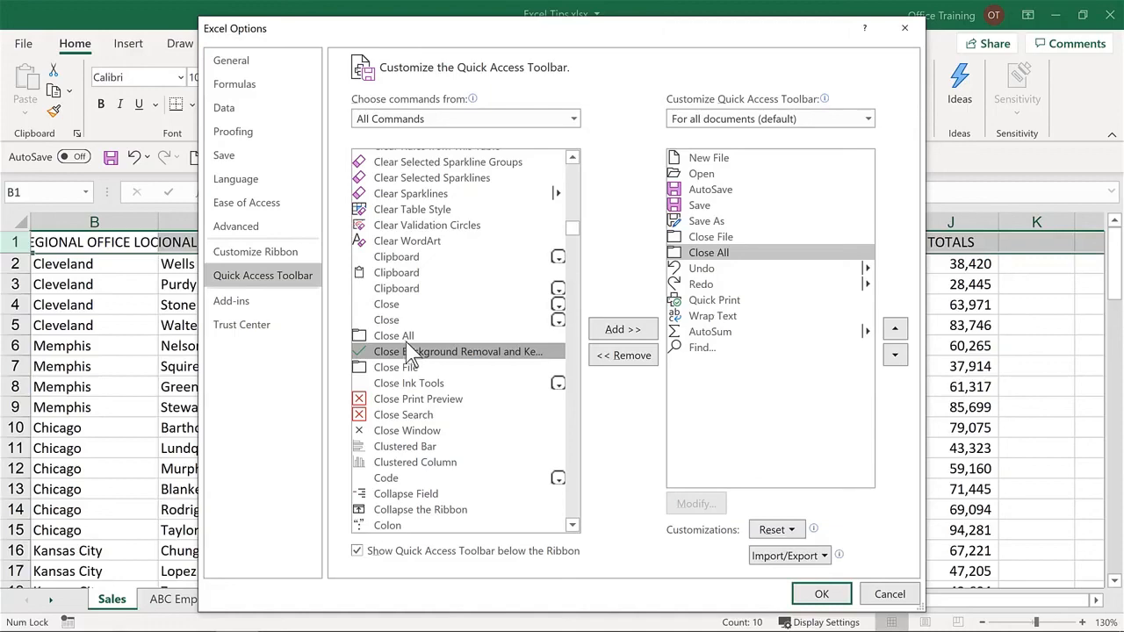
left_click(819, 595)
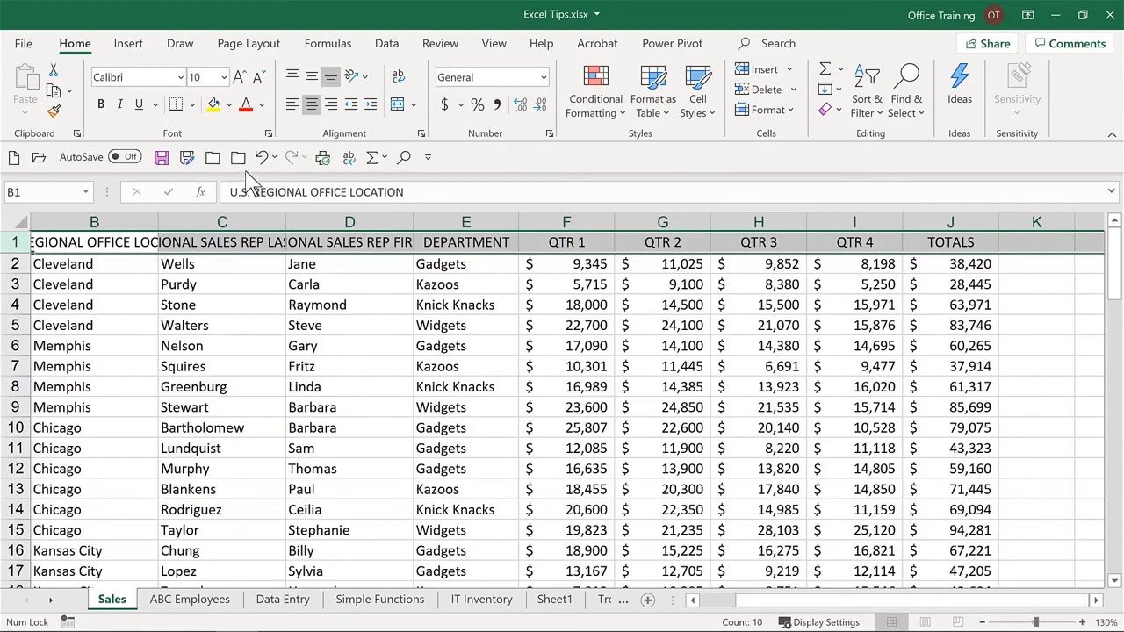
- Wrap the text of the selected header row 1 on the Sales sheet using the Quick Access Toolbar
left_click(351, 165)
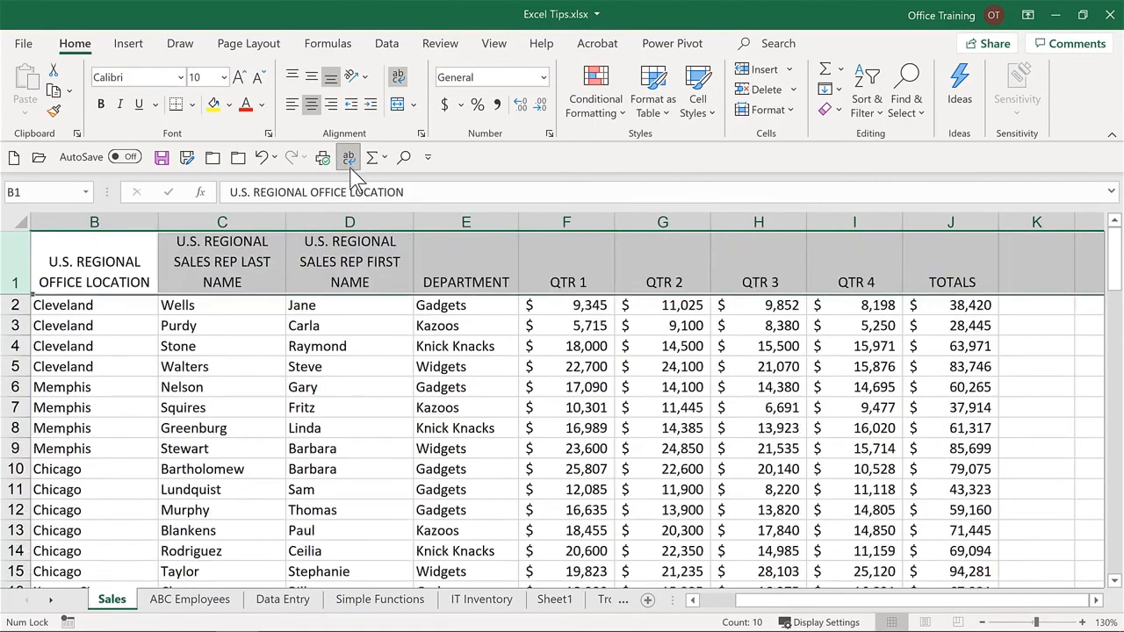